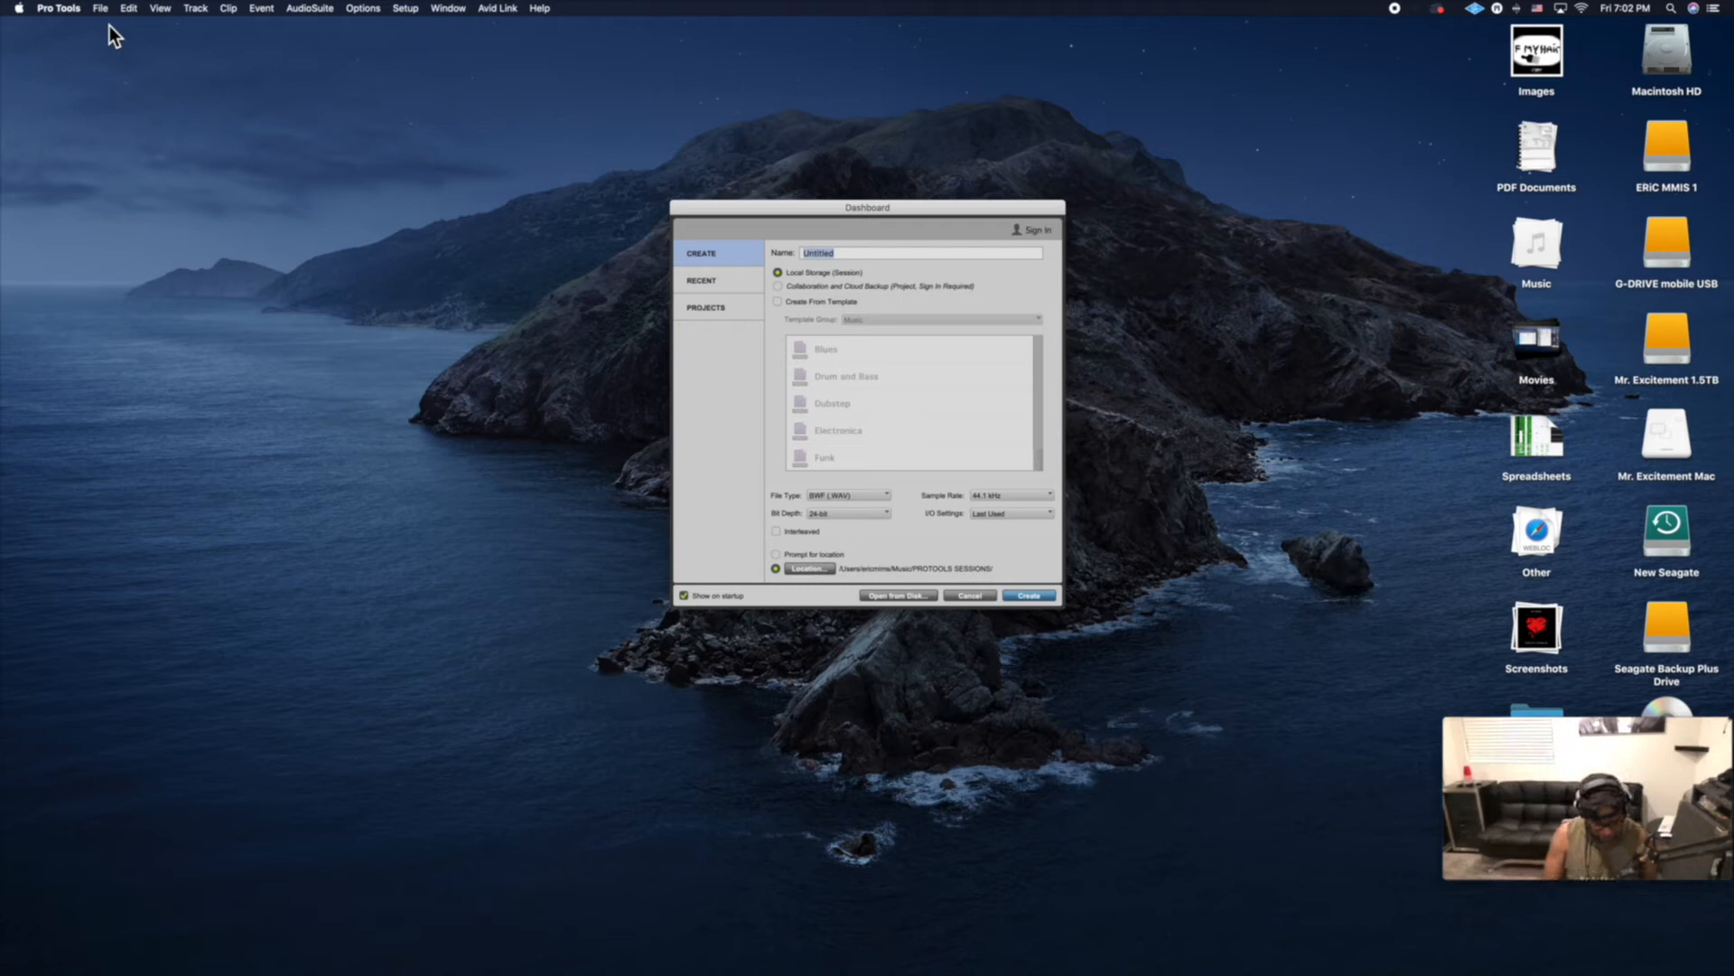
Create a new local storage session named Bobcat.
text(Bobcat)
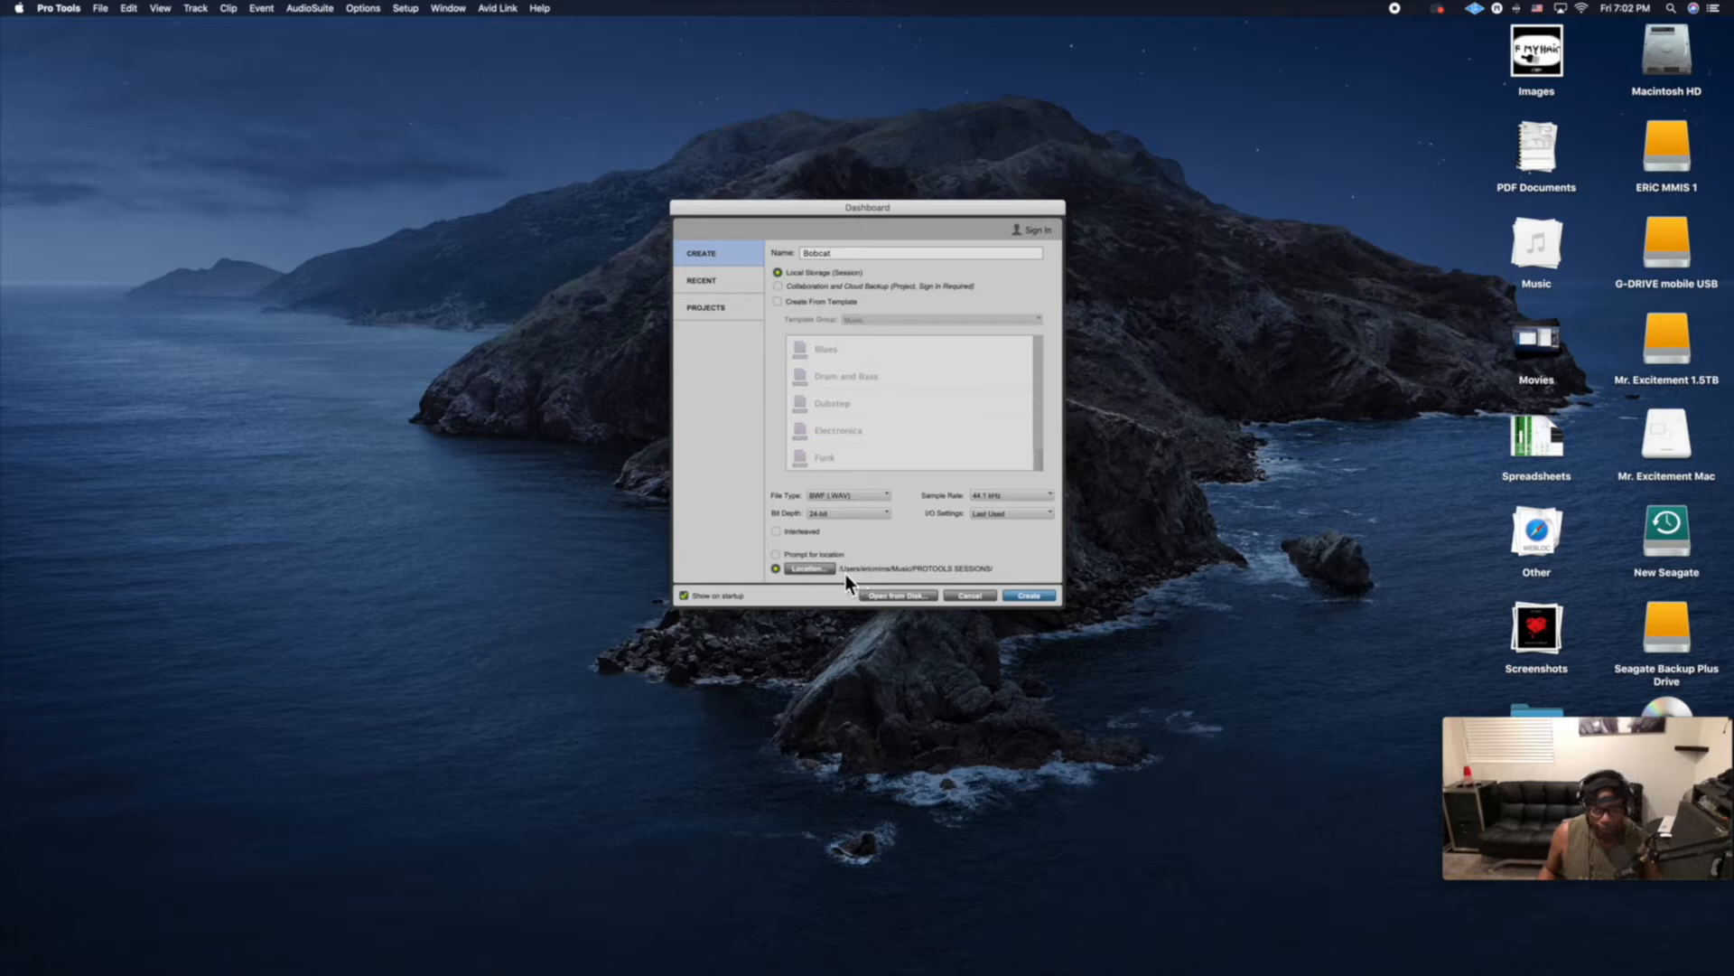
click(1030, 598)
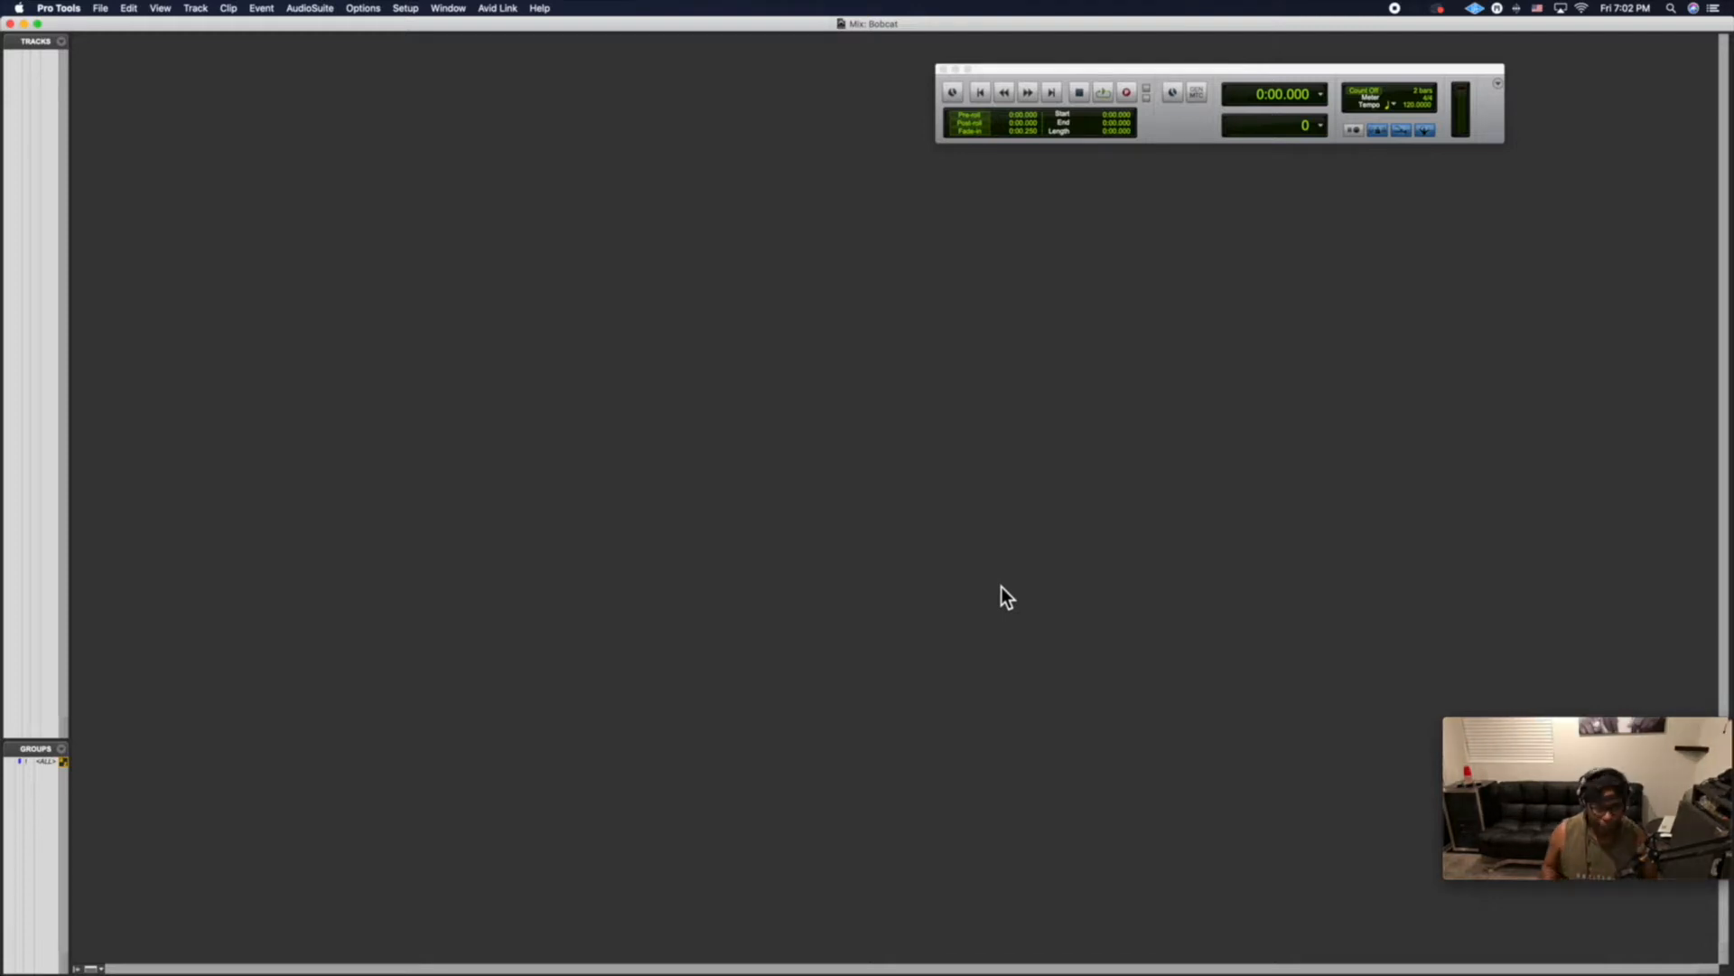
Preview 12-42-19(140(C).mp3 from the Bounces folder for audio import and add it to the clips to import with conversion.
click(207, 11)
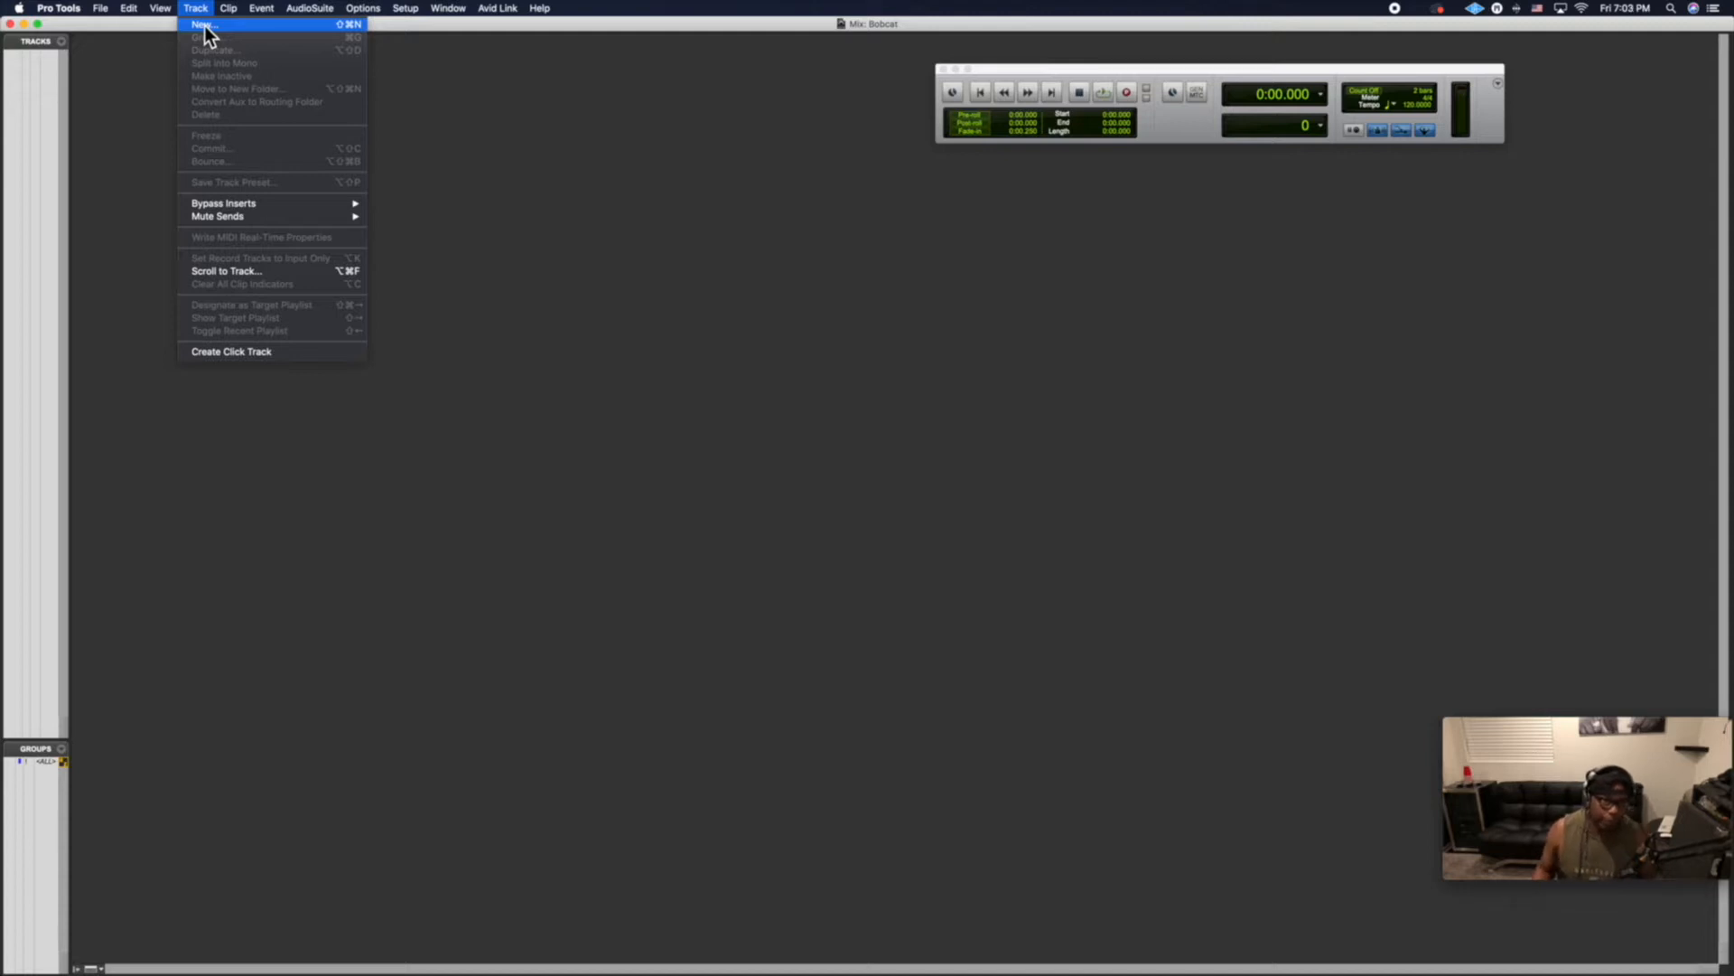
mouse_move(112, 11)
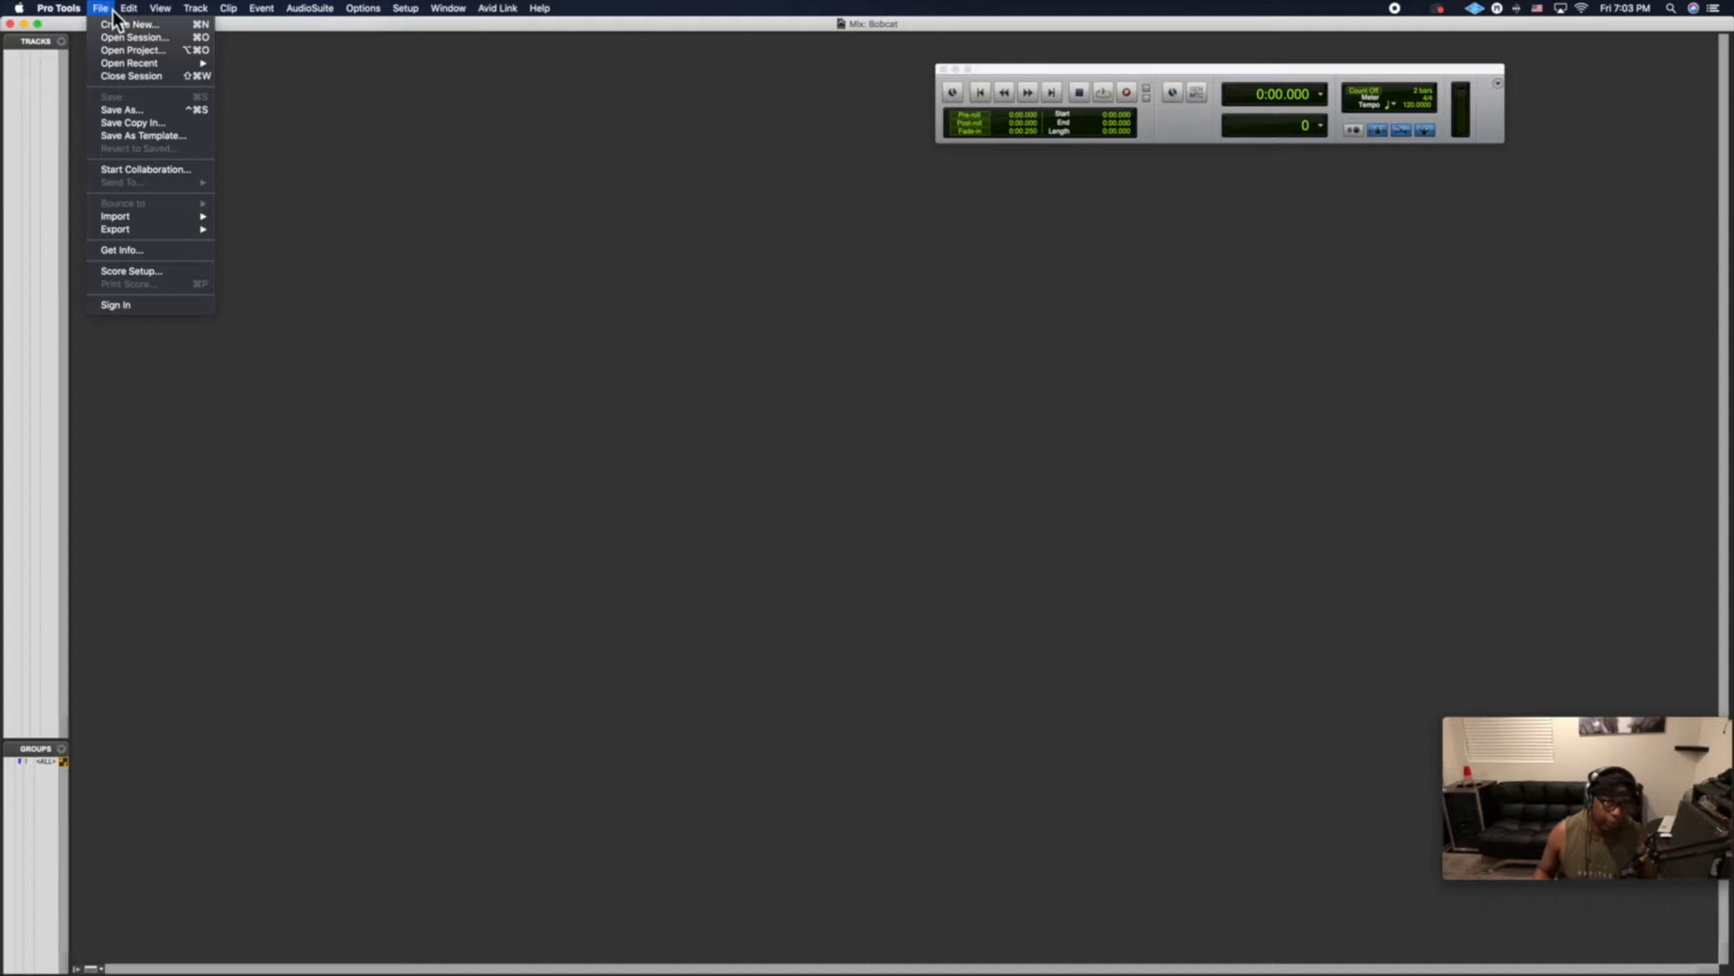
mouse_move(128, 224)
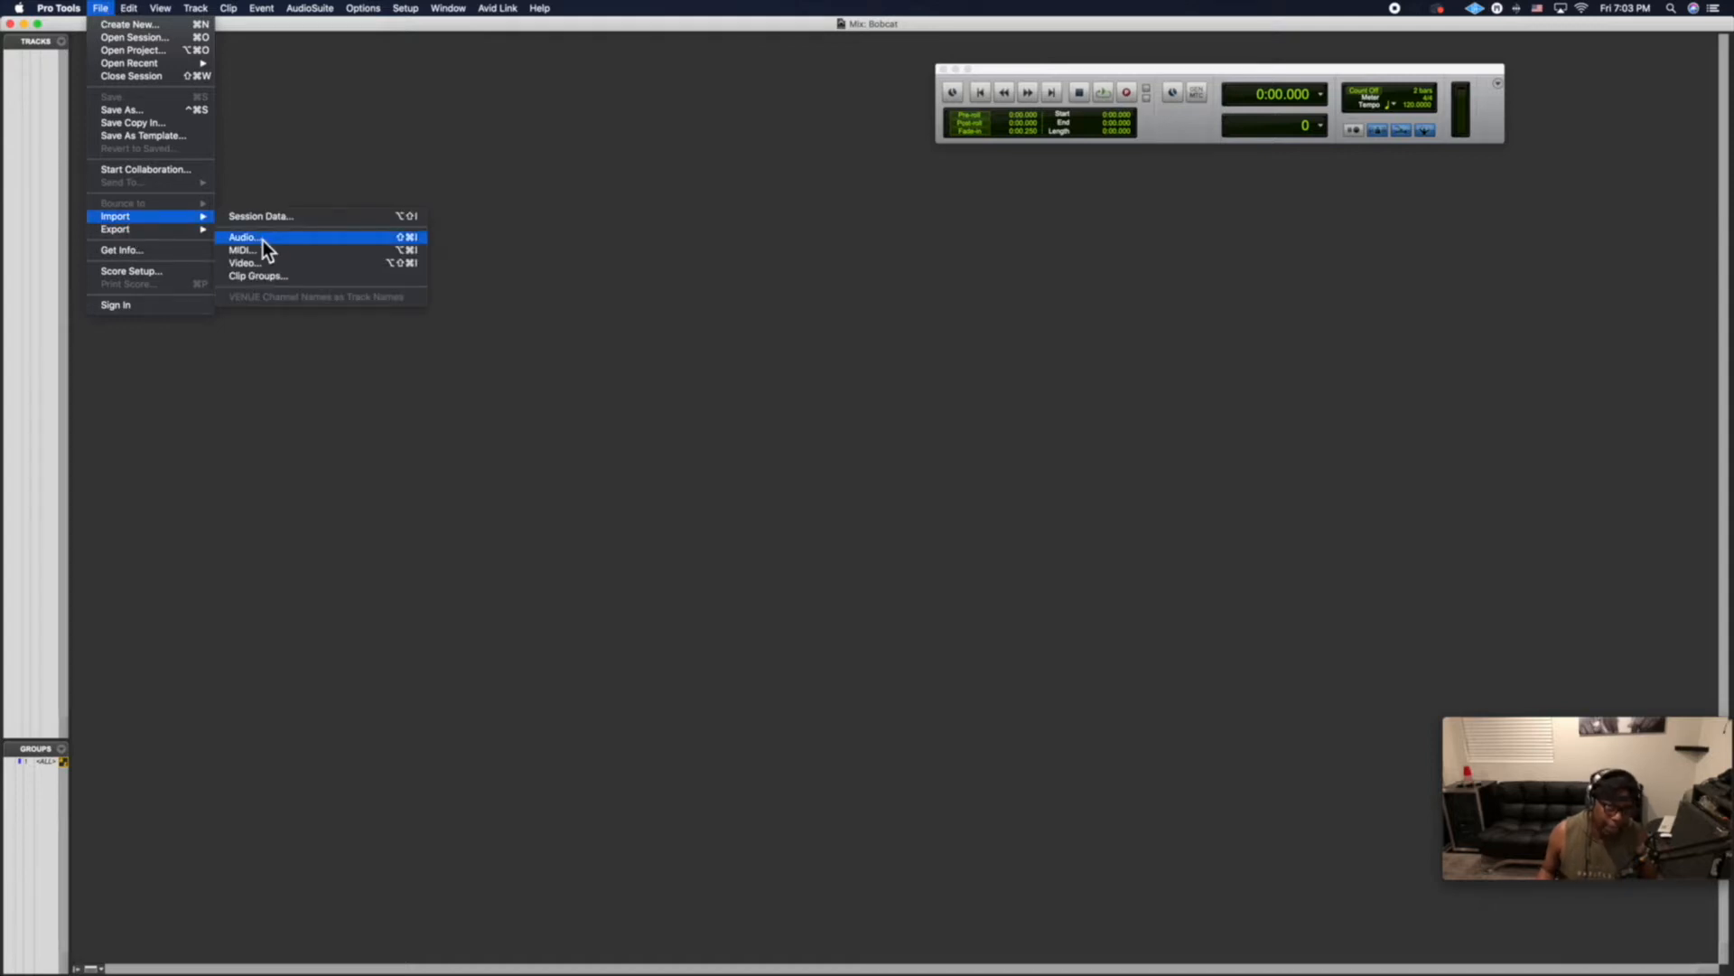
click(263, 240)
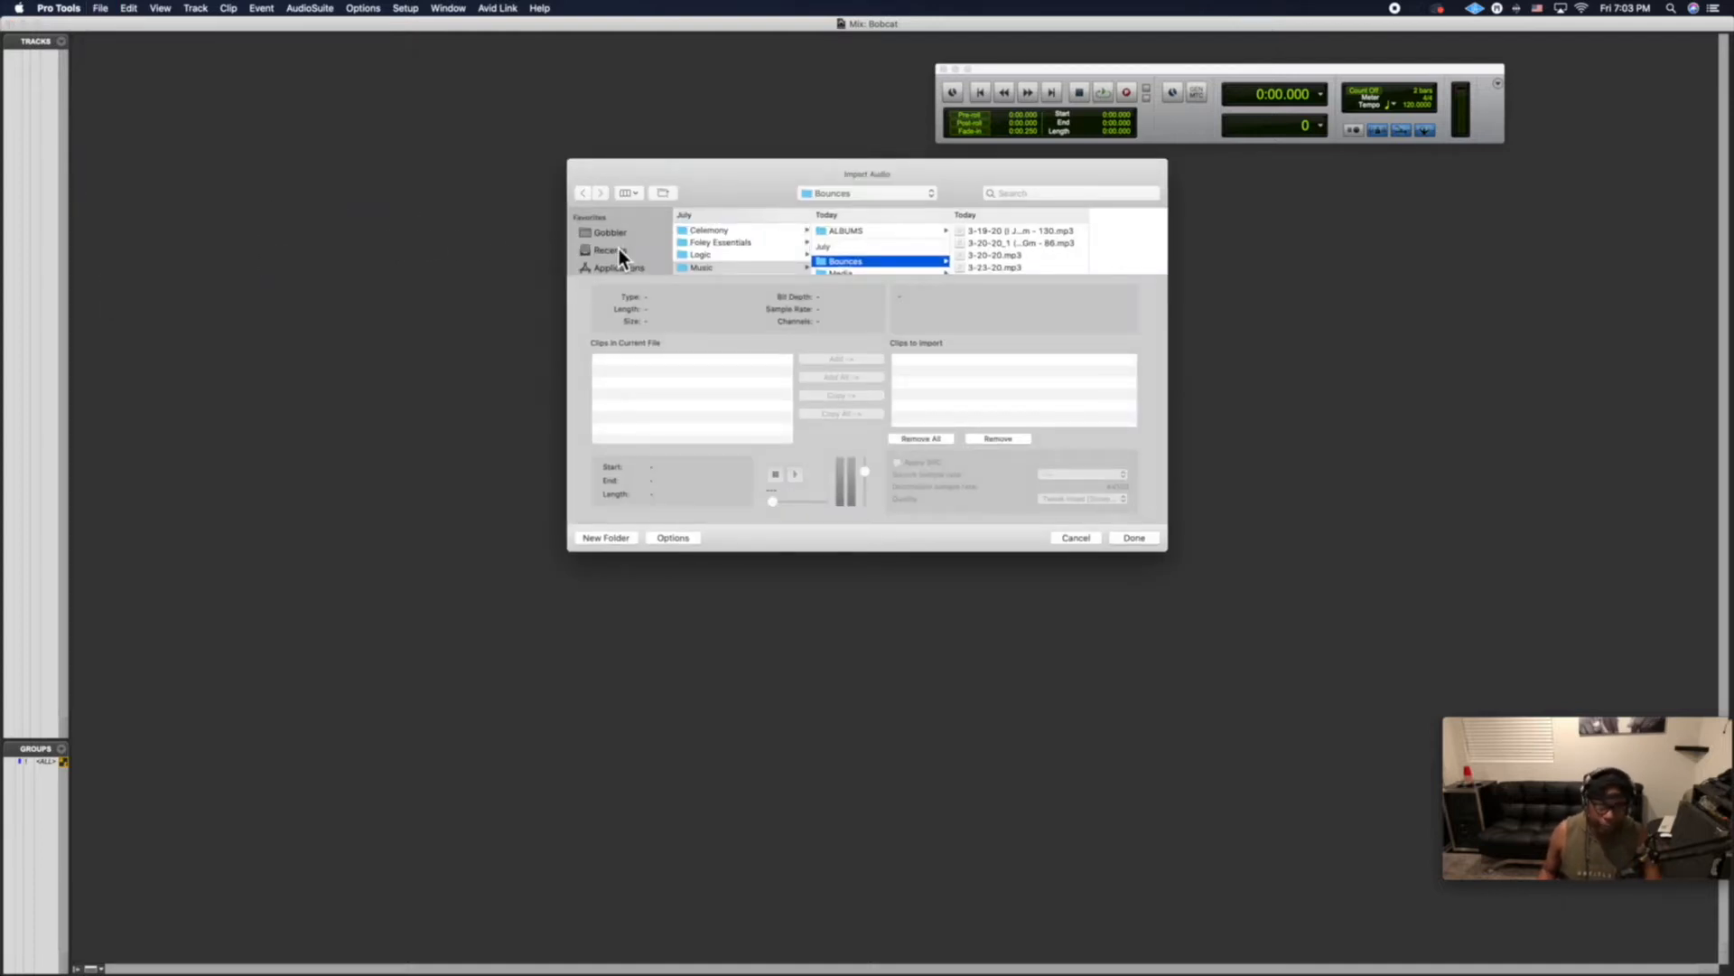
click(961, 241)
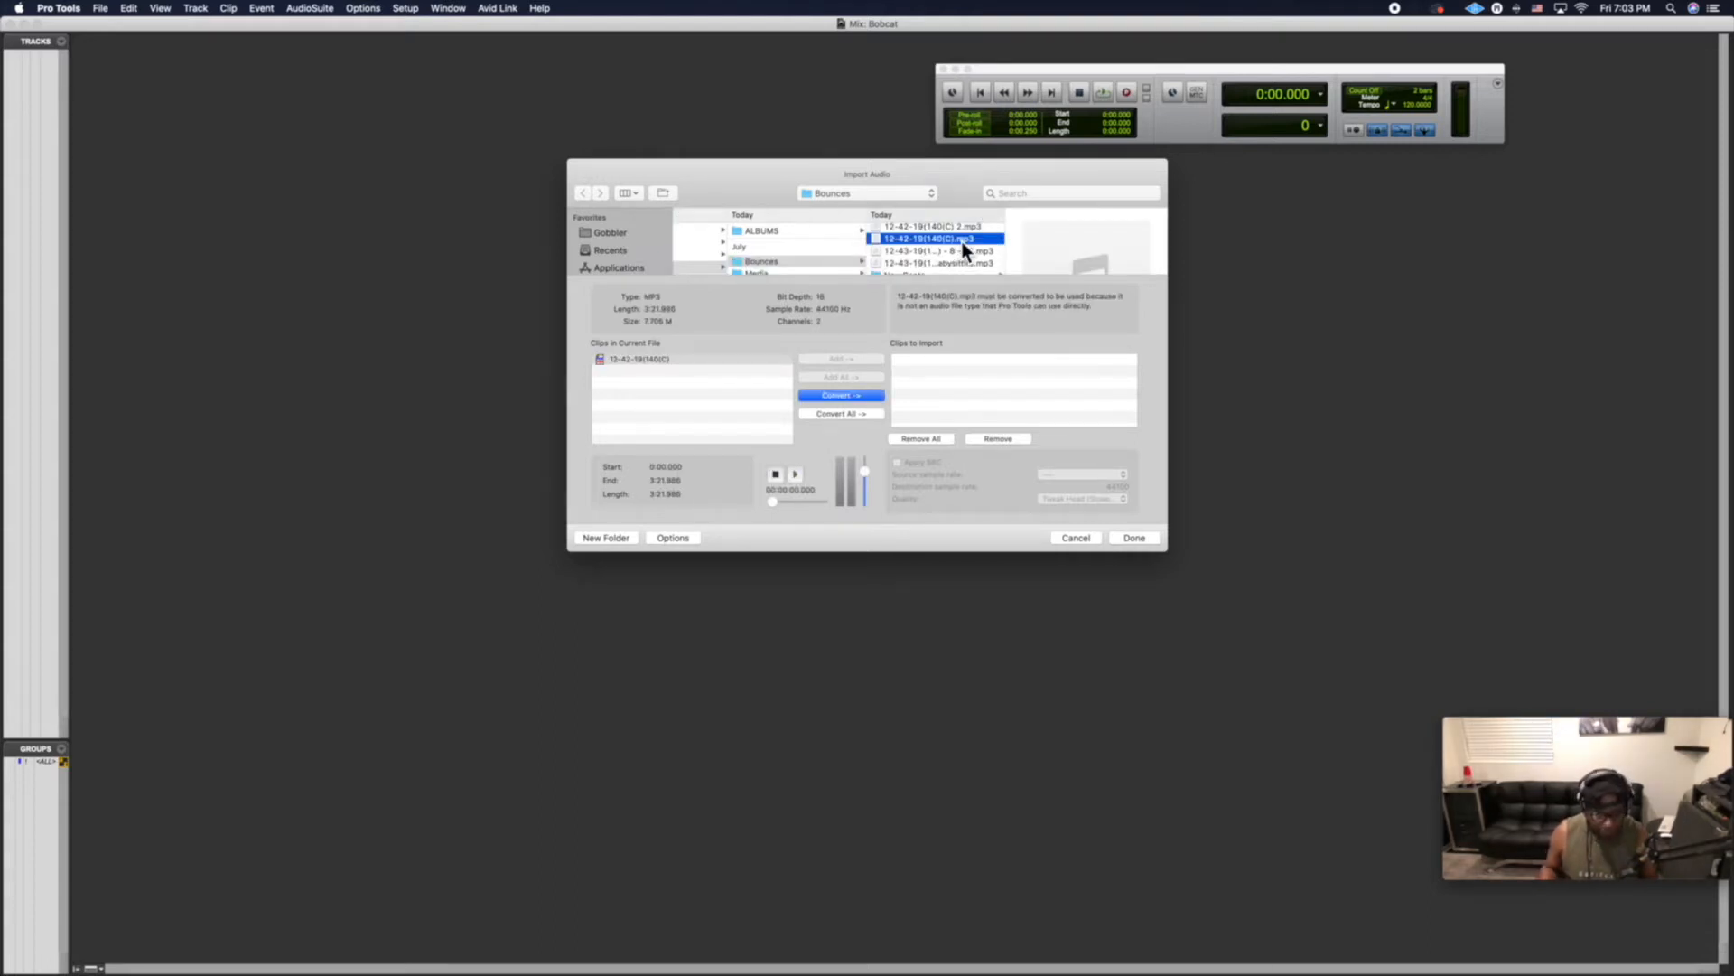
key(space)
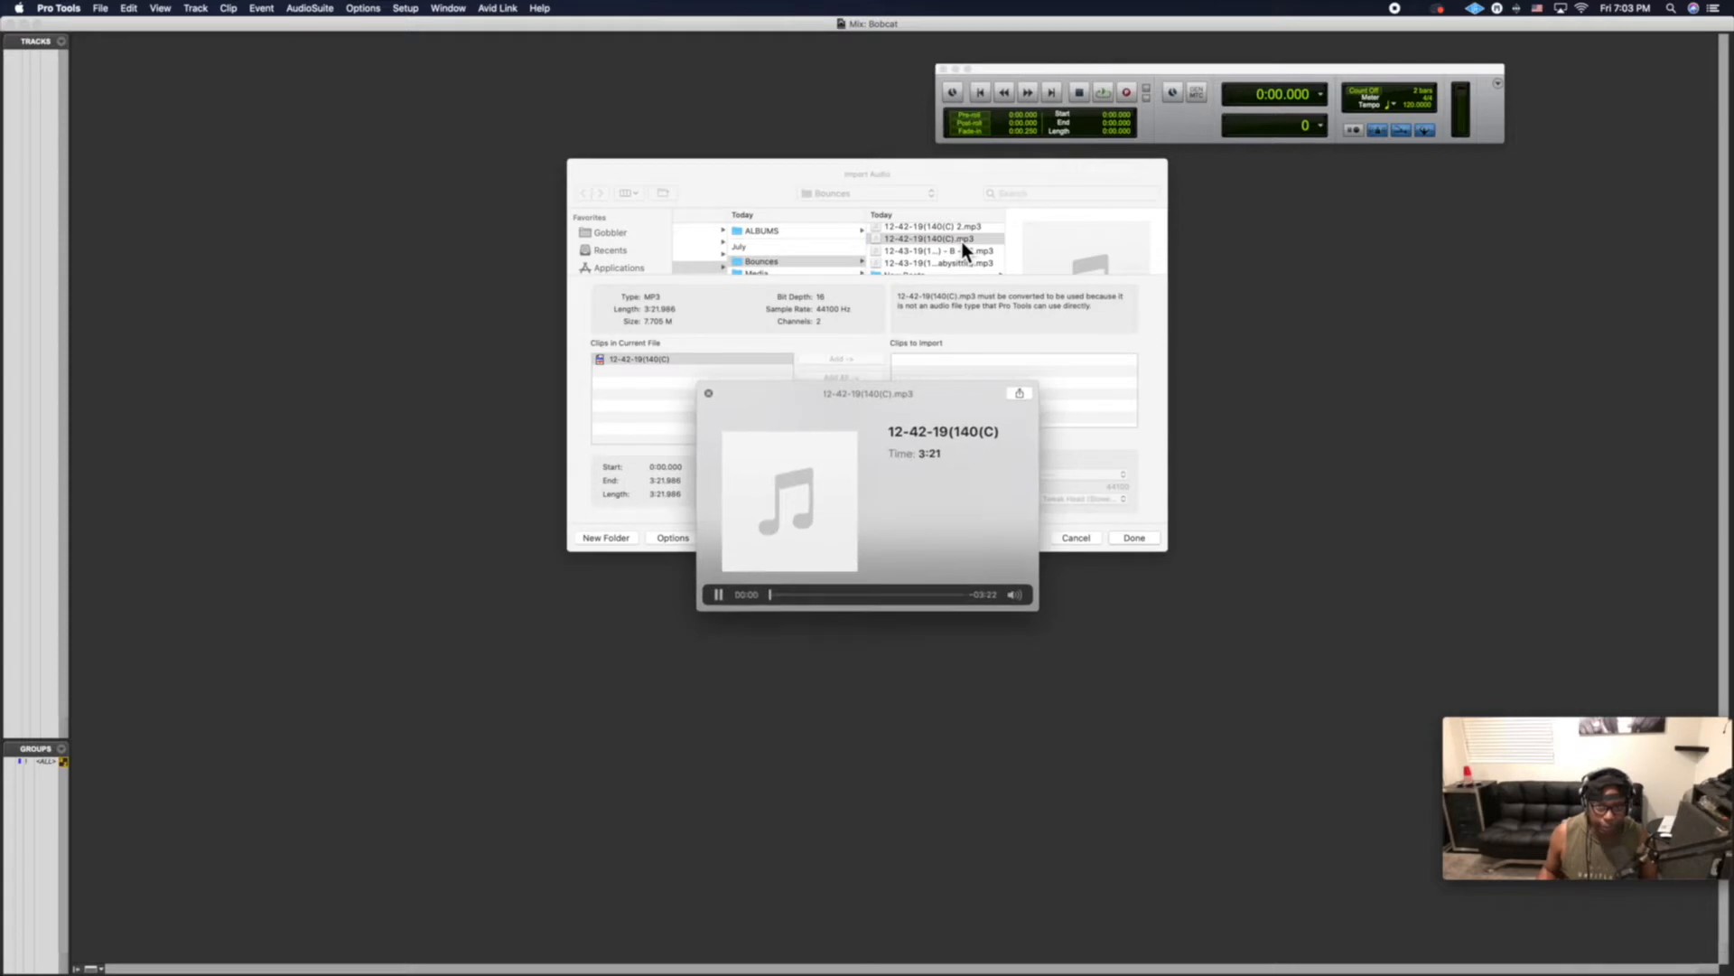
key(space)
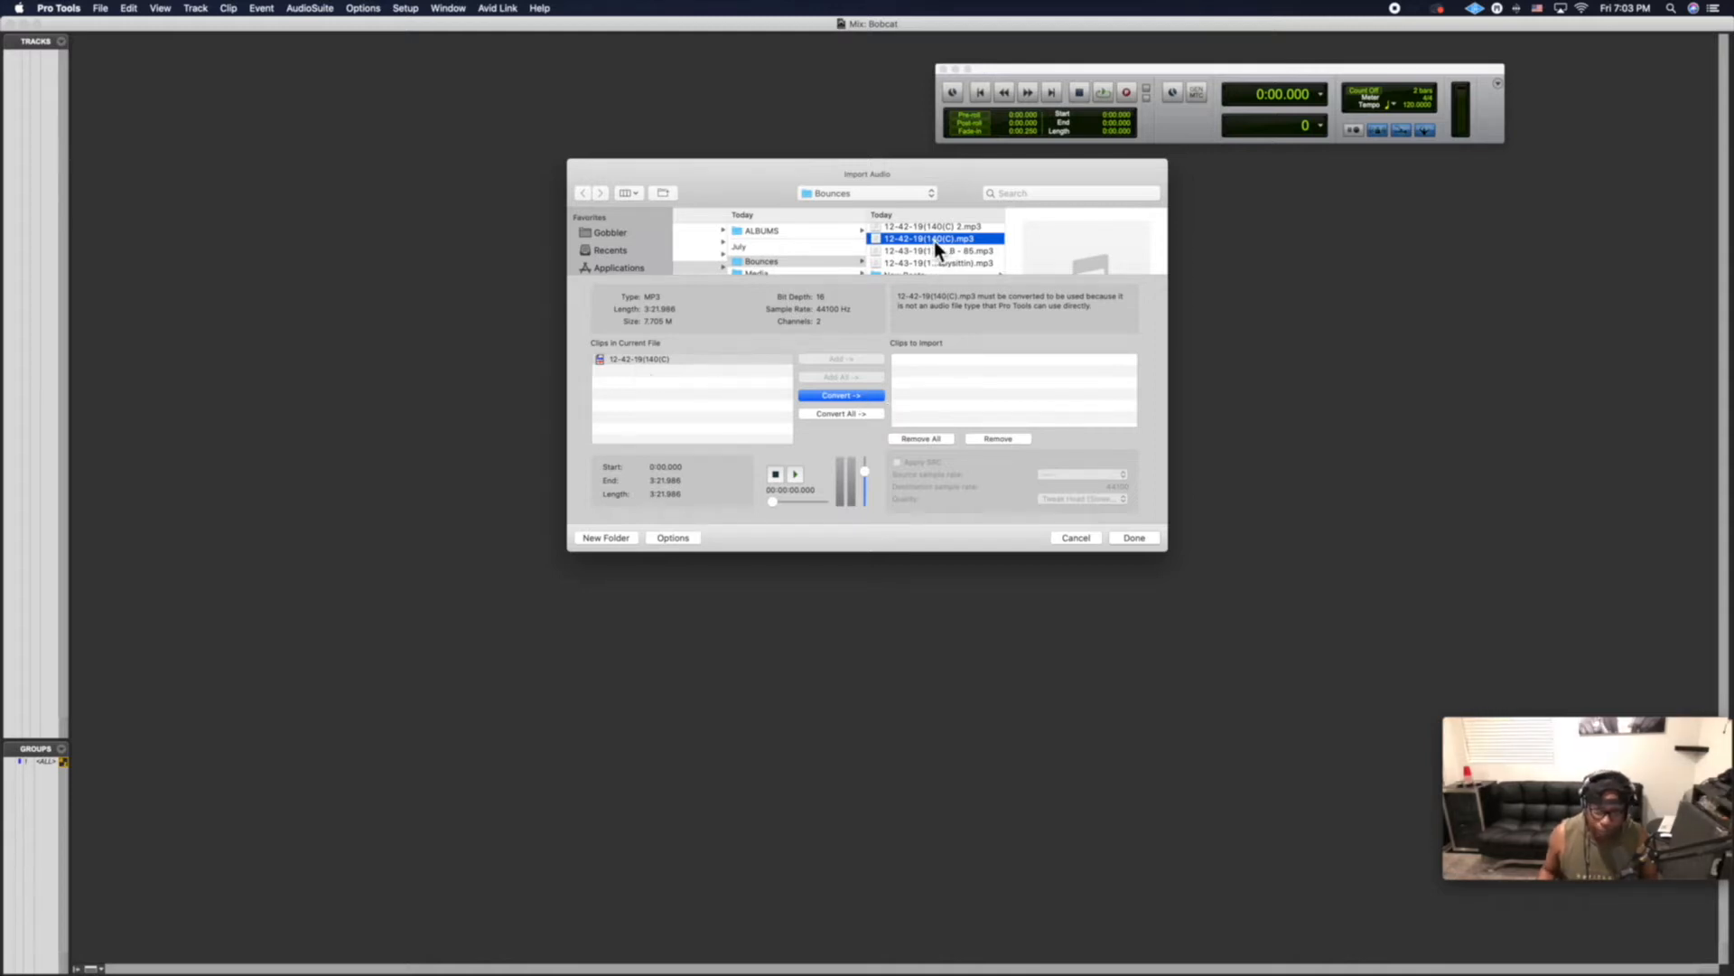
click(867, 397)
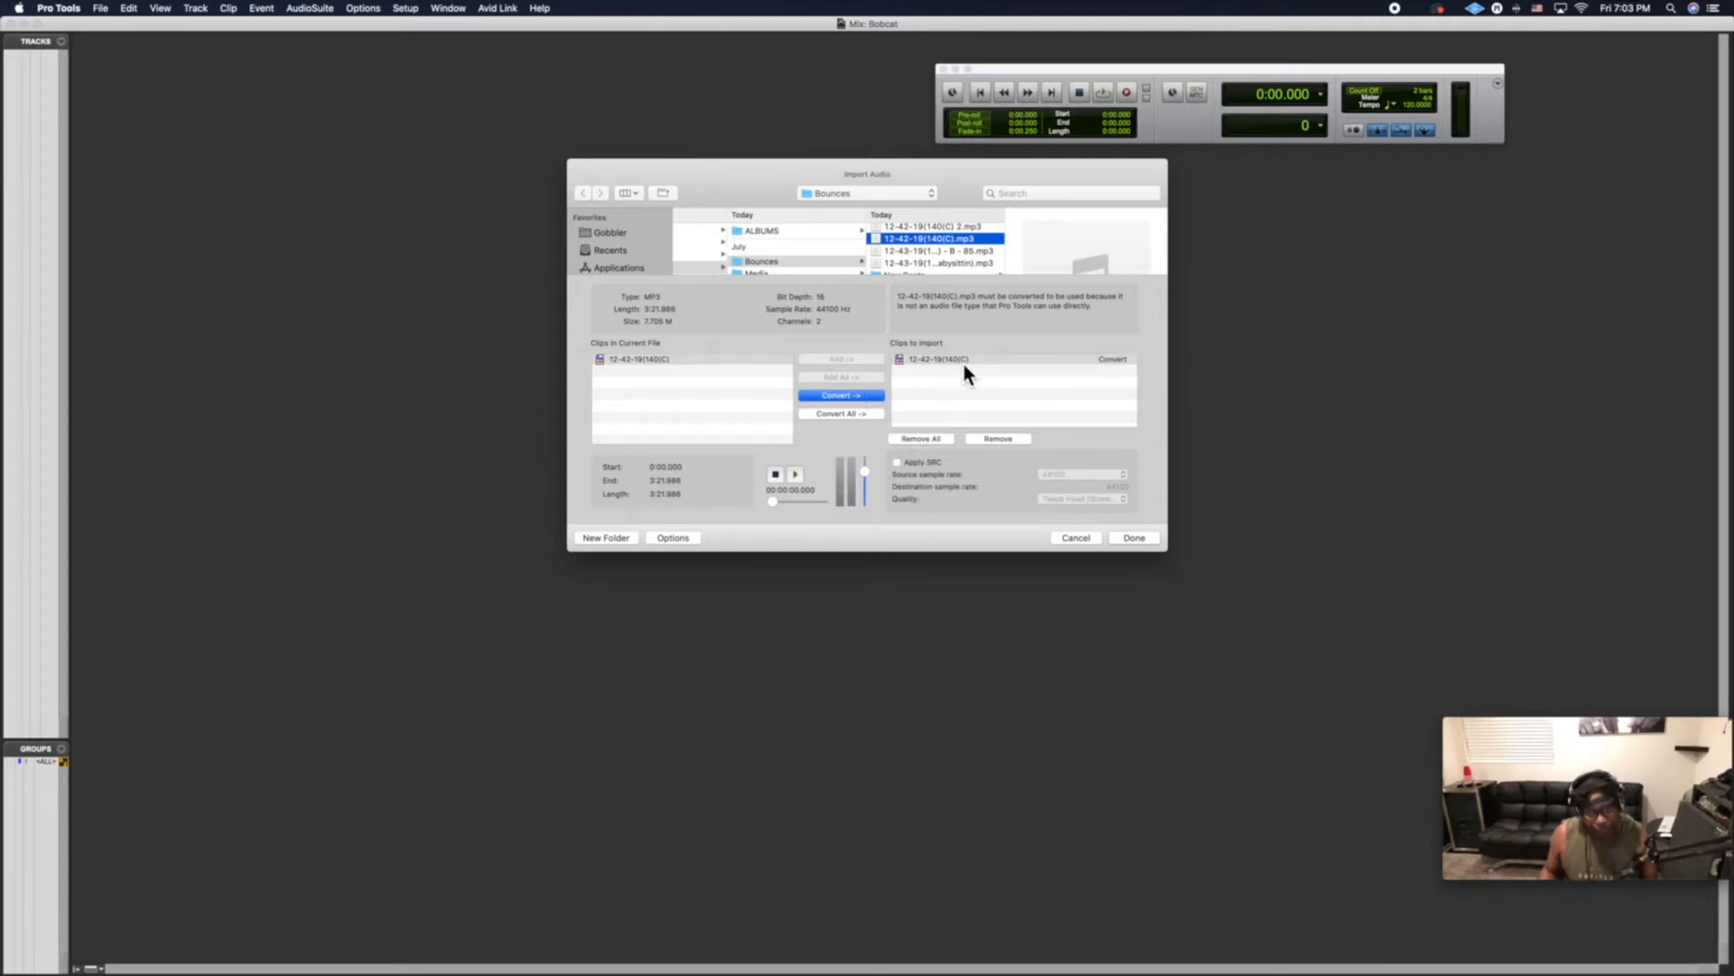
Import the converted clip into the Bobcat session's Audio Files folder, placing it on a new track at session start.
click(1132, 539)
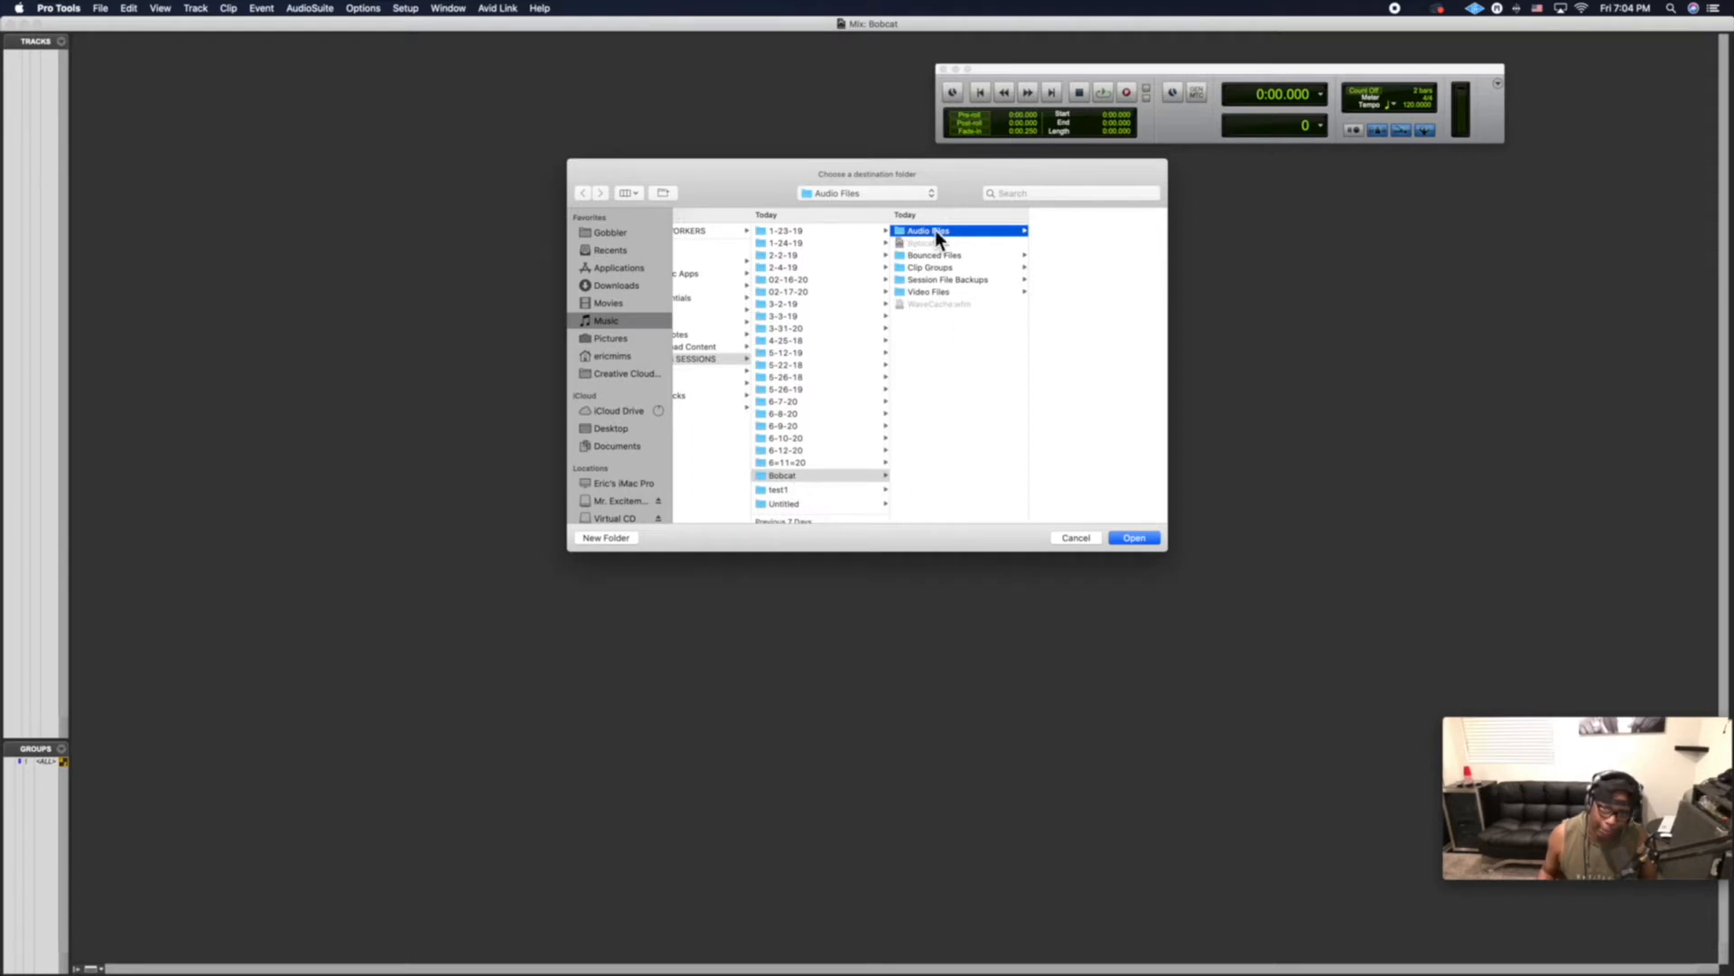
click(1138, 540)
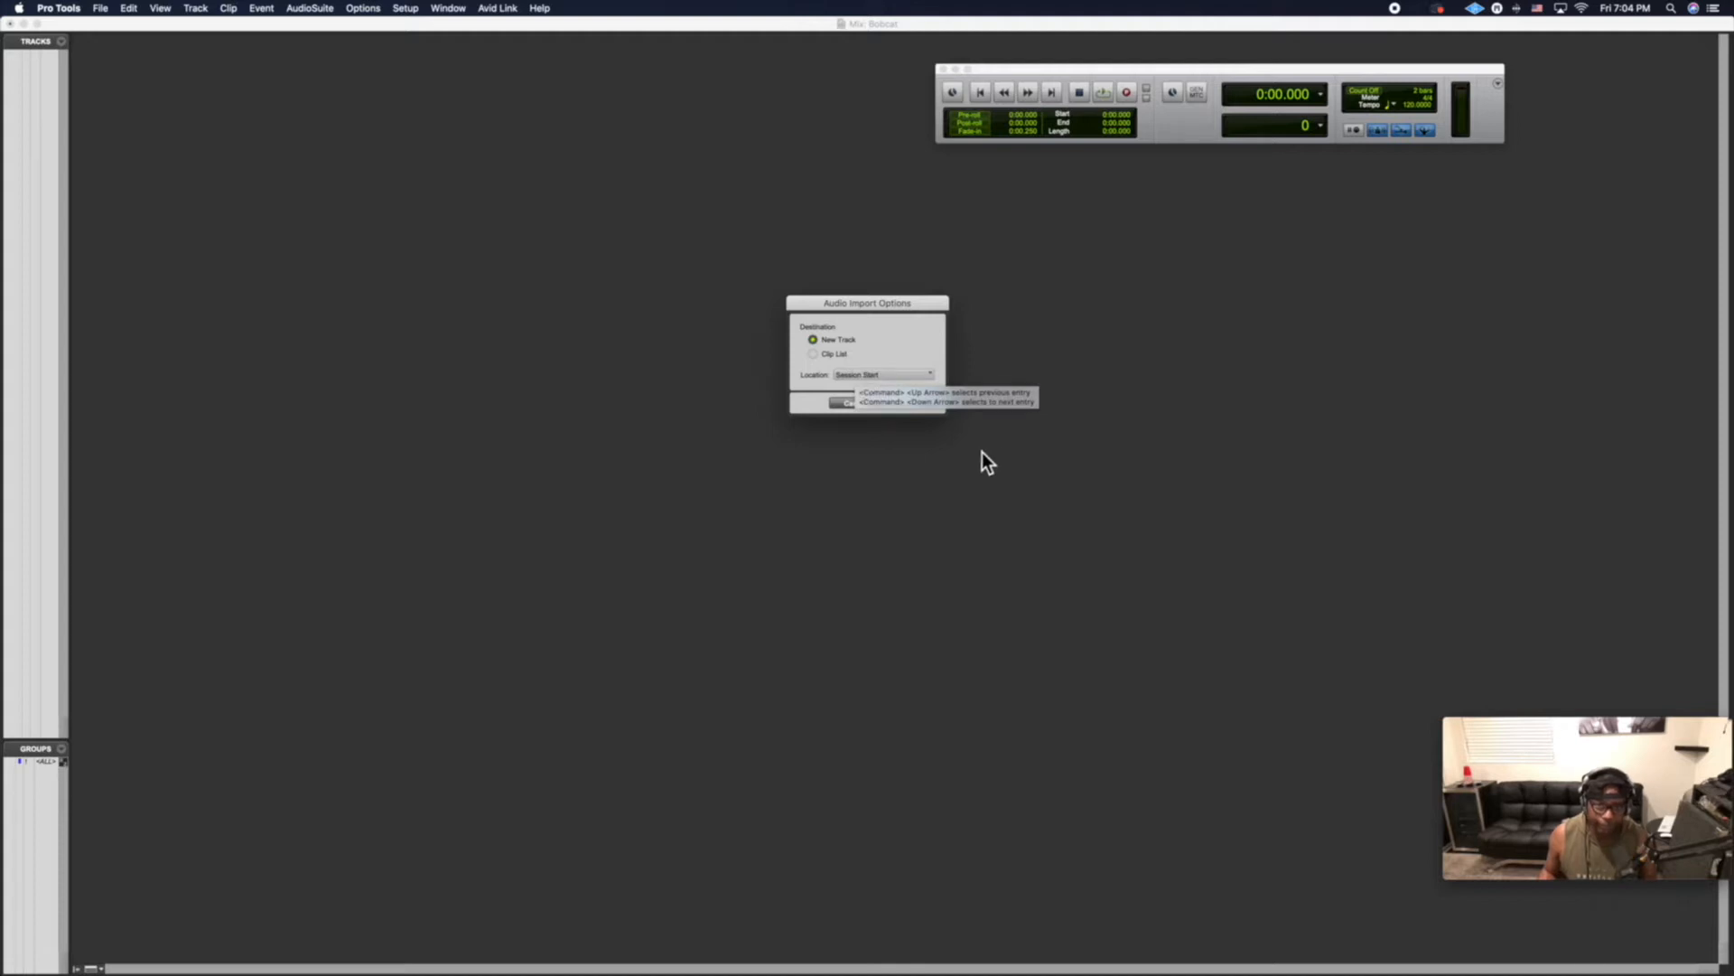
click(923, 406)
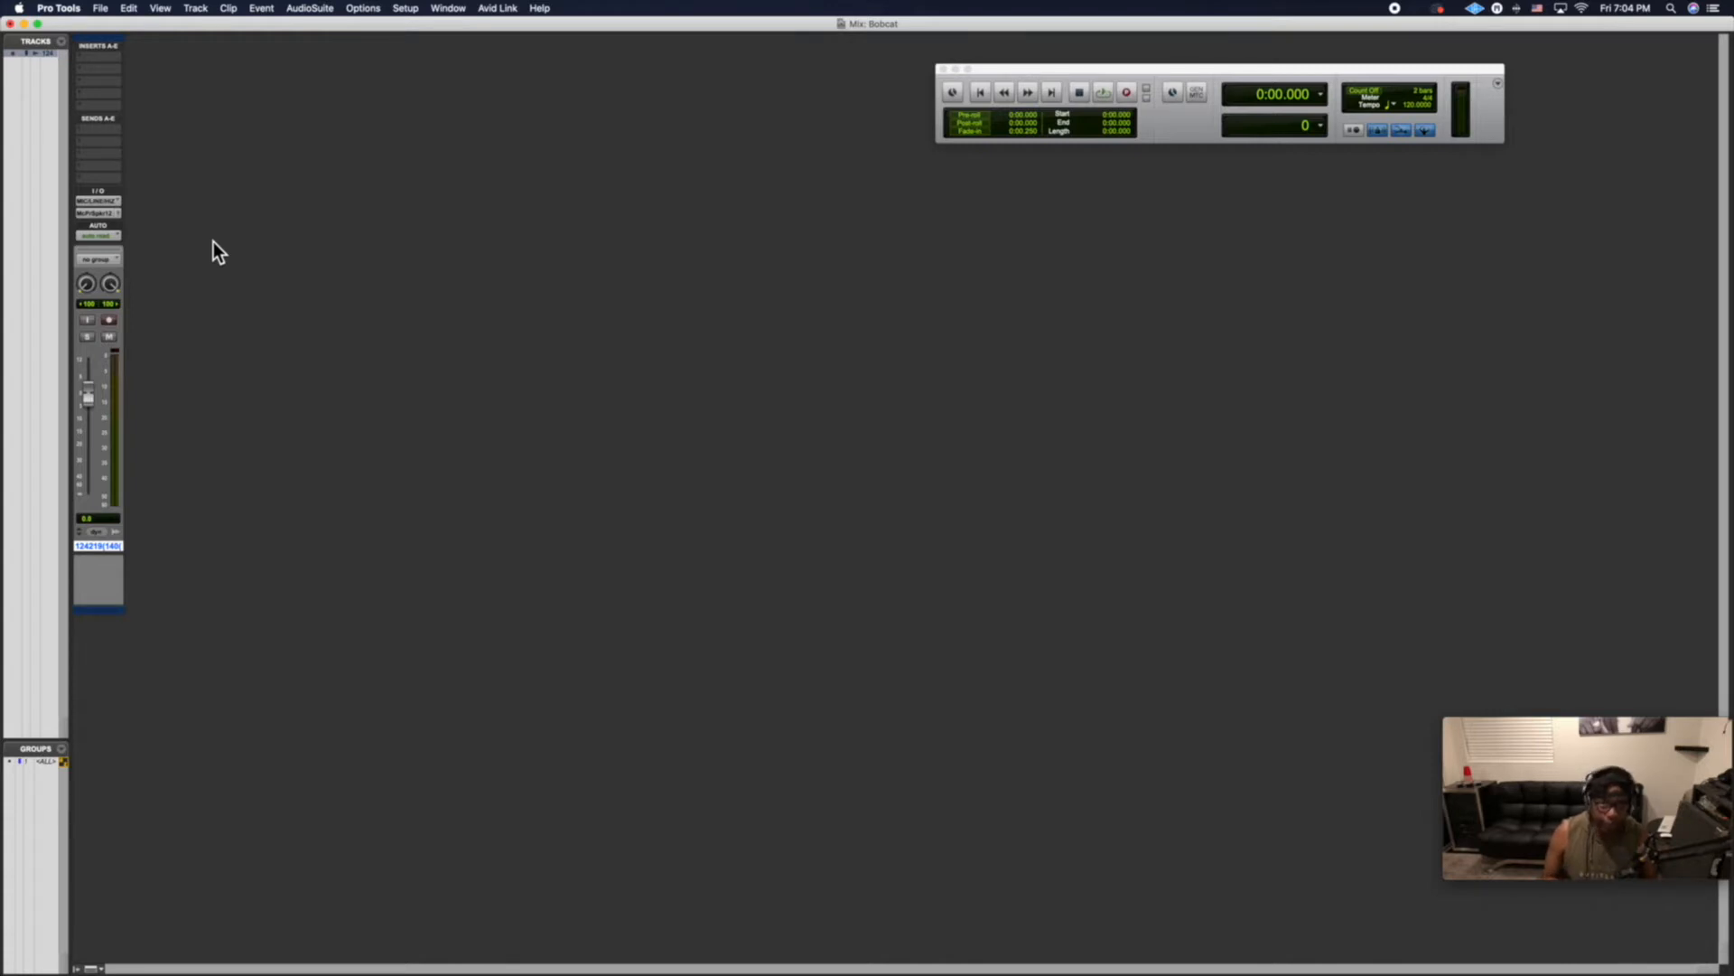
Audition the beginning of the imported track in the Edit window and switch the edit mode to Grid.
key(super+equal)
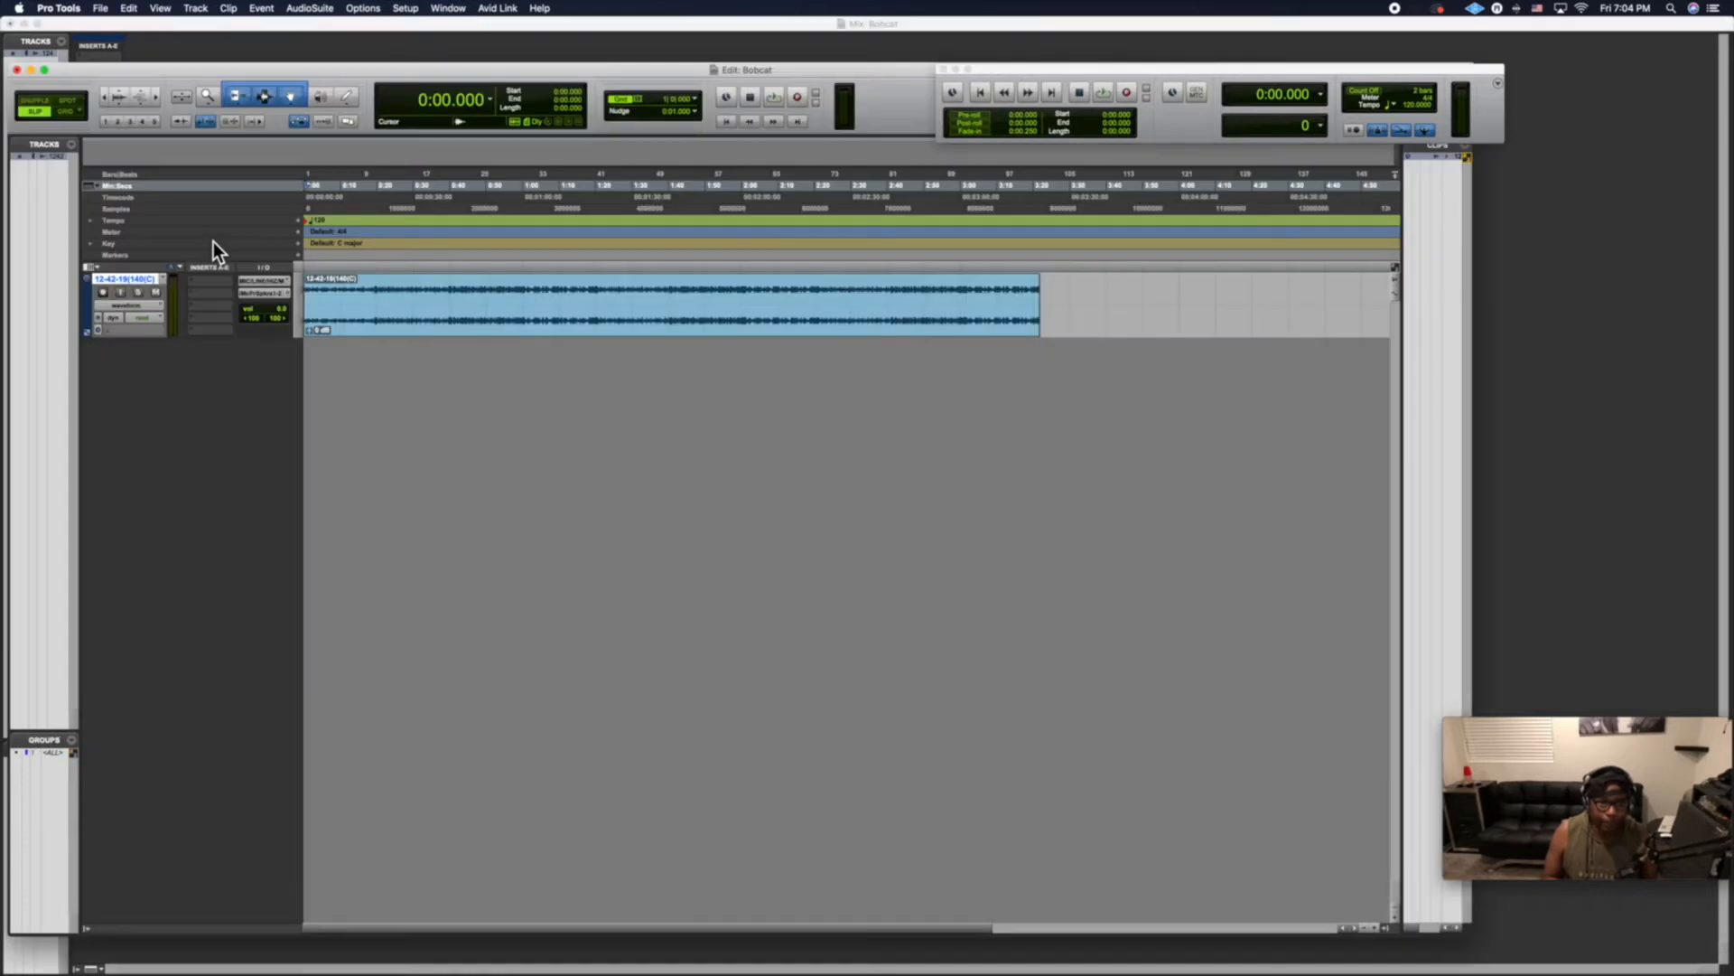
key(super+equal)
key(super+equal)
key(super+equal)
key(super+equal)
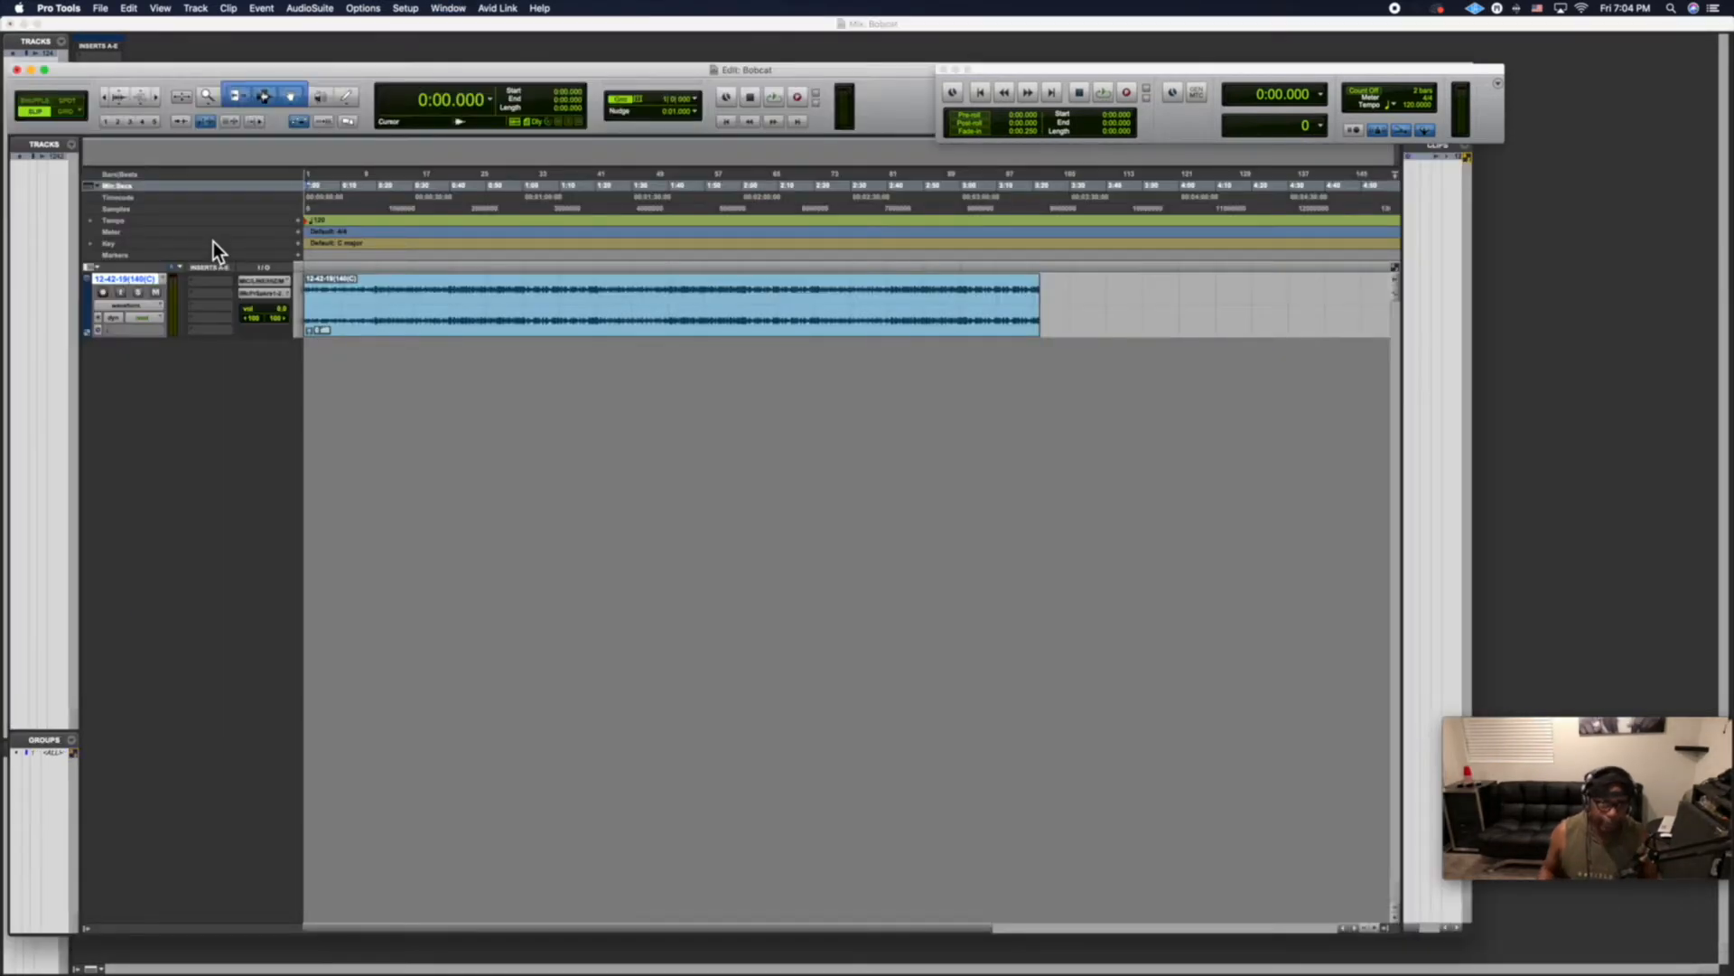
key(space)
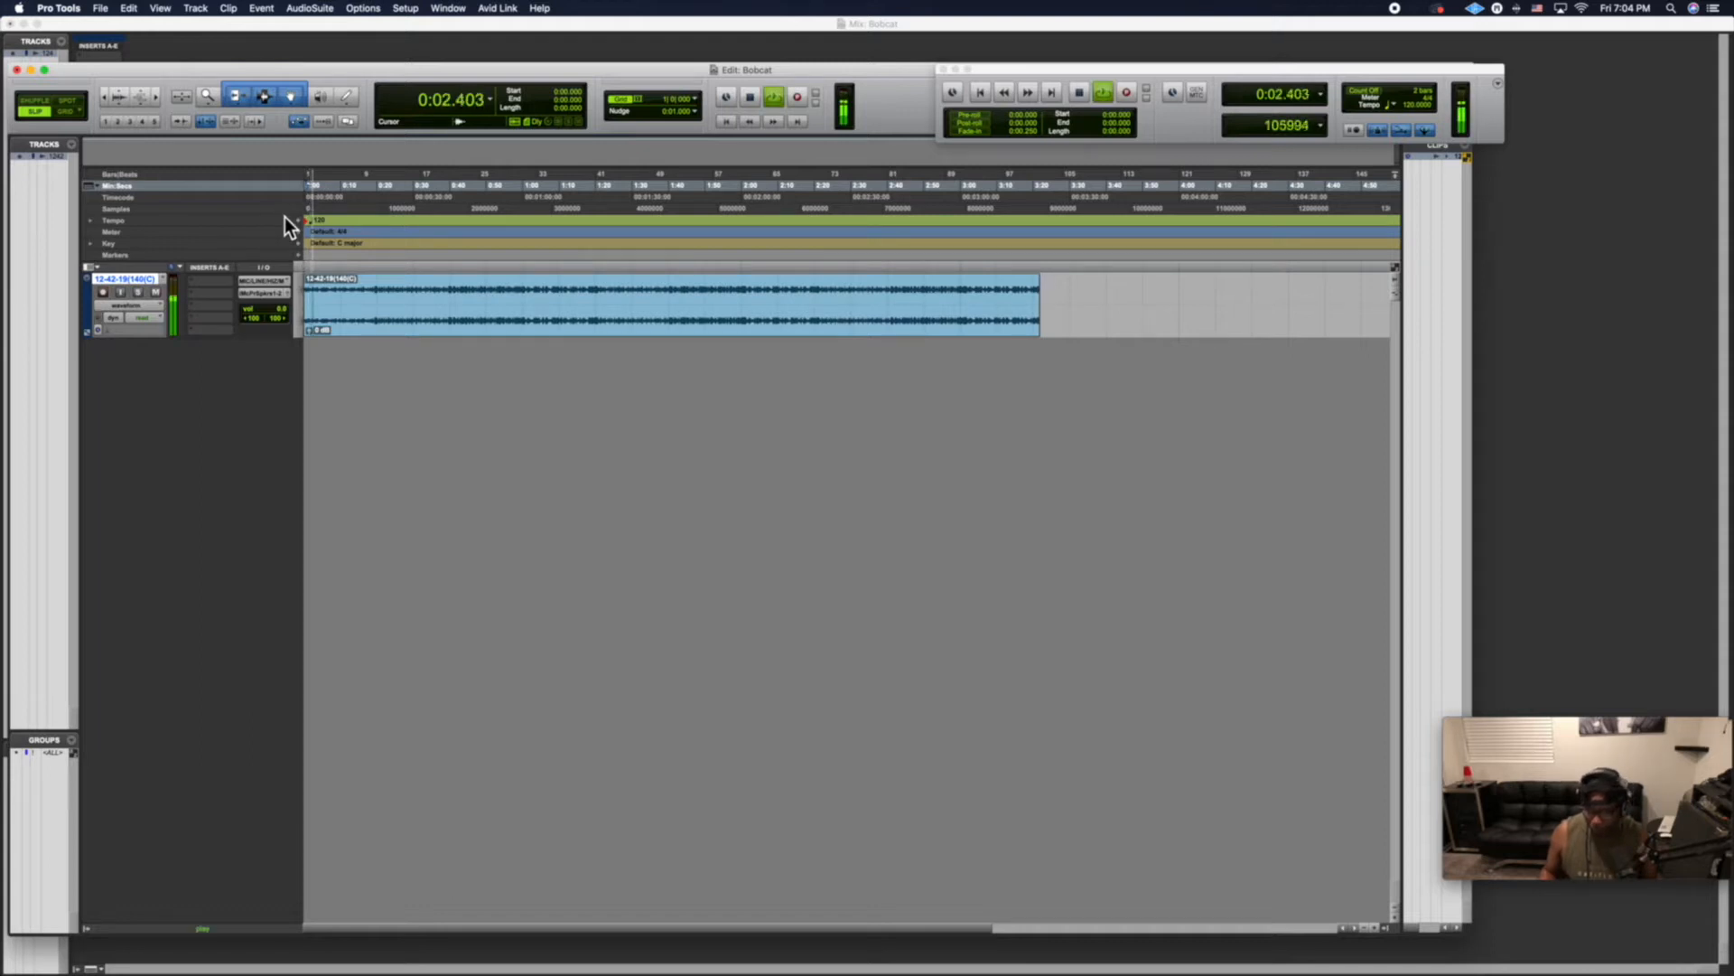
key(space)
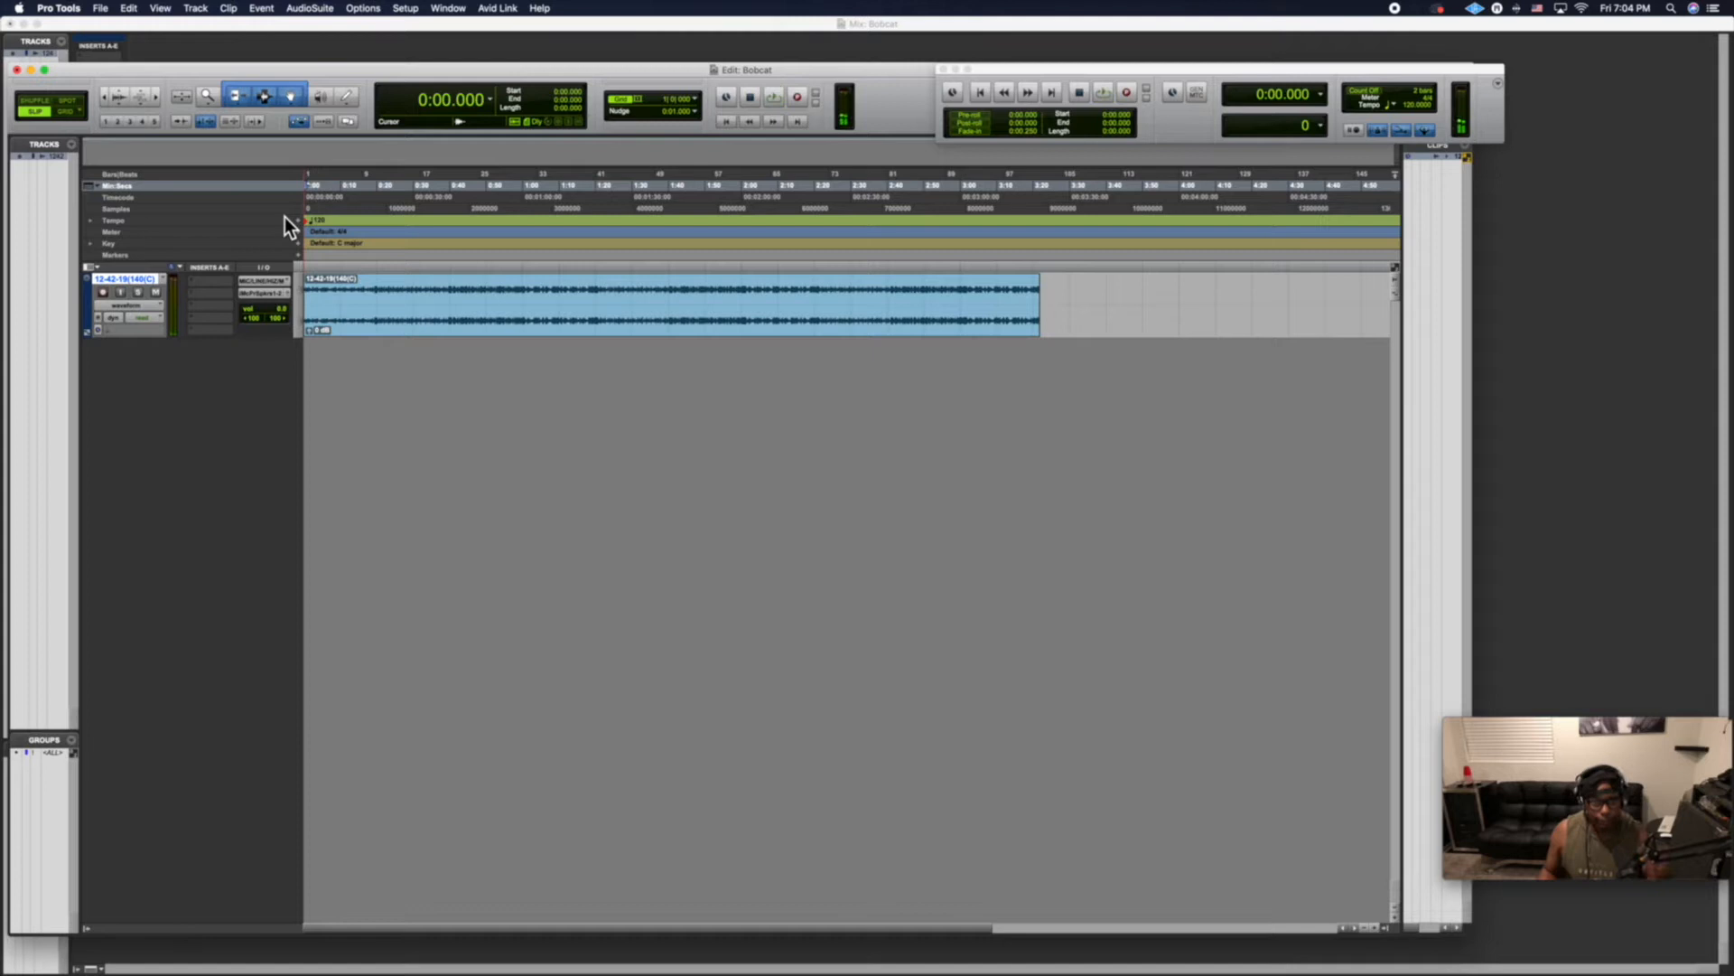
key(F4)
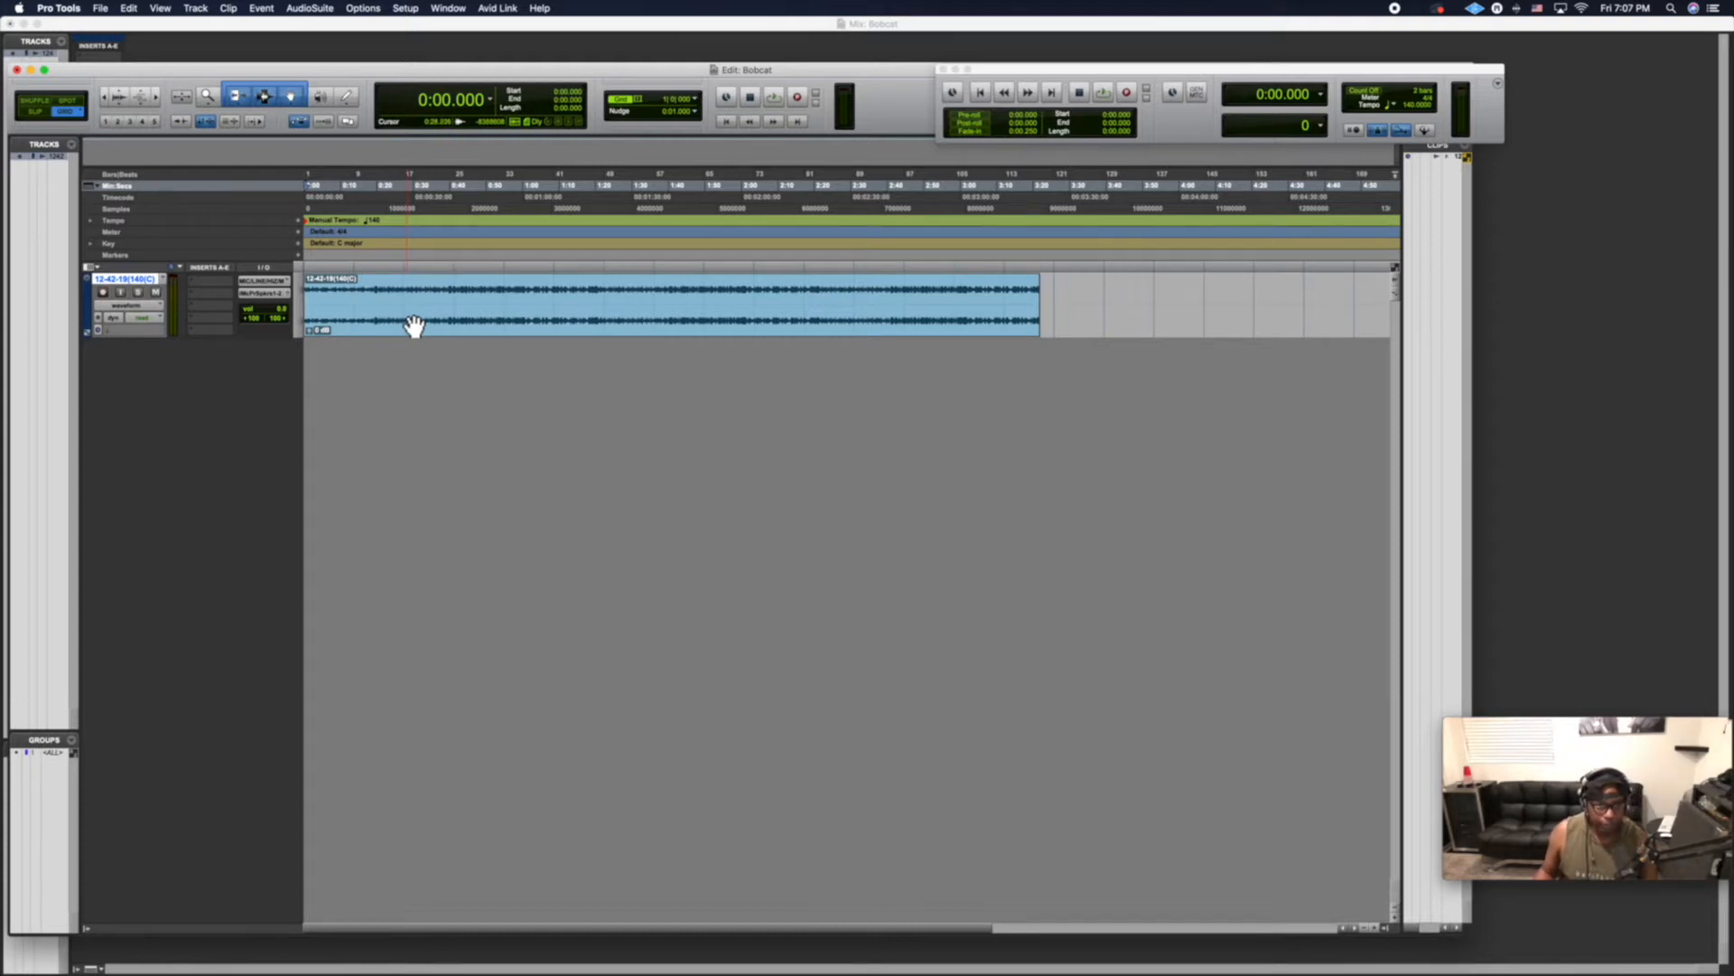
Create three mono audio tracks and one stereo master fader track.
click(196, 8)
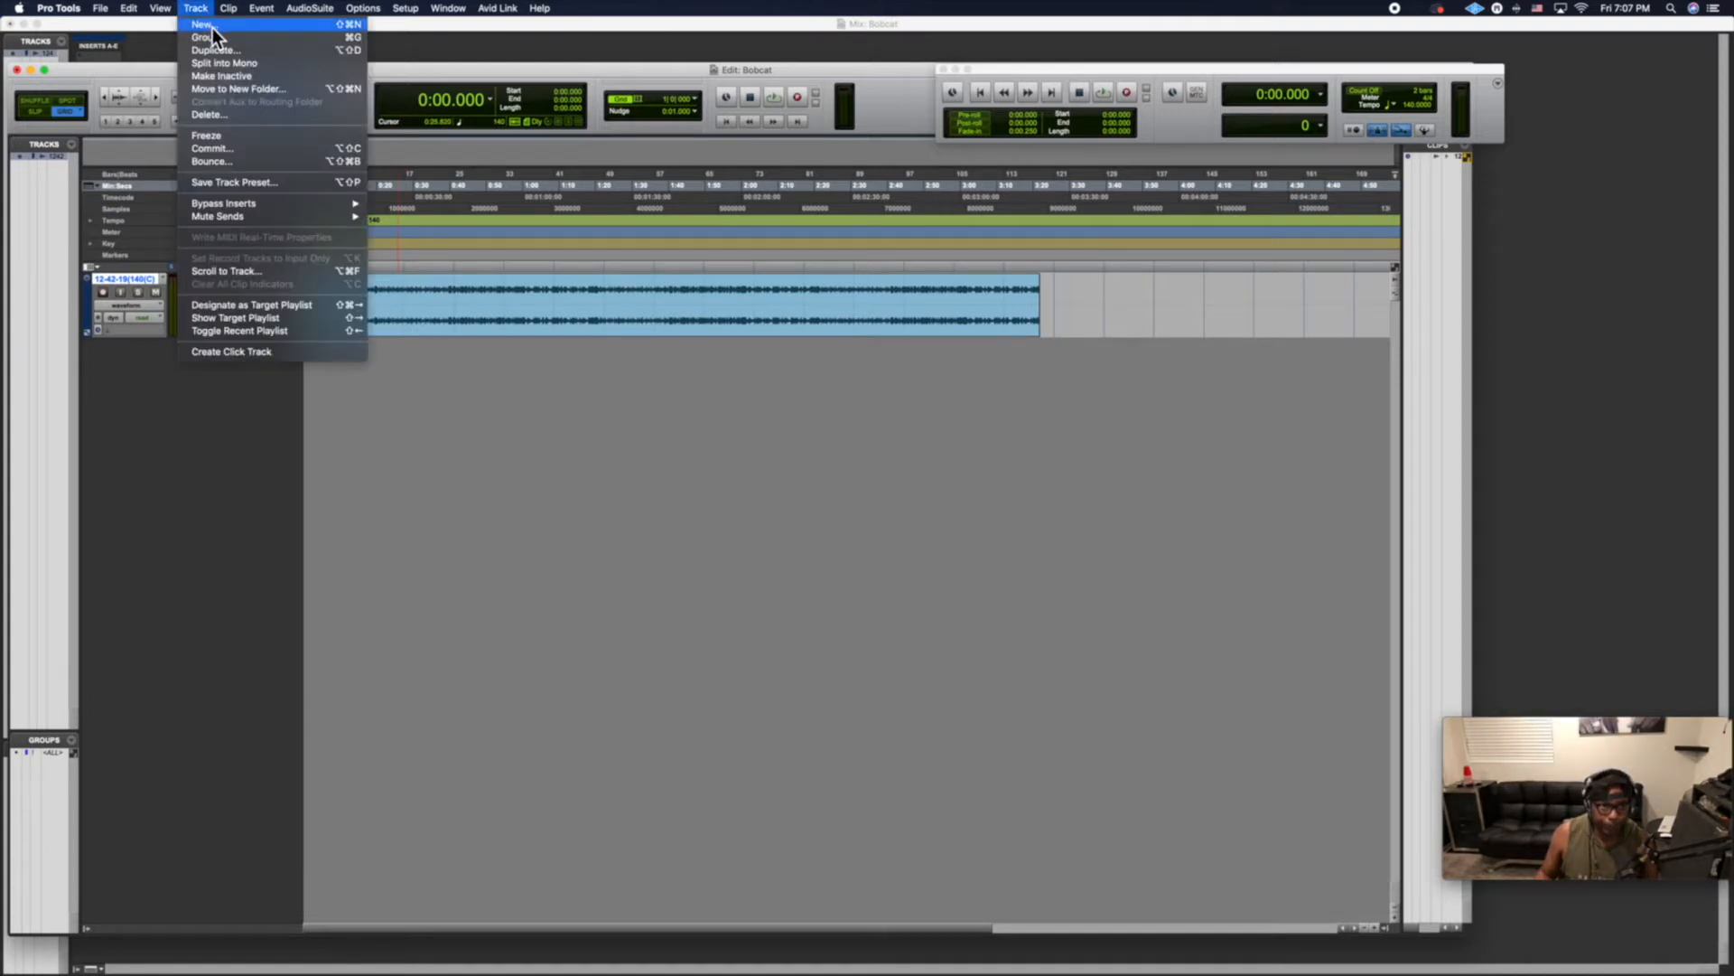
click(213, 28)
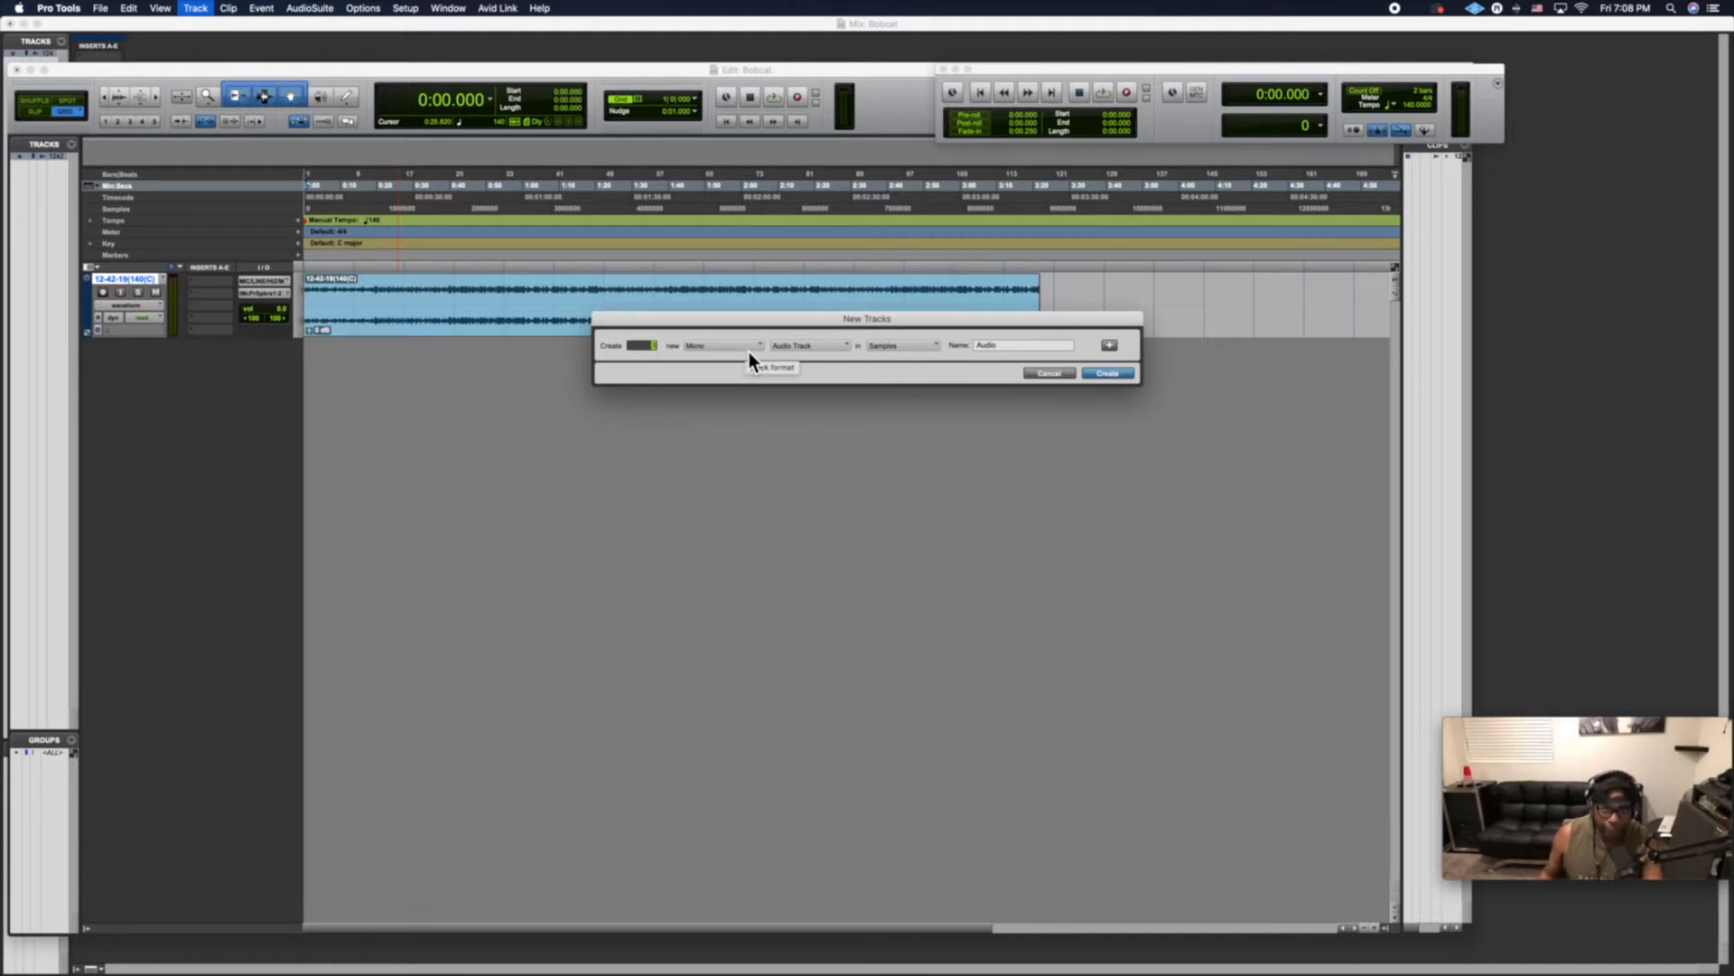
click(1114, 345)
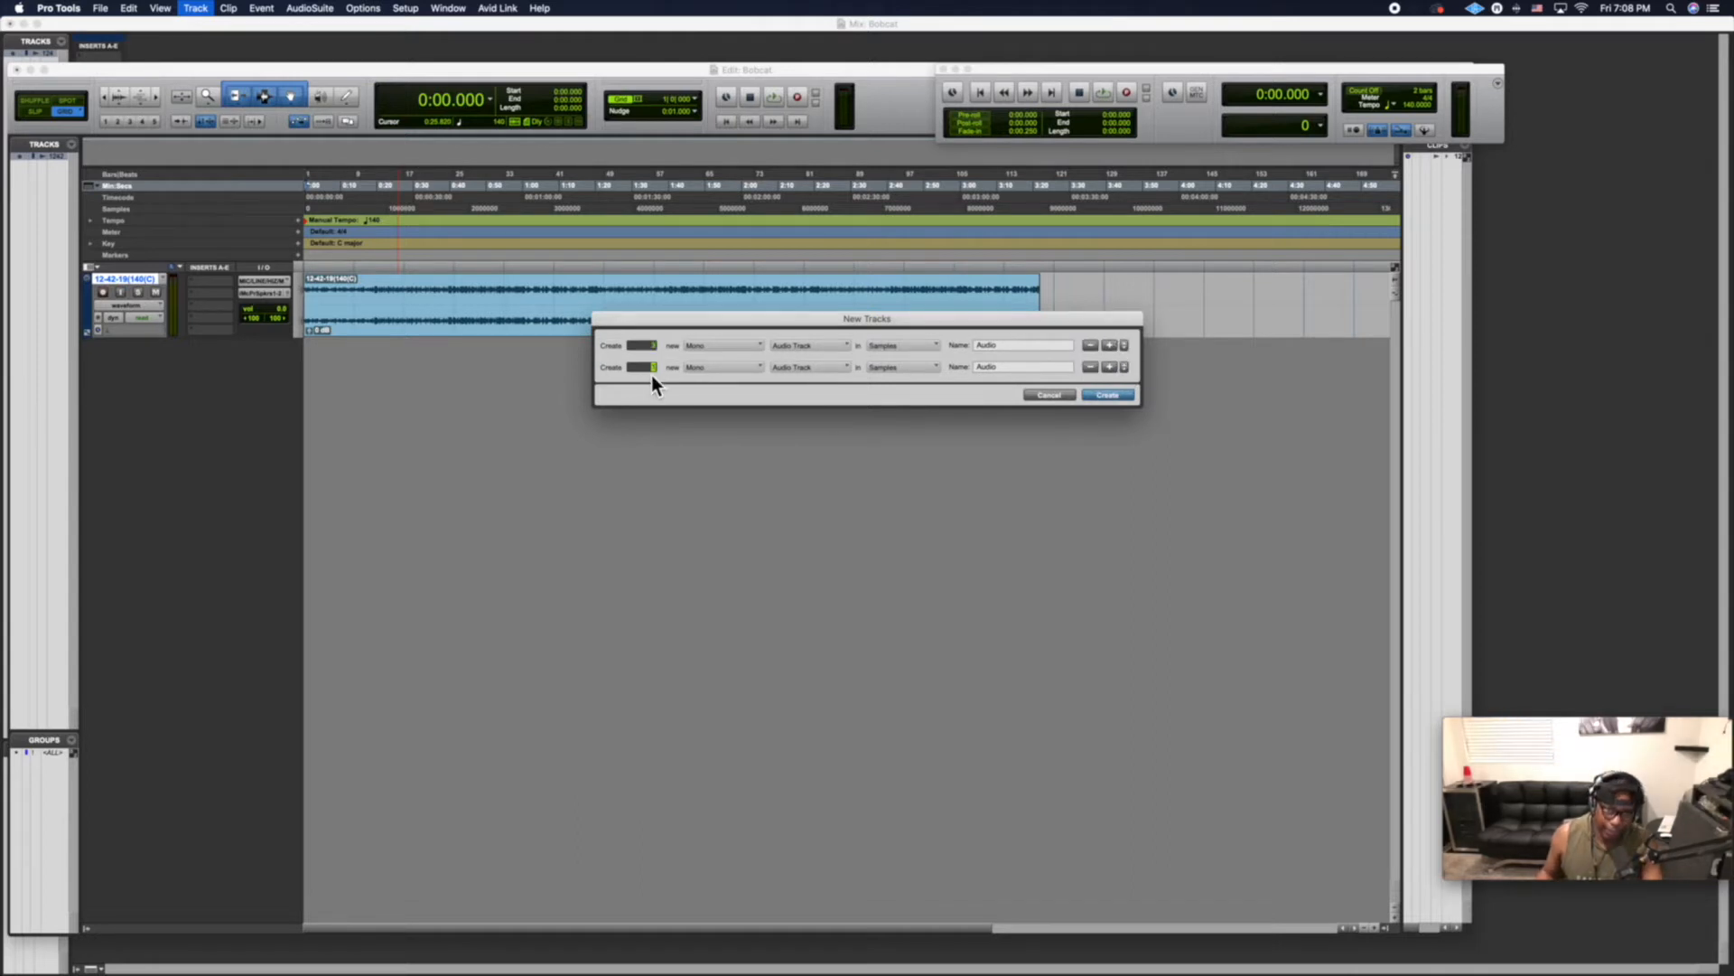
click(717, 385)
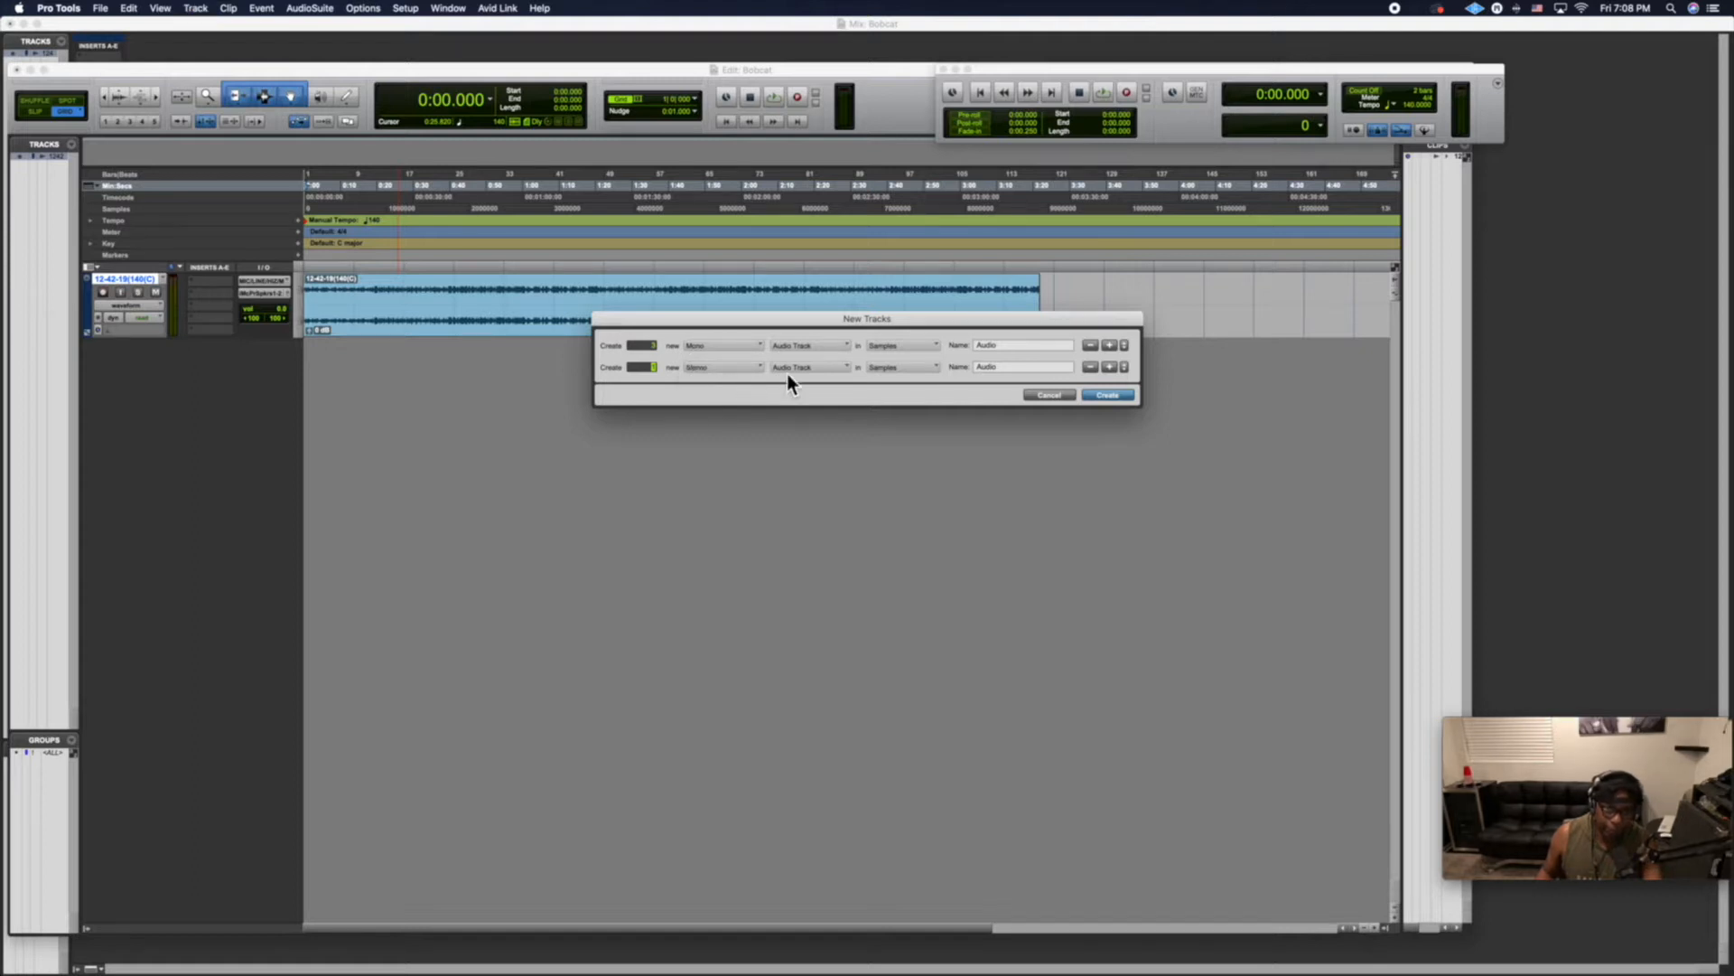
click(793, 370)
click(822, 392)
click(1119, 396)
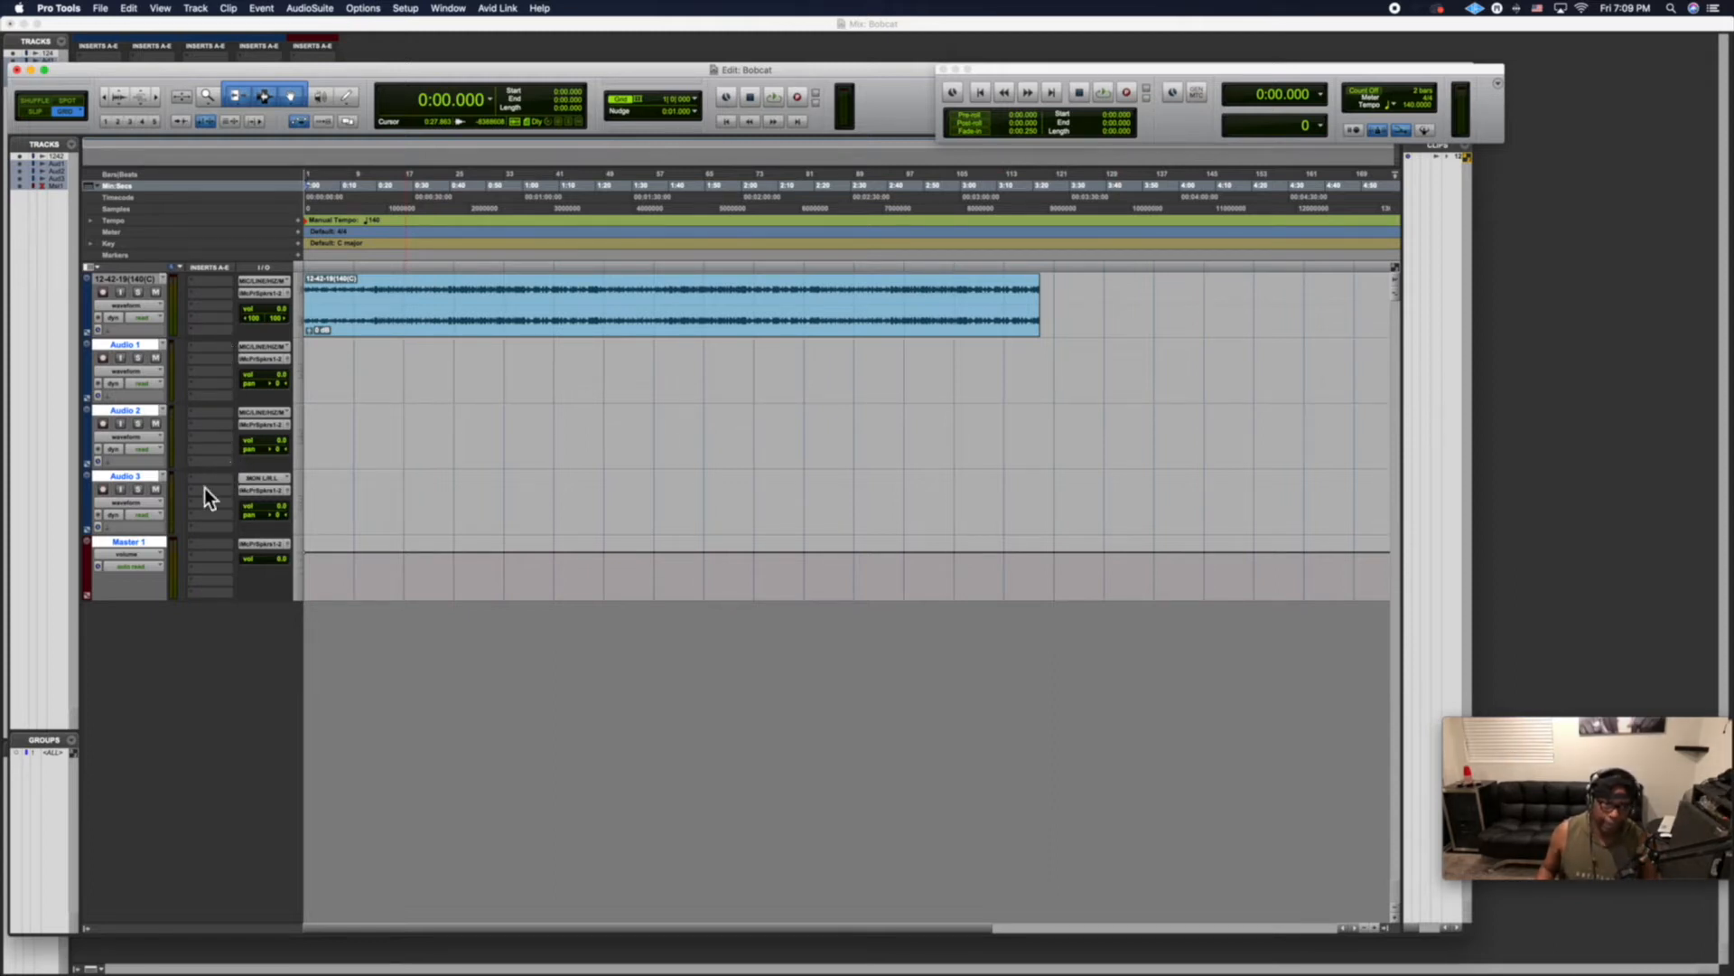
Play the session to check the signal level on the master track and bring up the Mix window.
key(space)
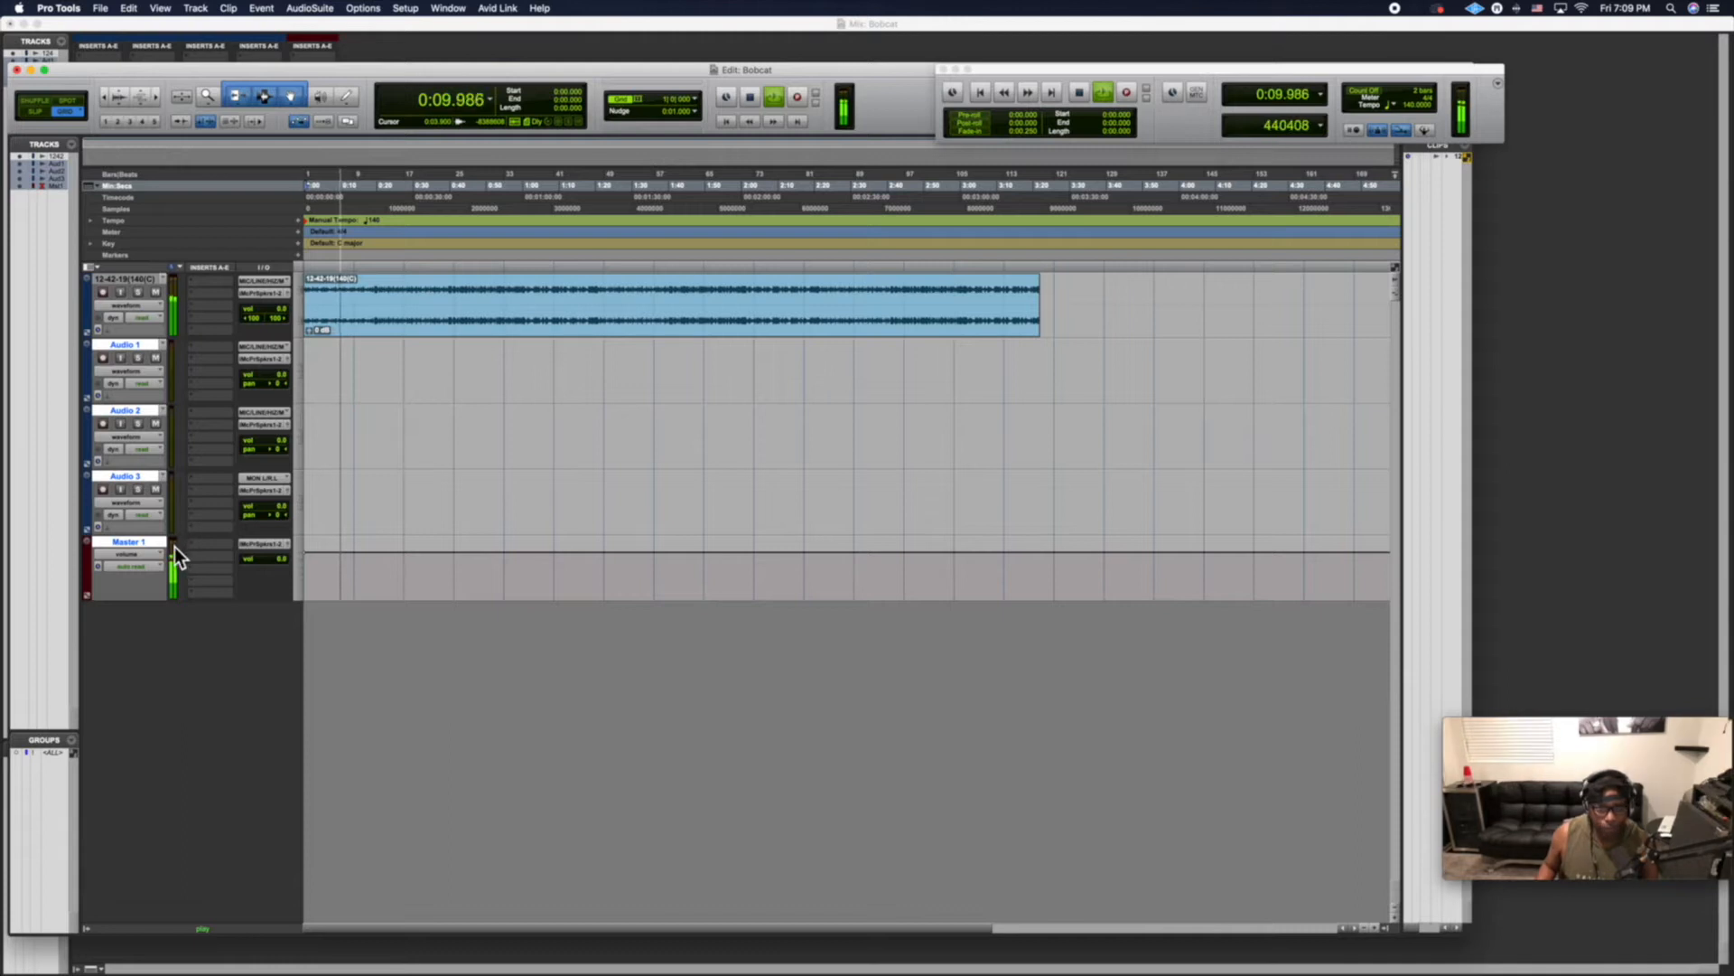
key(space)
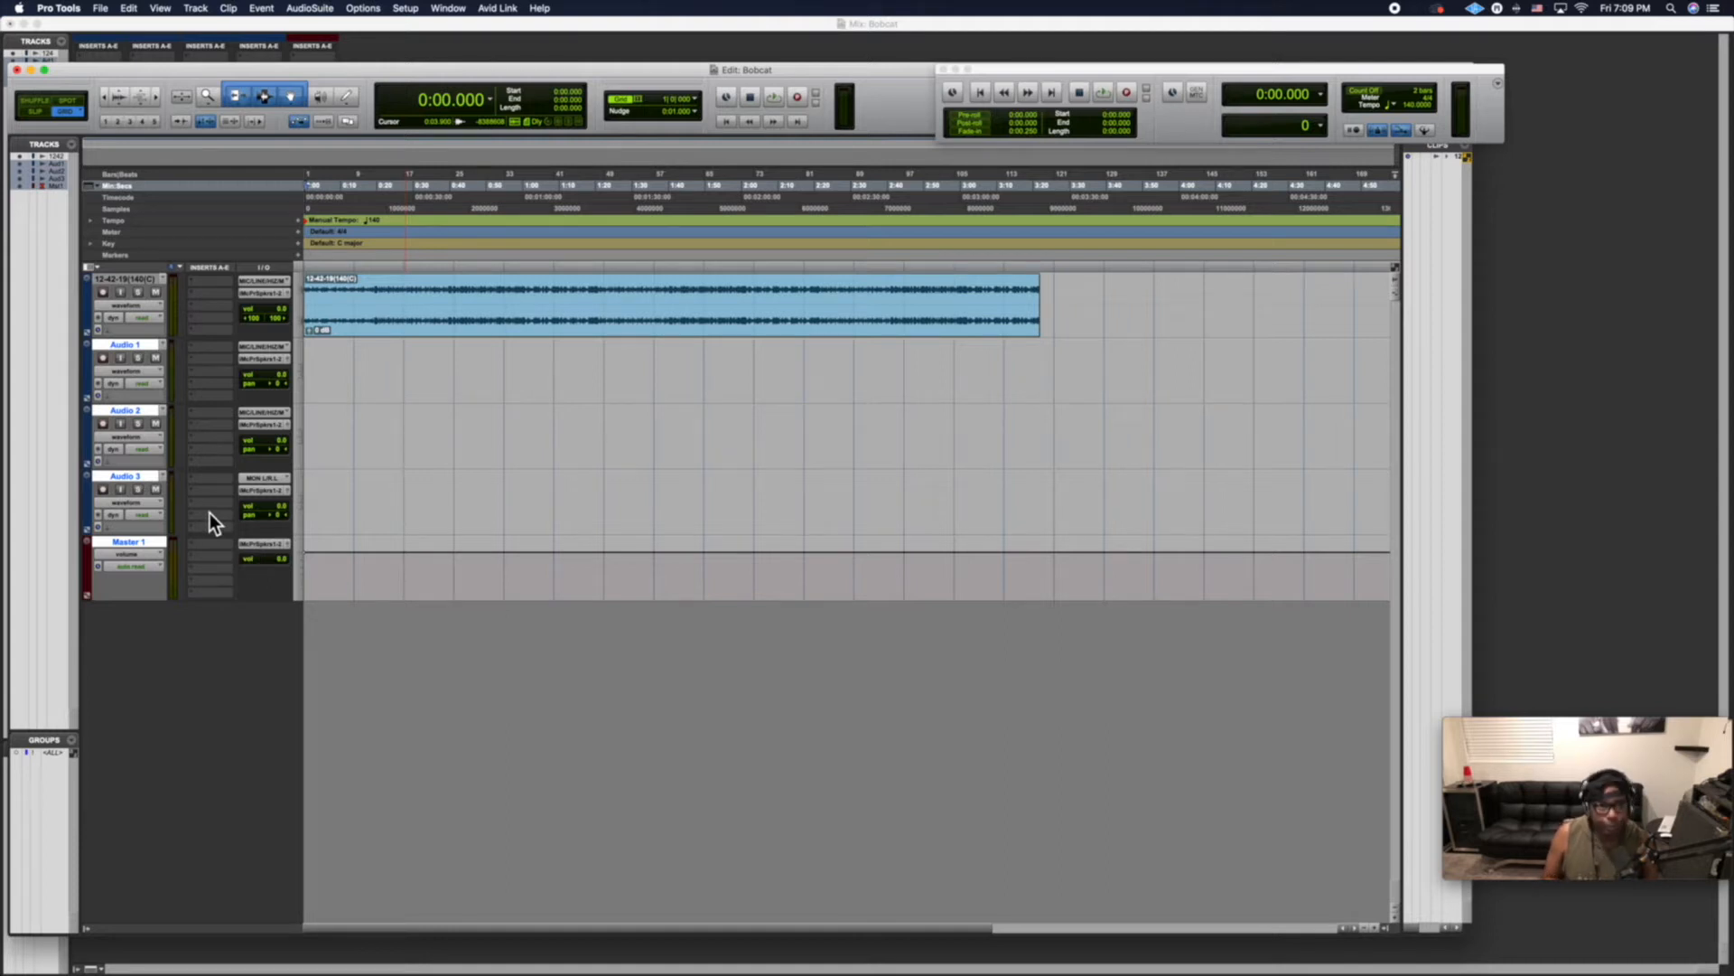
key(super+equal)
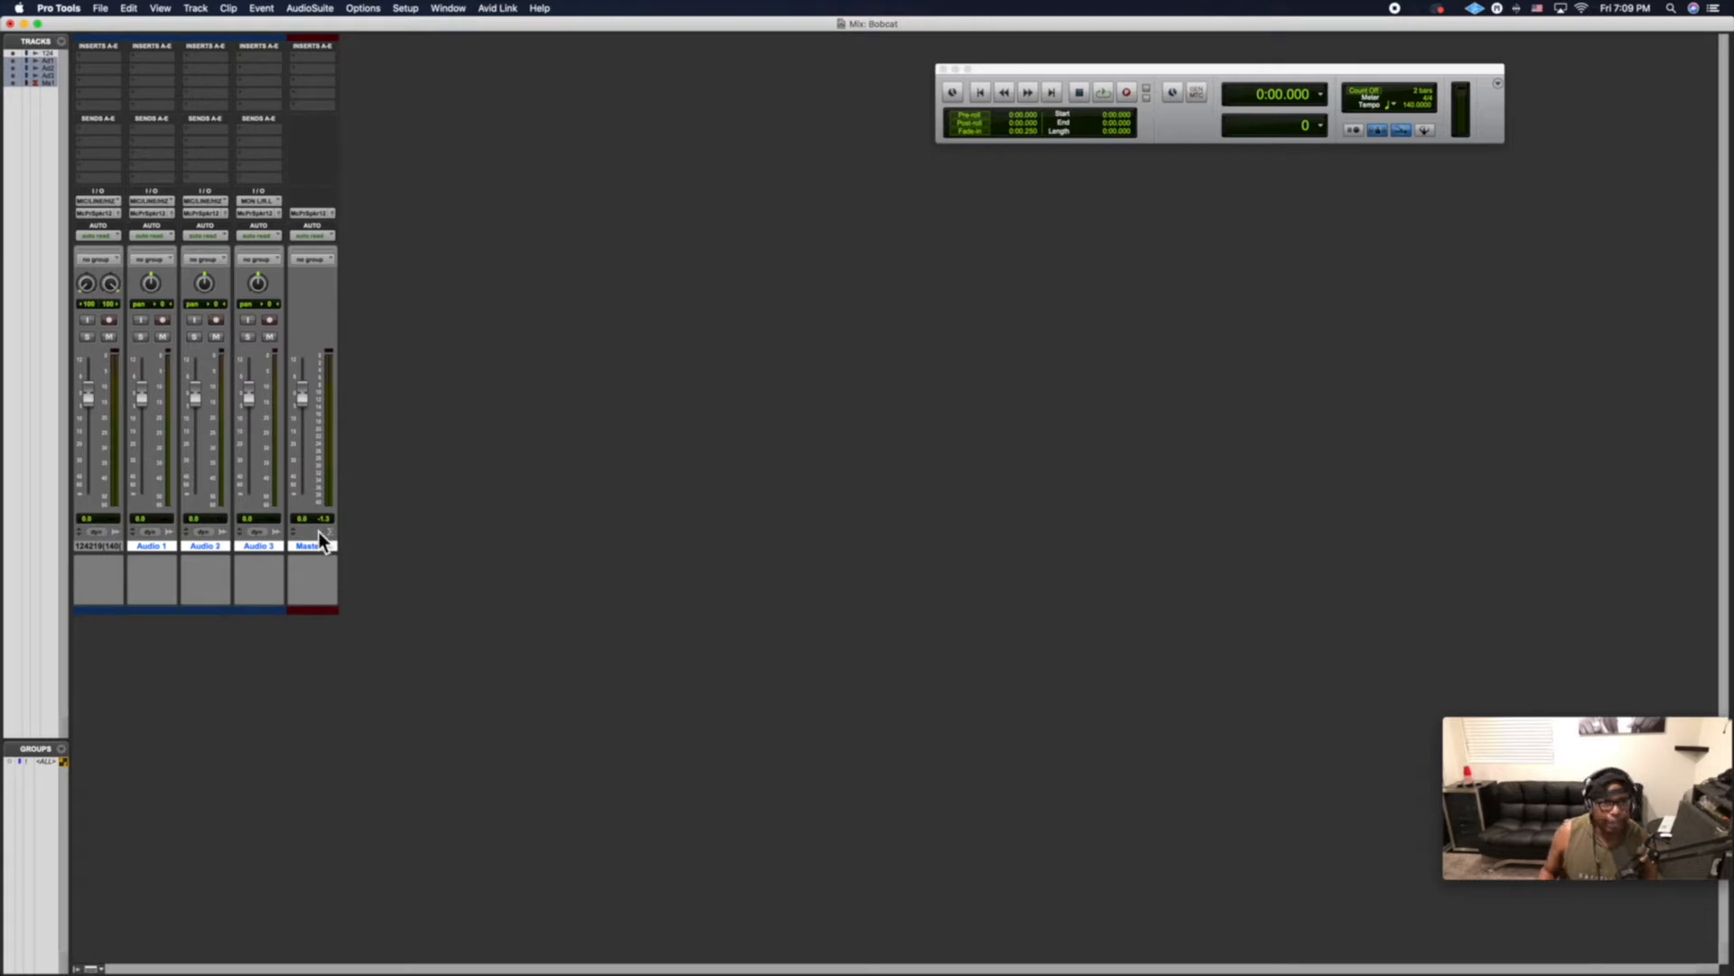
Group the imported track with Audio 1, Audio 2 and Audio 3 as the Mix/Edit group Group 1.
click(104, 547)
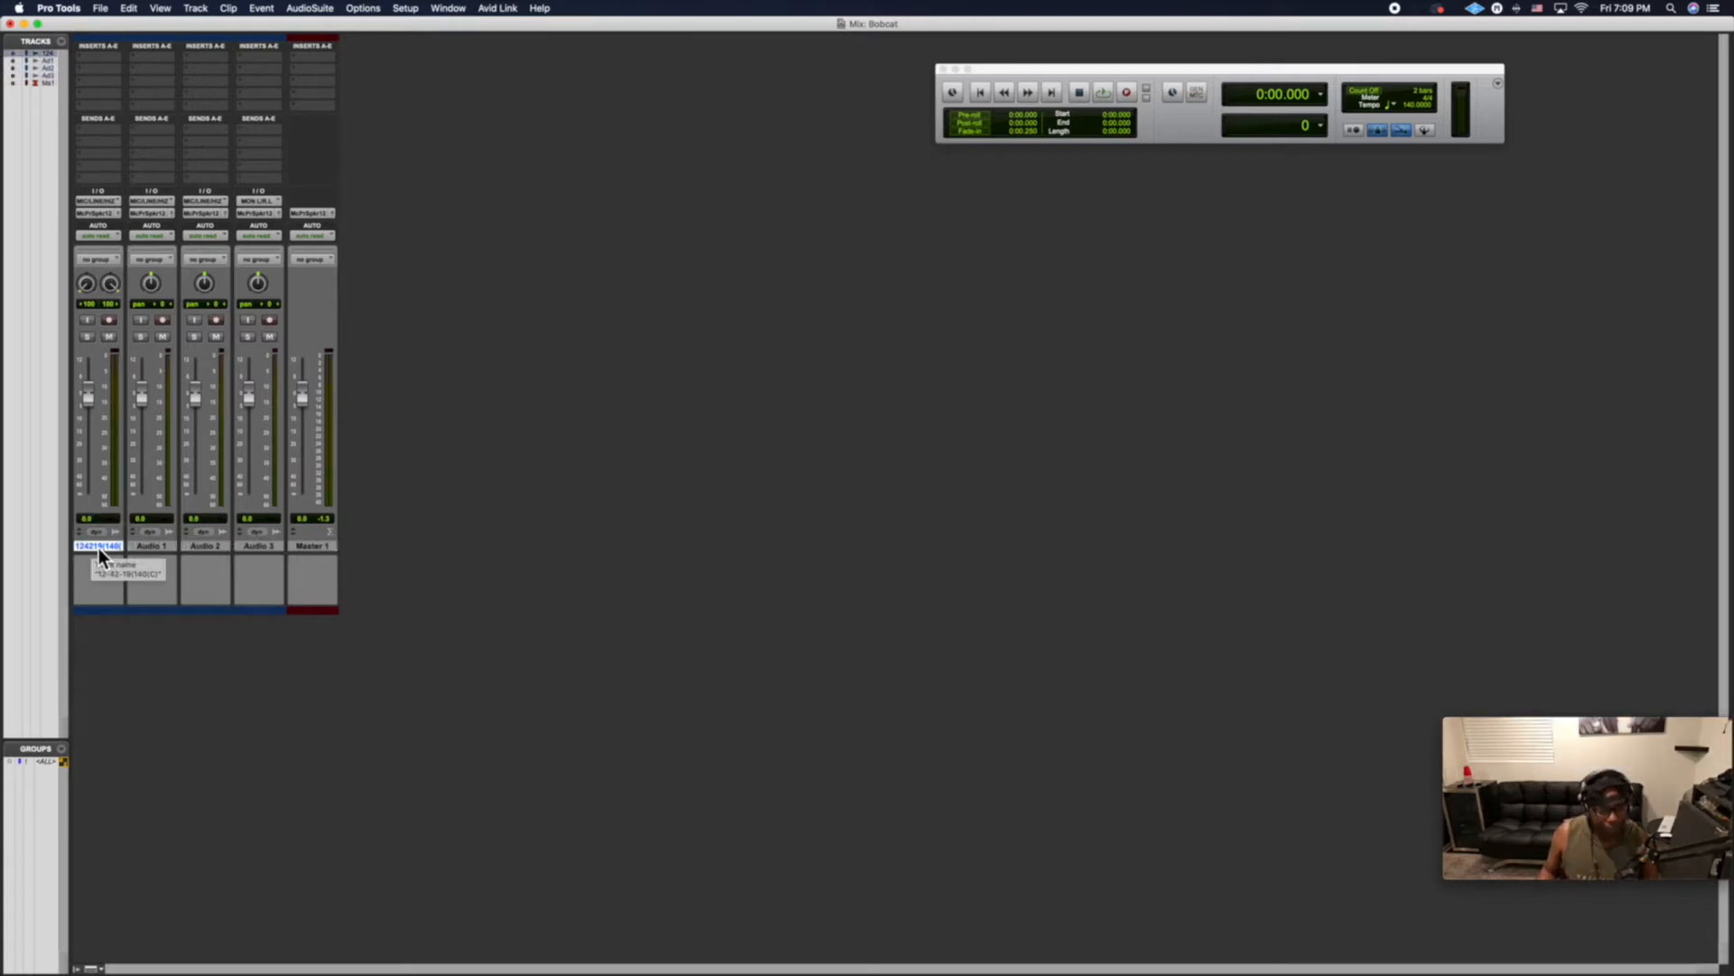
shift+click(262, 550)
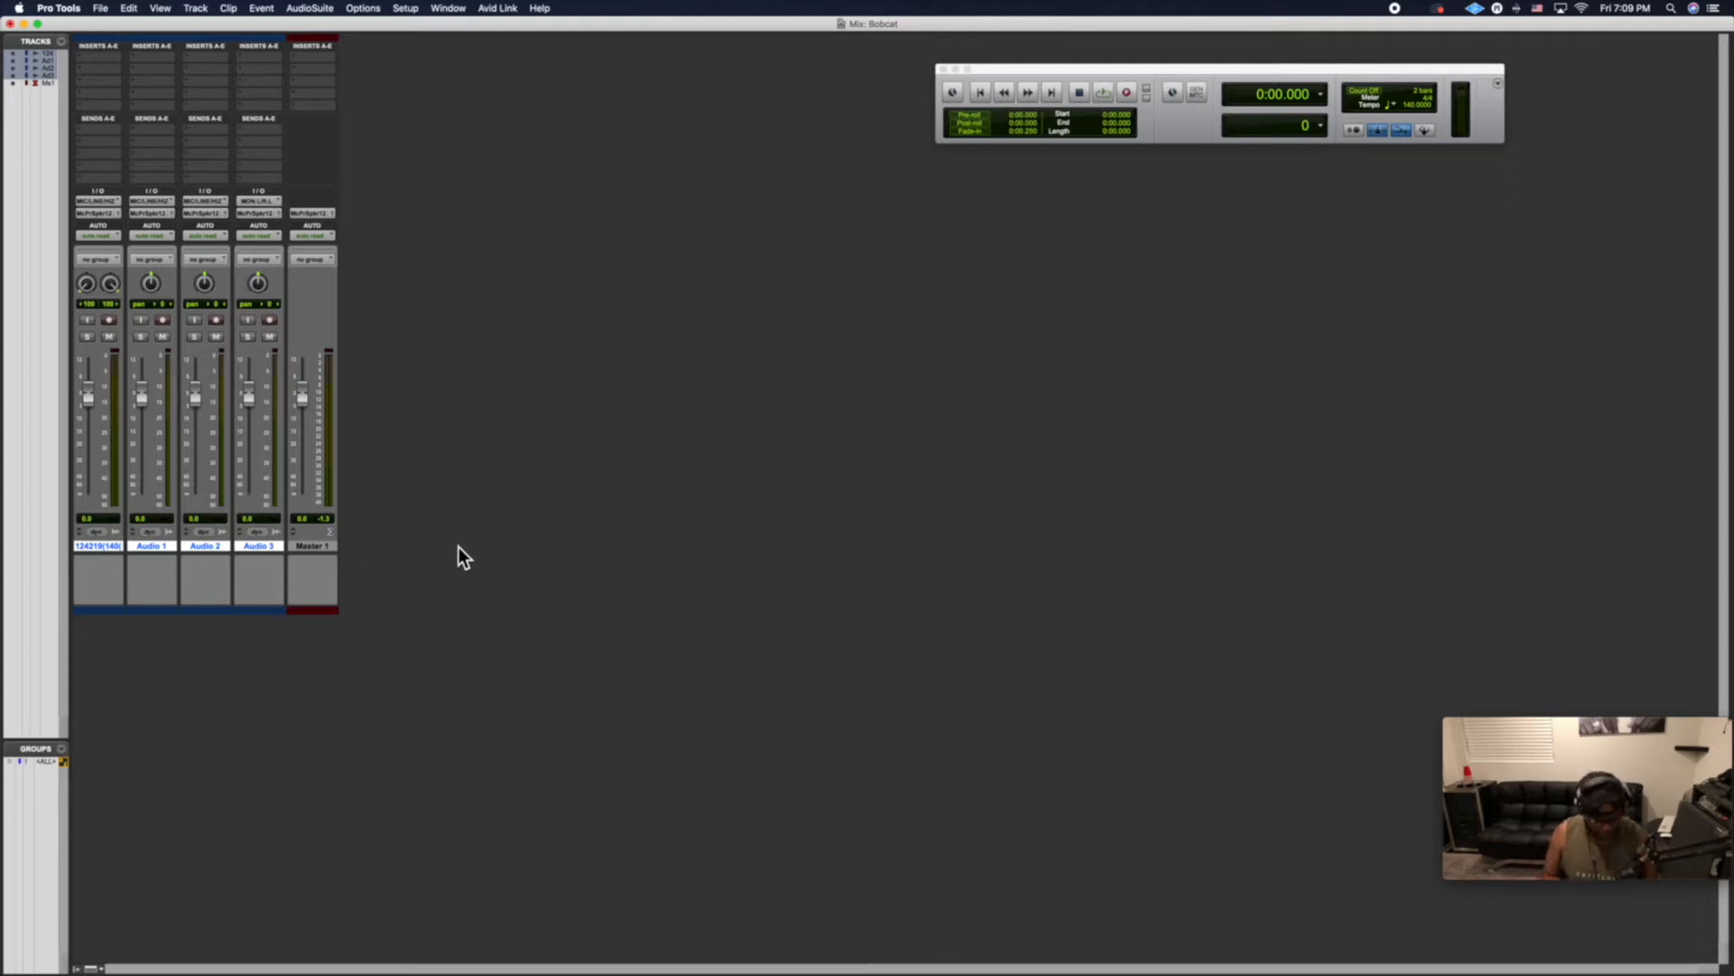
key(super+g)
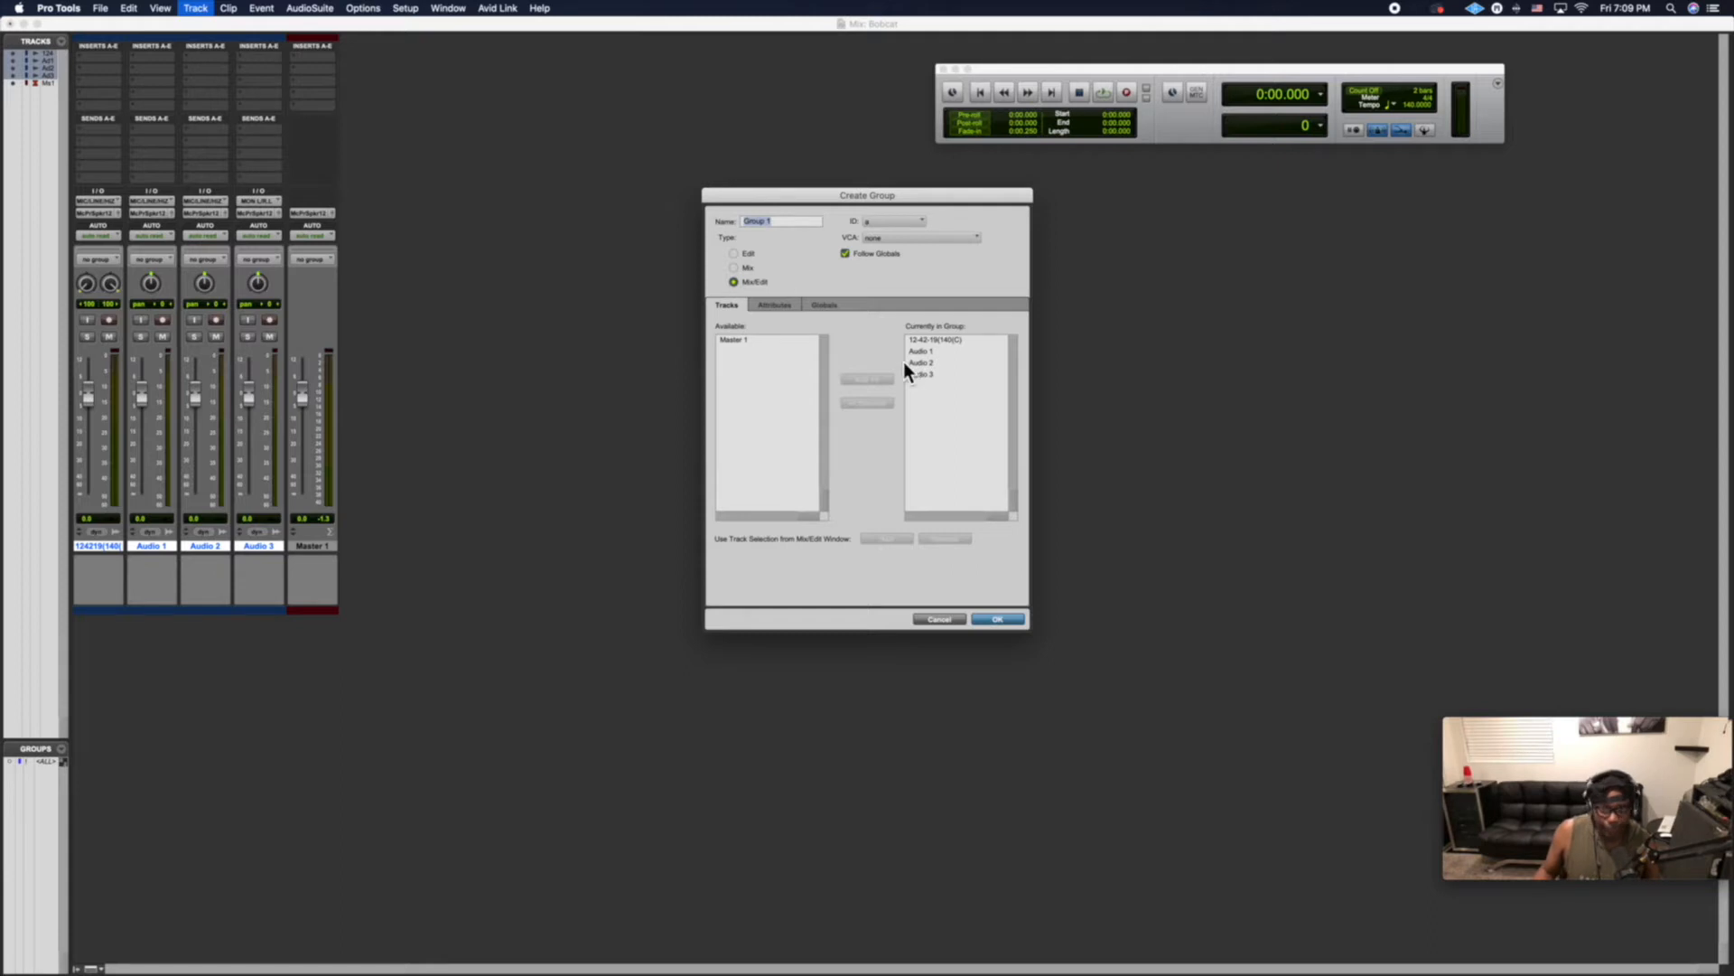
click(997, 620)
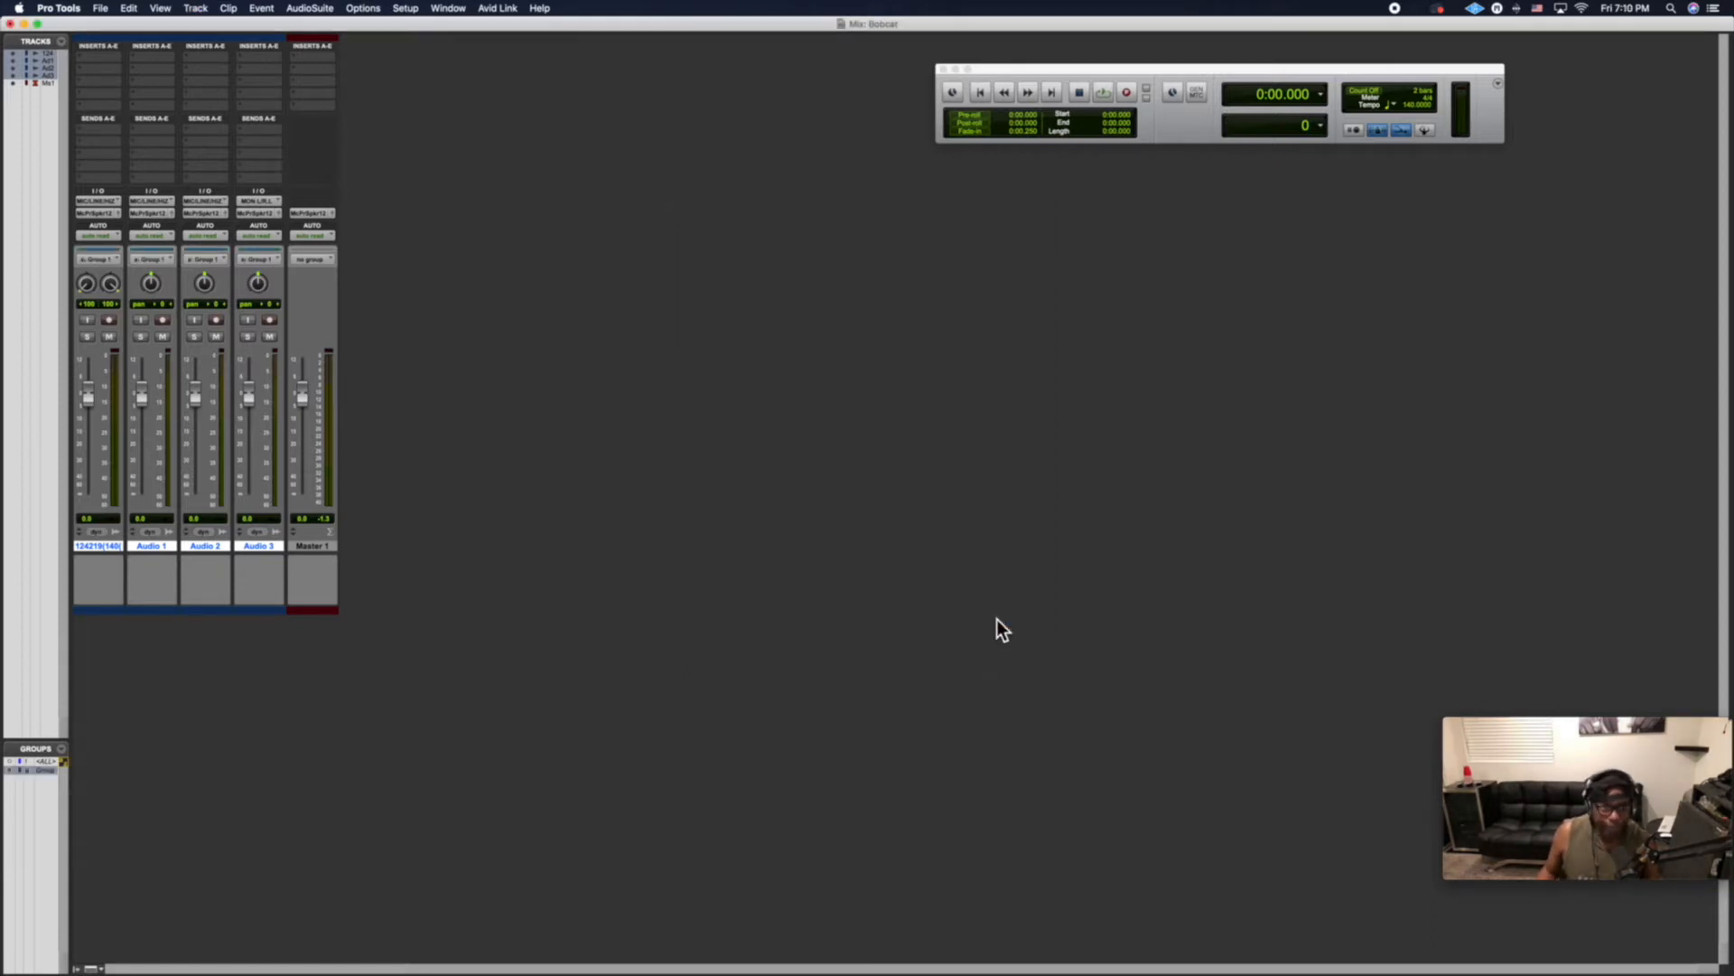
Lower the grouped track faders to about -8.1 dB and play the session to check the level.
drag(248, 397, 249, 419)
key(space)
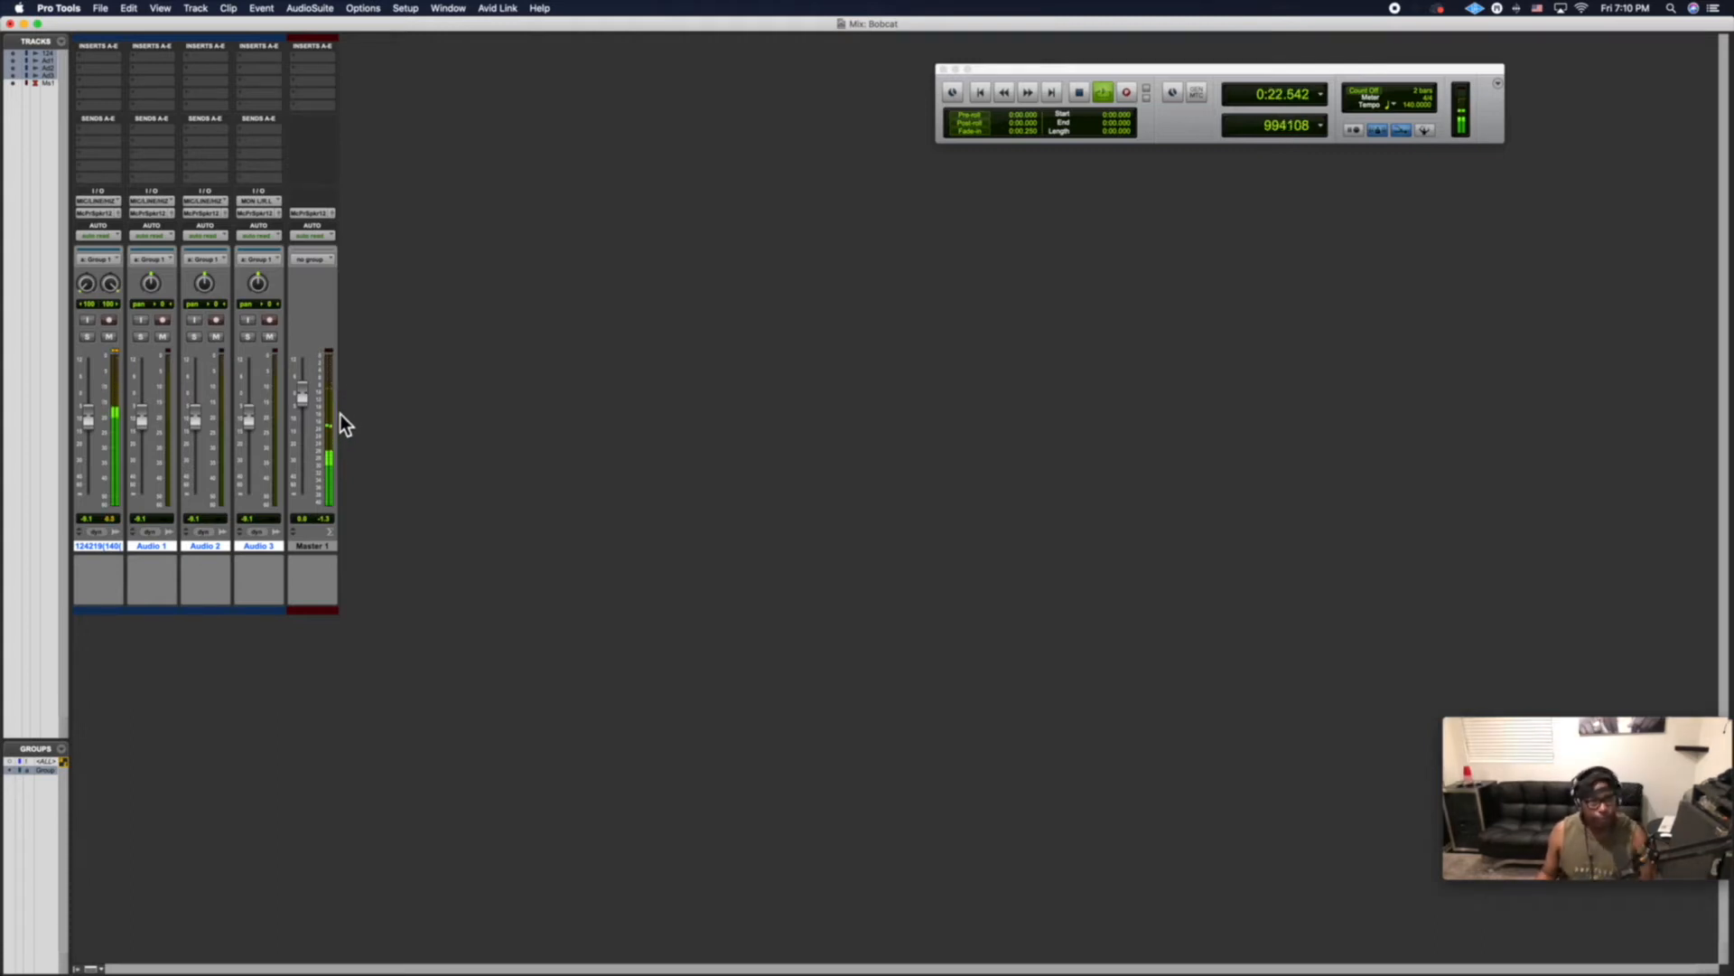
key(space)
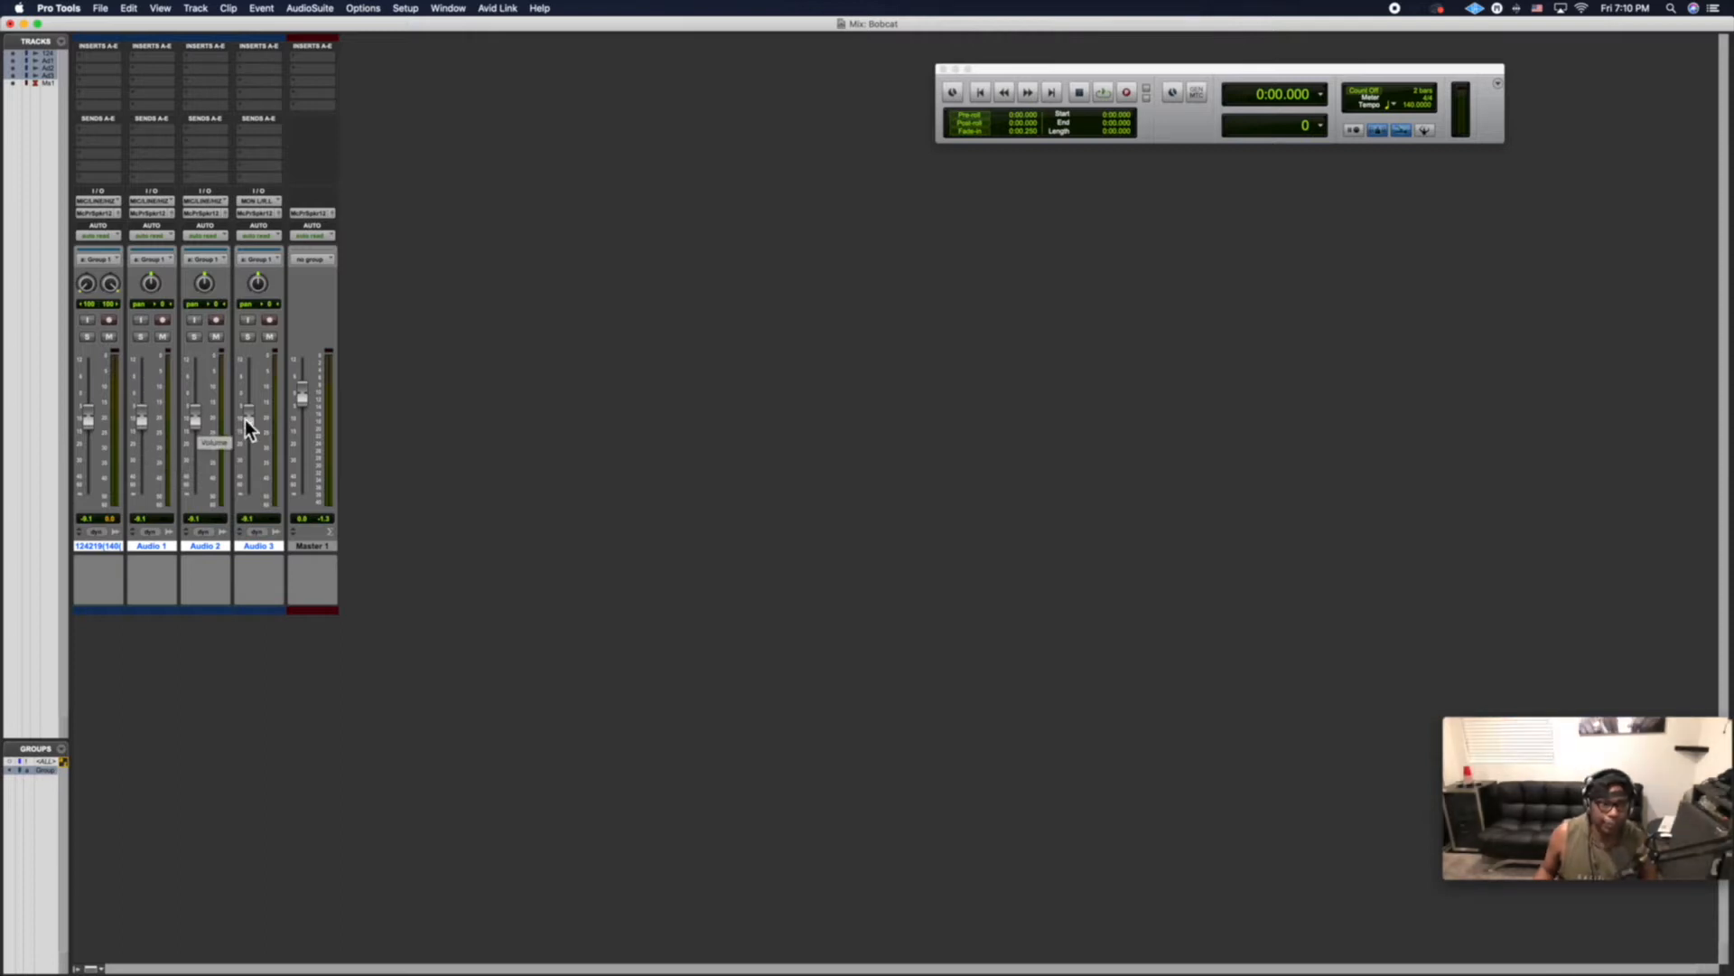
Toggle Group 1 off and on, and leave the group disabled.
click(48, 771)
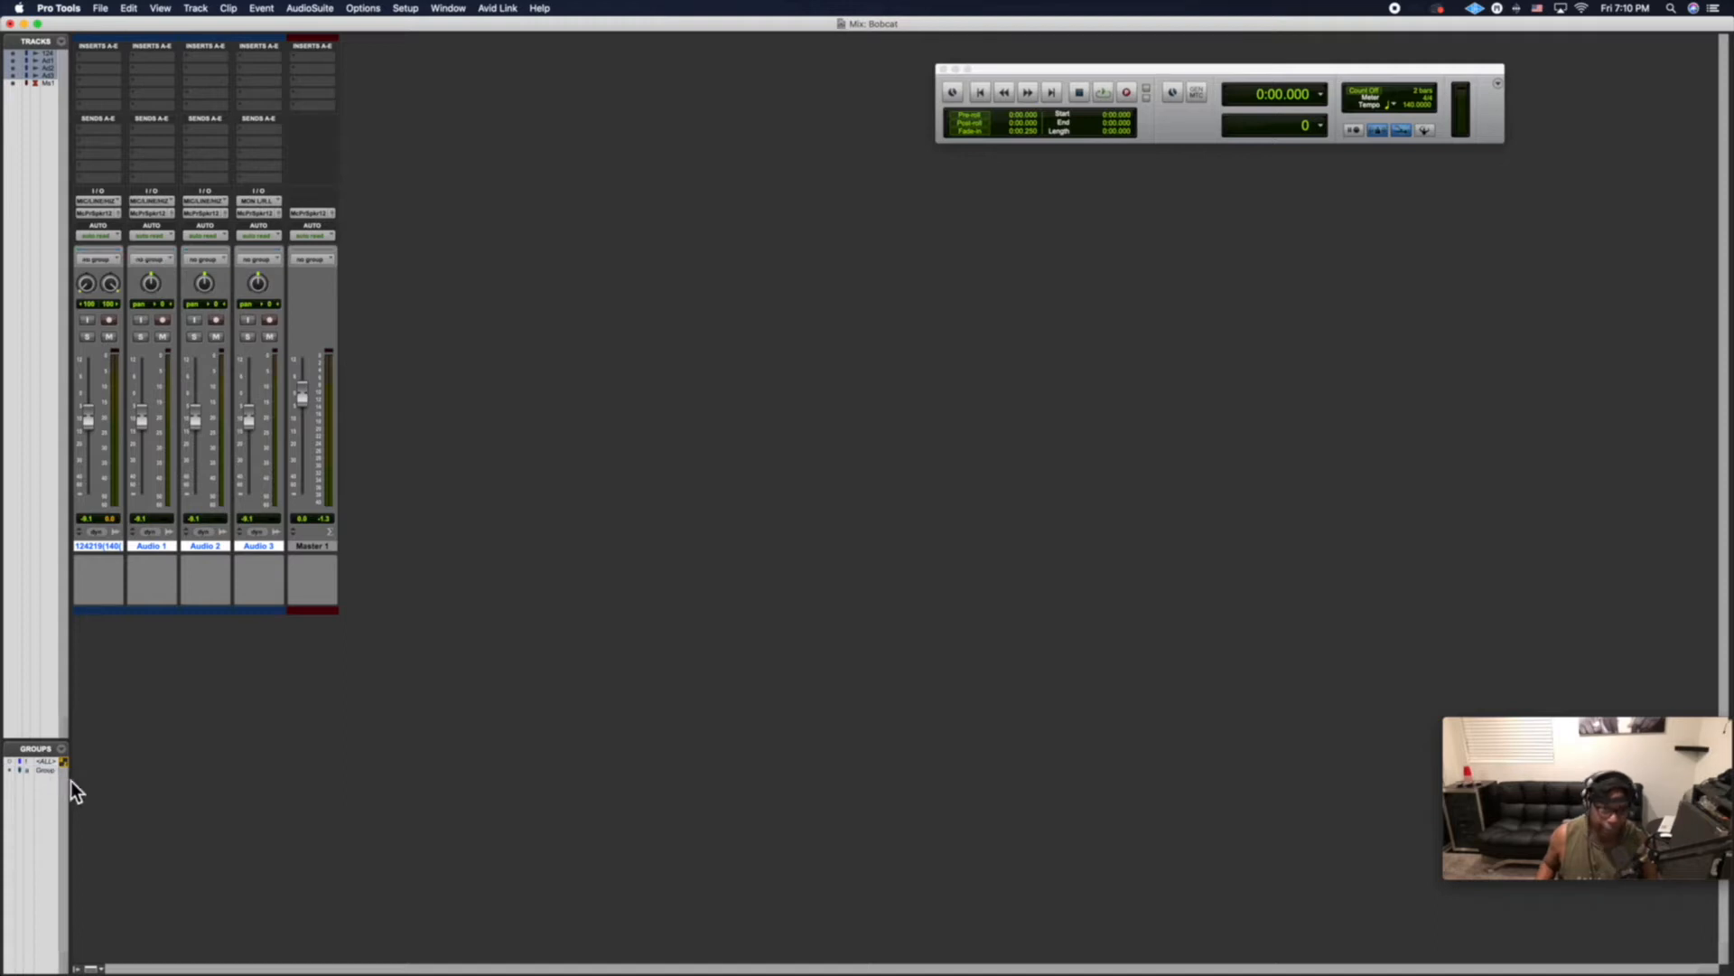
click(51, 772)
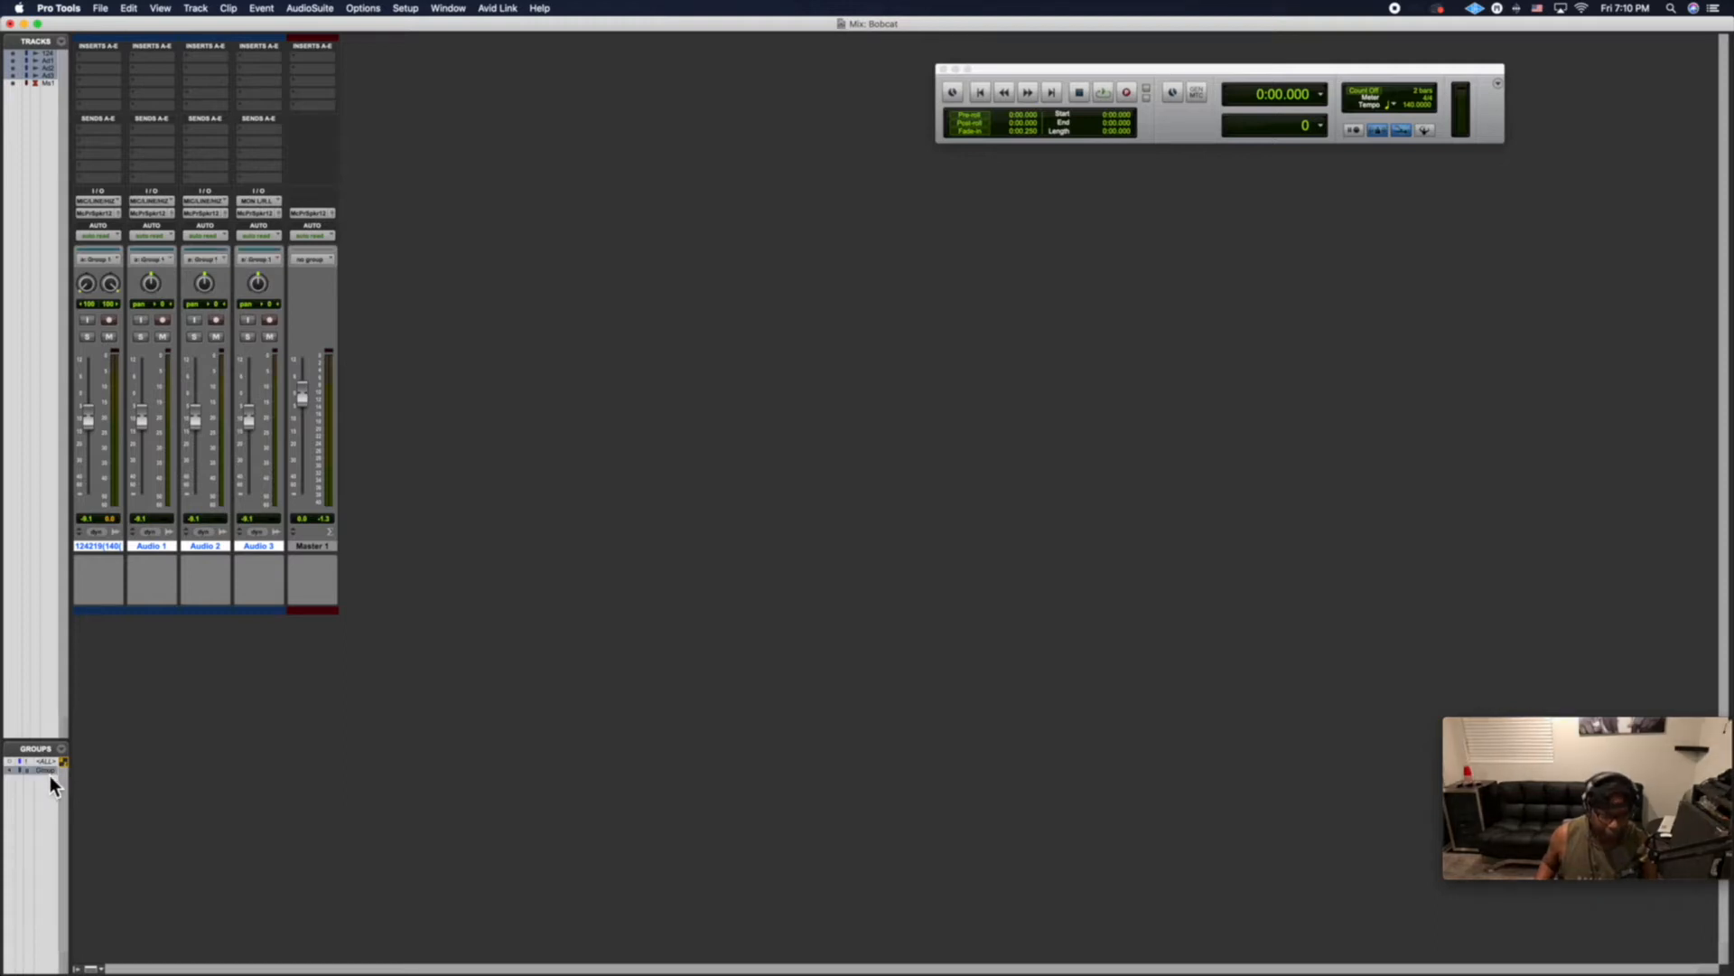
click(49, 771)
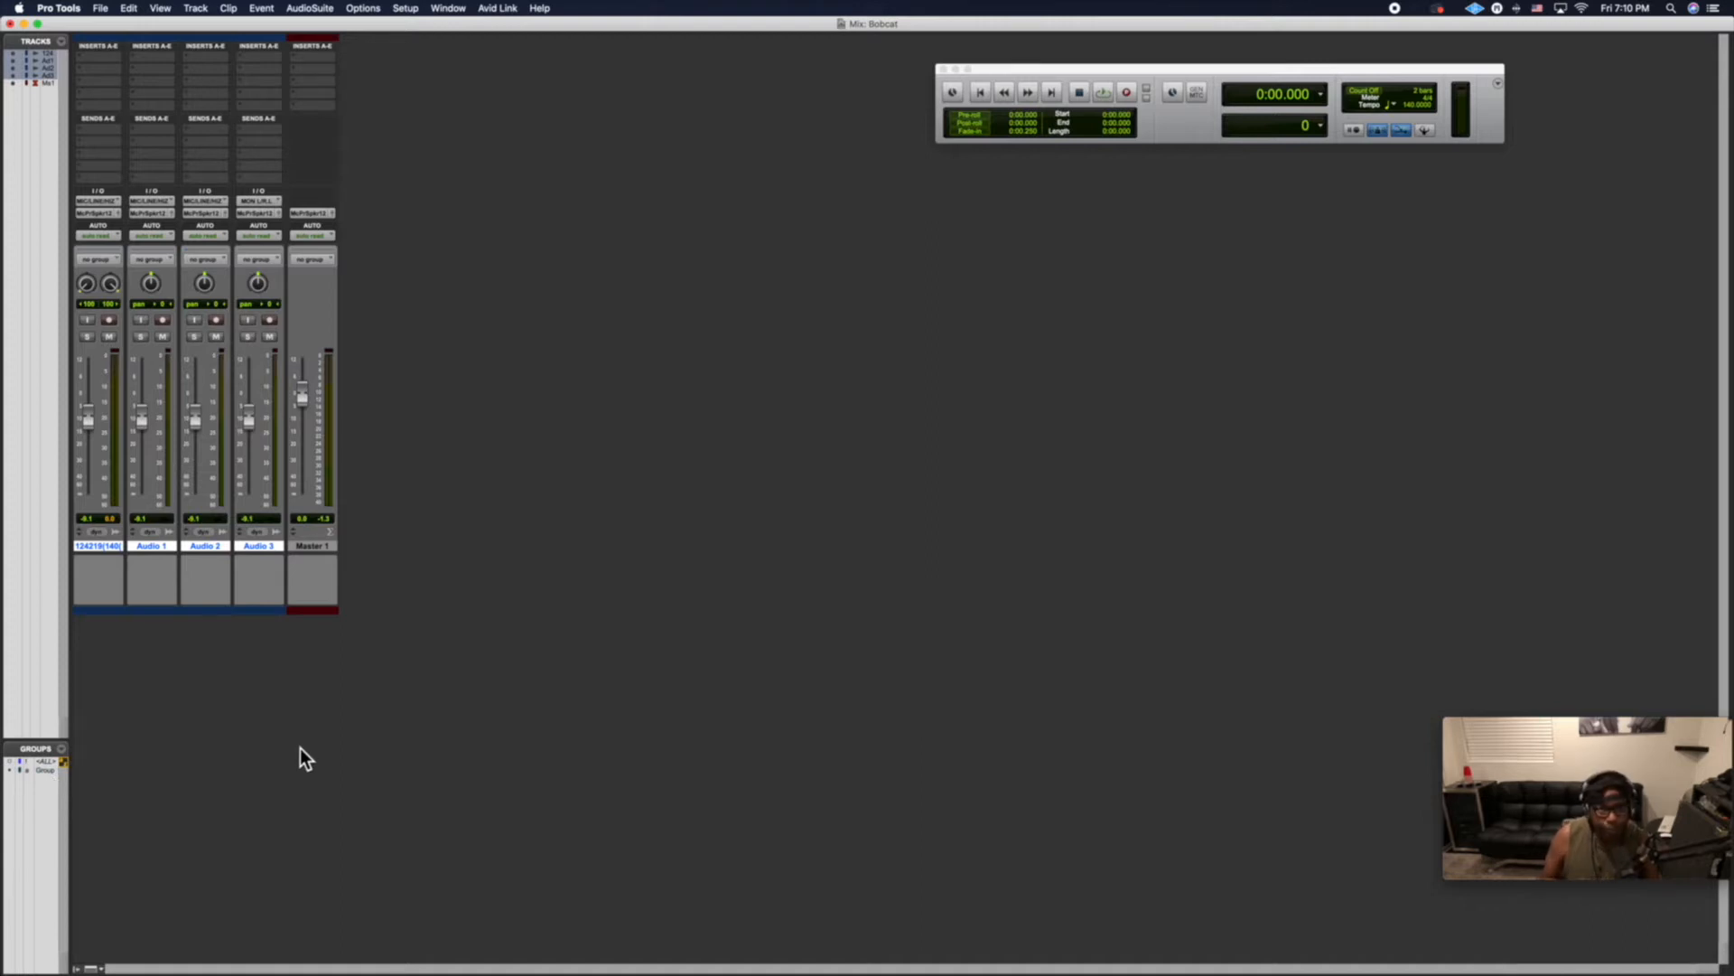
Bring up the Edit window, select only the Audio 2 track and play the session from the start.
key(super+equal)
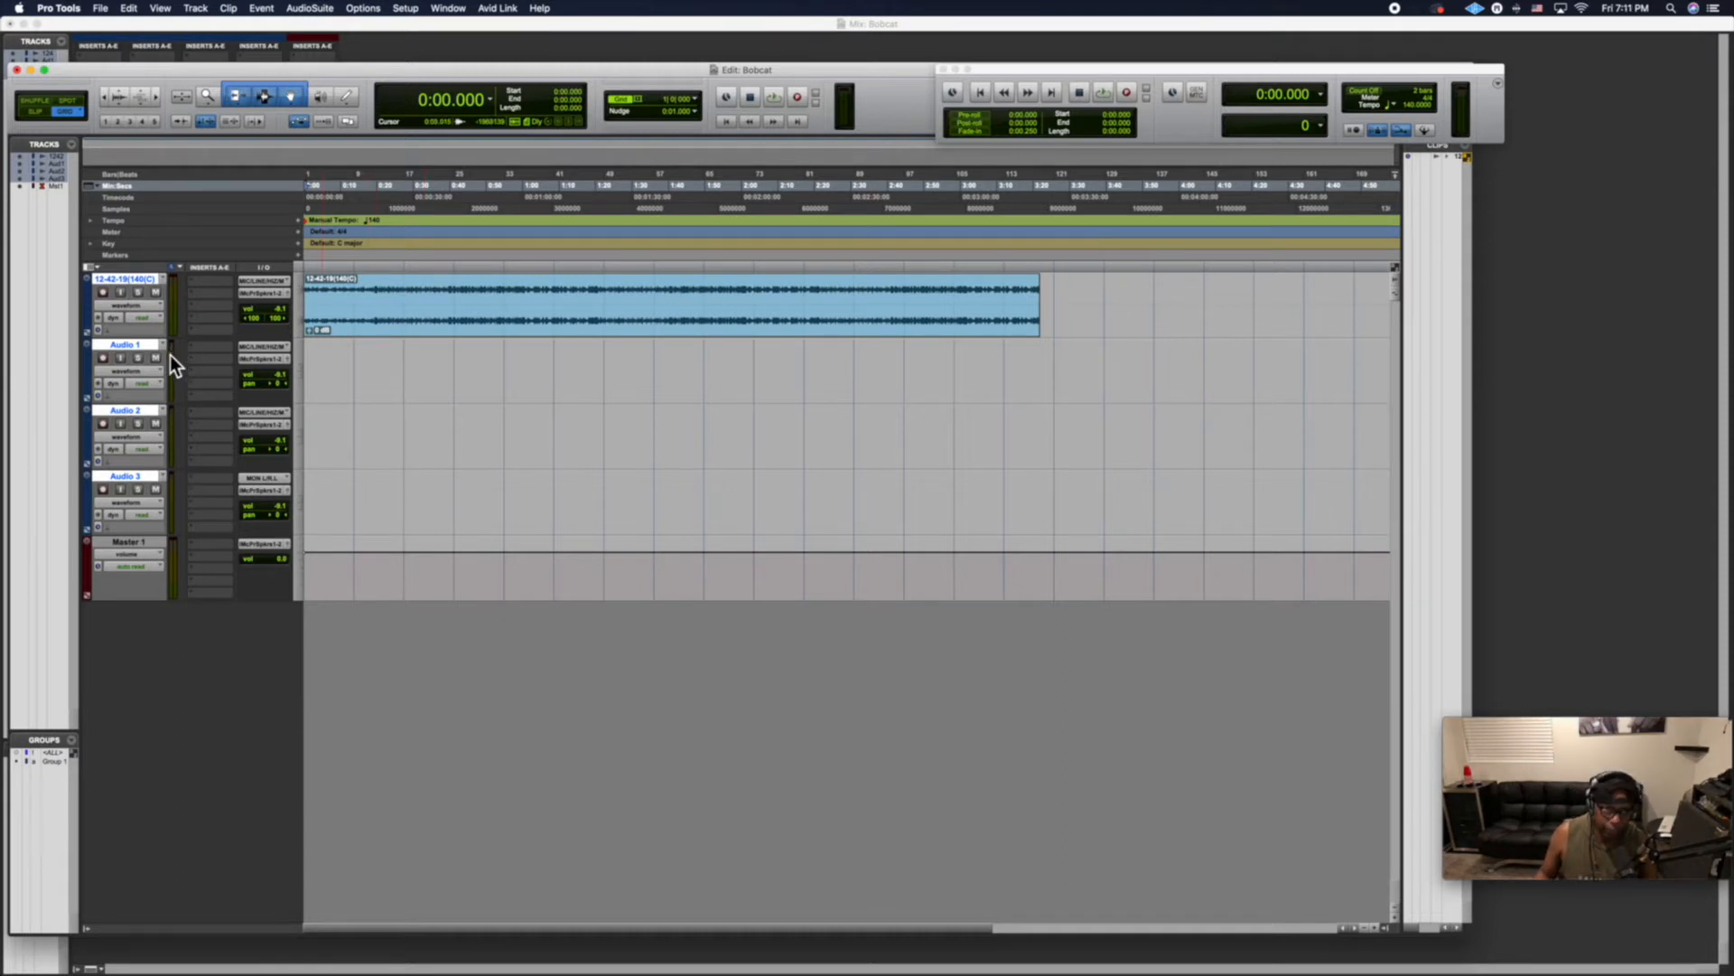
click(134, 544)
click(128, 412)
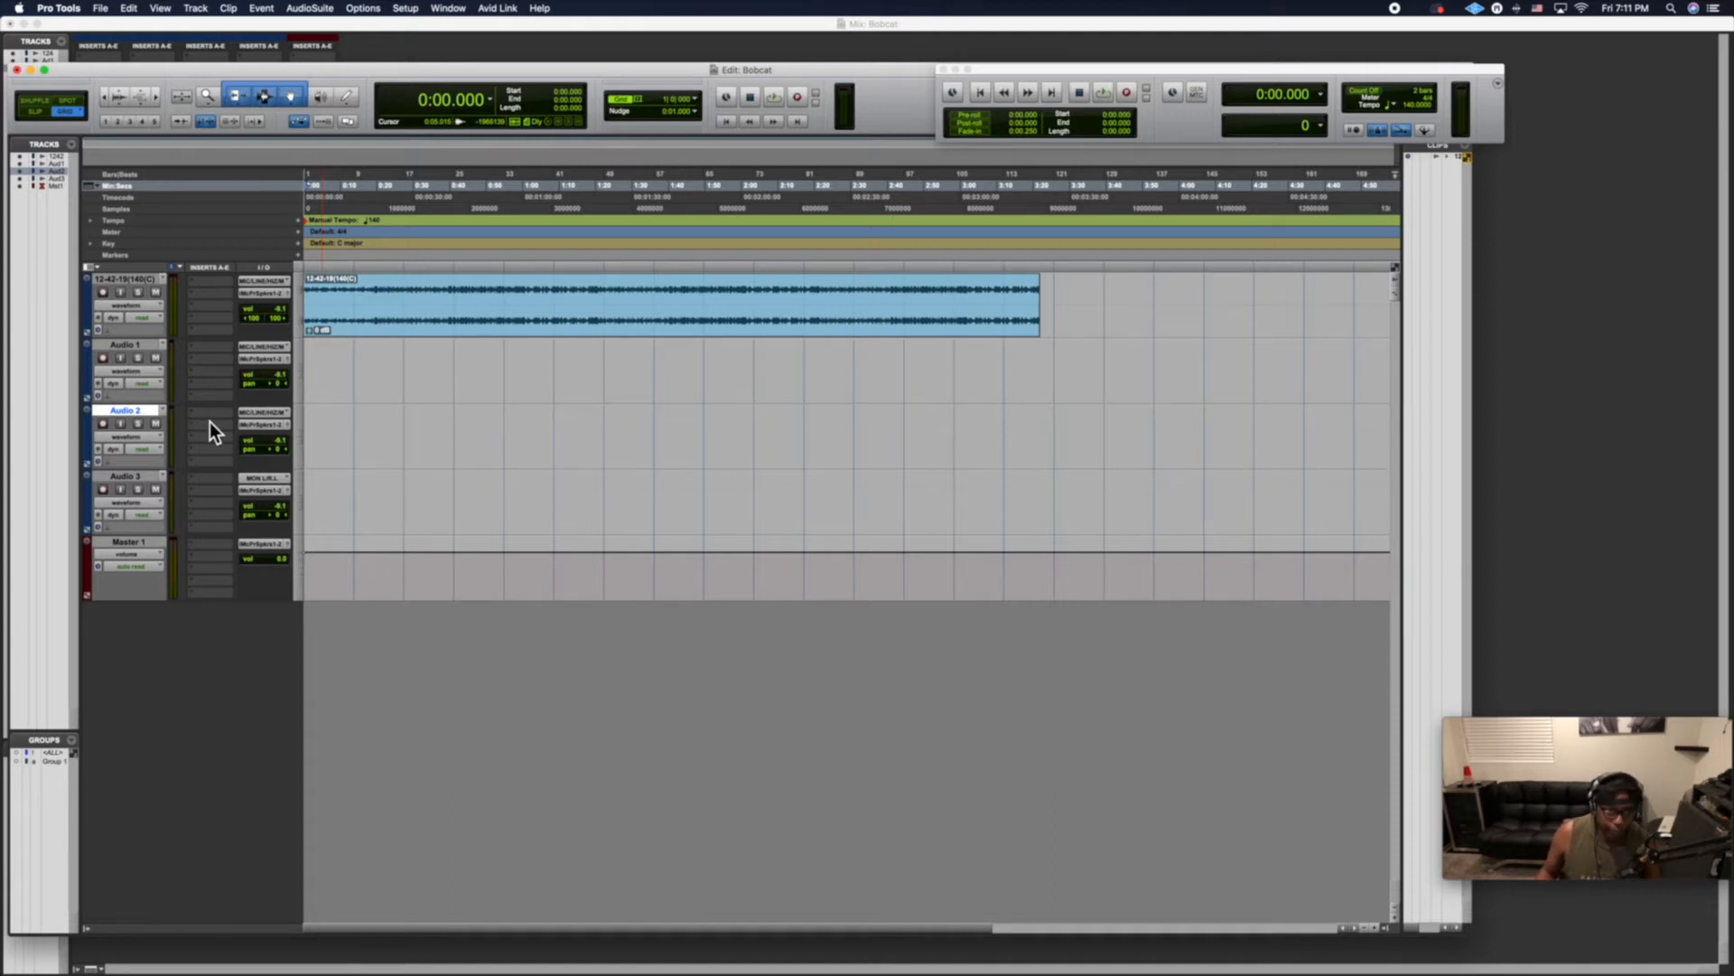
key(space)
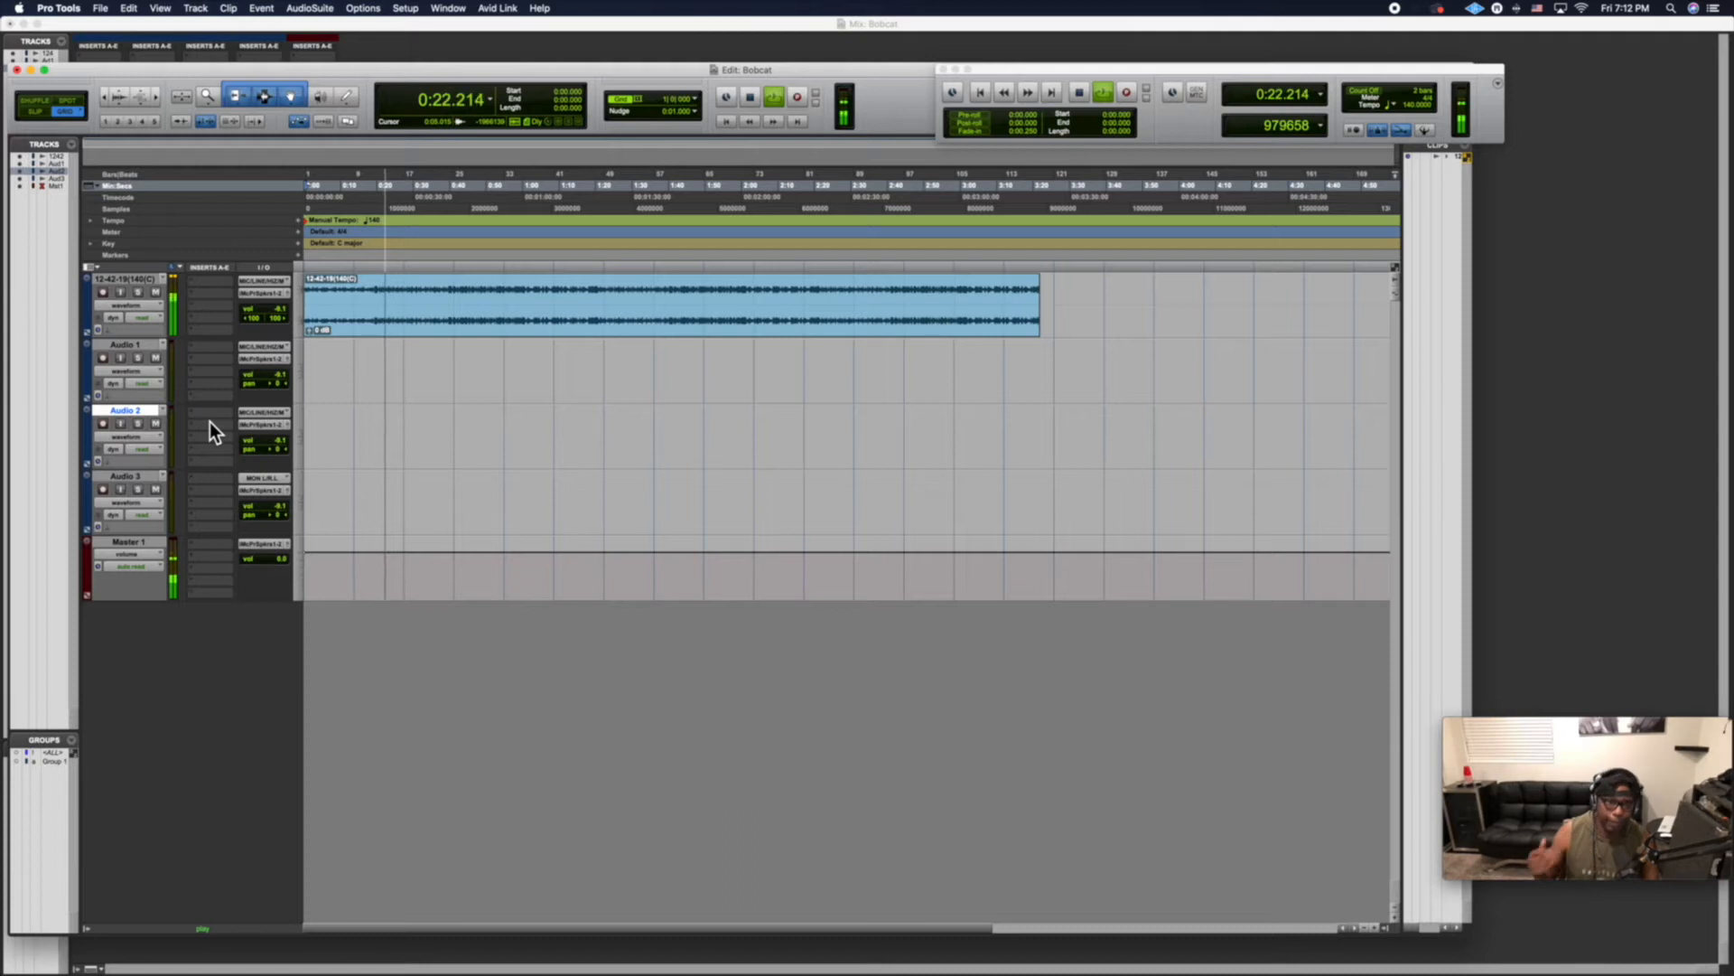
key(space)
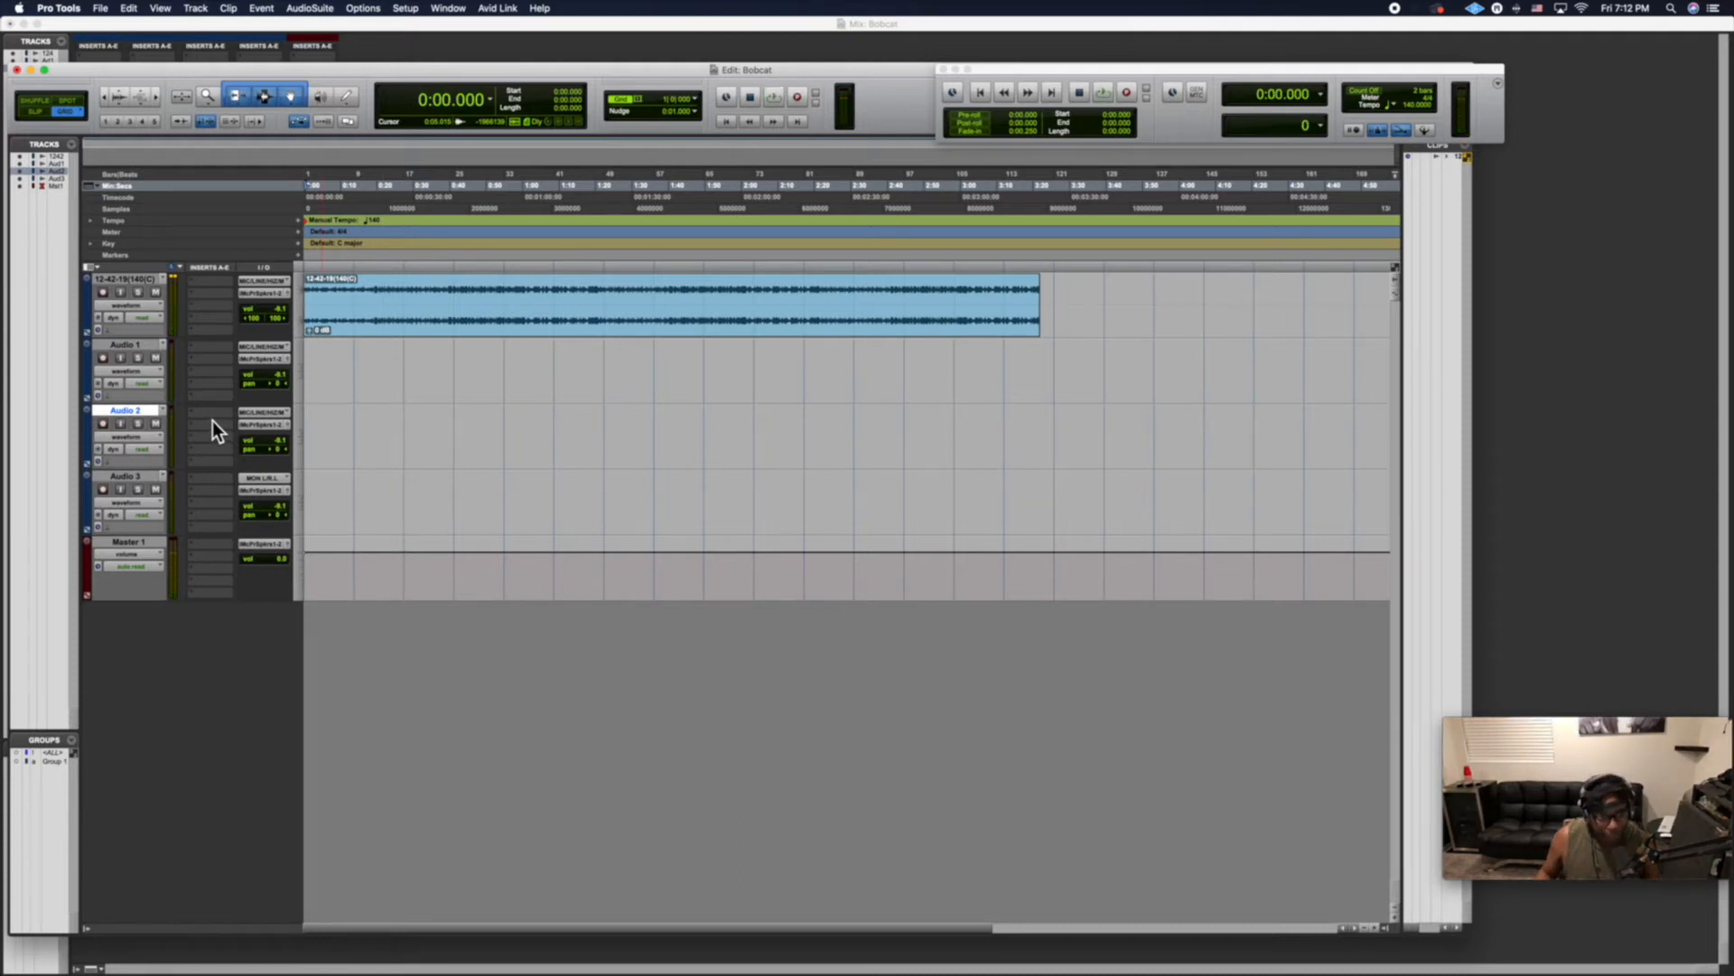
Record-enable Audio 2 and set its input to MIC/LINE/HIZ / MIC/LINE.L (Mono).
click(104, 427)
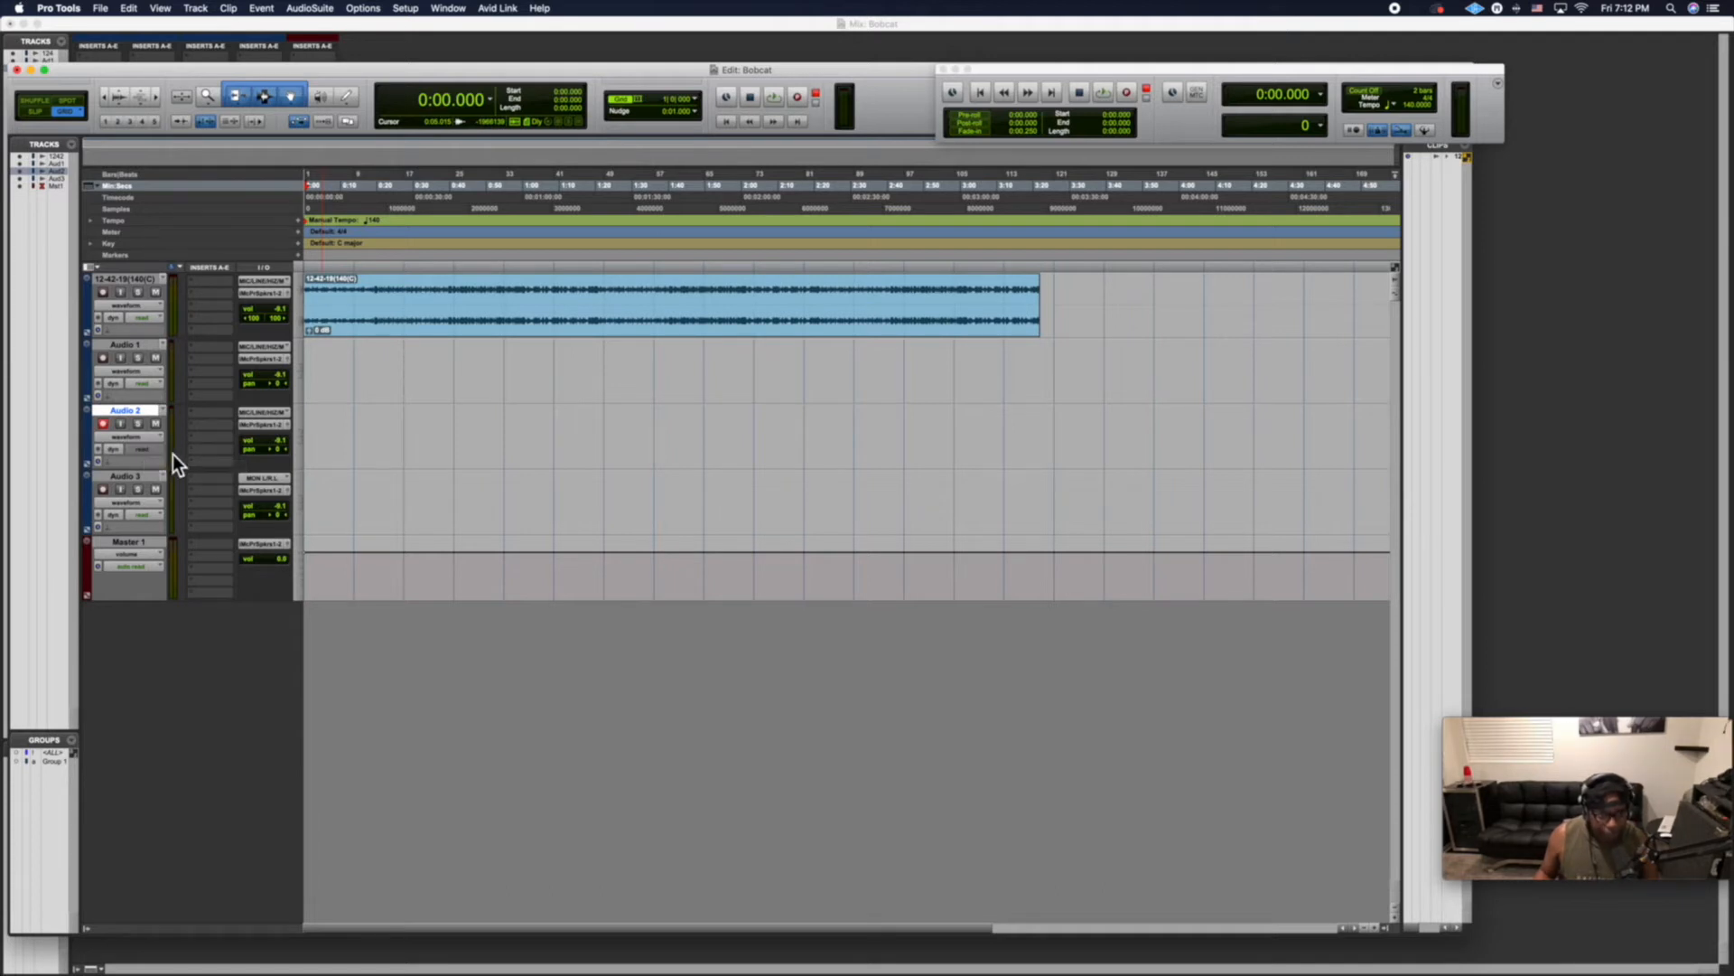
click(253, 415)
mouse_move(257, 414)
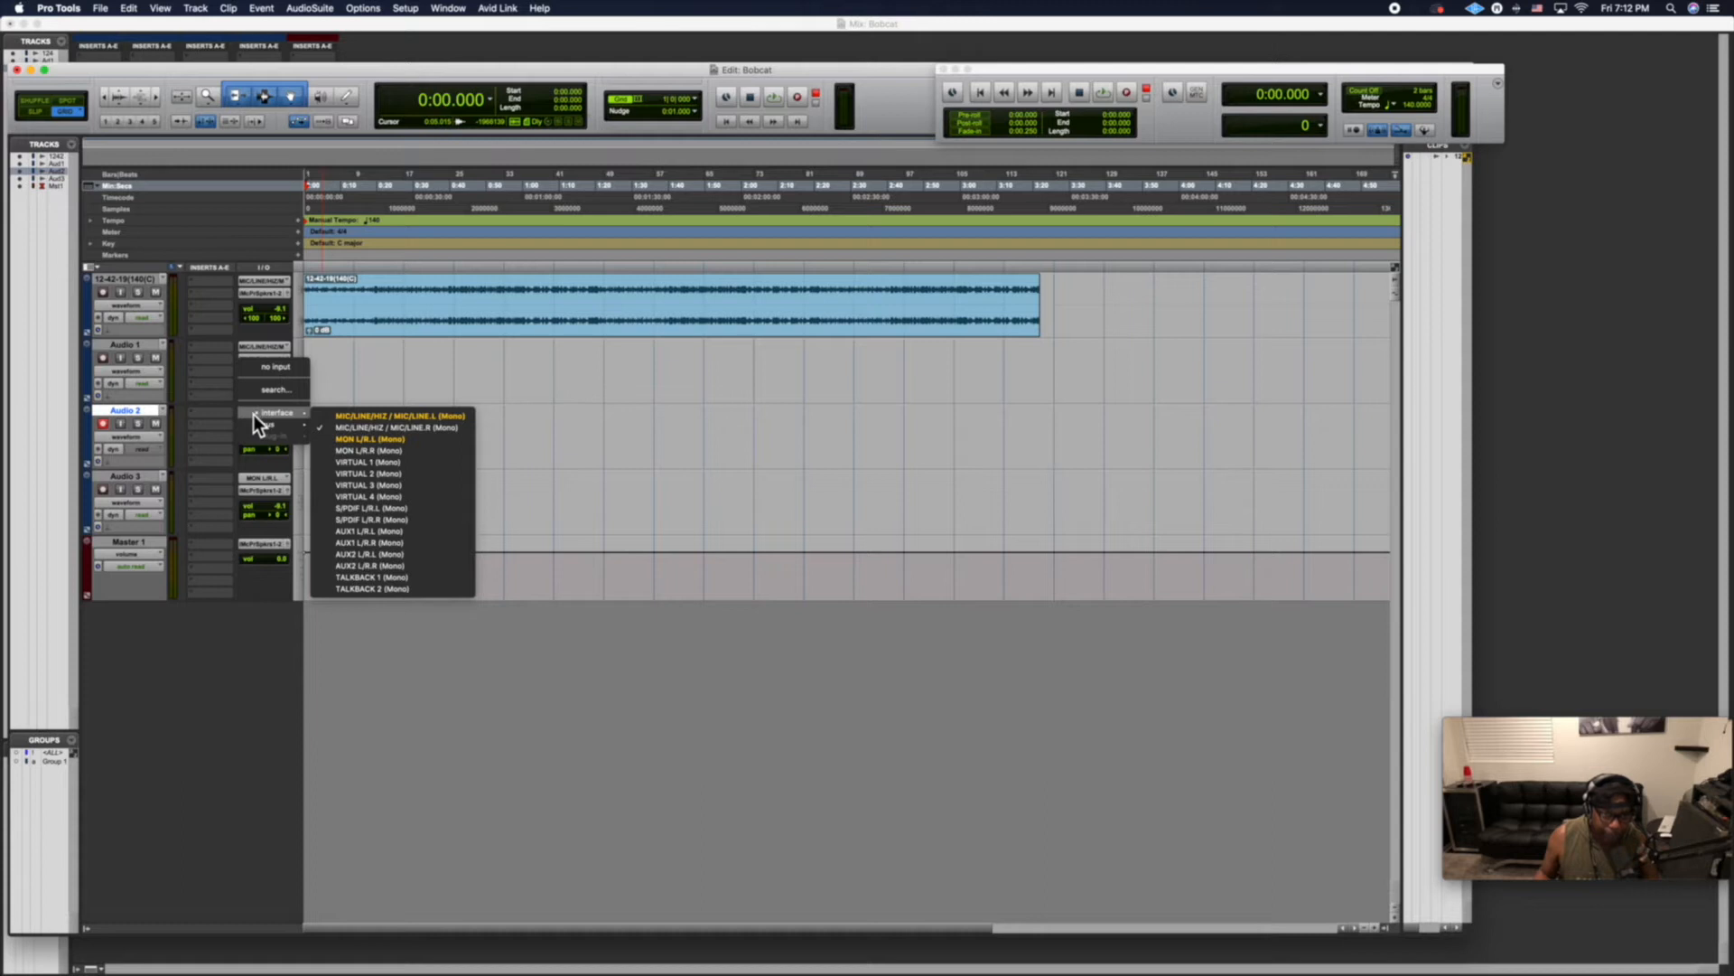
click(356, 415)
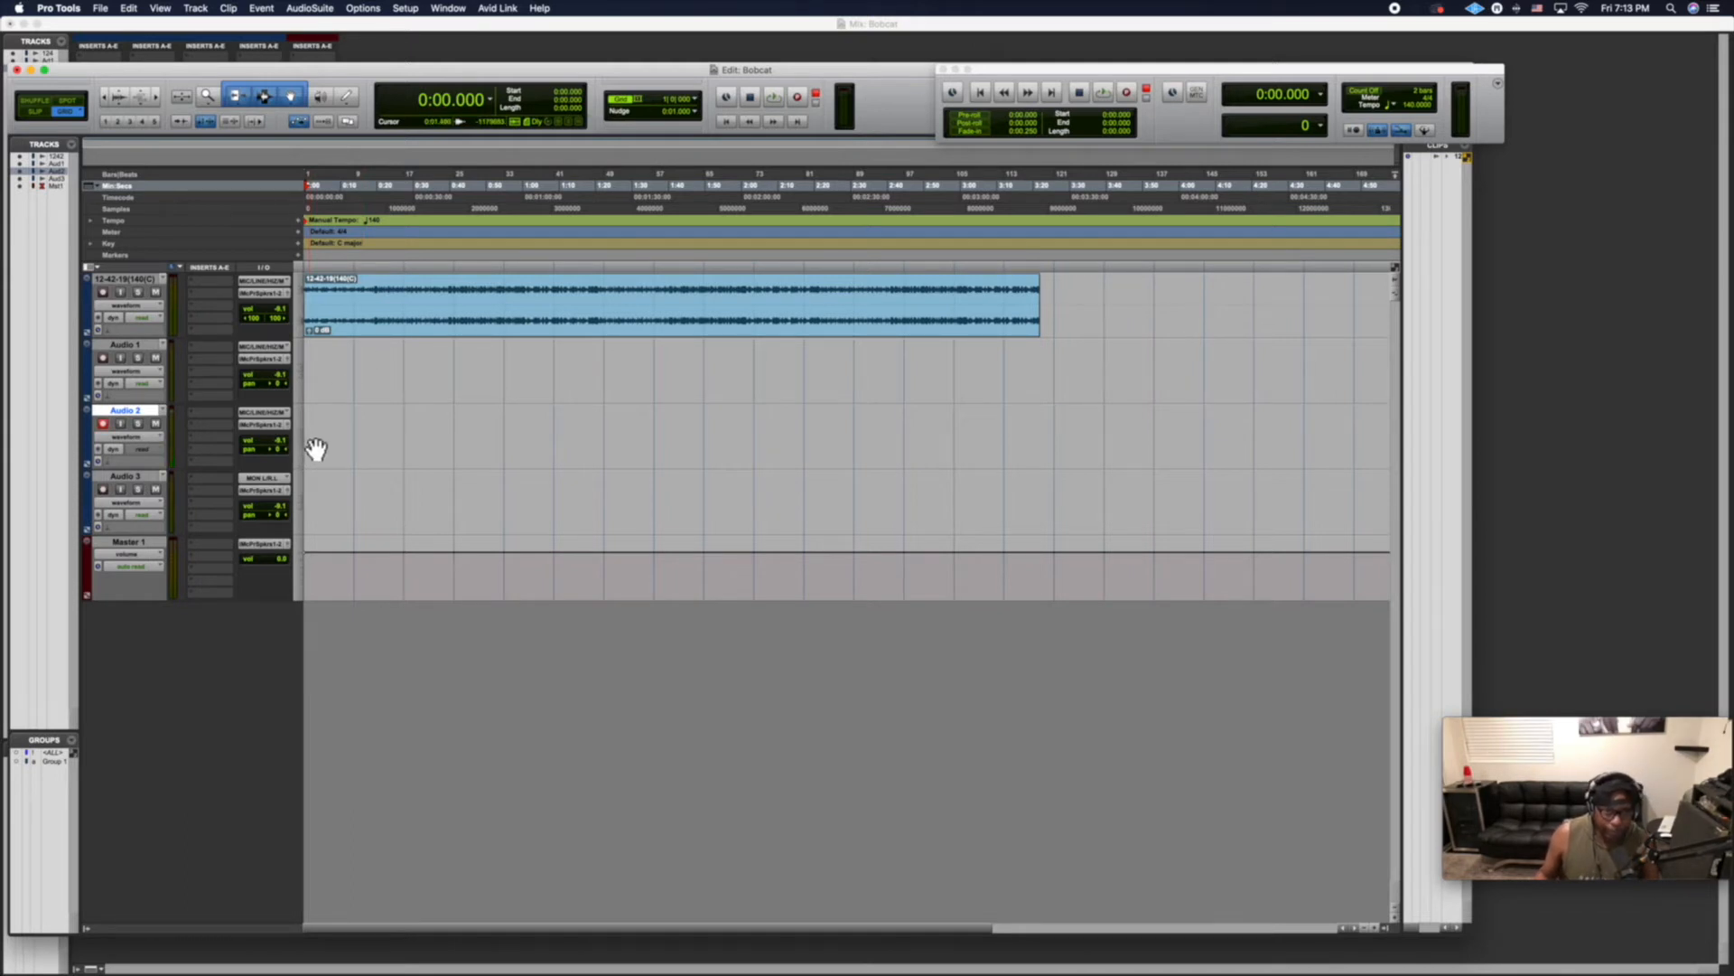
Place the playback start at 0:17.142 on the timeline and play the session from there.
click(368, 206)
key(space)
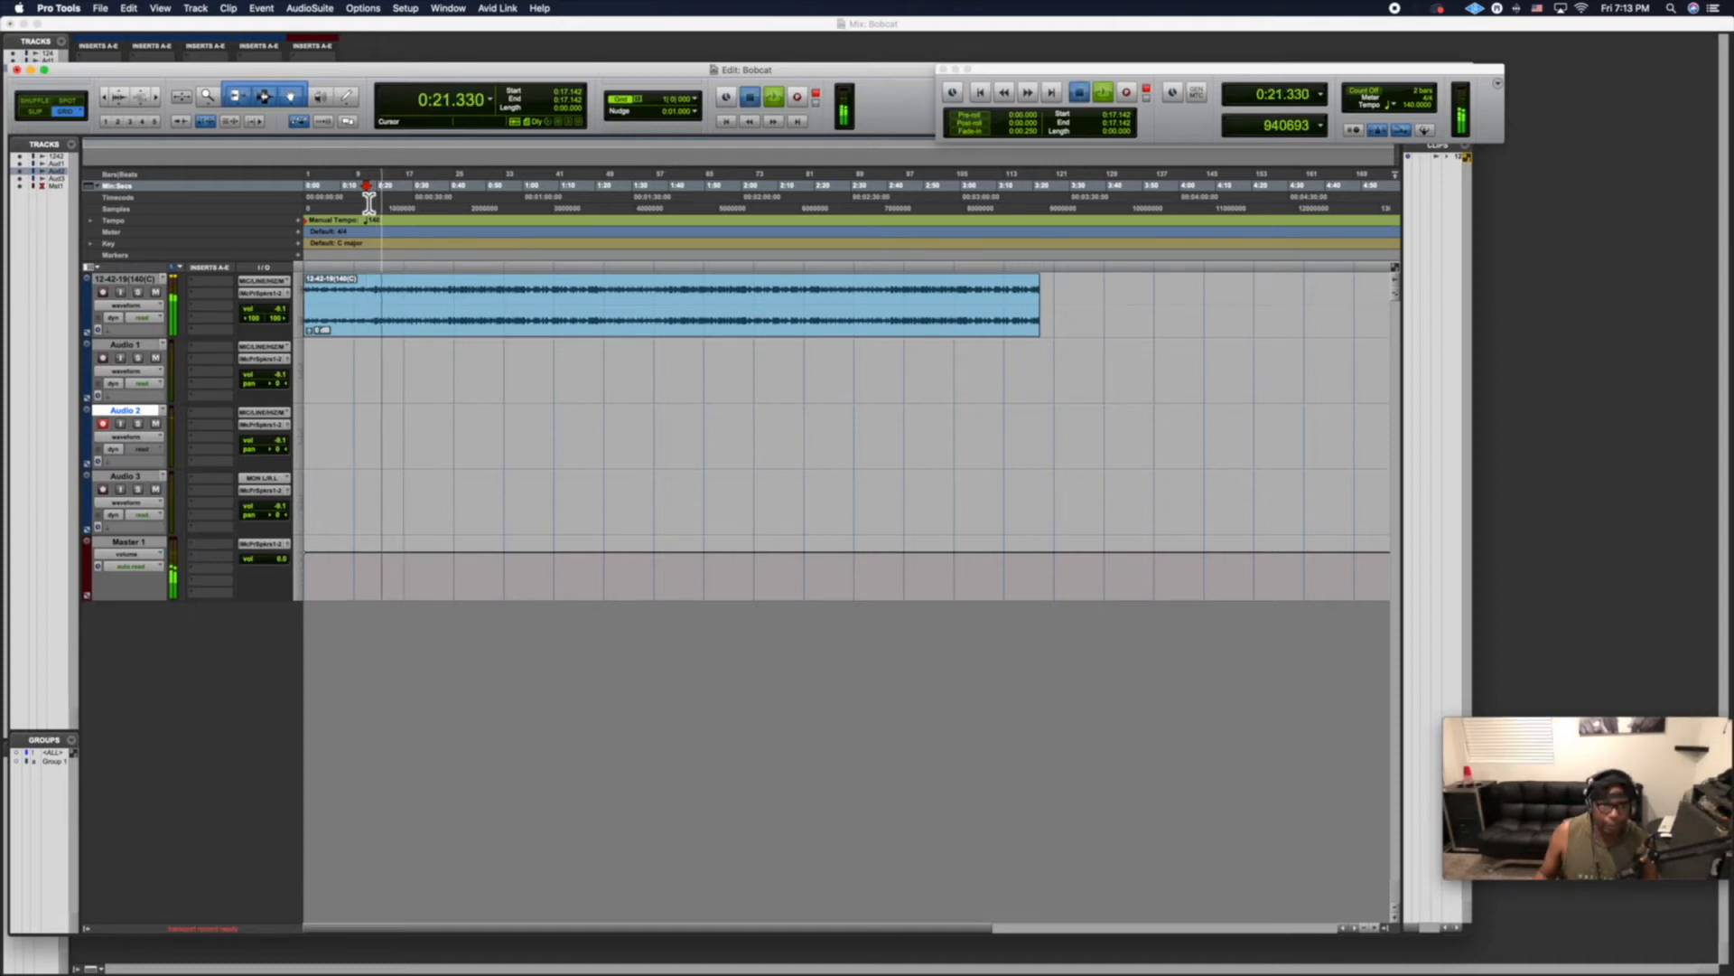
key(space)
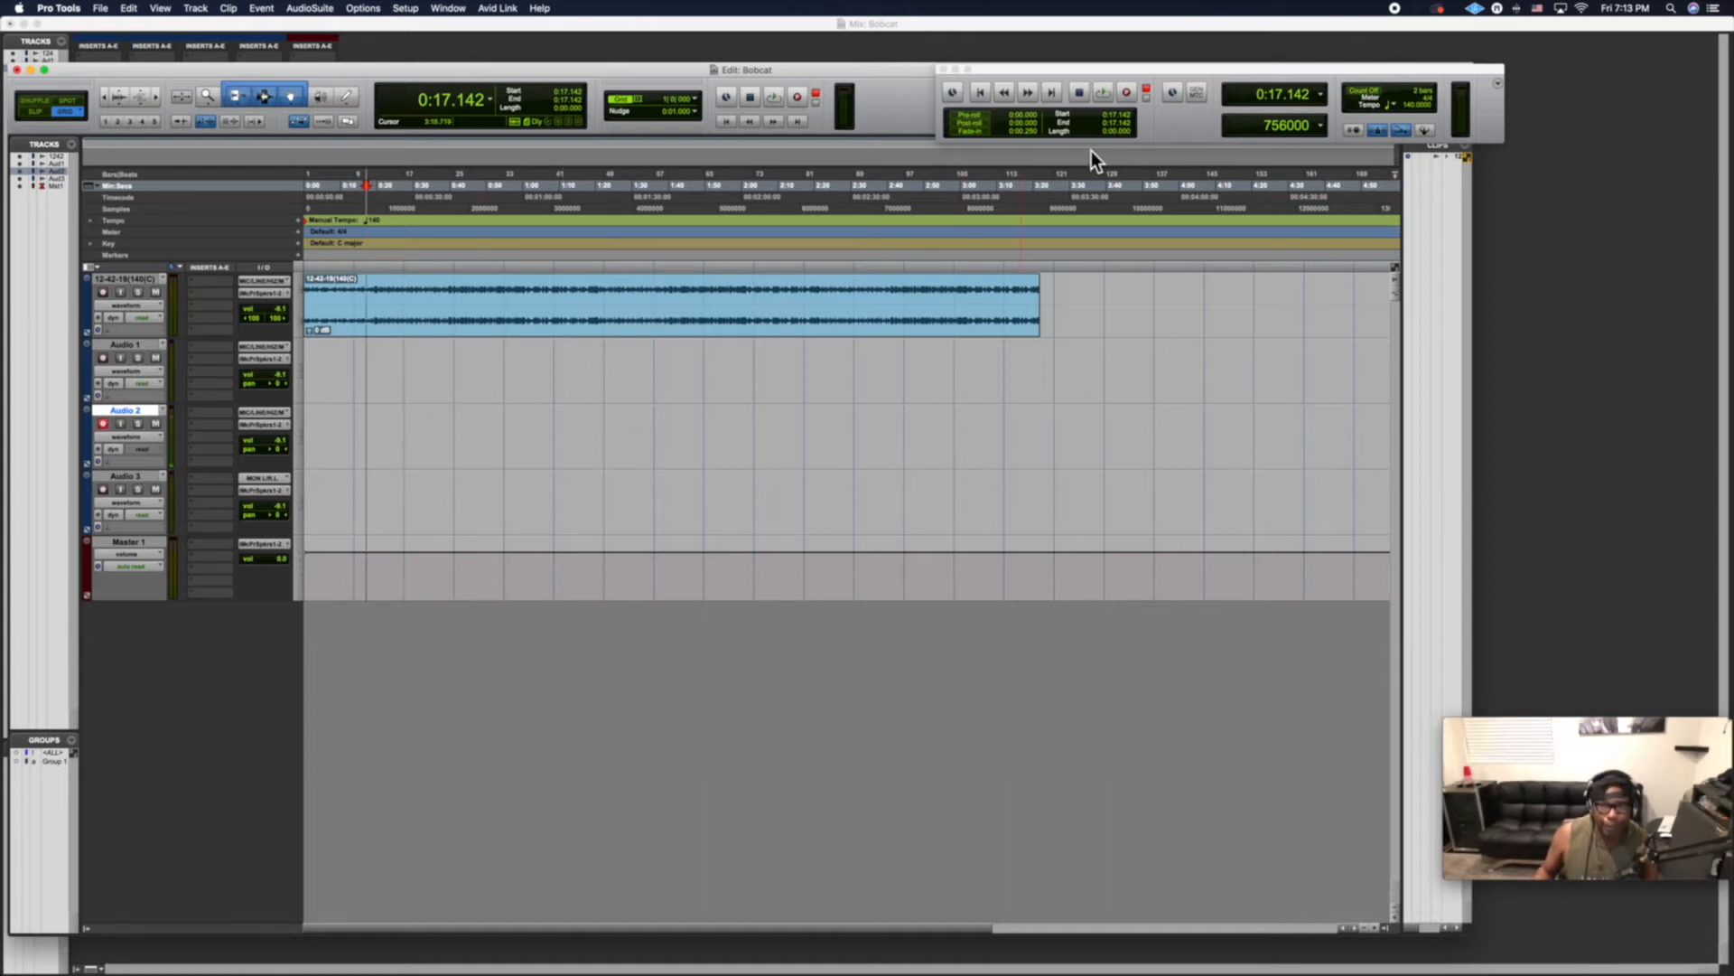
Arm the transport for recording, try to record with Audio 2 disarmed, and dismiss the alert.
click(1127, 93)
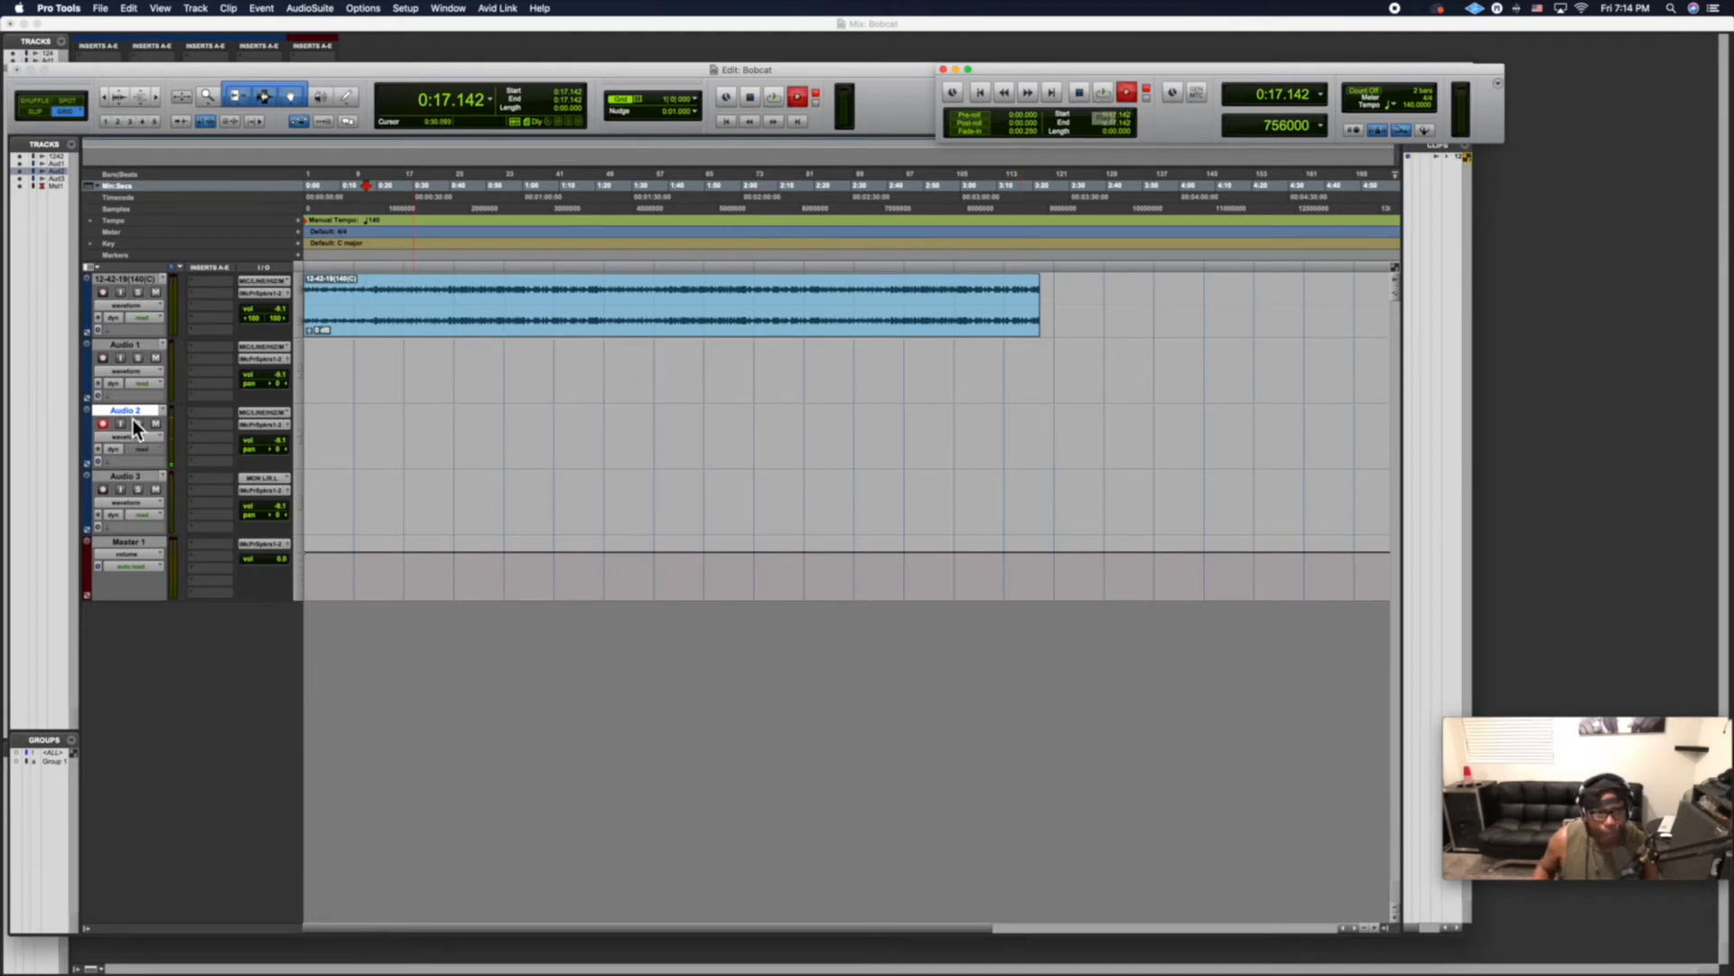
click(457, 399)
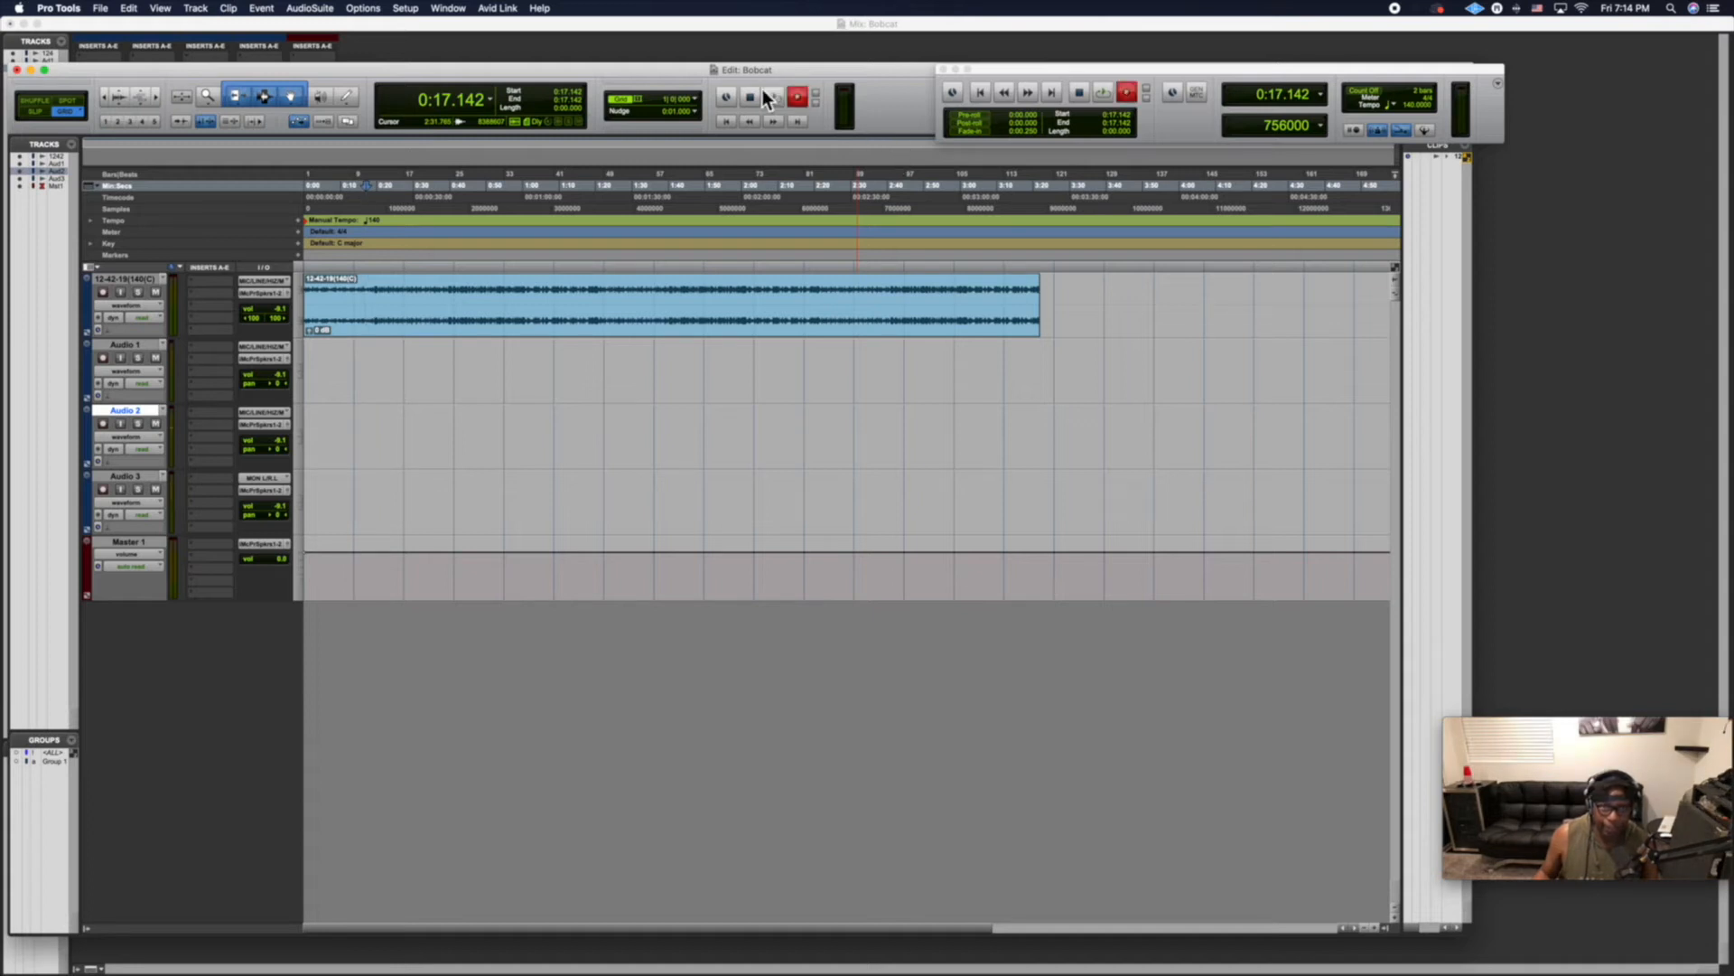
click(1126, 89)
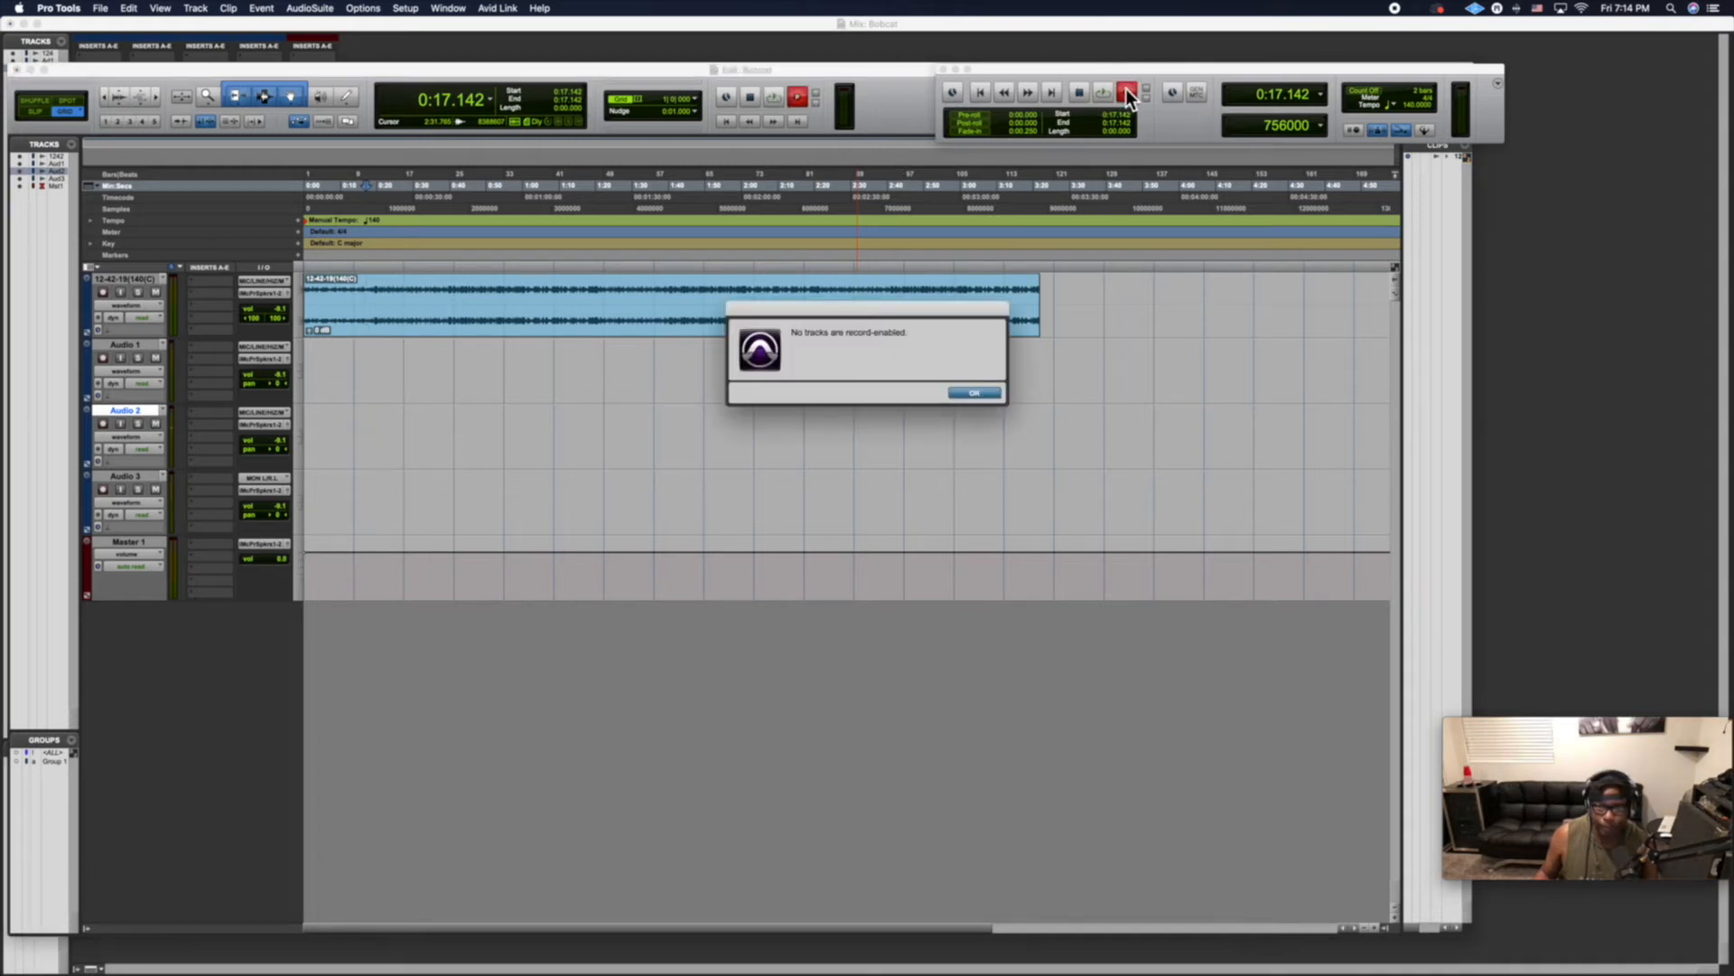
click(967, 393)
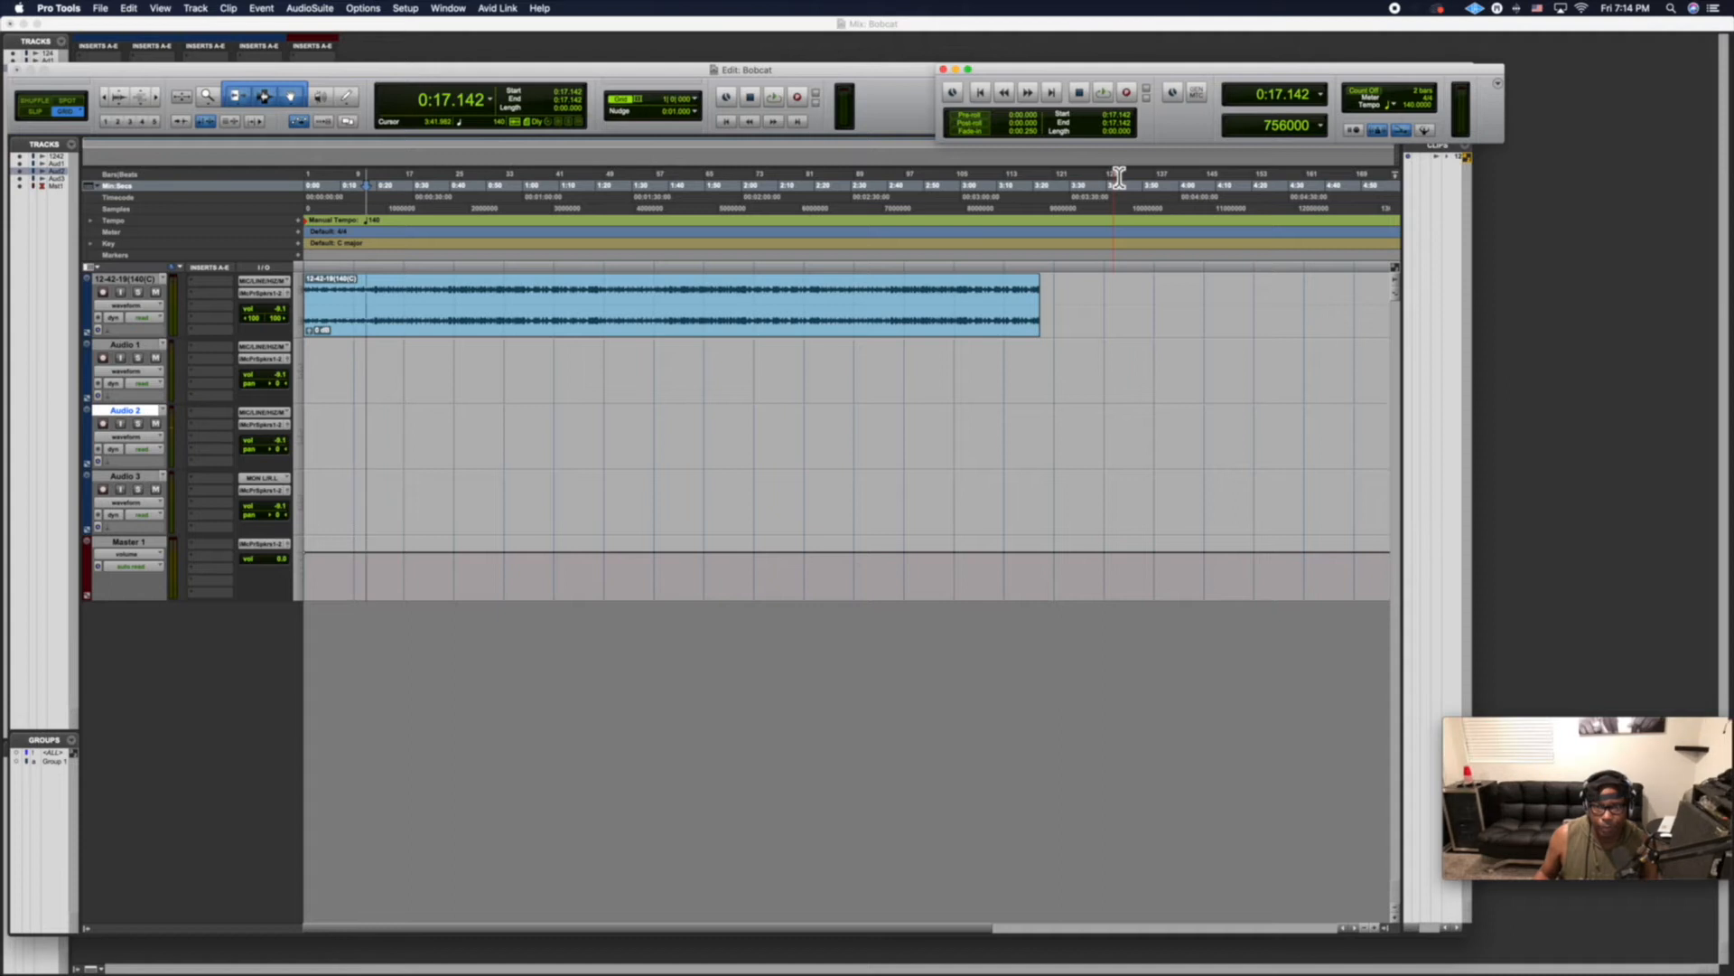
Toggle the loop playback mode off and on, then try to start recording without a record-enabled track.
ctrl+click(1104, 94)
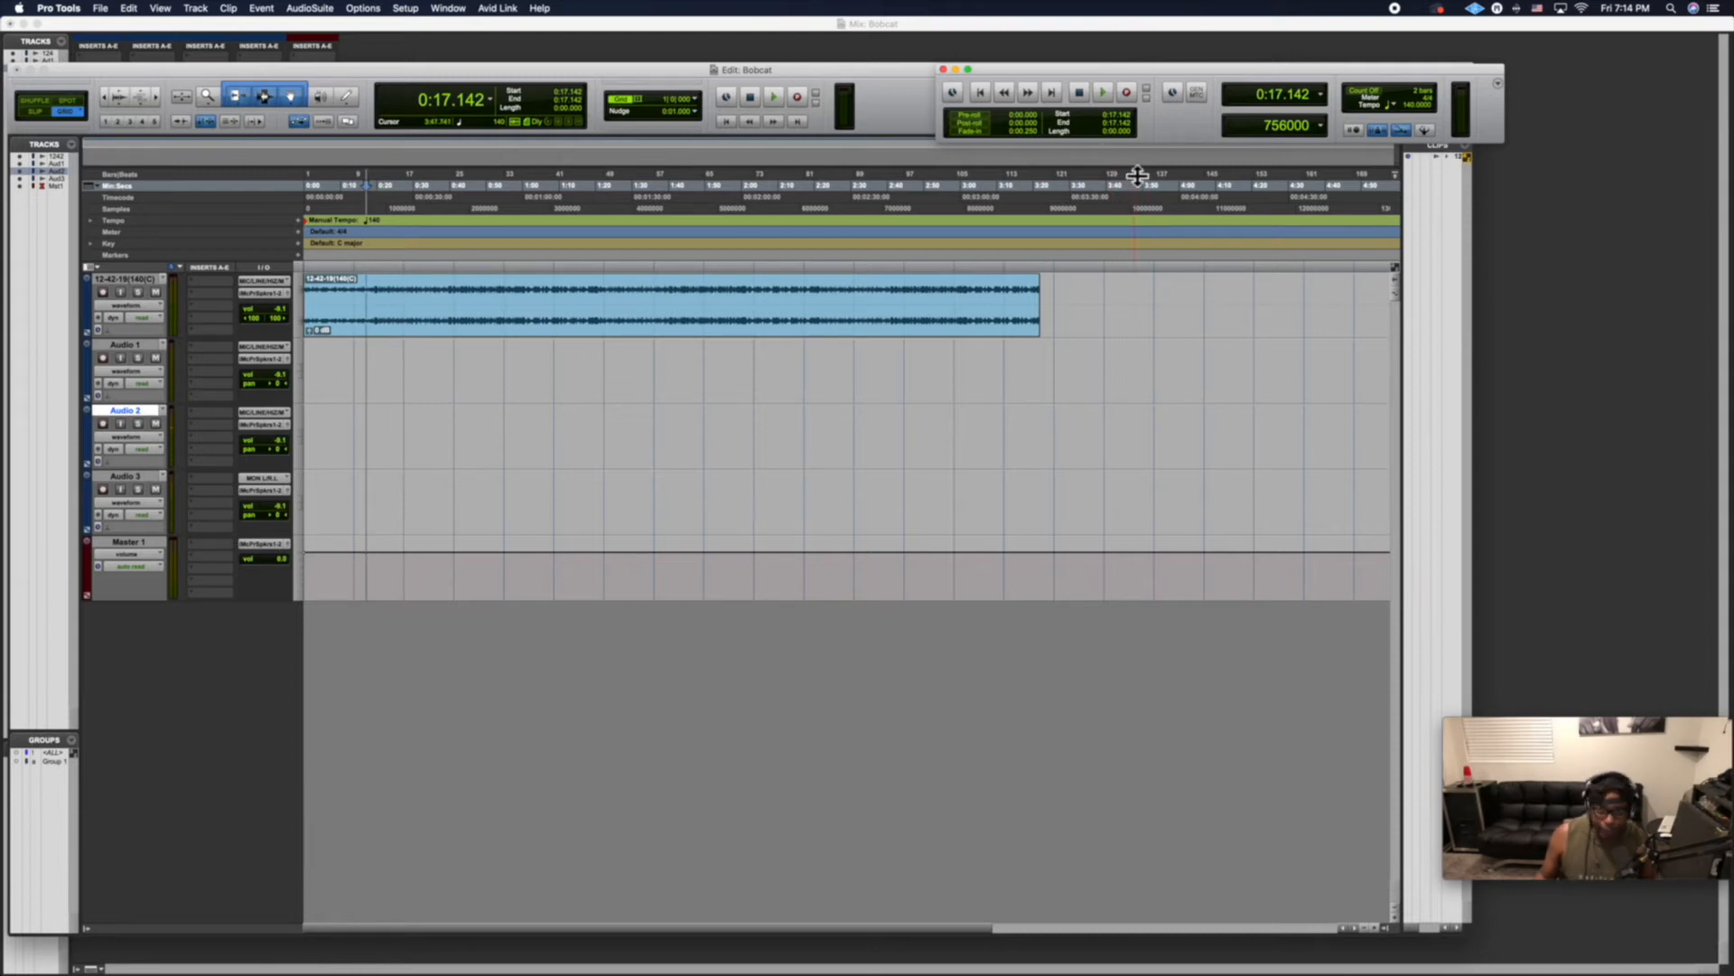
ctrl+click(1104, 93)
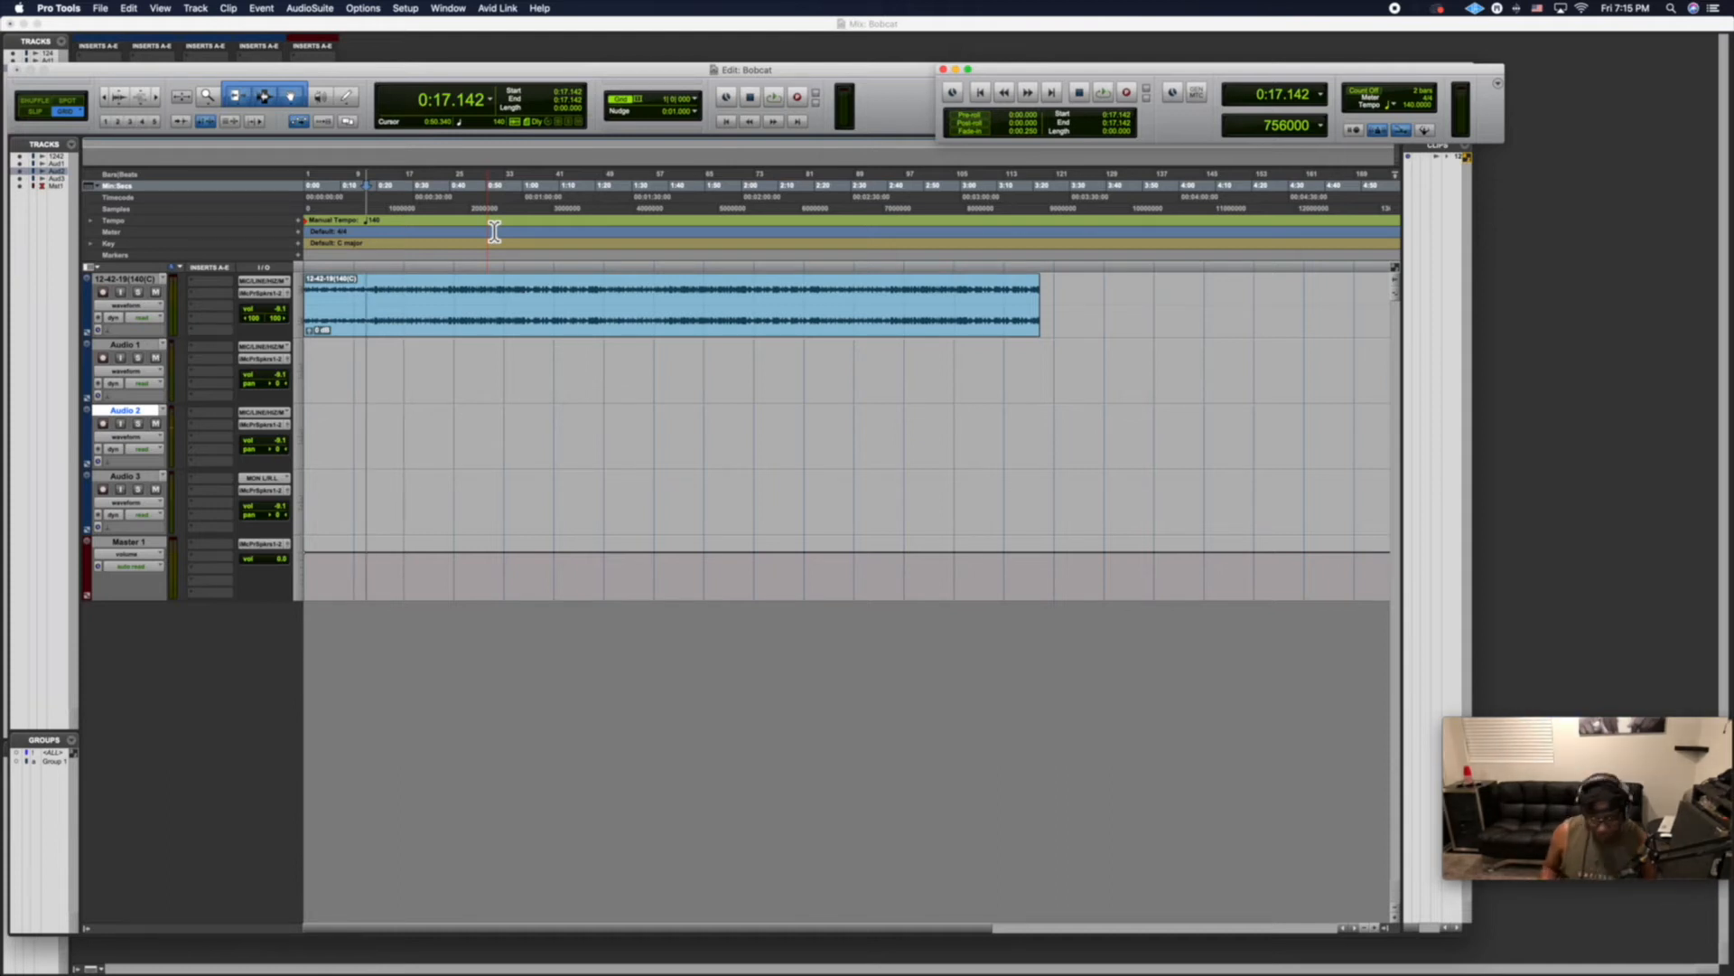
key(super+space)
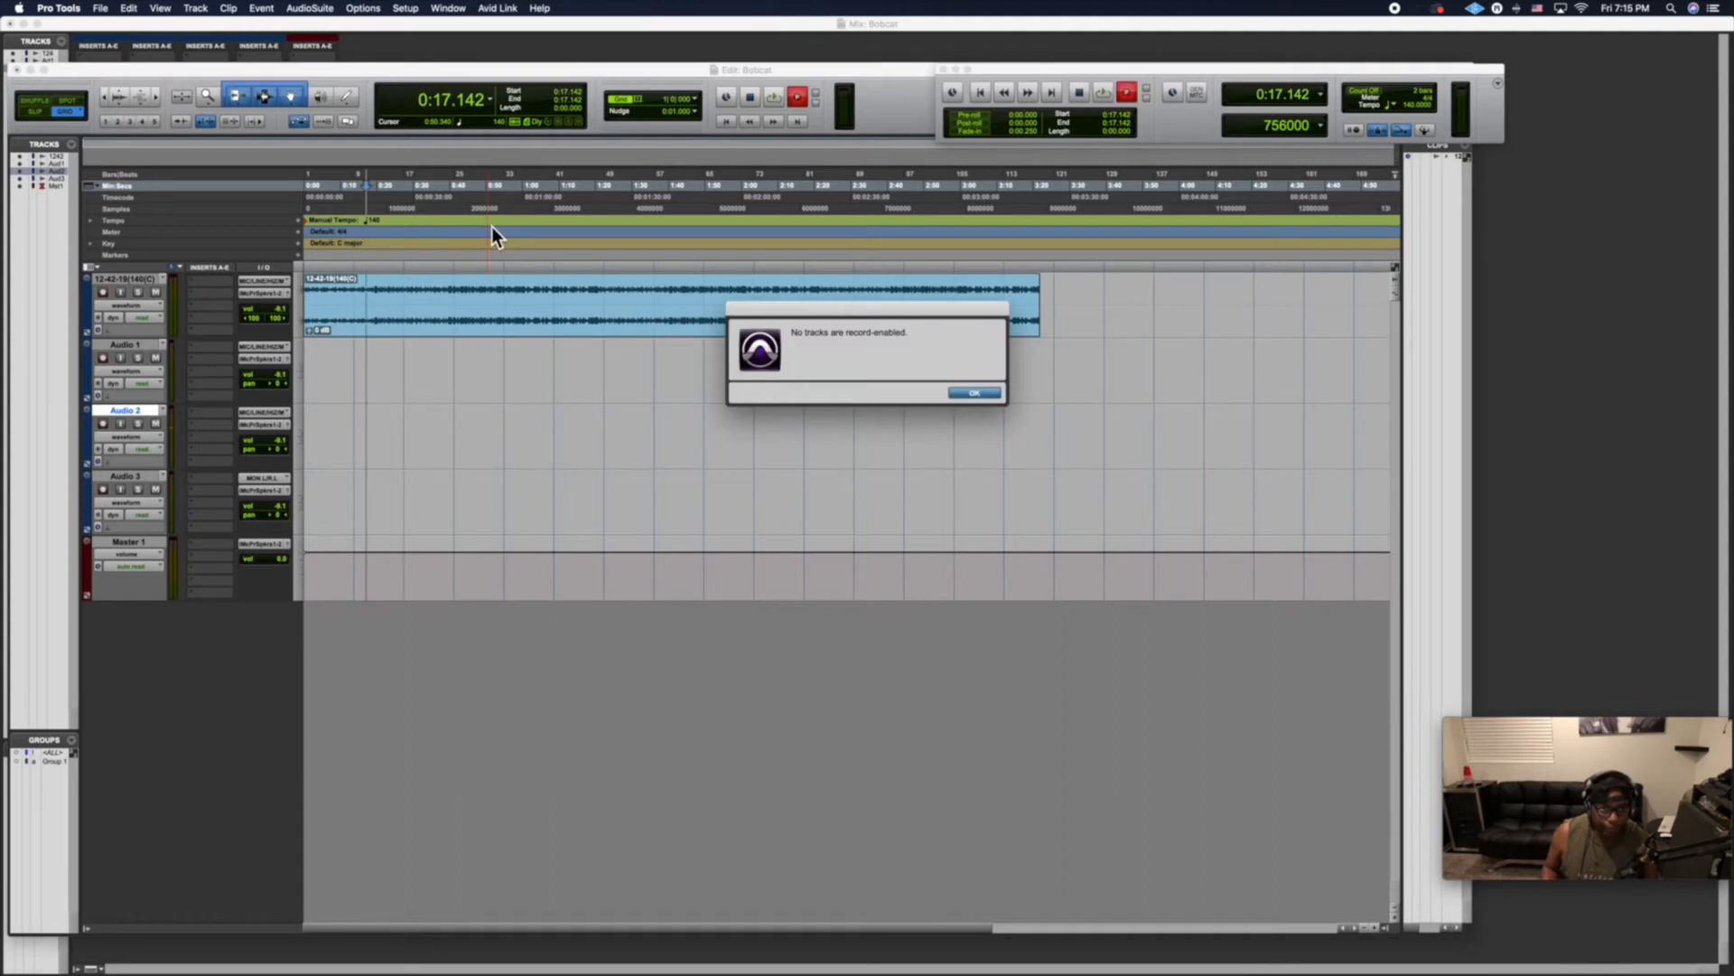
click(975, 392)
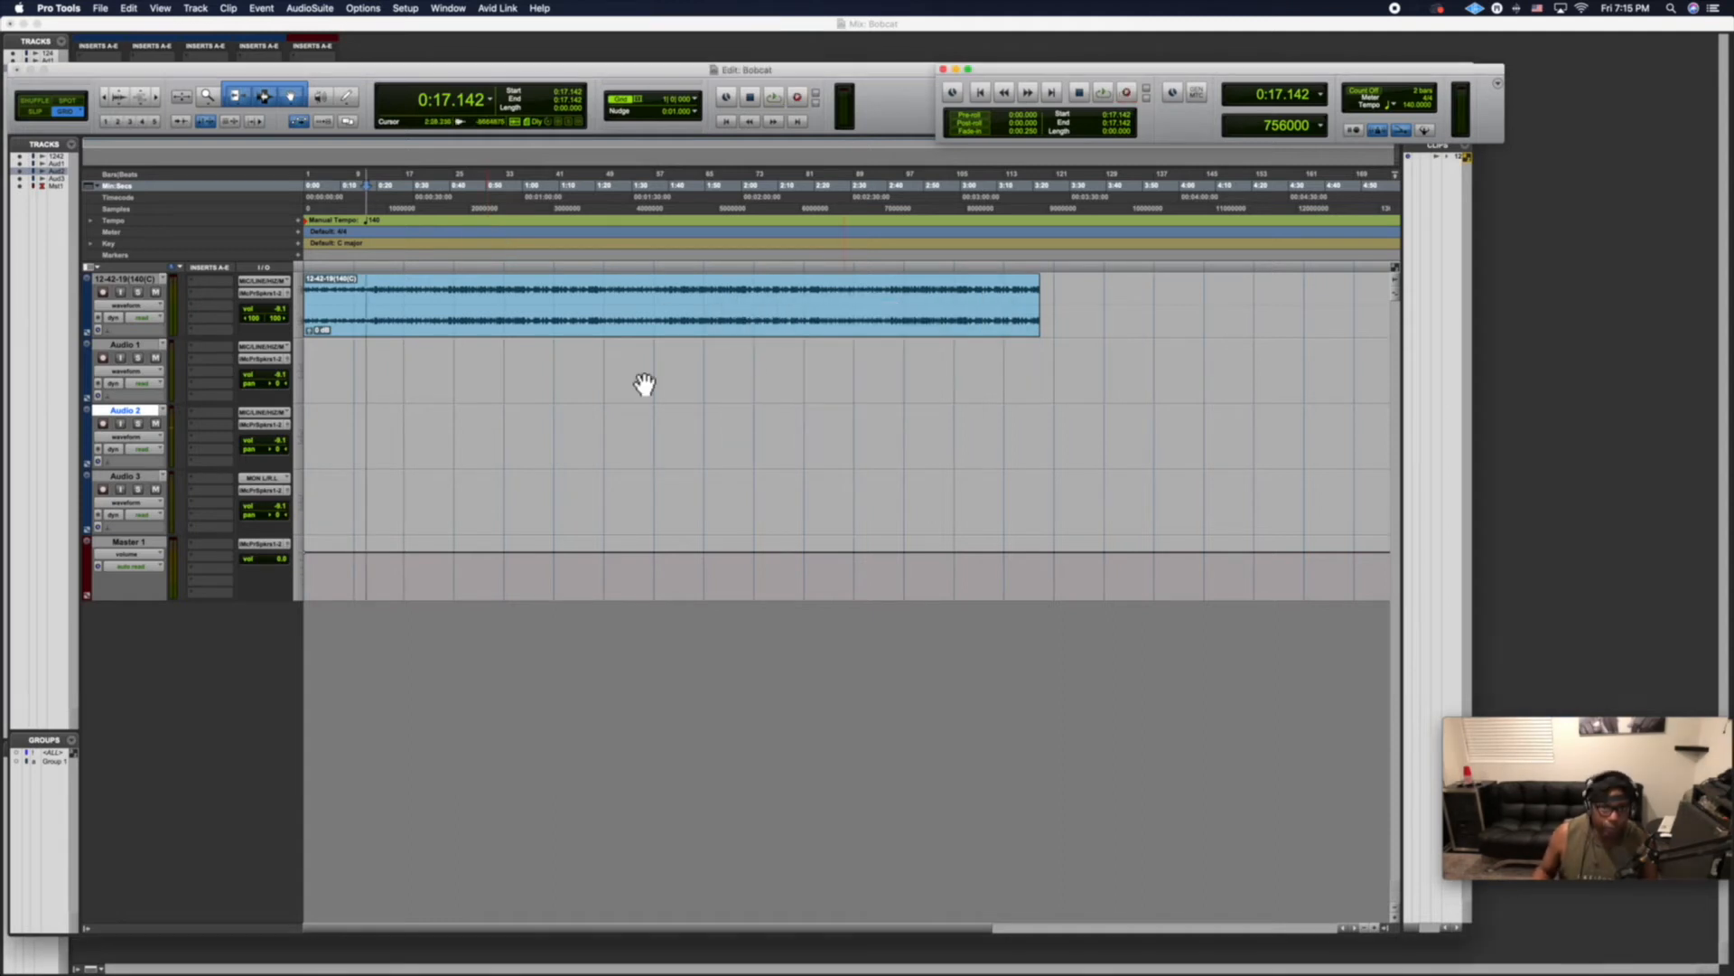
Record-enable Audio 2 and record a short take on it from 0:17.142.
click(105, 424)
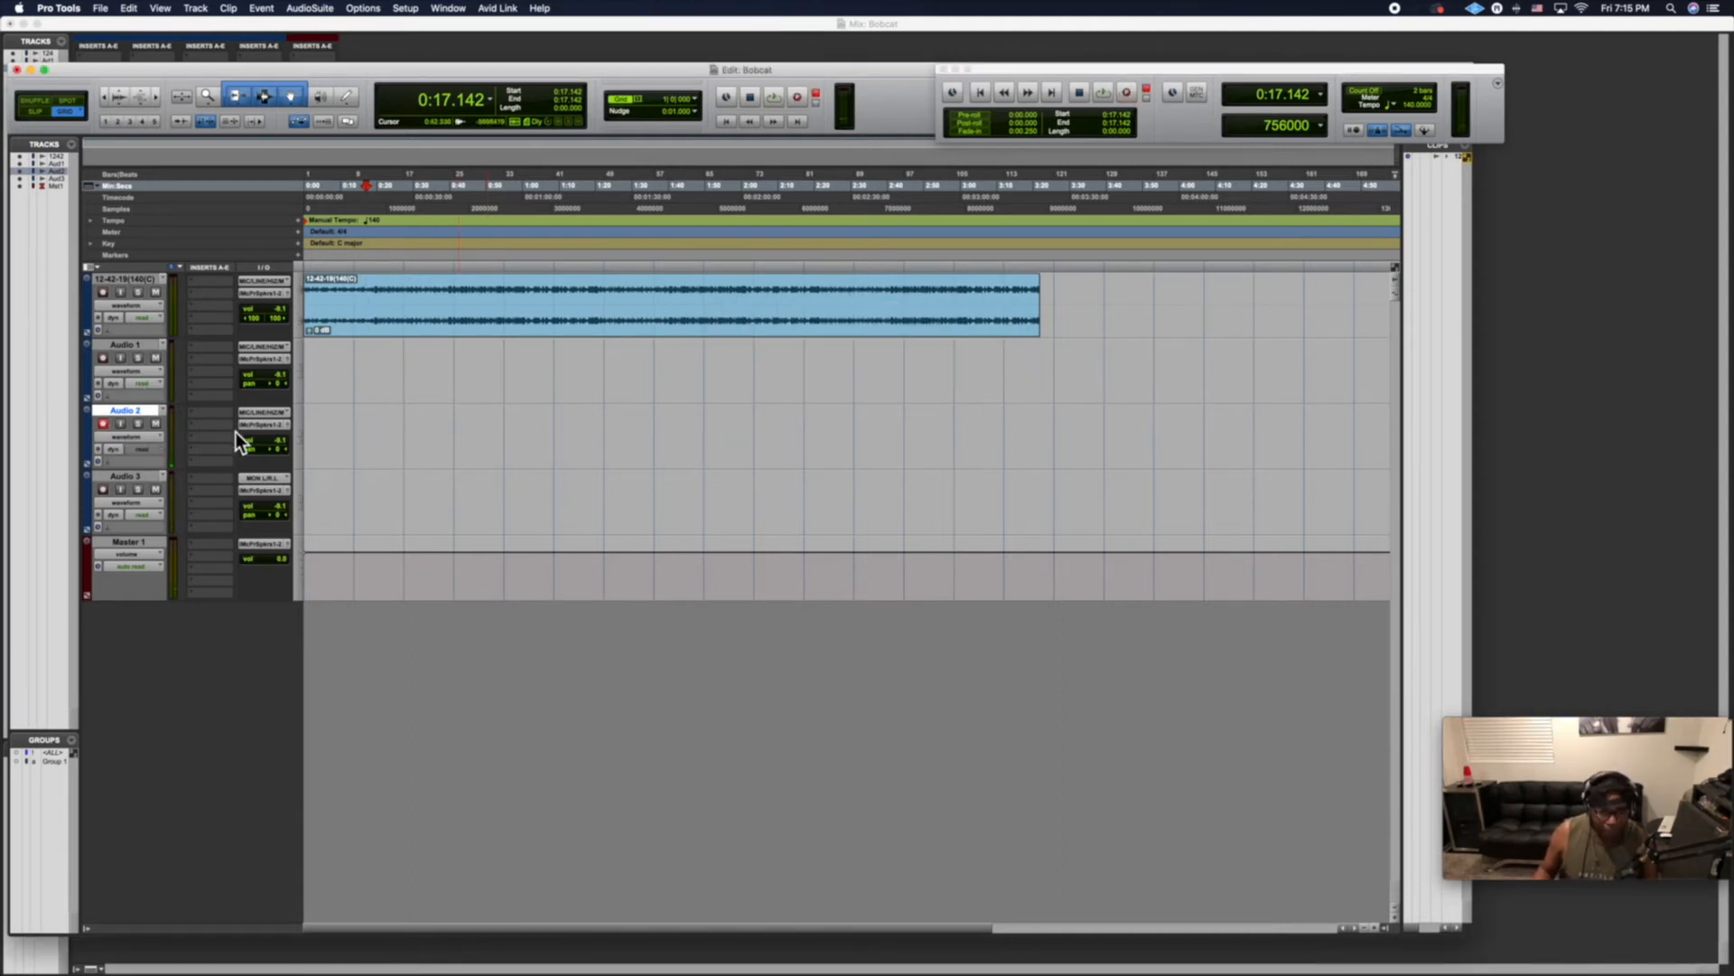
key(super+space)
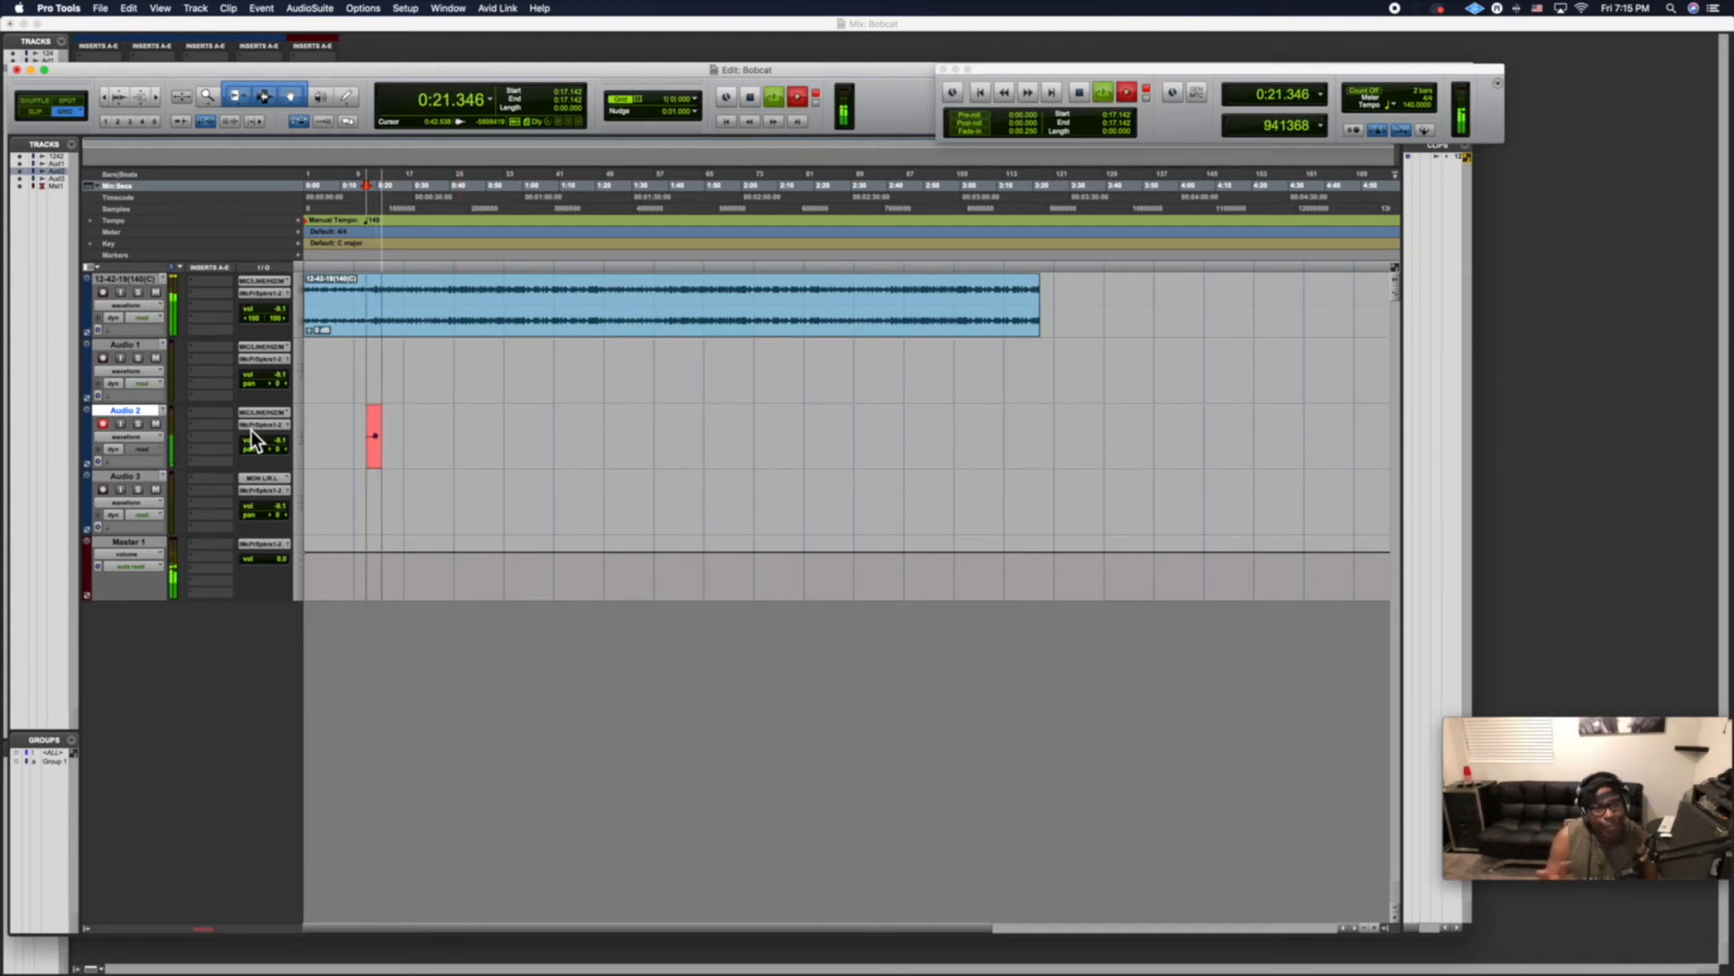
key(space)
Inspect the recorded take up close and place the edit cursor at several grid points on Audio 2.
key(super+bracketright)
key(super+bracketright)
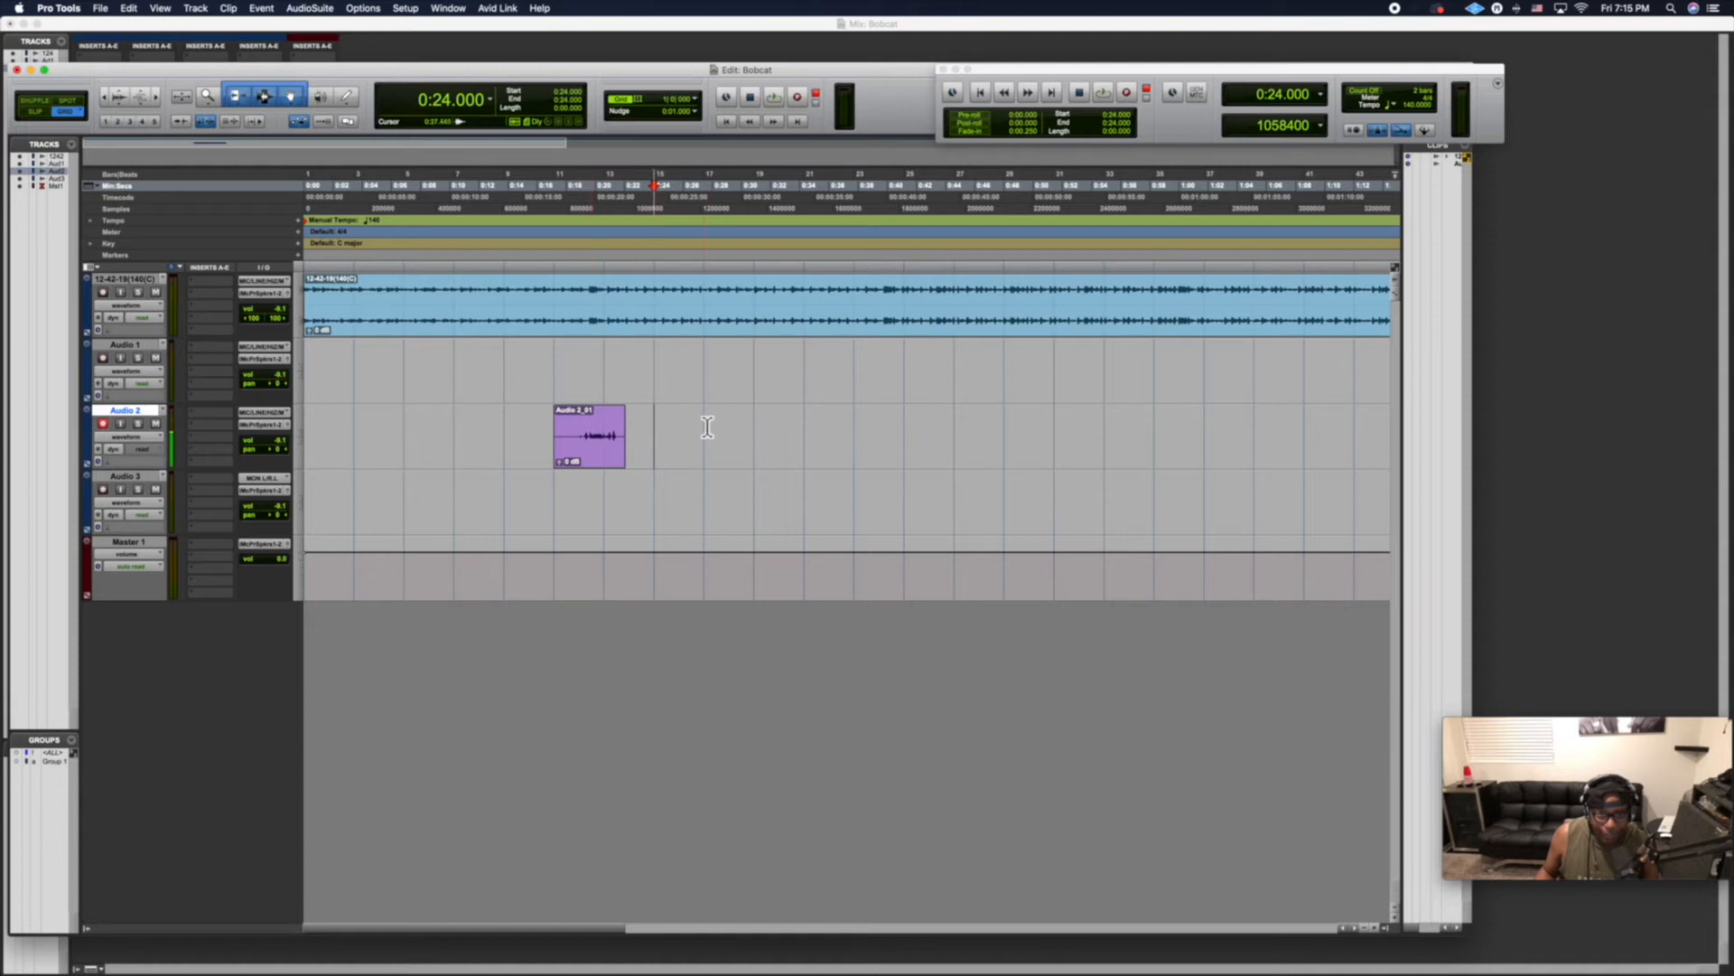
click(736, 437)
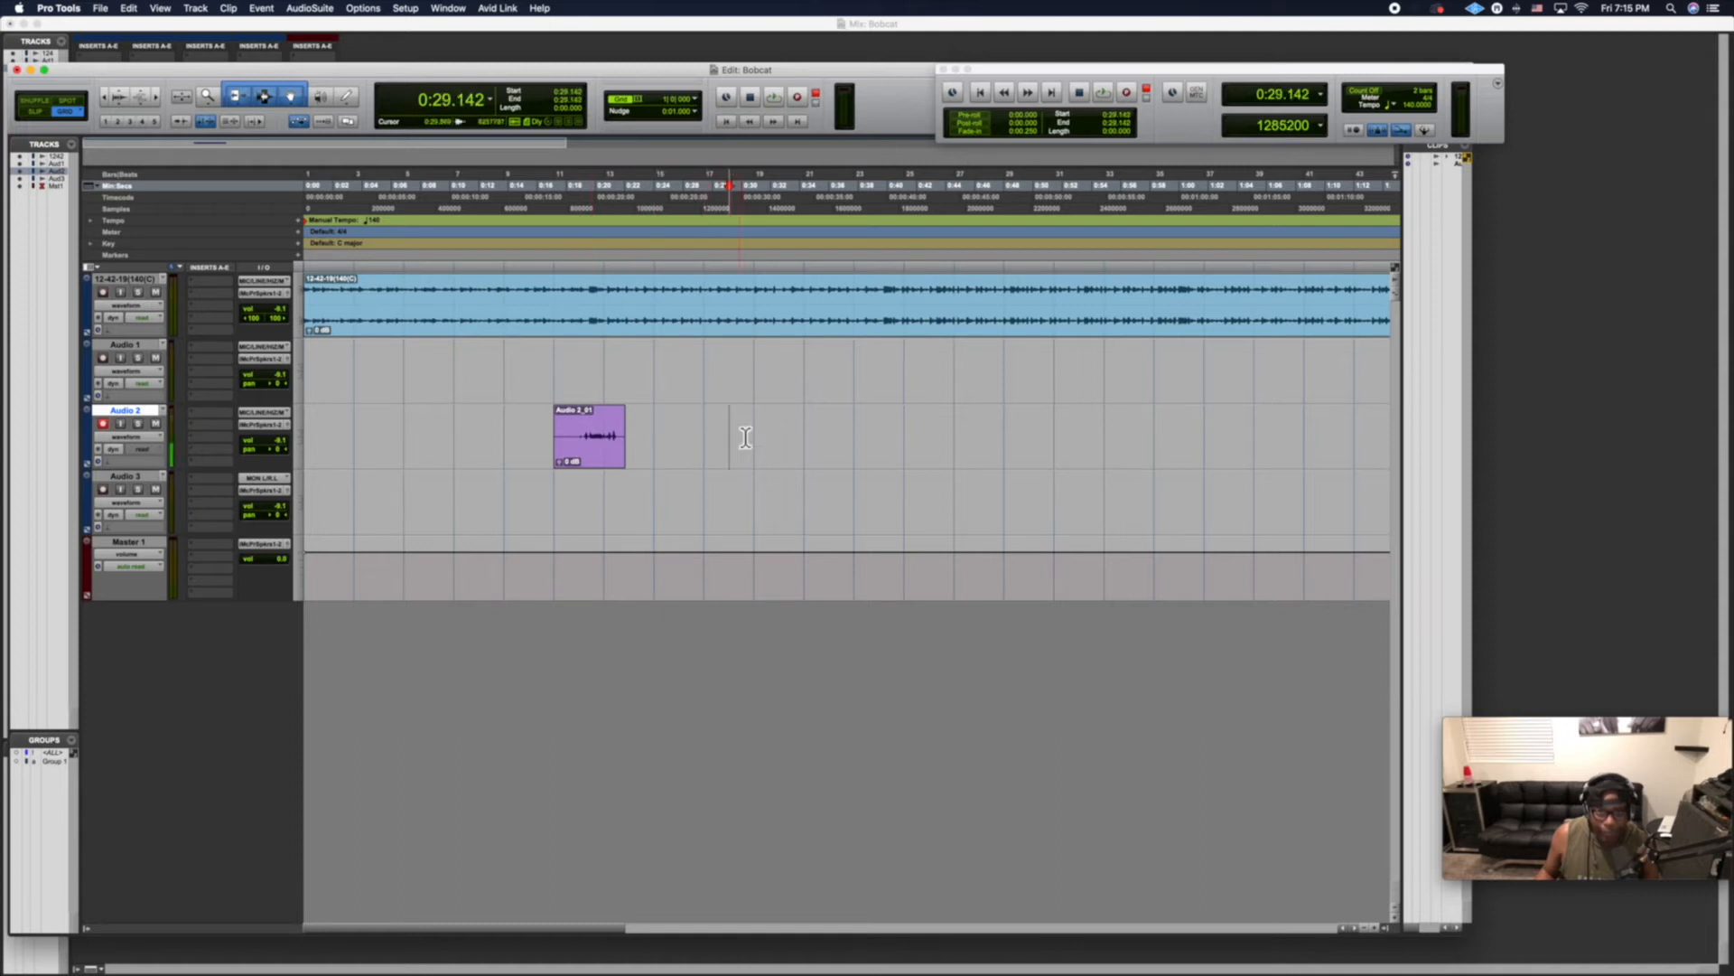
key(super+bracketright)
key(super+bracketright)
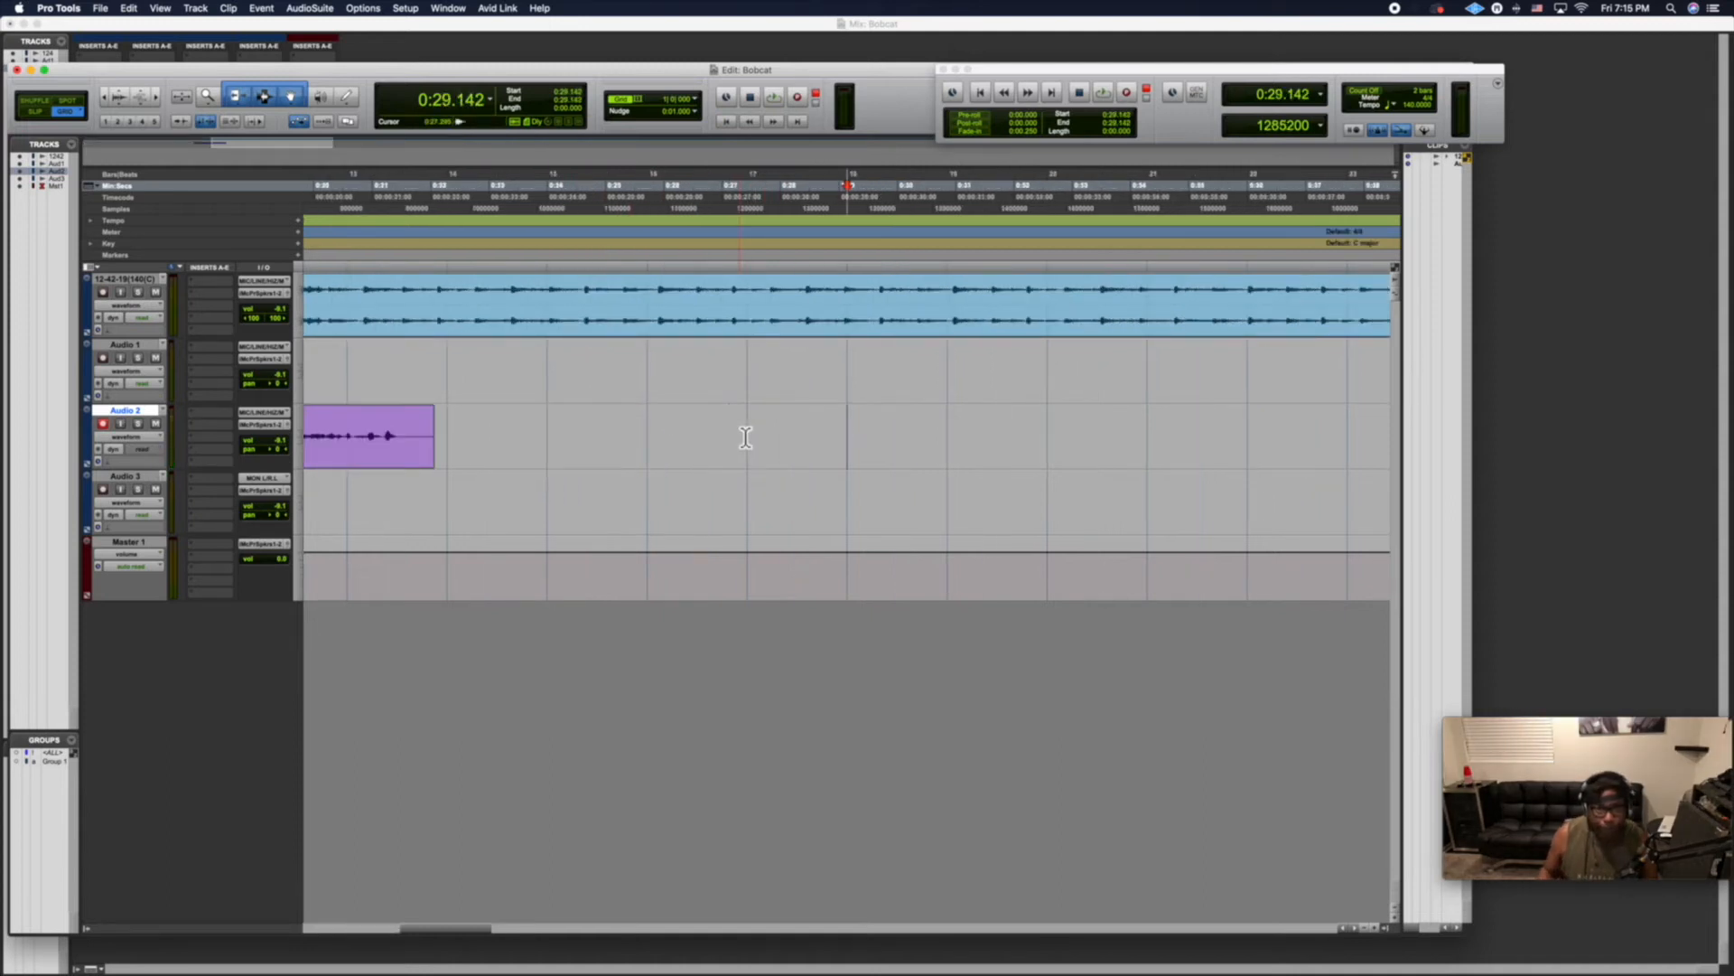
click(743, 438)
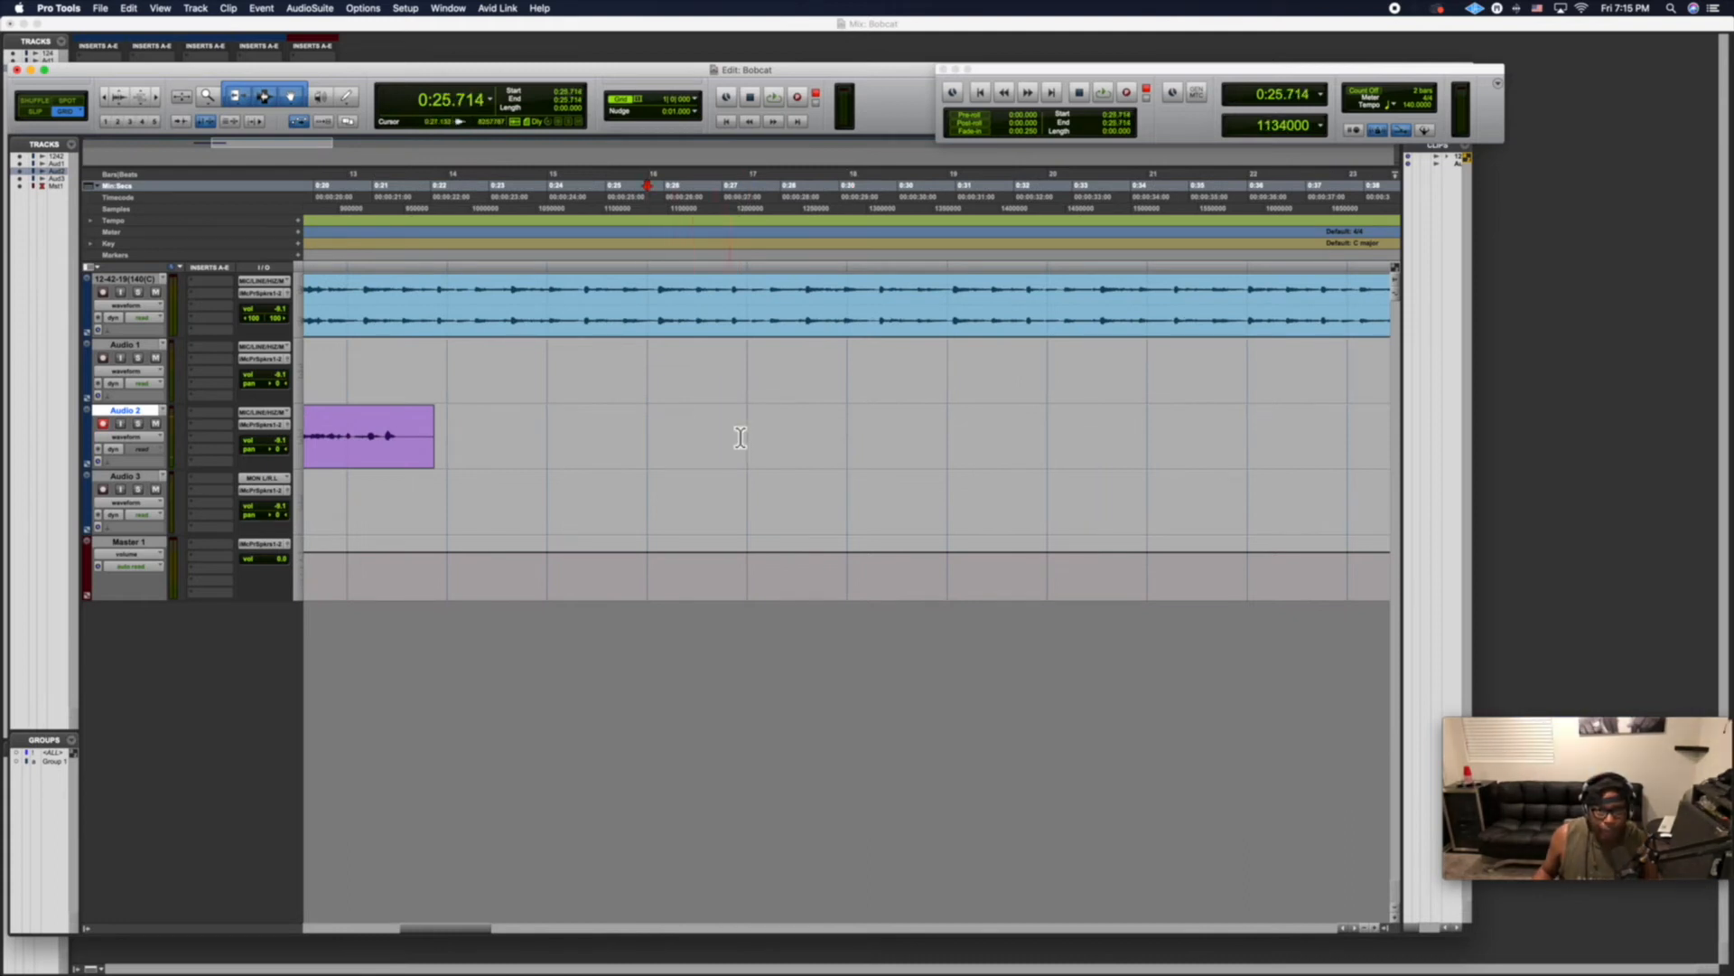
scroll(657, 439, left, 6)
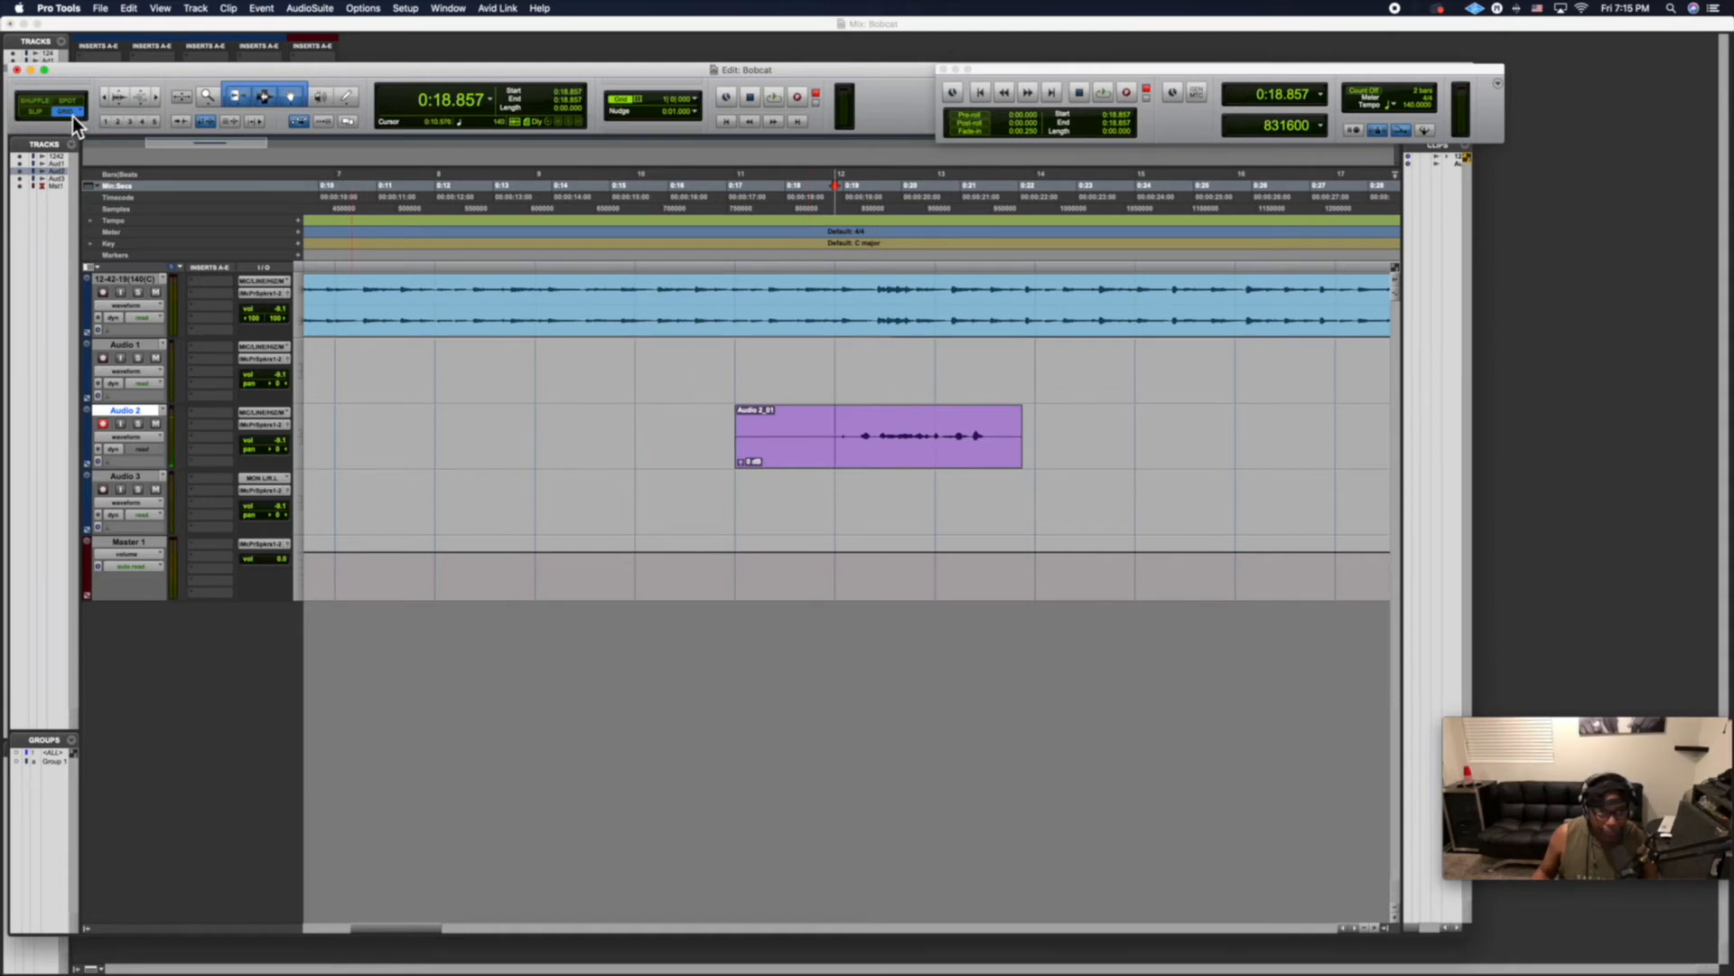
Switch to Slip mode and trim the silent start of the Audio 2 clip to about 0:18.993.
click(45, 116)
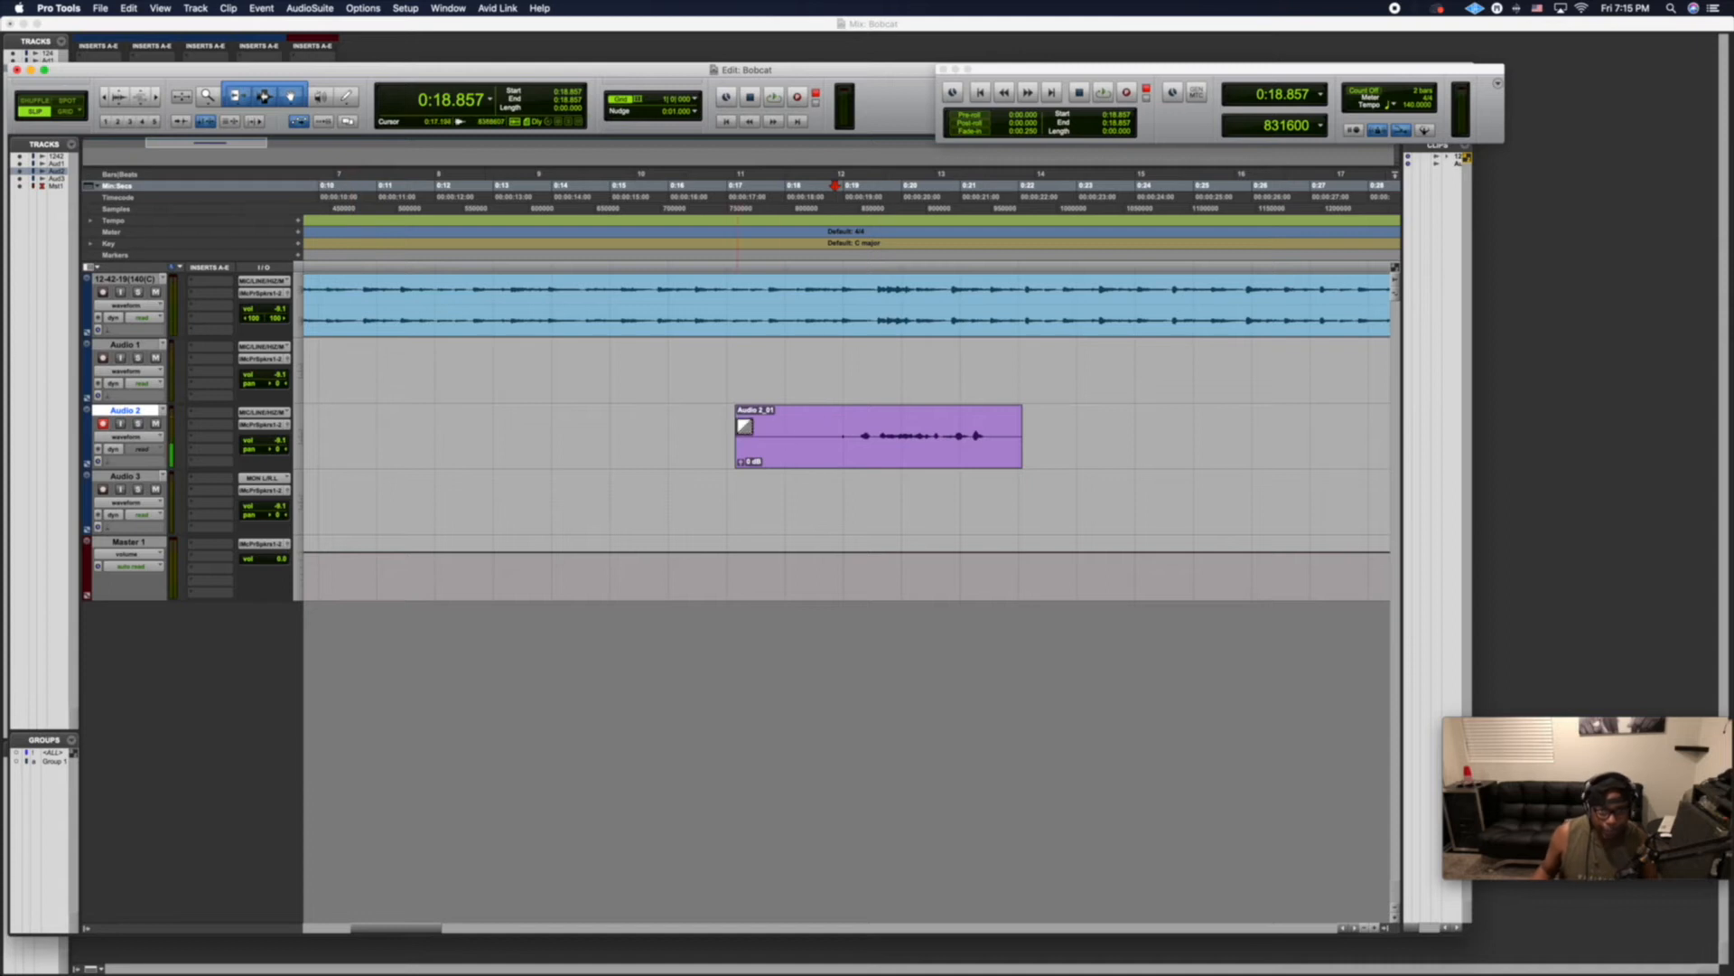
click(776, 438)
click(822, 434)
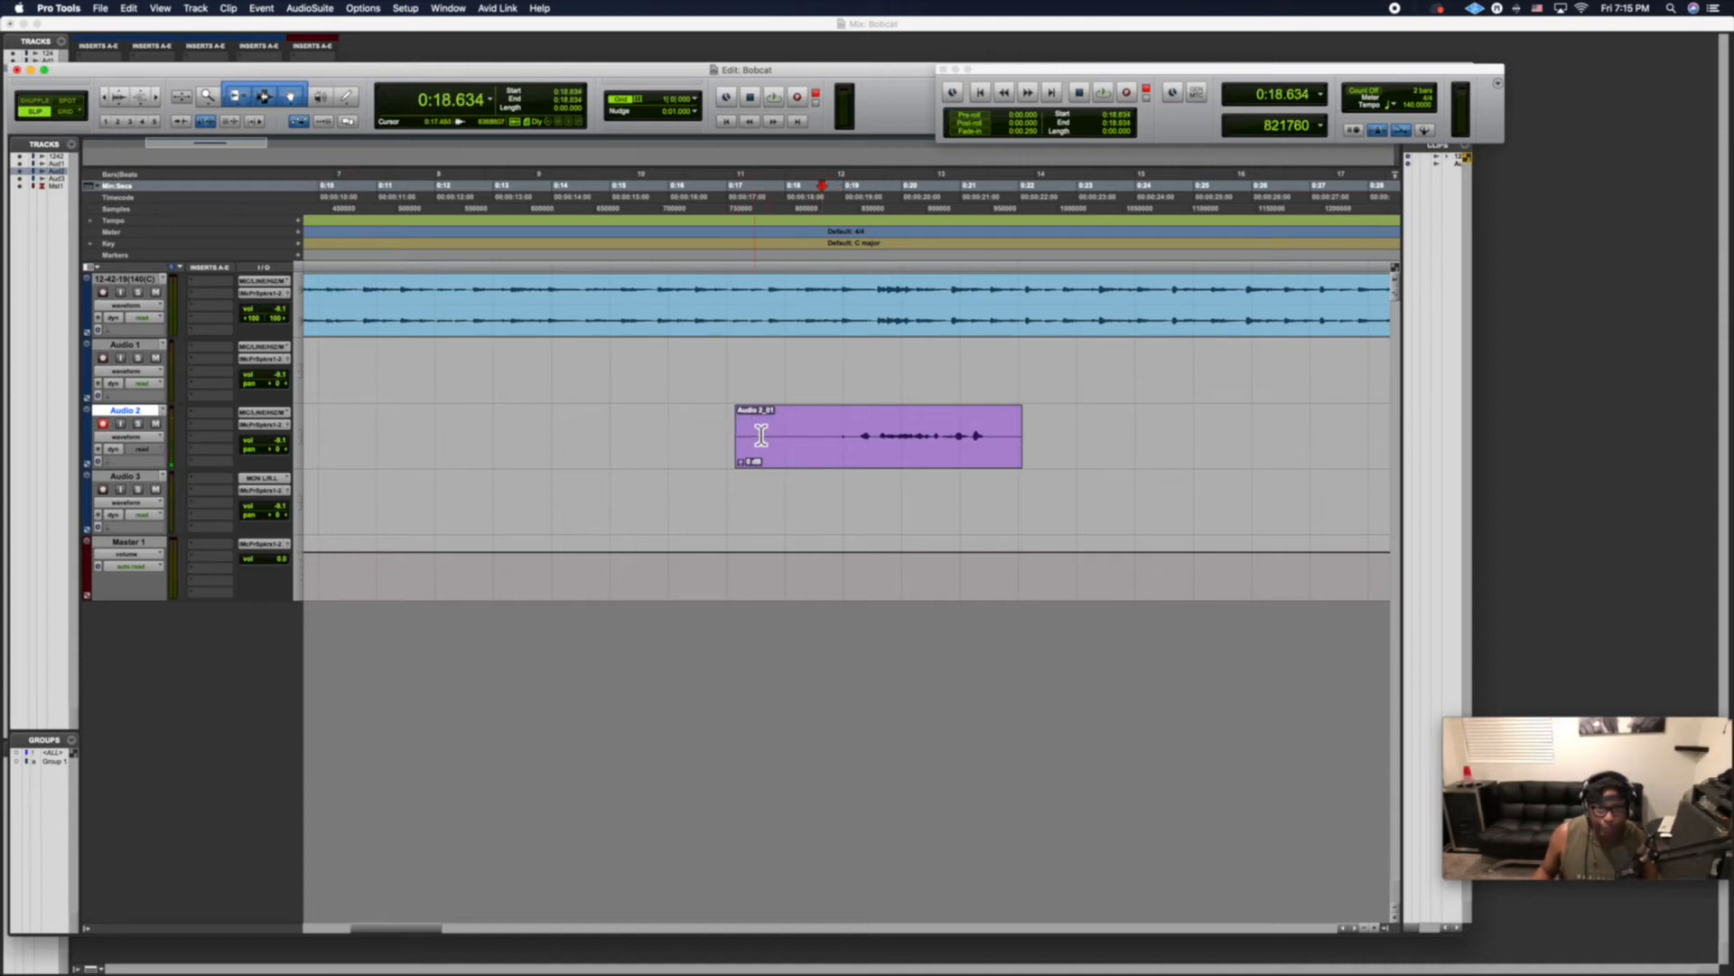
drag(749, 435, 841, 429)
scroll(839, 427, right, 5)
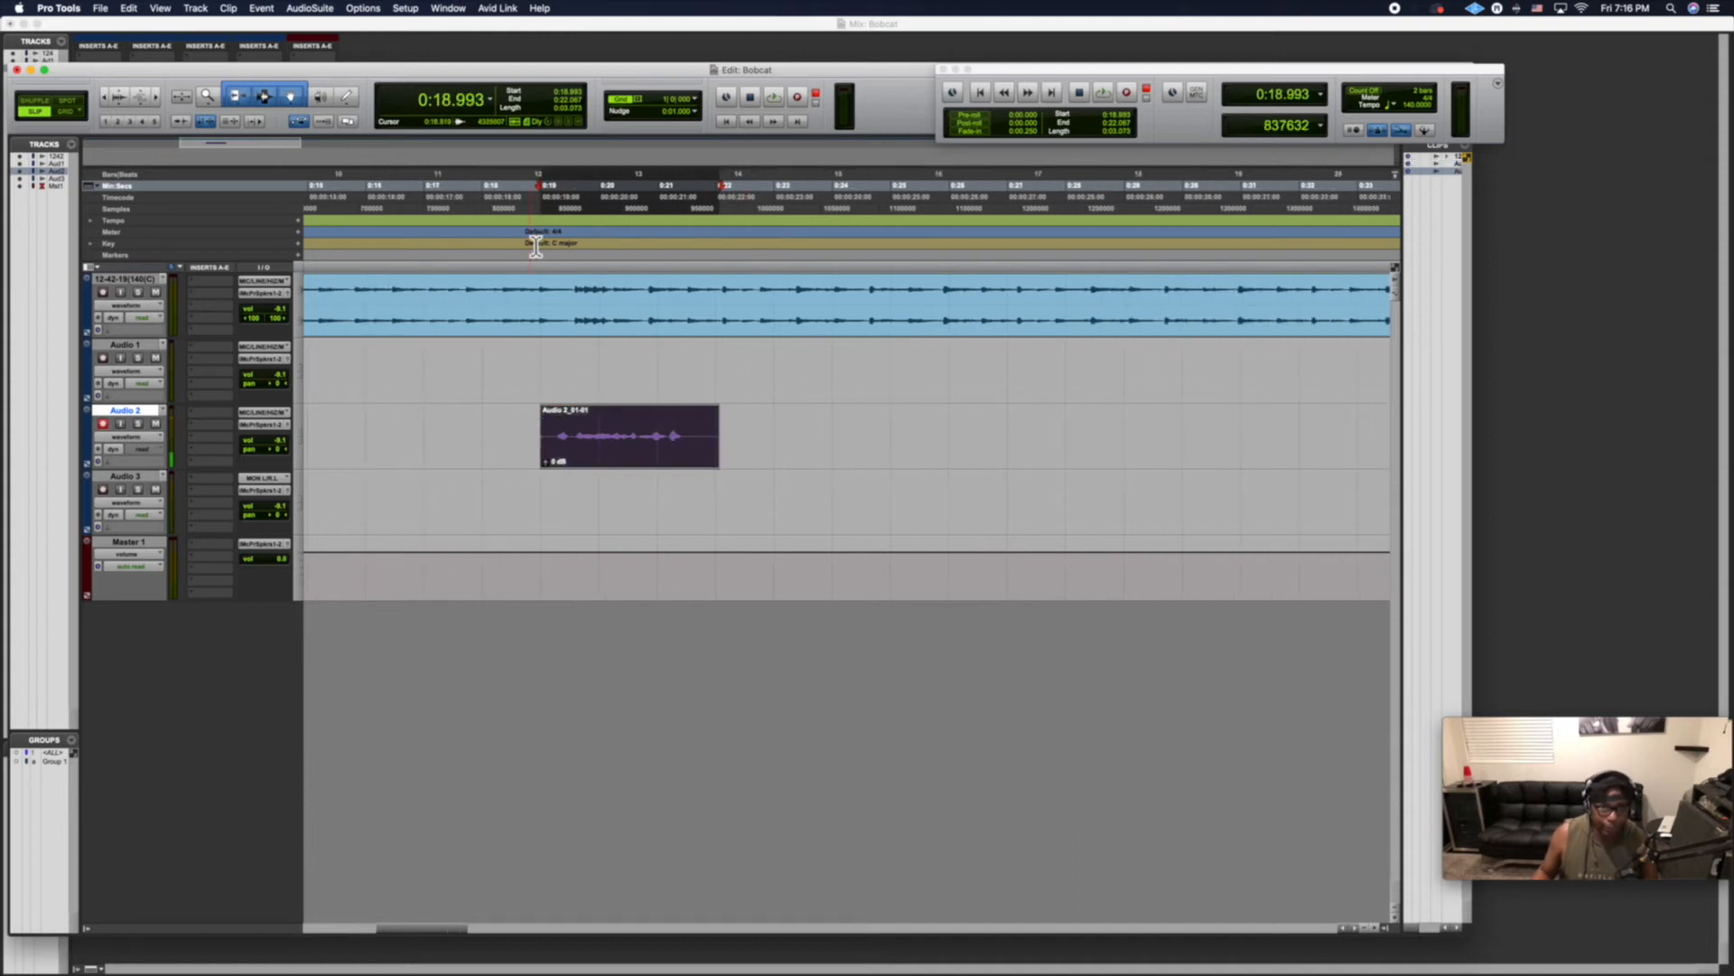
Play the trimmed Audio 2 clip from 0:18.750 and reset its clip gain to 0 dB.
click(532, 209)
key(space)
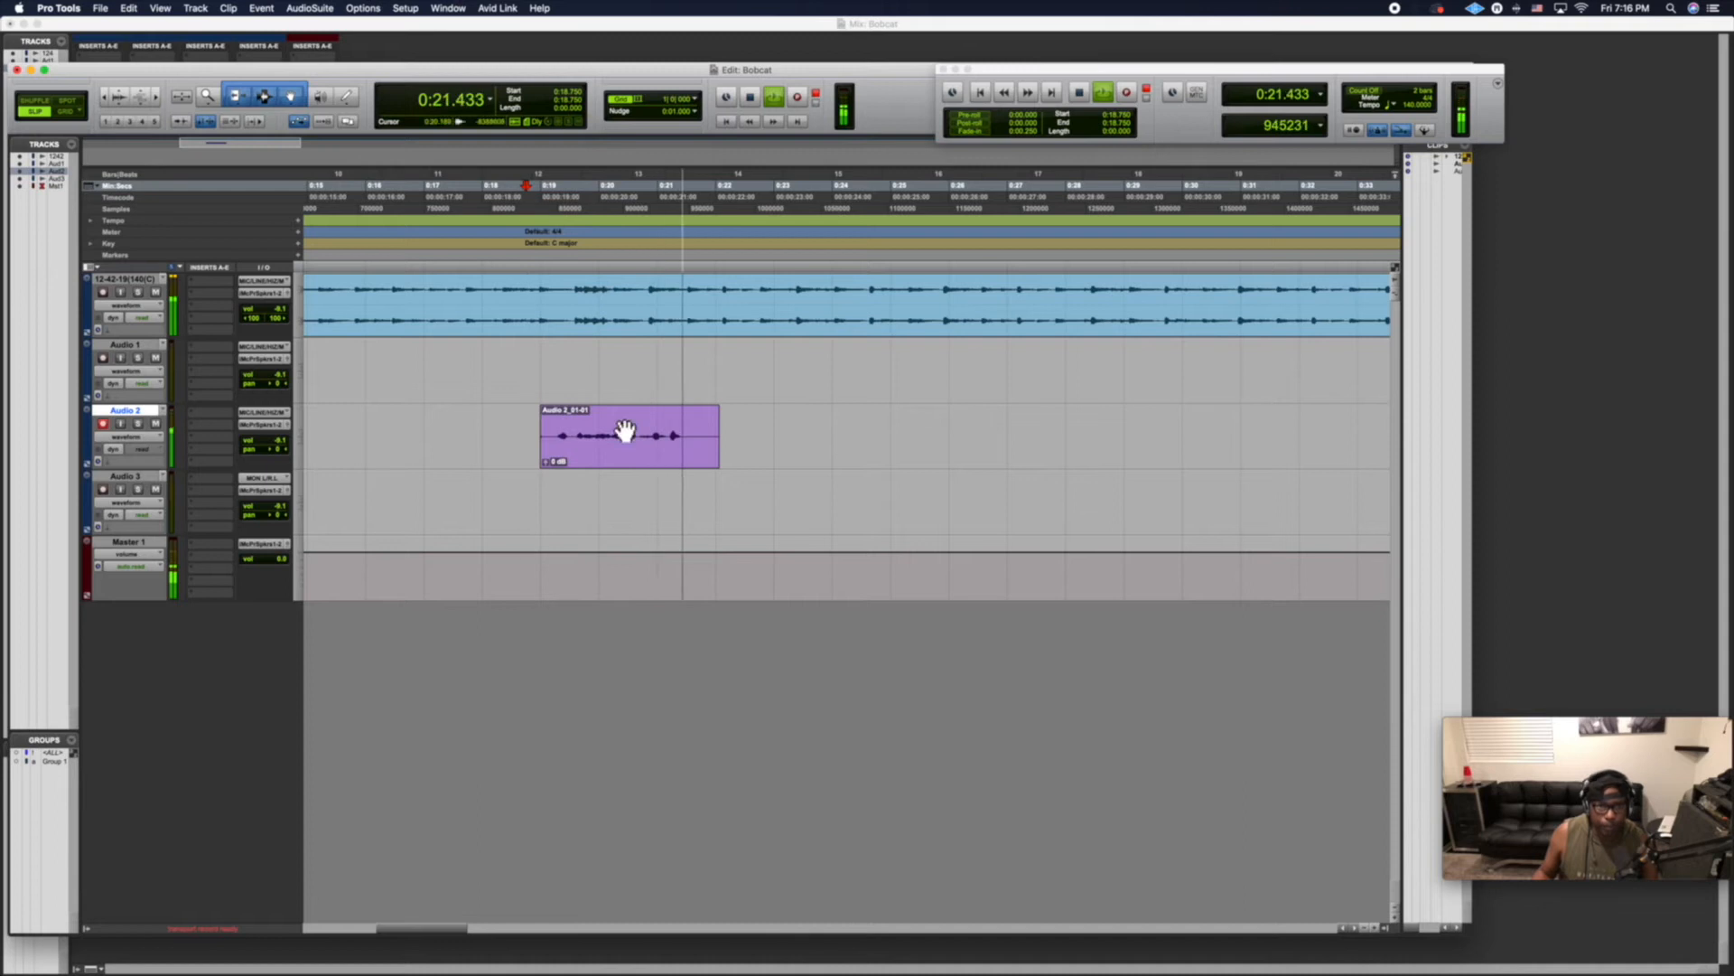
key(space)
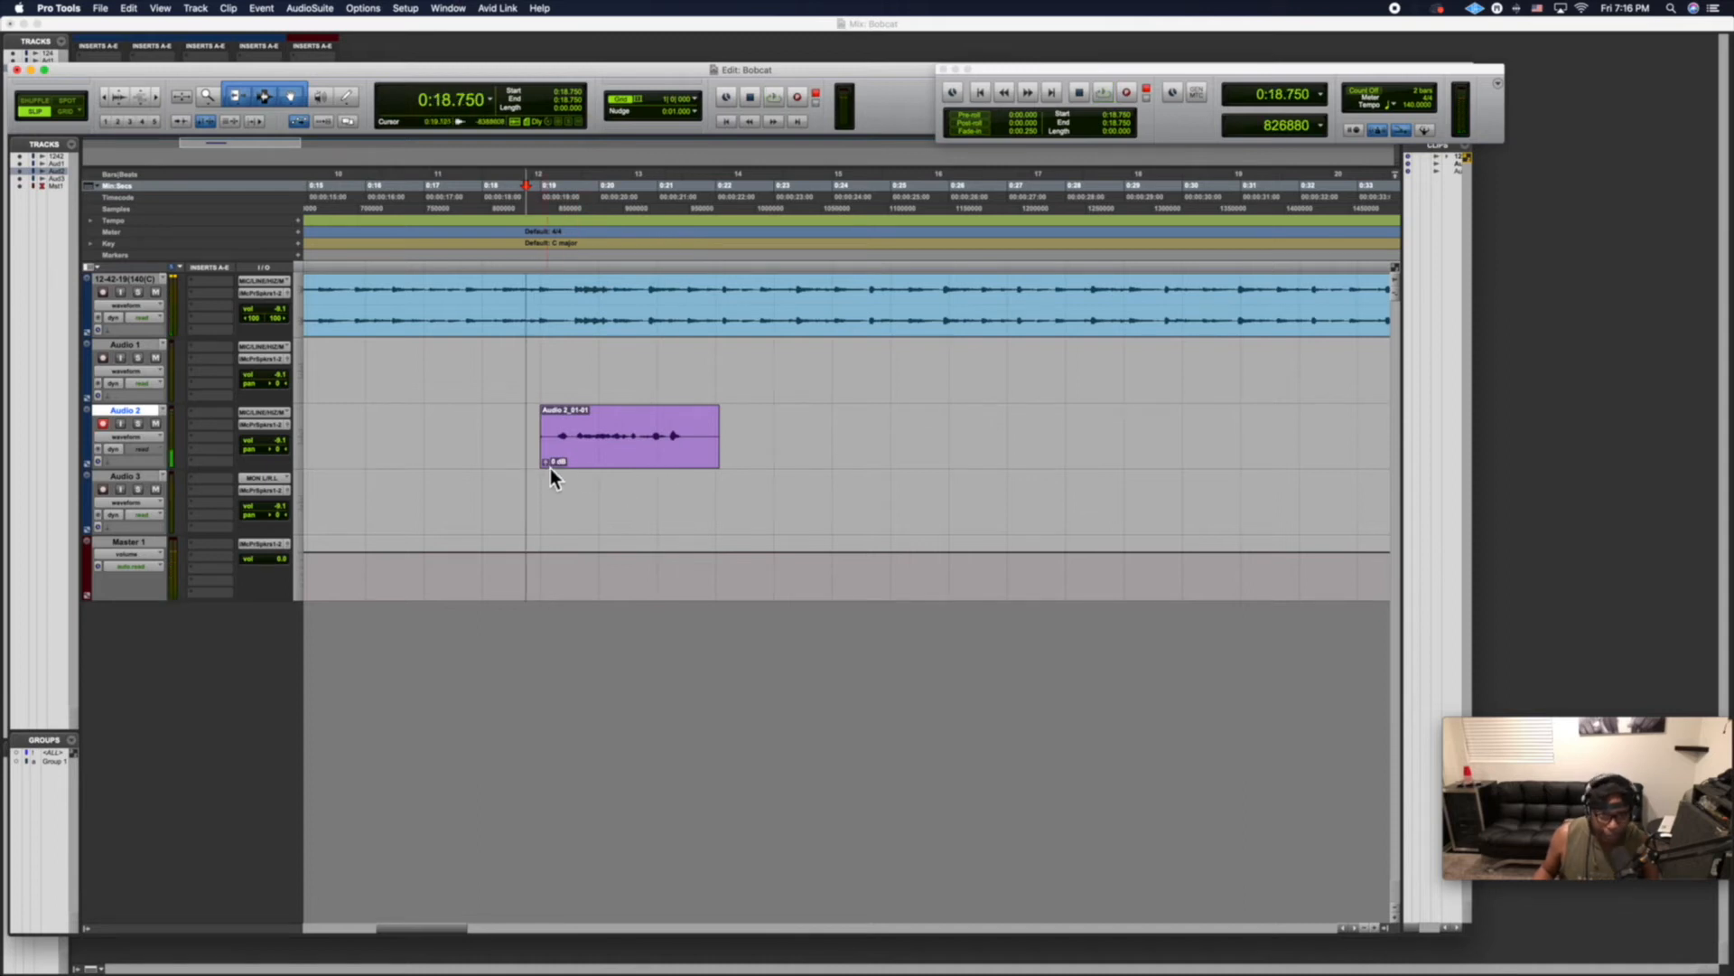
drag(549, 468, 550, 464)
alt+click(550, 464)
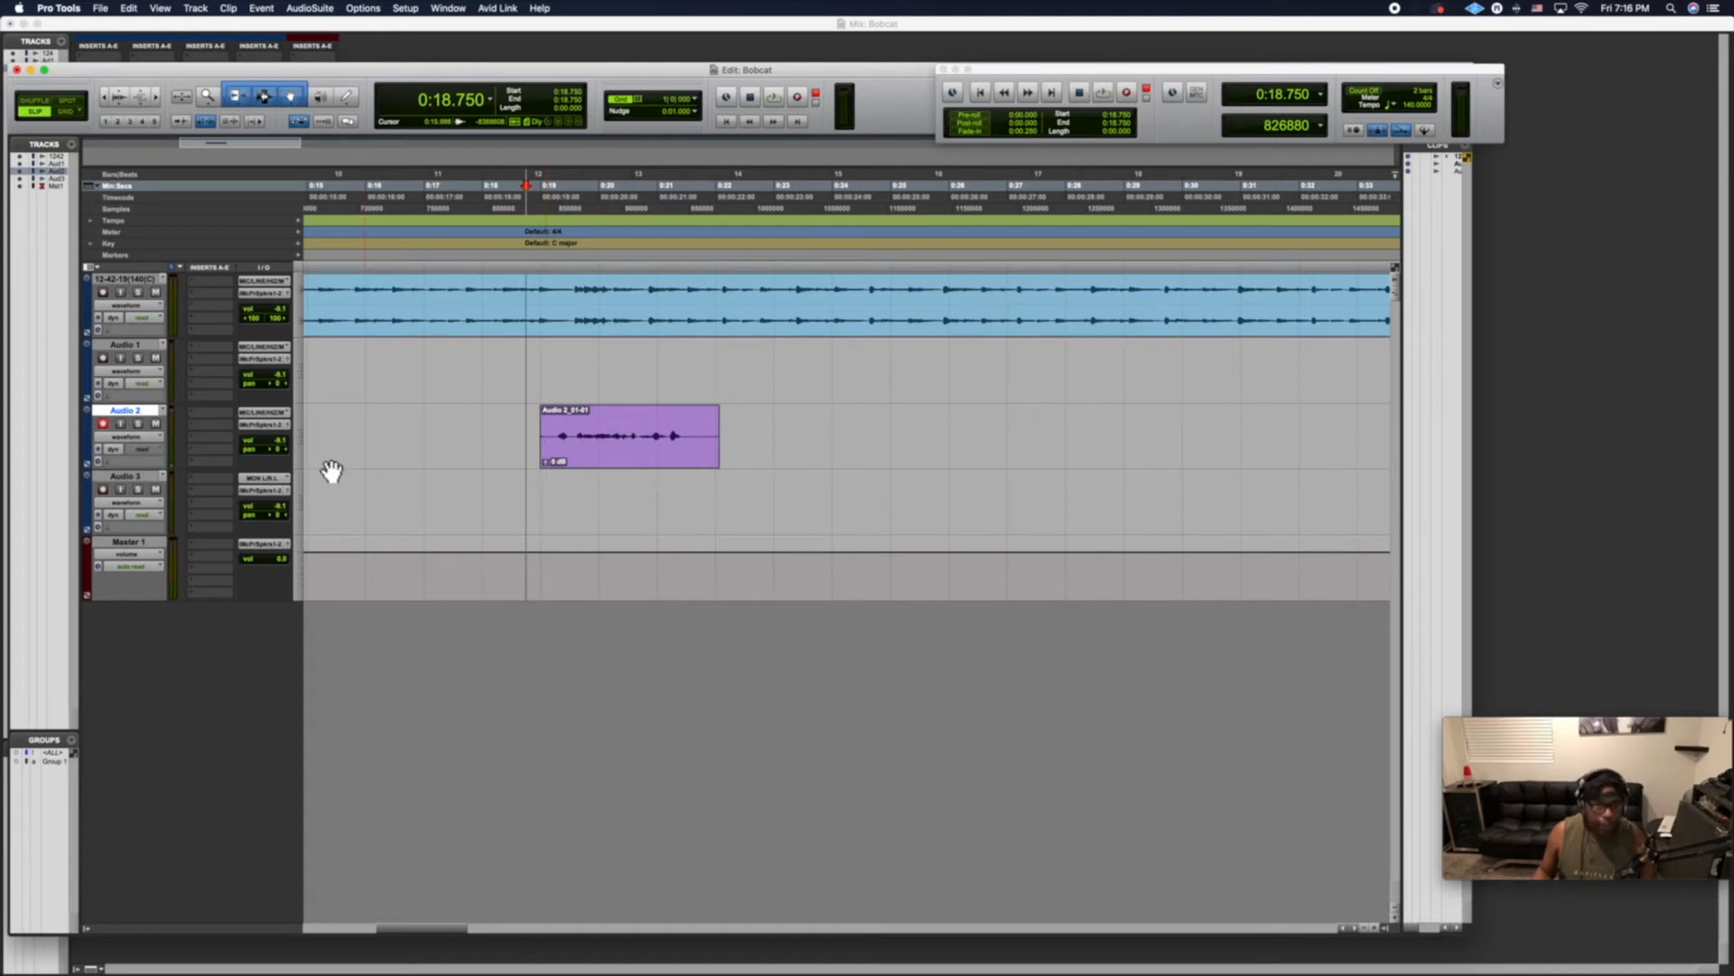
Raise the Audio 2 track volume to about -1.3 dB and play the clip to check its level.
drag(282, 442, 284, 436)
key(space)
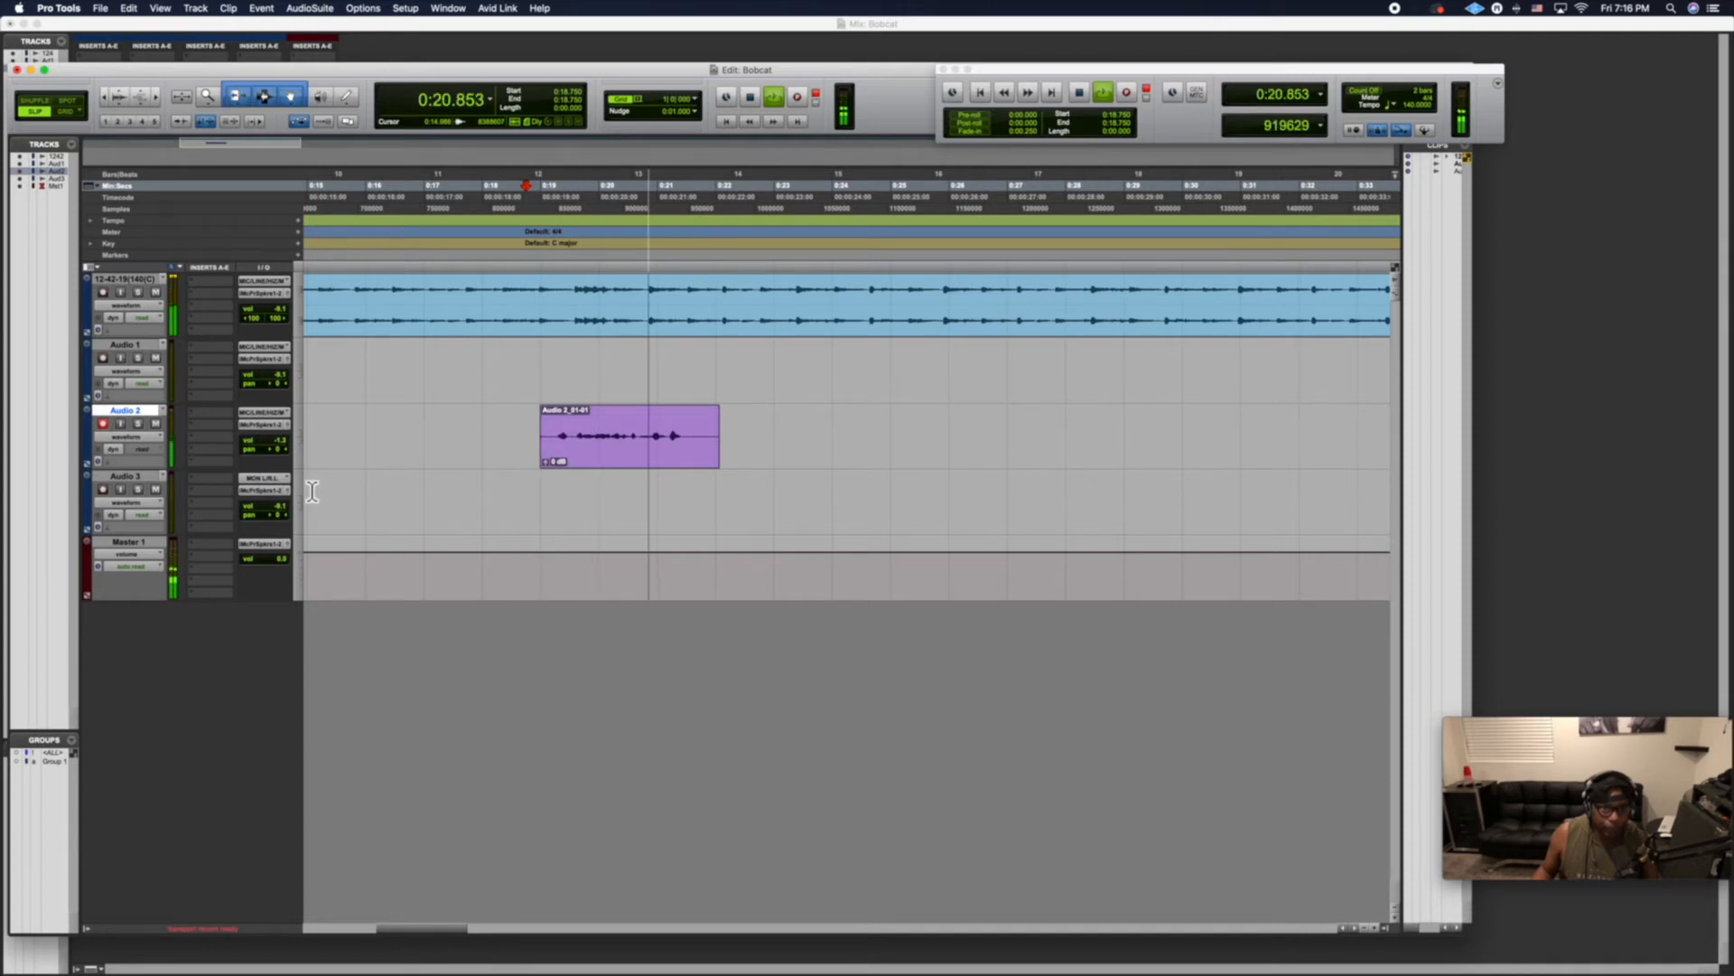
key(space)
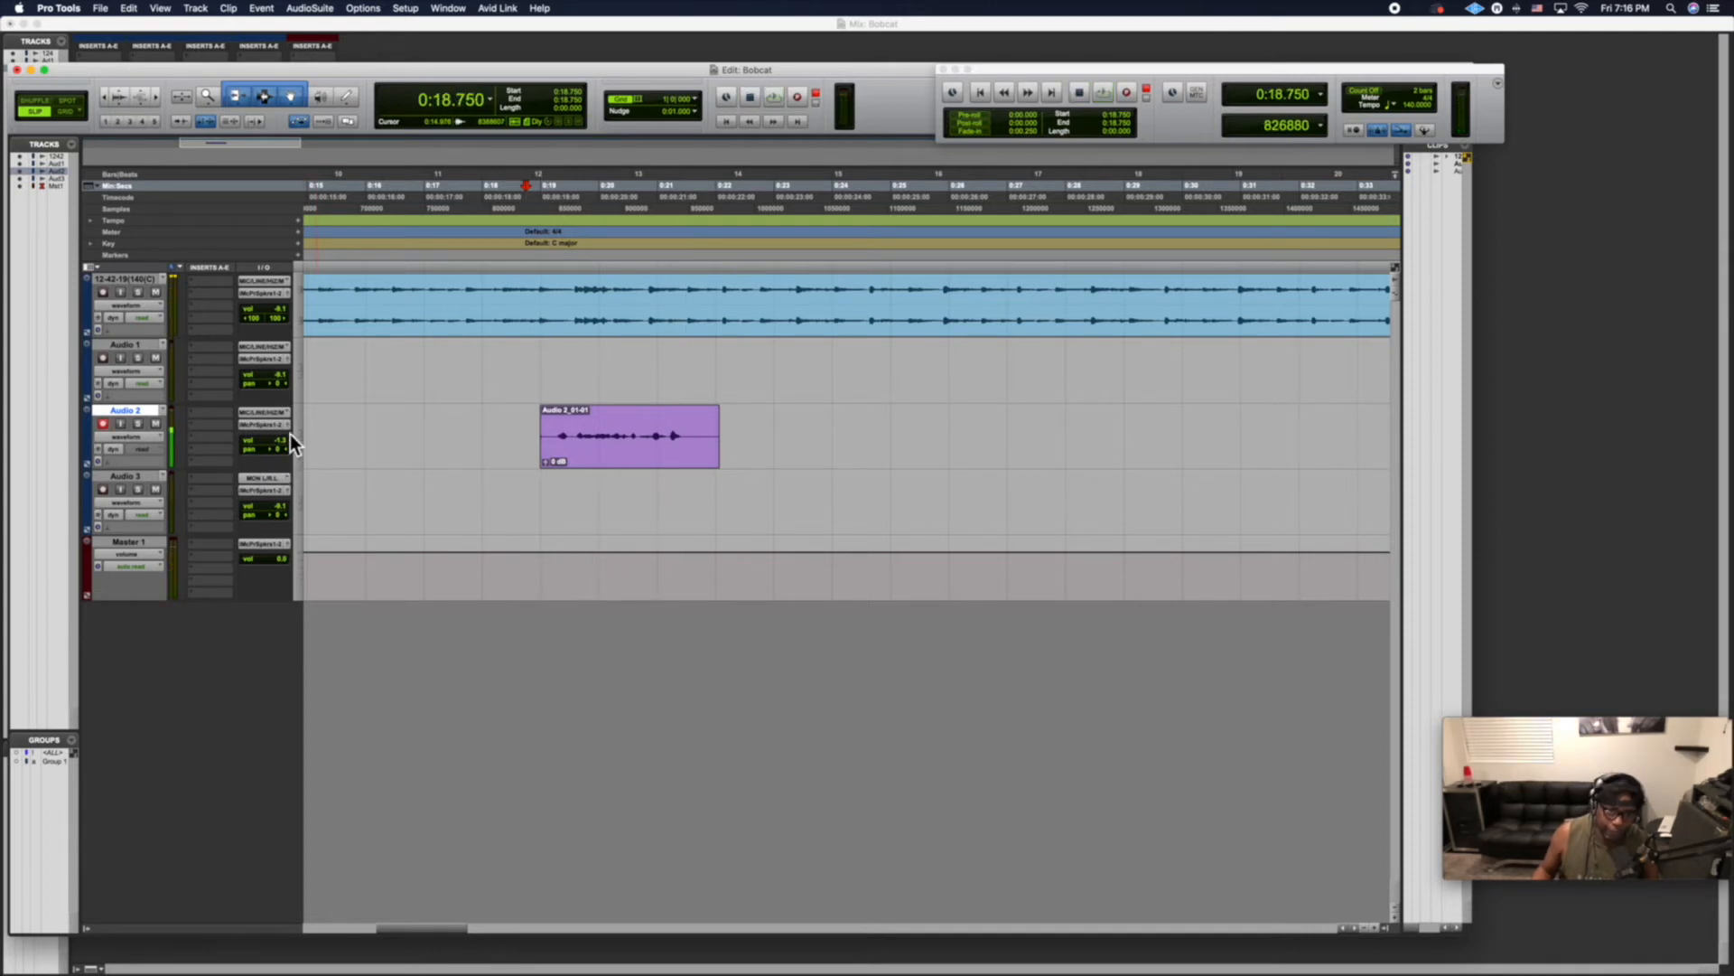
Raise the Audio 1 and Audio 3 volumes close to Audio 2's level and play from 0:18.784.
drag(280, 377, 280, 370)
drag(283, 506, 280, 497)
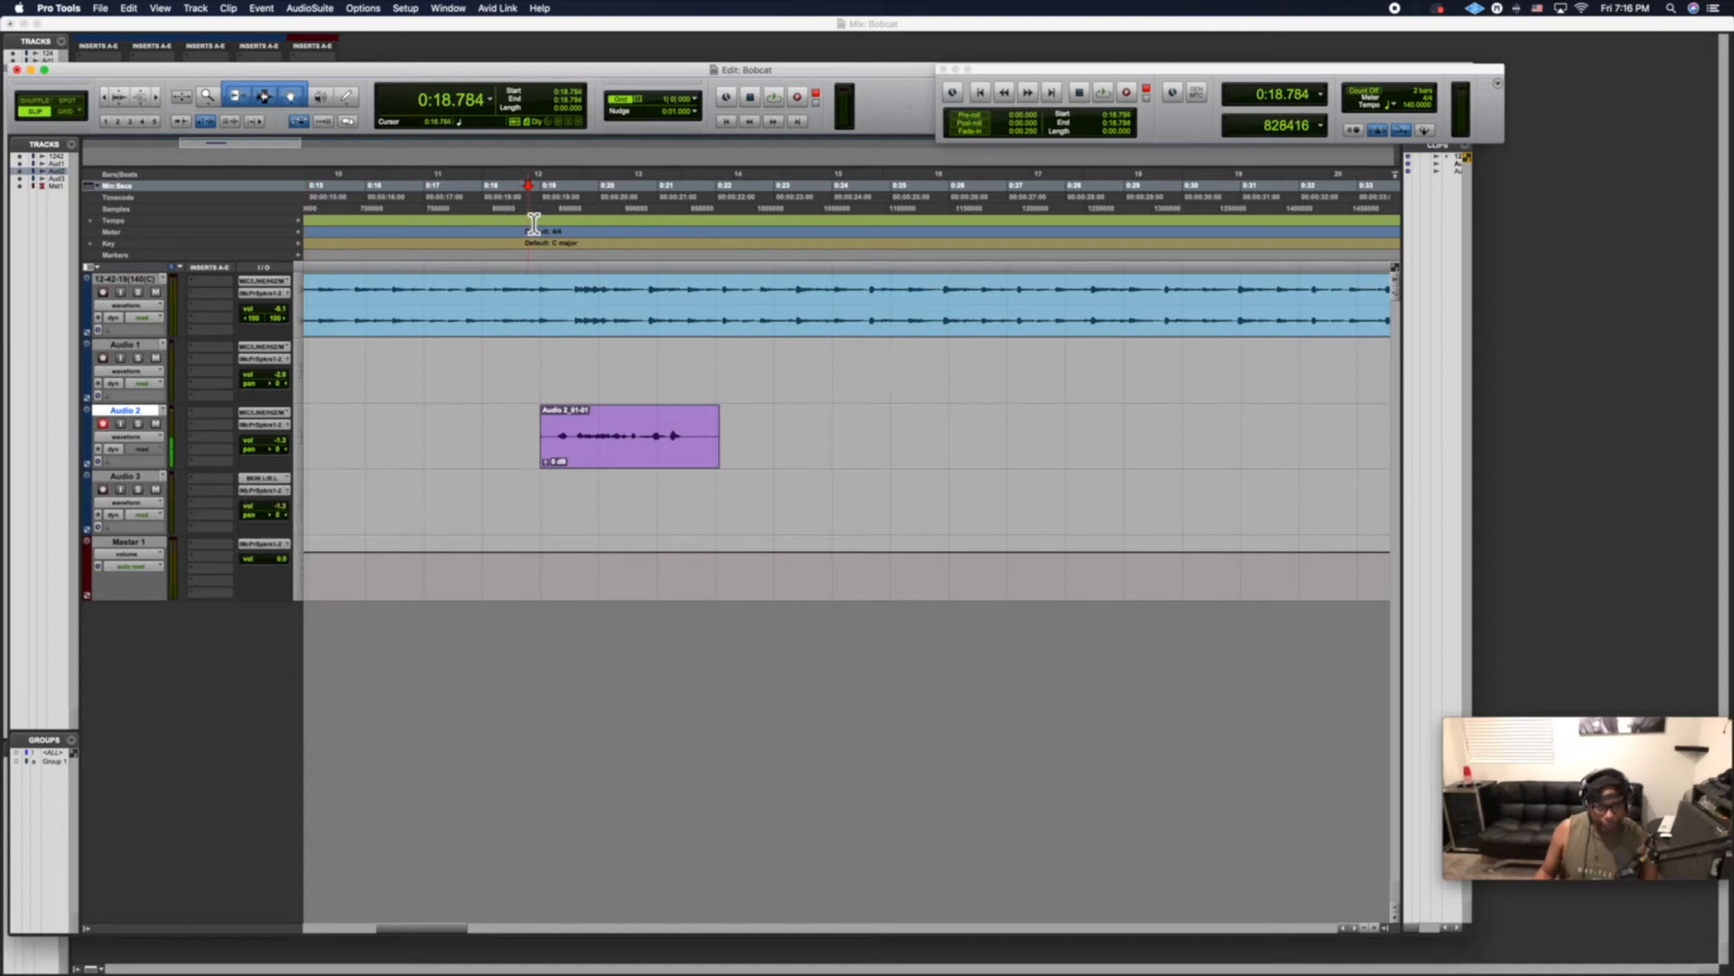
key(space)
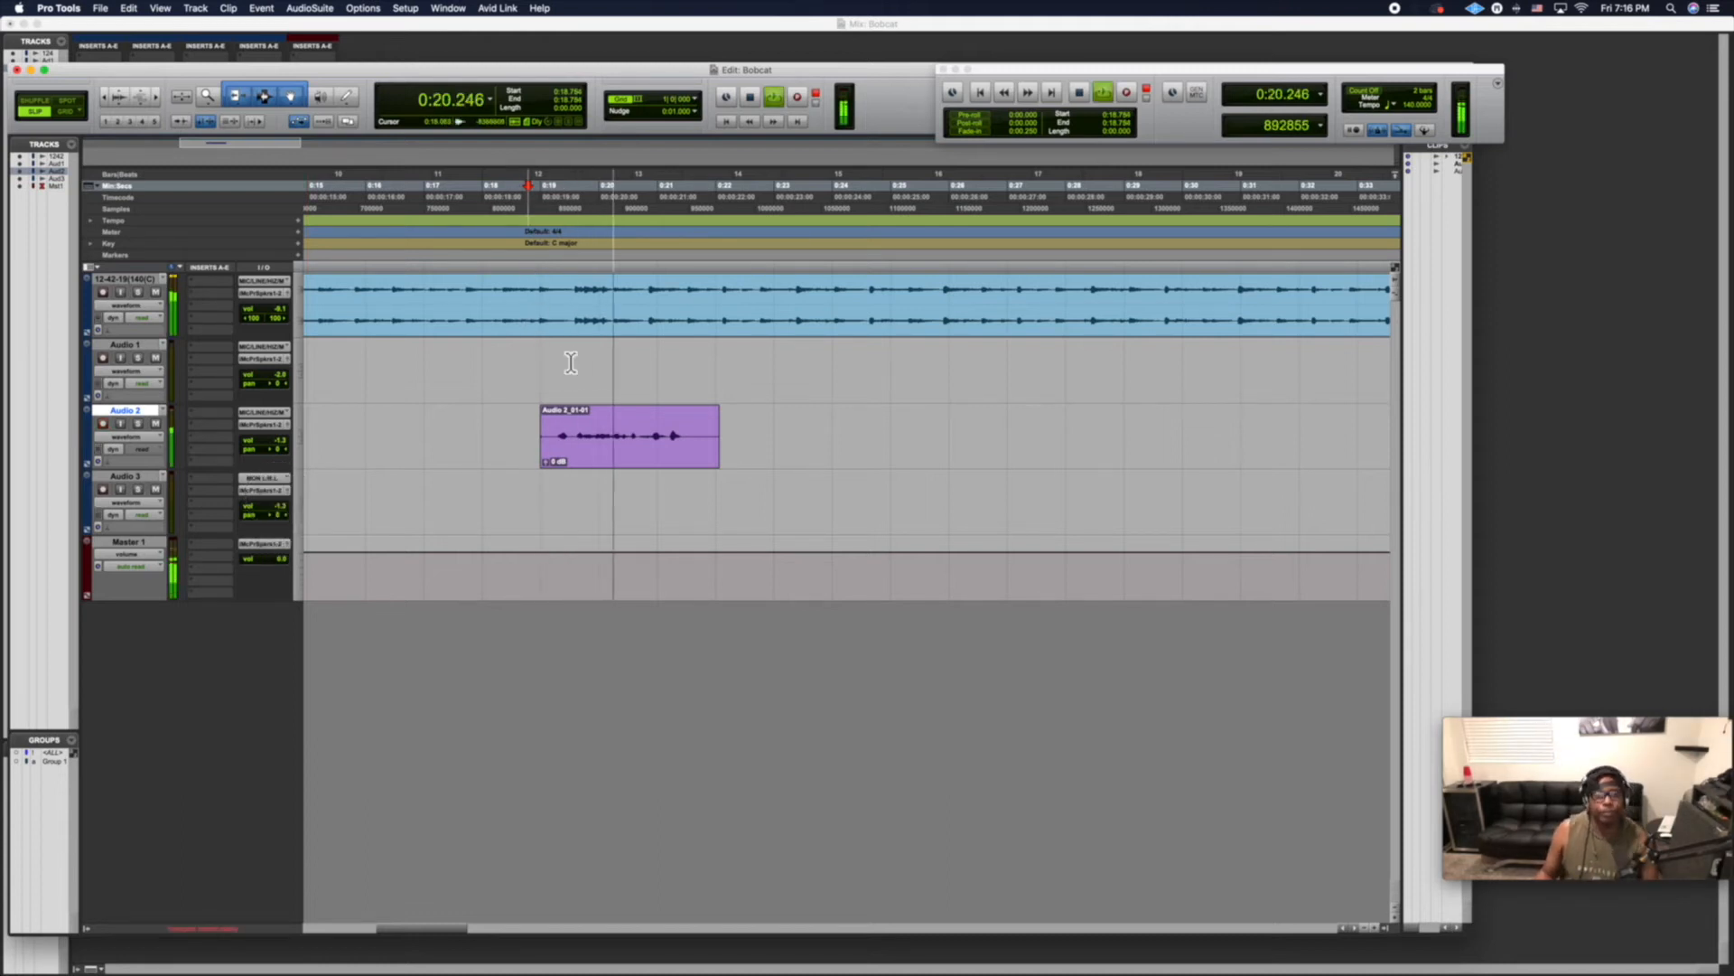
key(space)
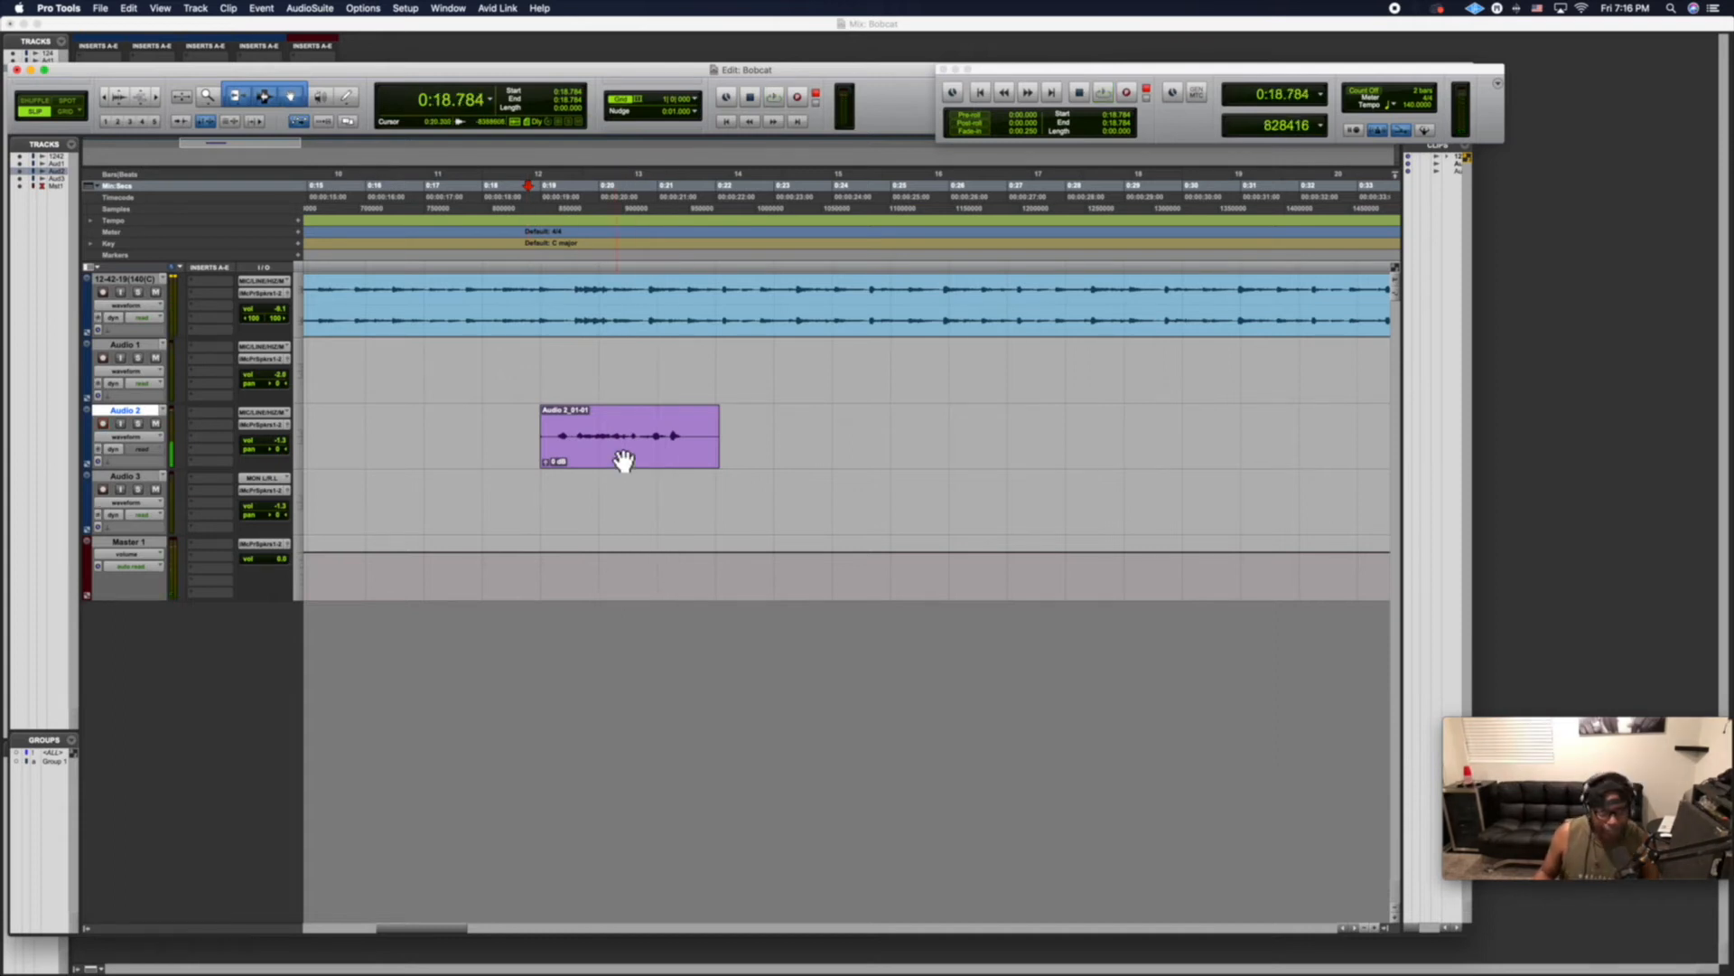
Move the vocal clip from Audio 2 down to Audio 3 at the same time position and play it from 0:19.110.
drag(623, 461, 620, 480)
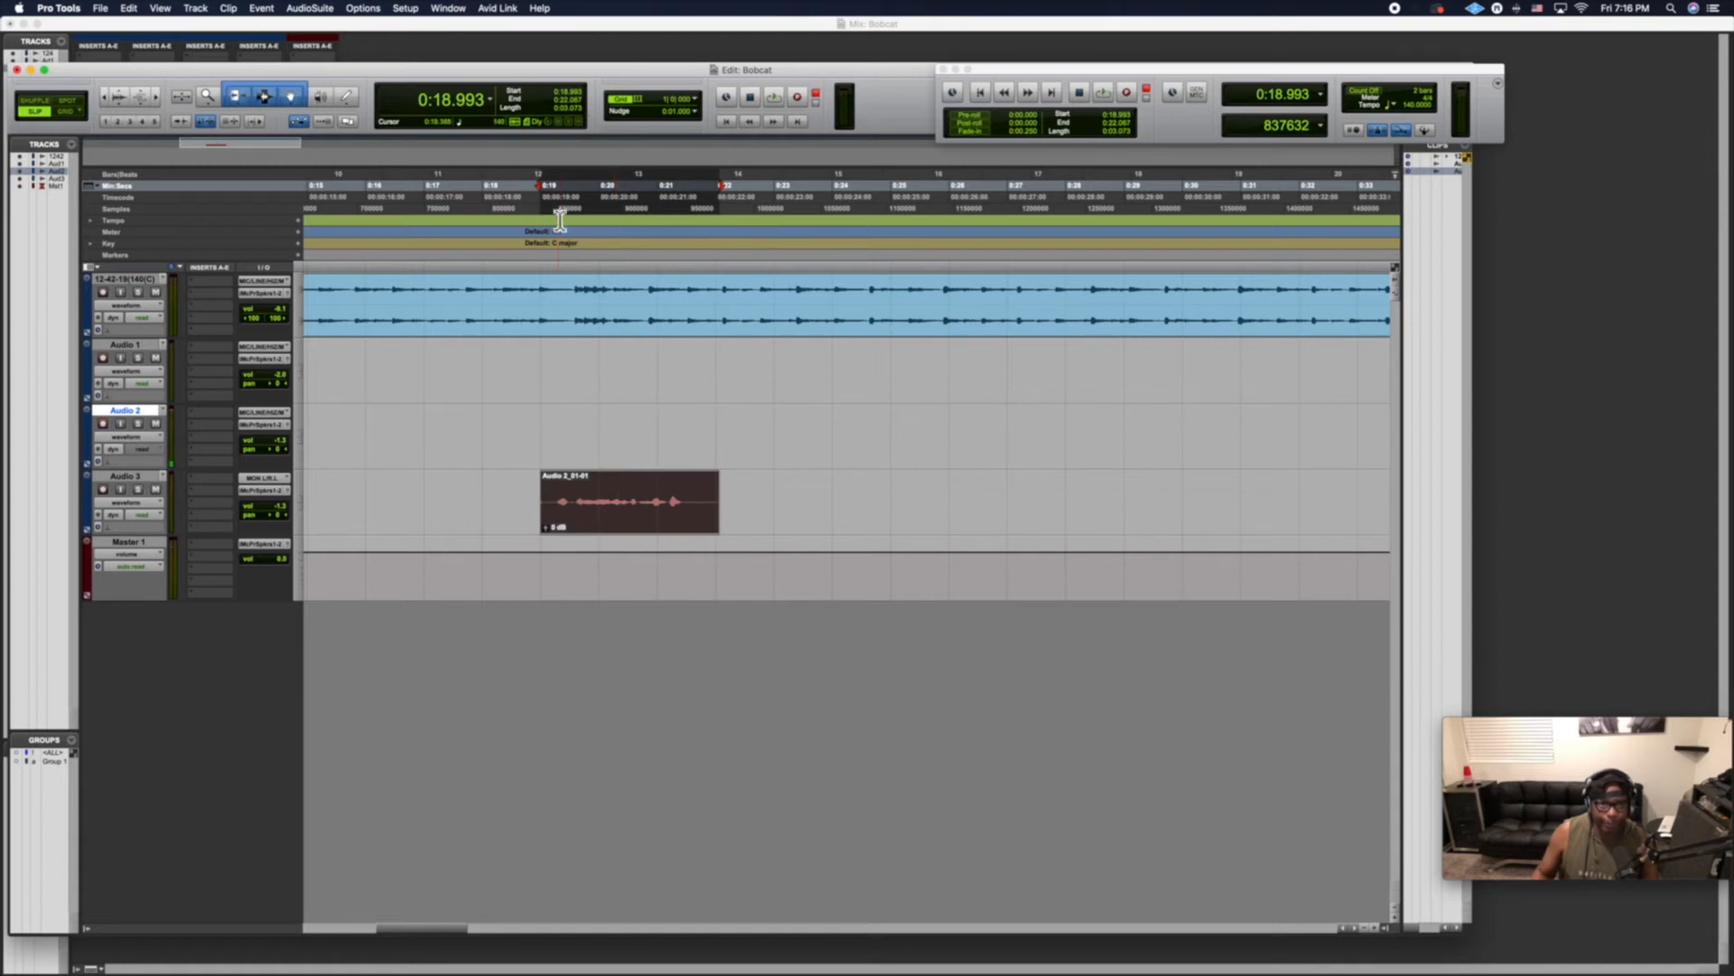
click(551, 215)
key(space)
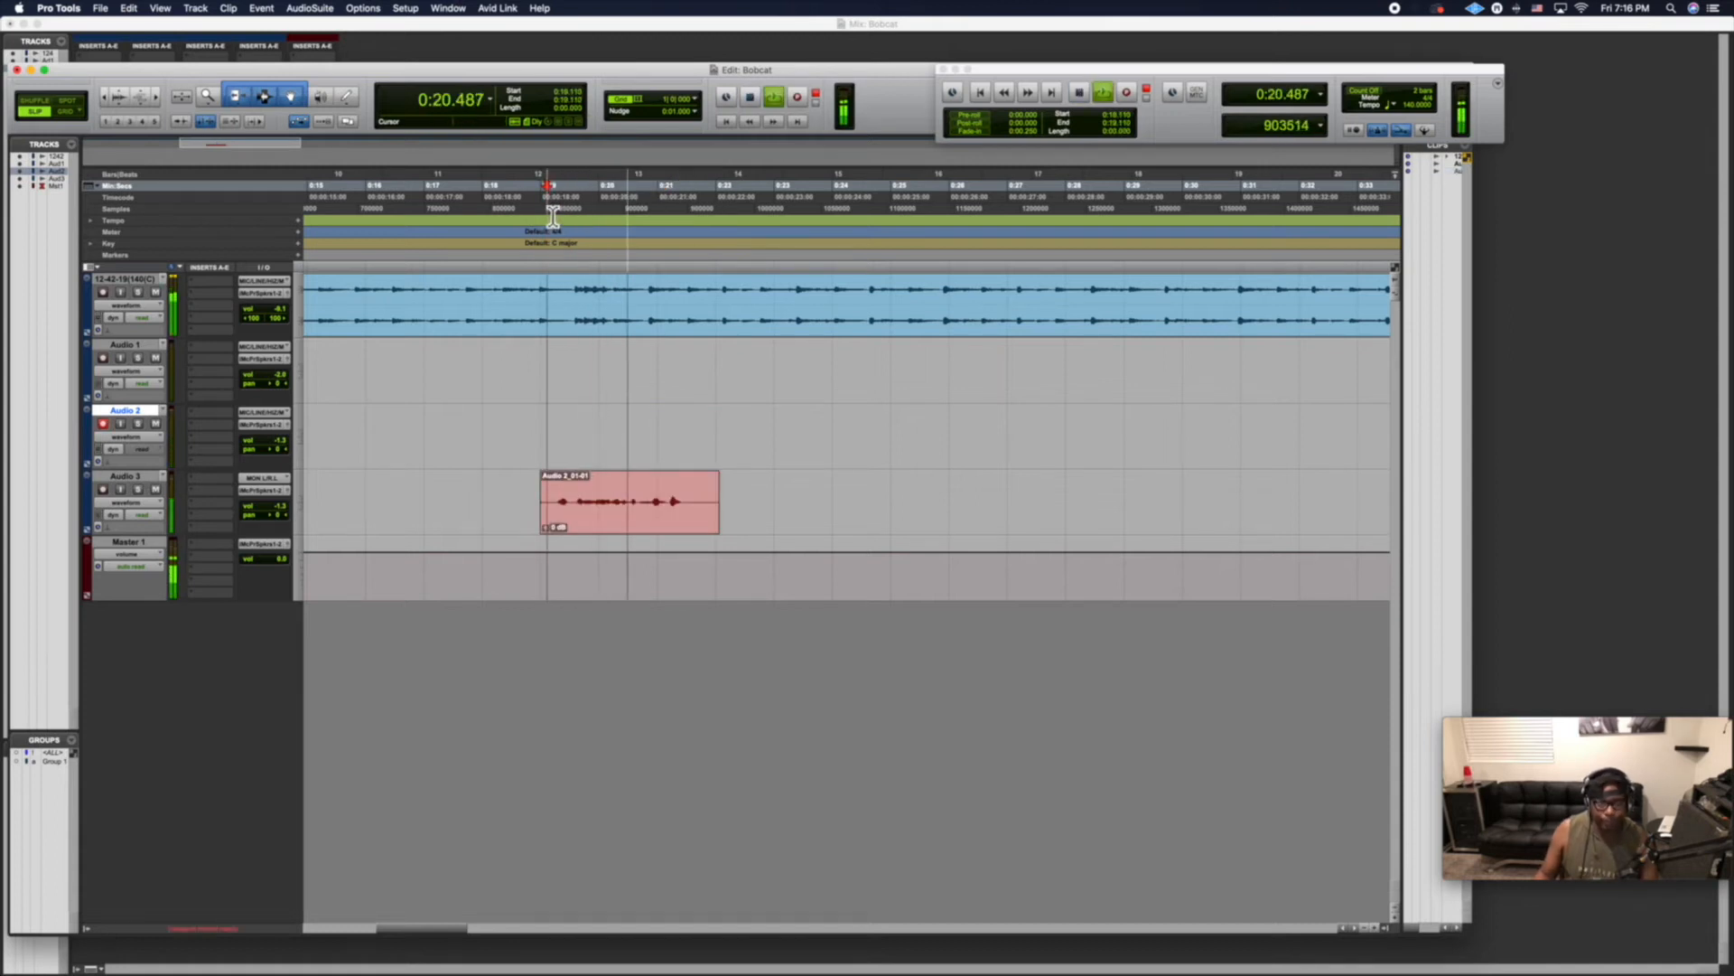
key(space)
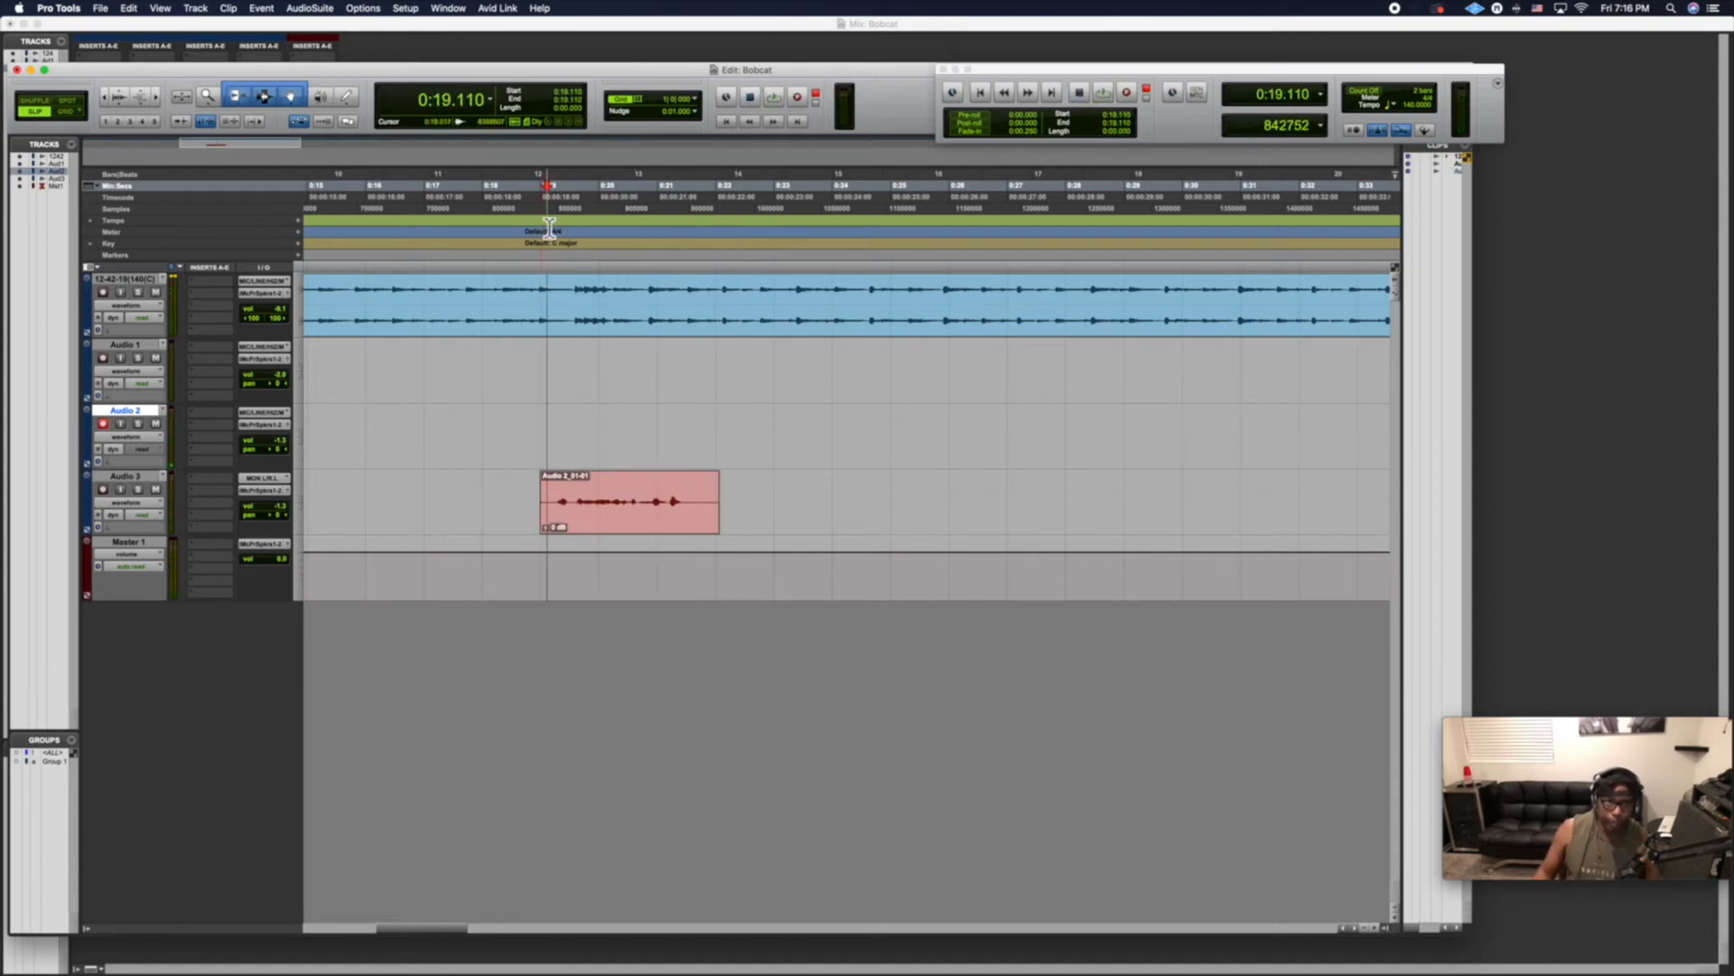
Start playback at 0:19.017 and punch in a second vocal phrase on Audio 2 from about 0:20 to 0:24.4.
click(548, 211)
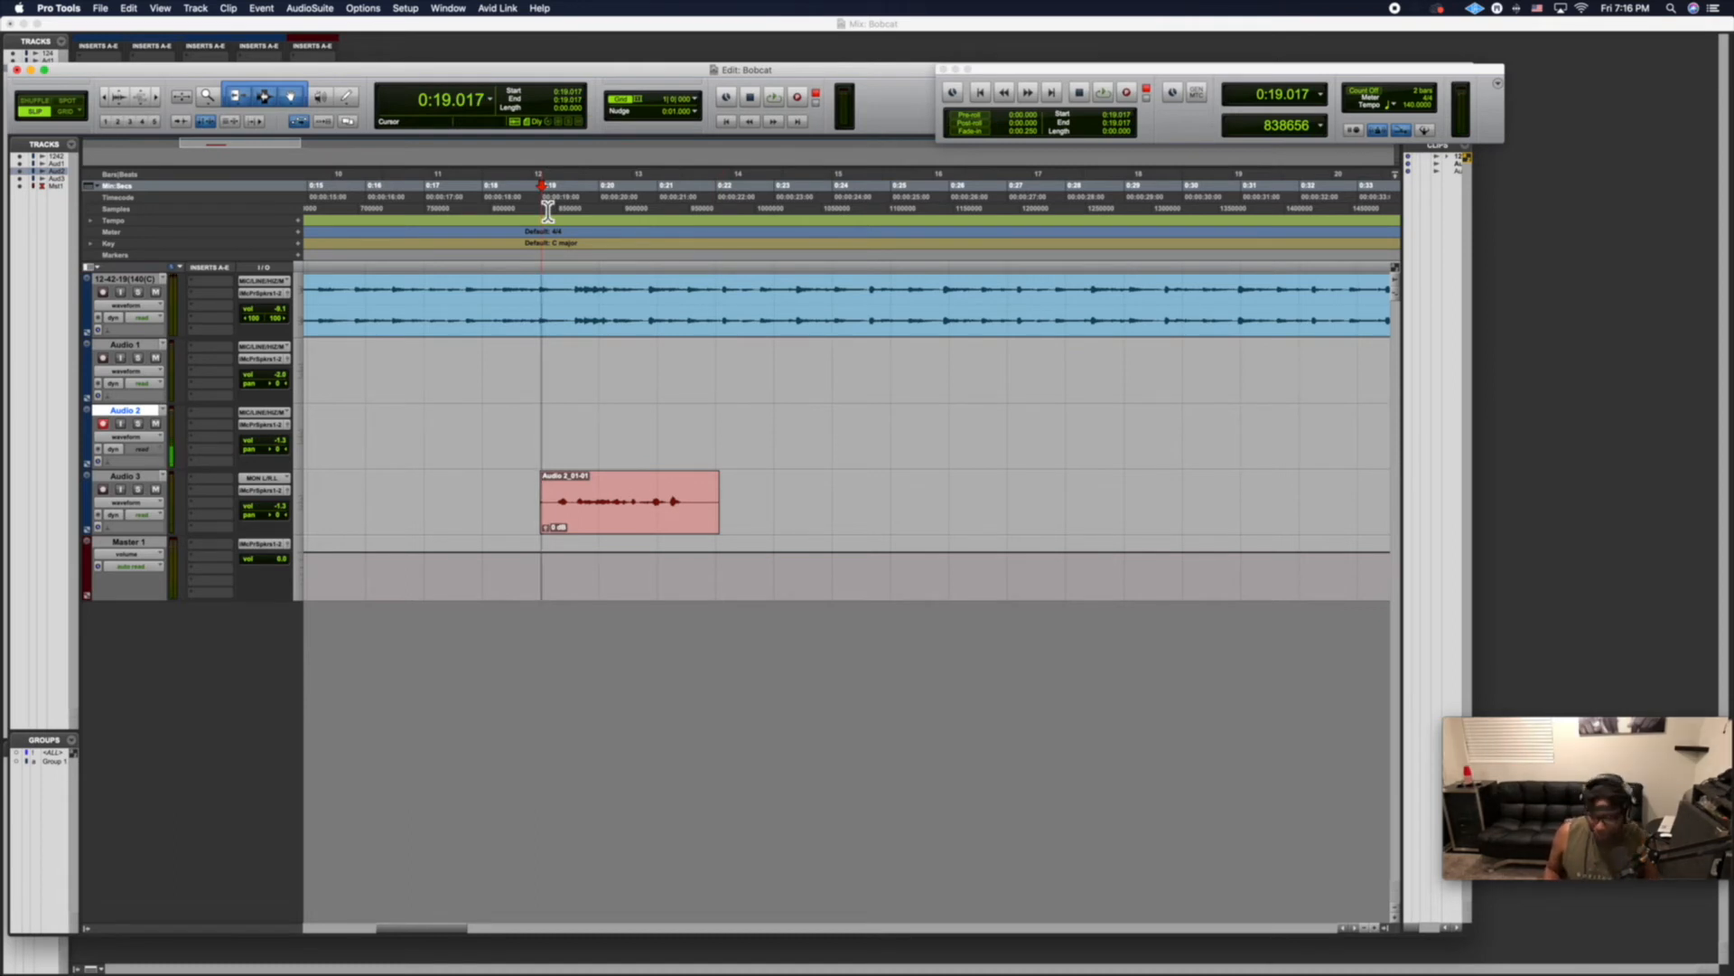
key(space)
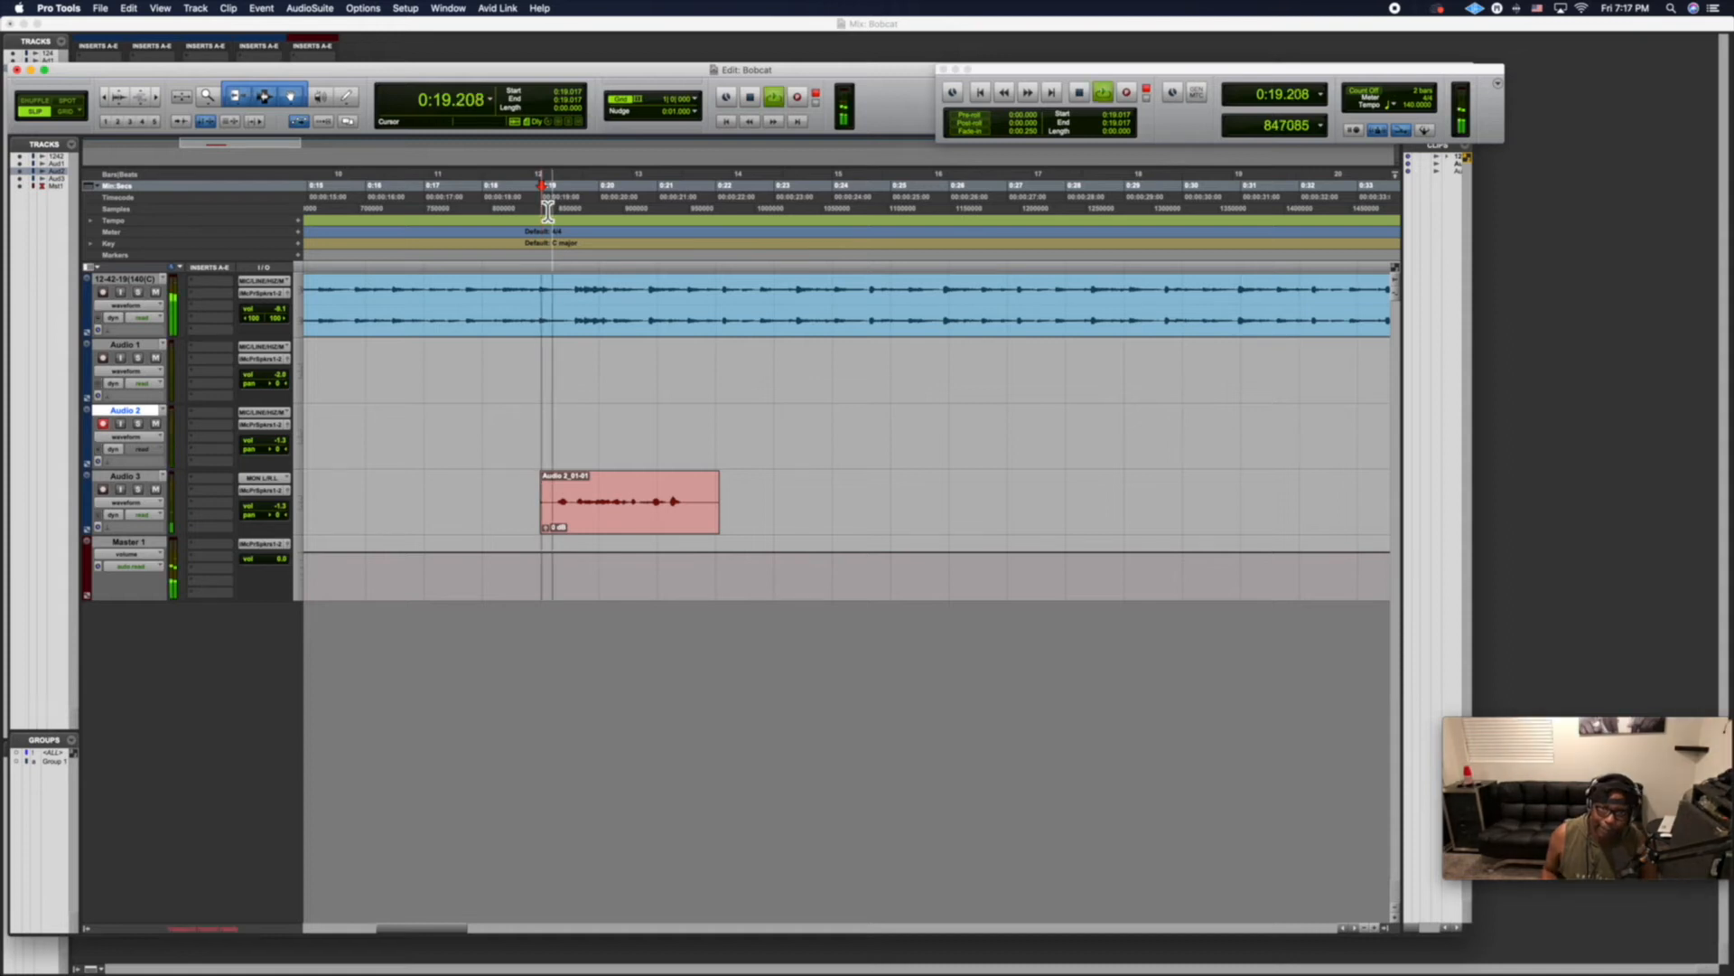
key(super+space)
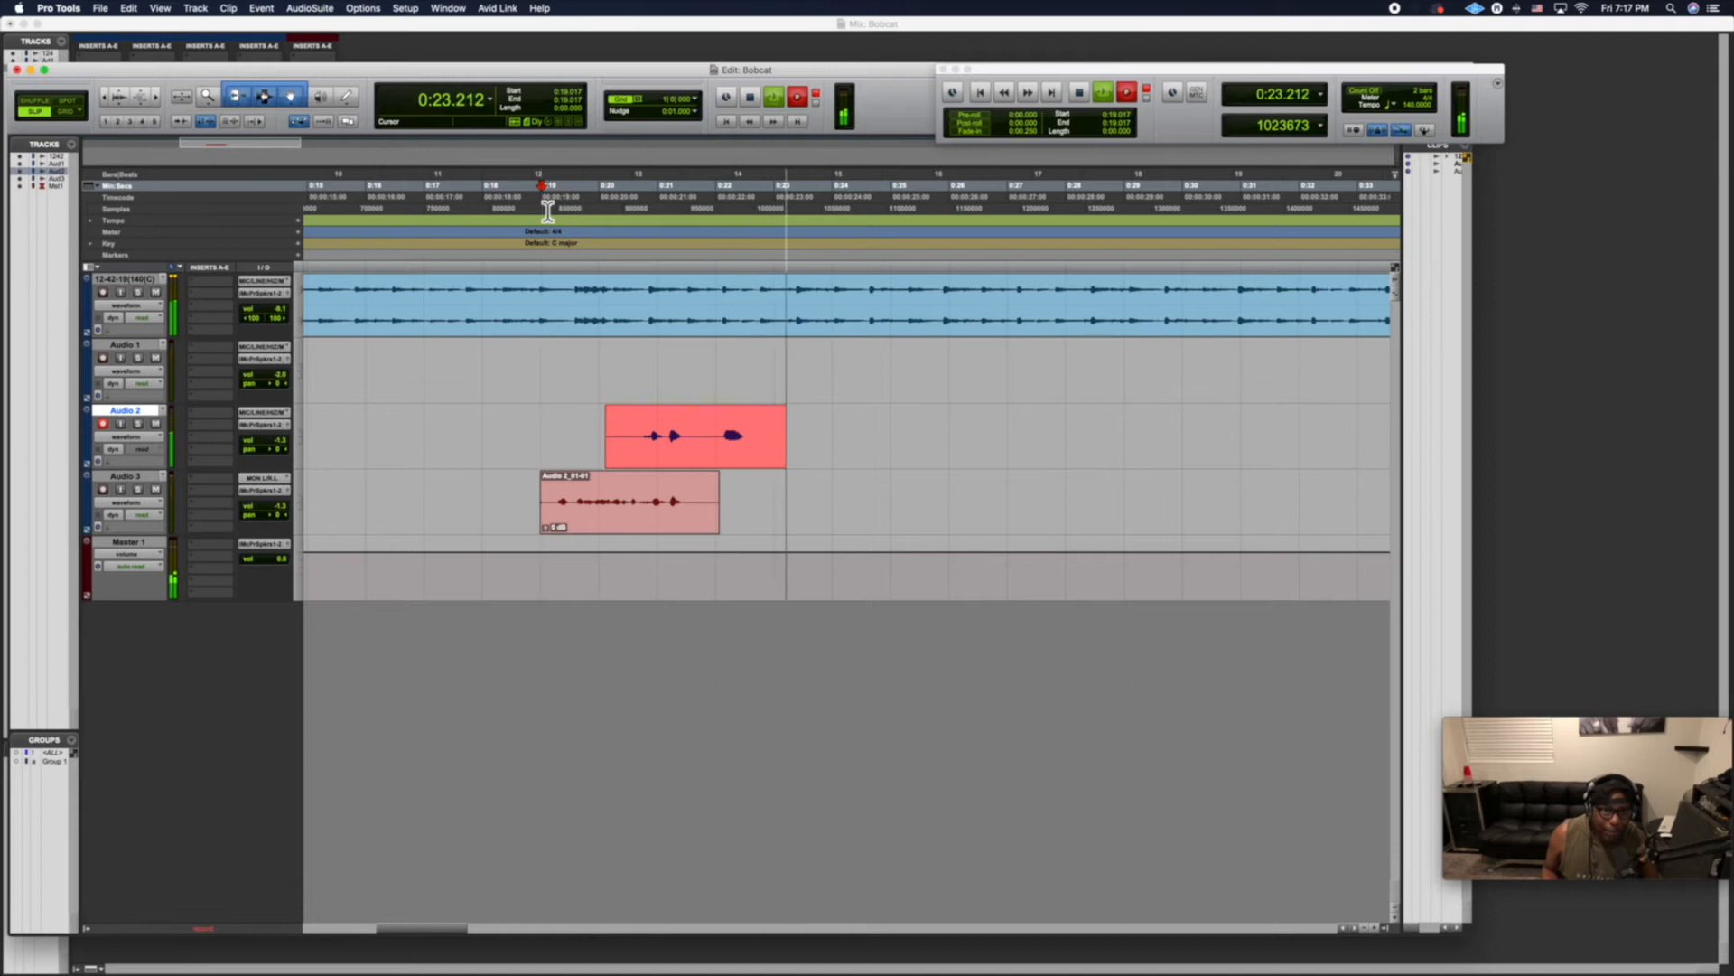
key(space)
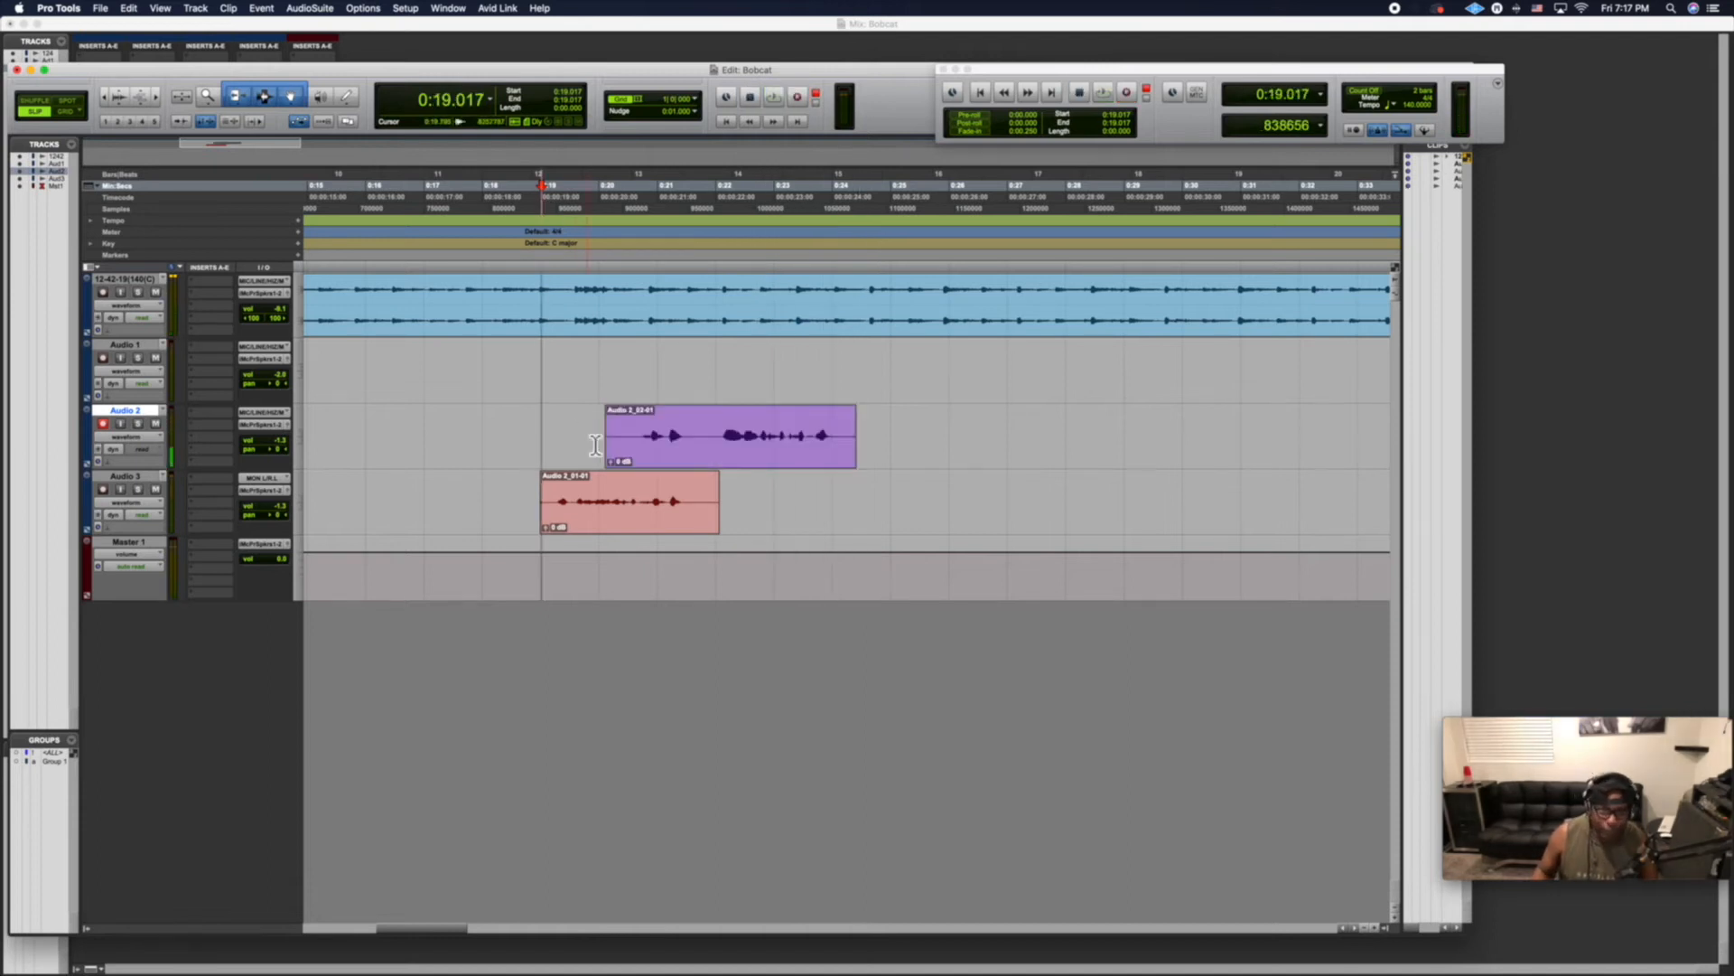
Trim the second take's start to 0:21.942, check it from 0:19.144, and move it to Audio 3 after the first clip.
drag(608, 429, 721, 423)
click(553, 193)
key(space)
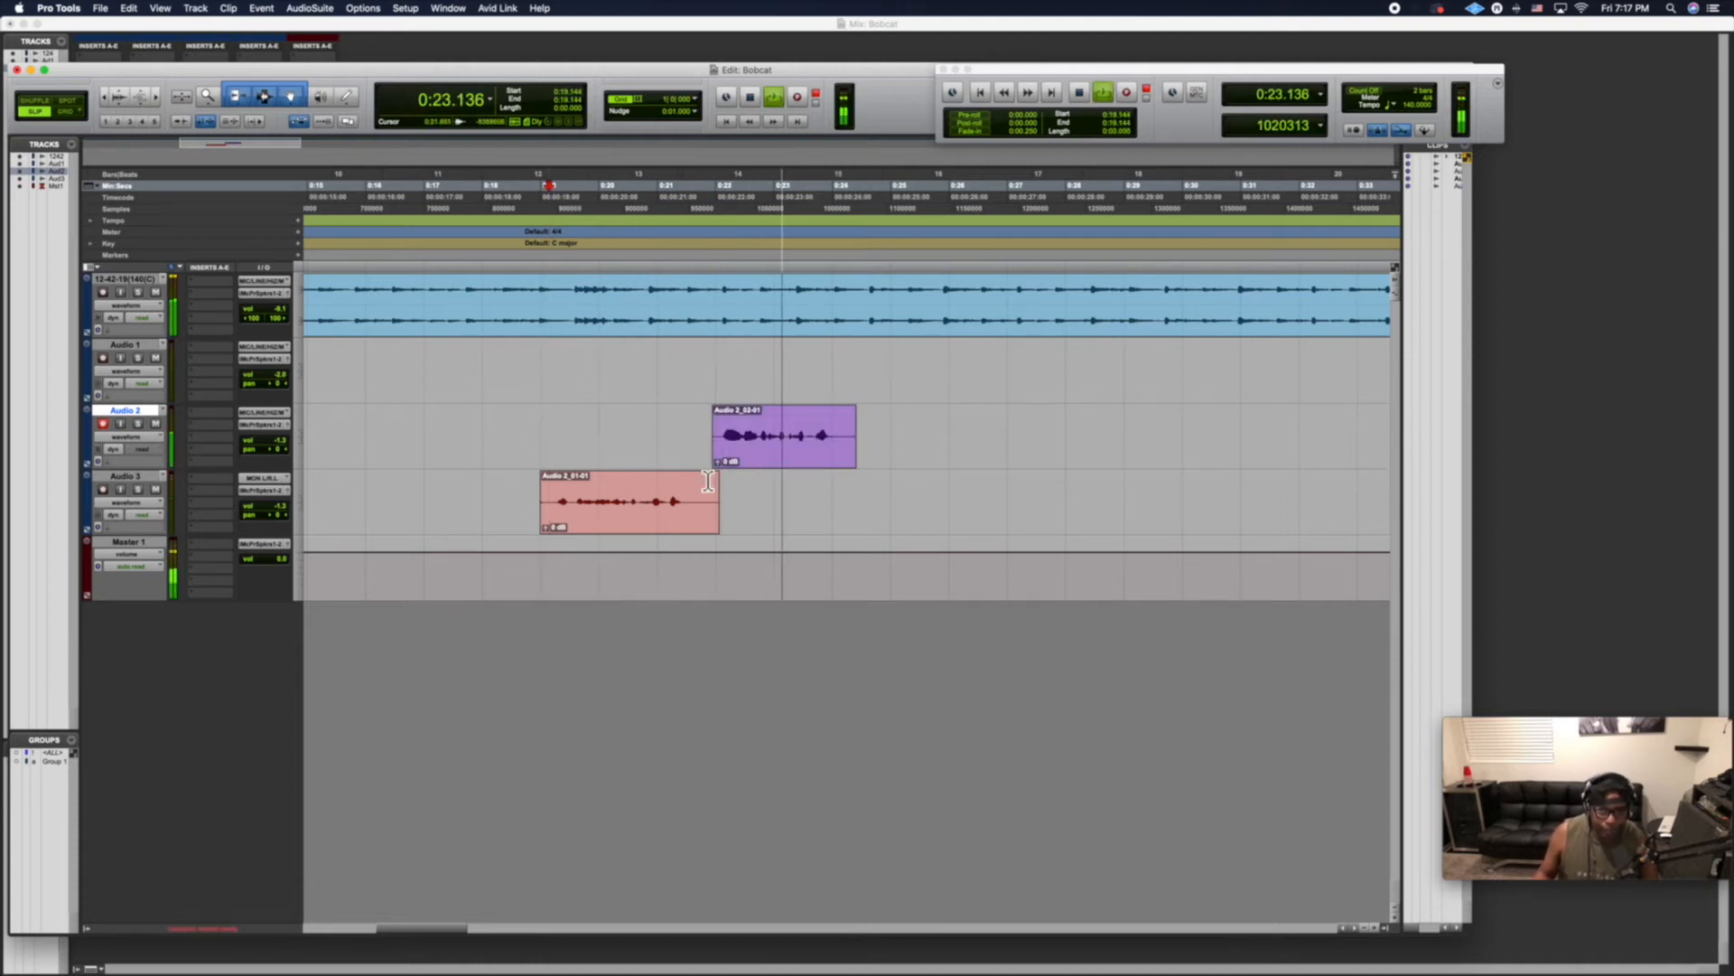
key(space)
drag(723, 465, 769, 522)
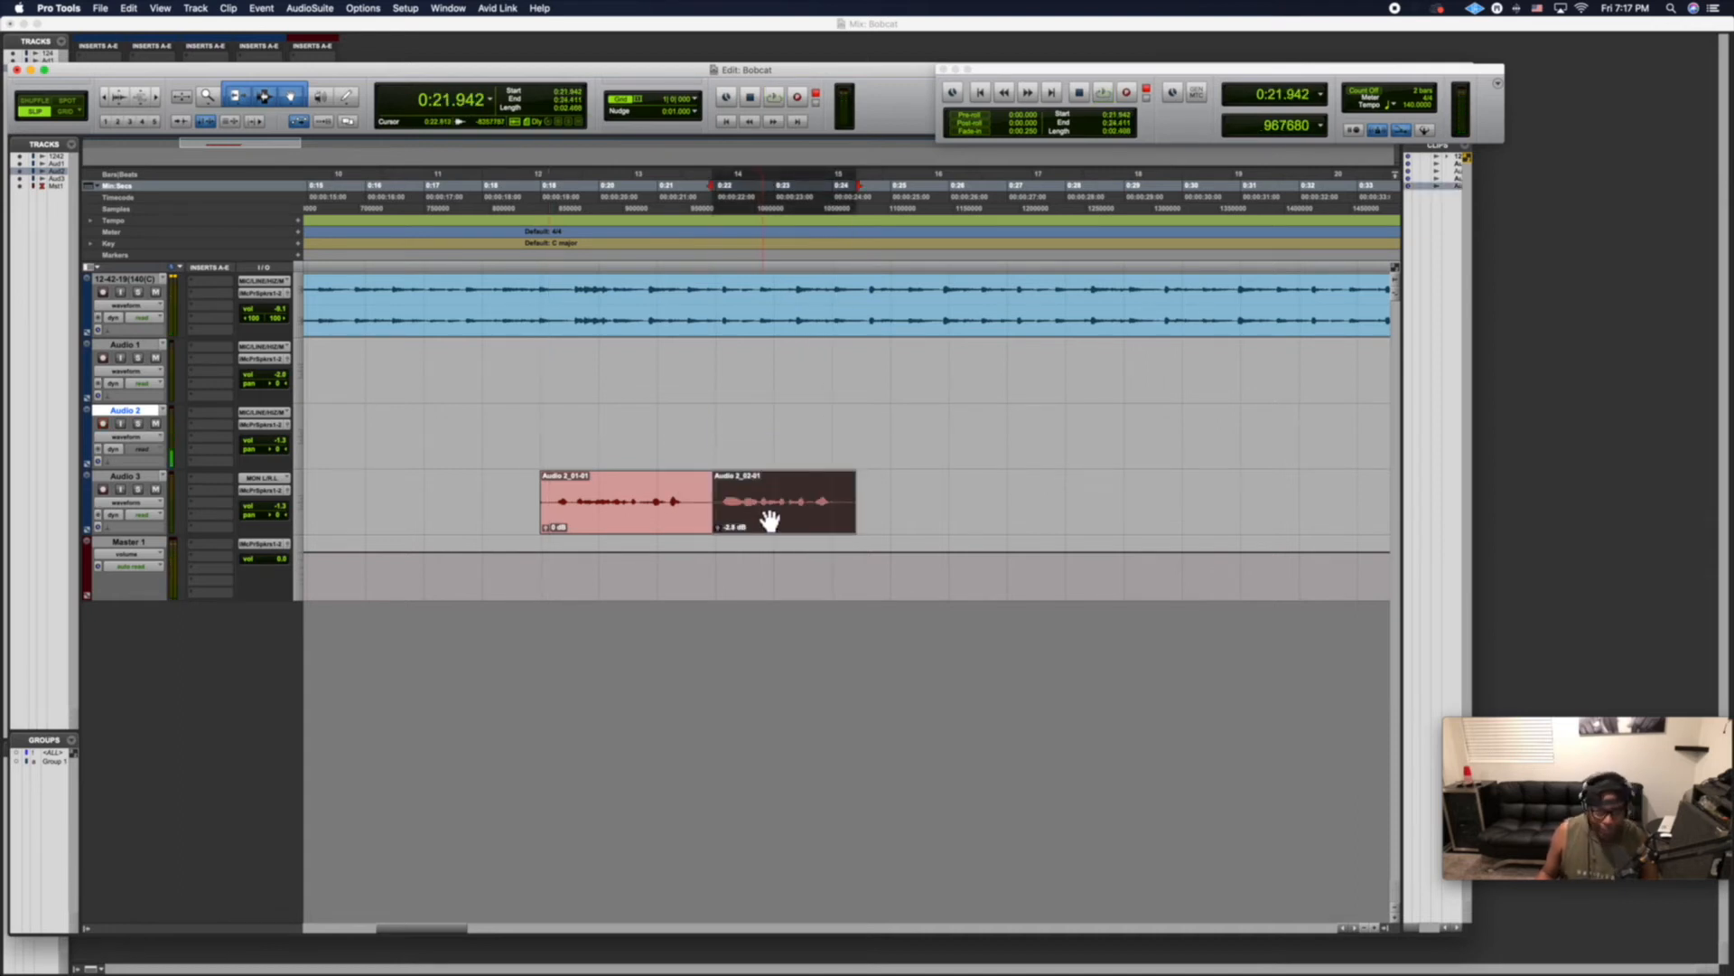
Start playback at 0:21.536 and punch in a third vocal phrase on Audio 2 from about 0:24.5.
click(688, 353)
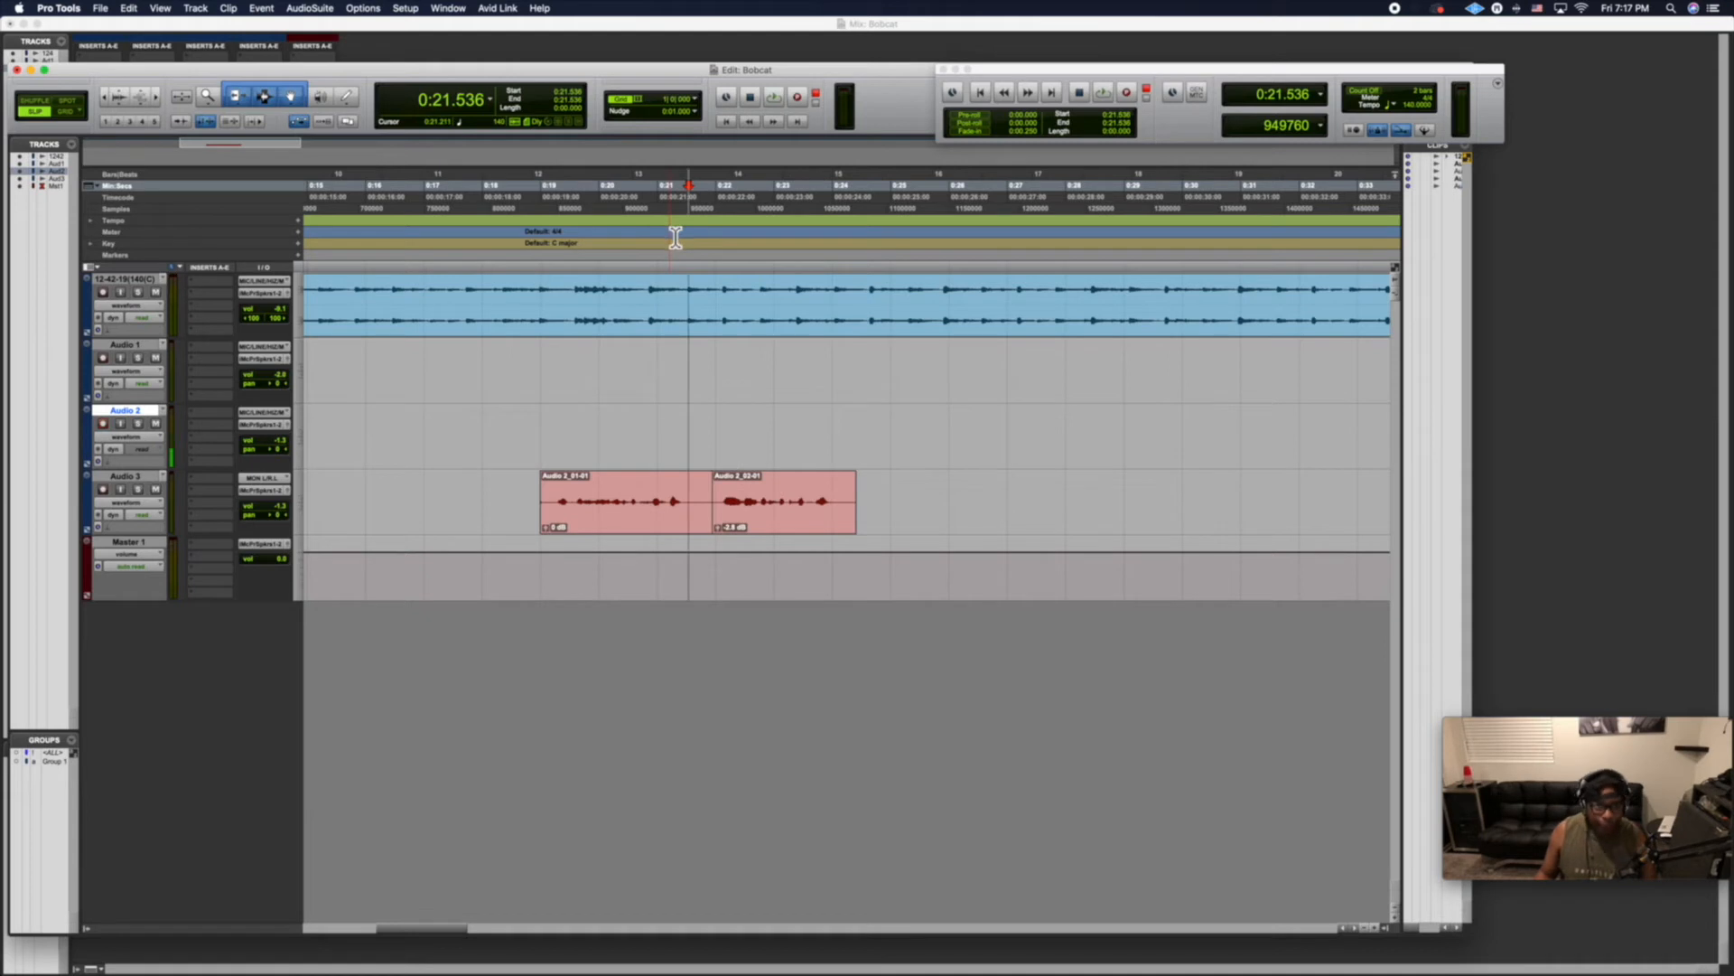
key(space)
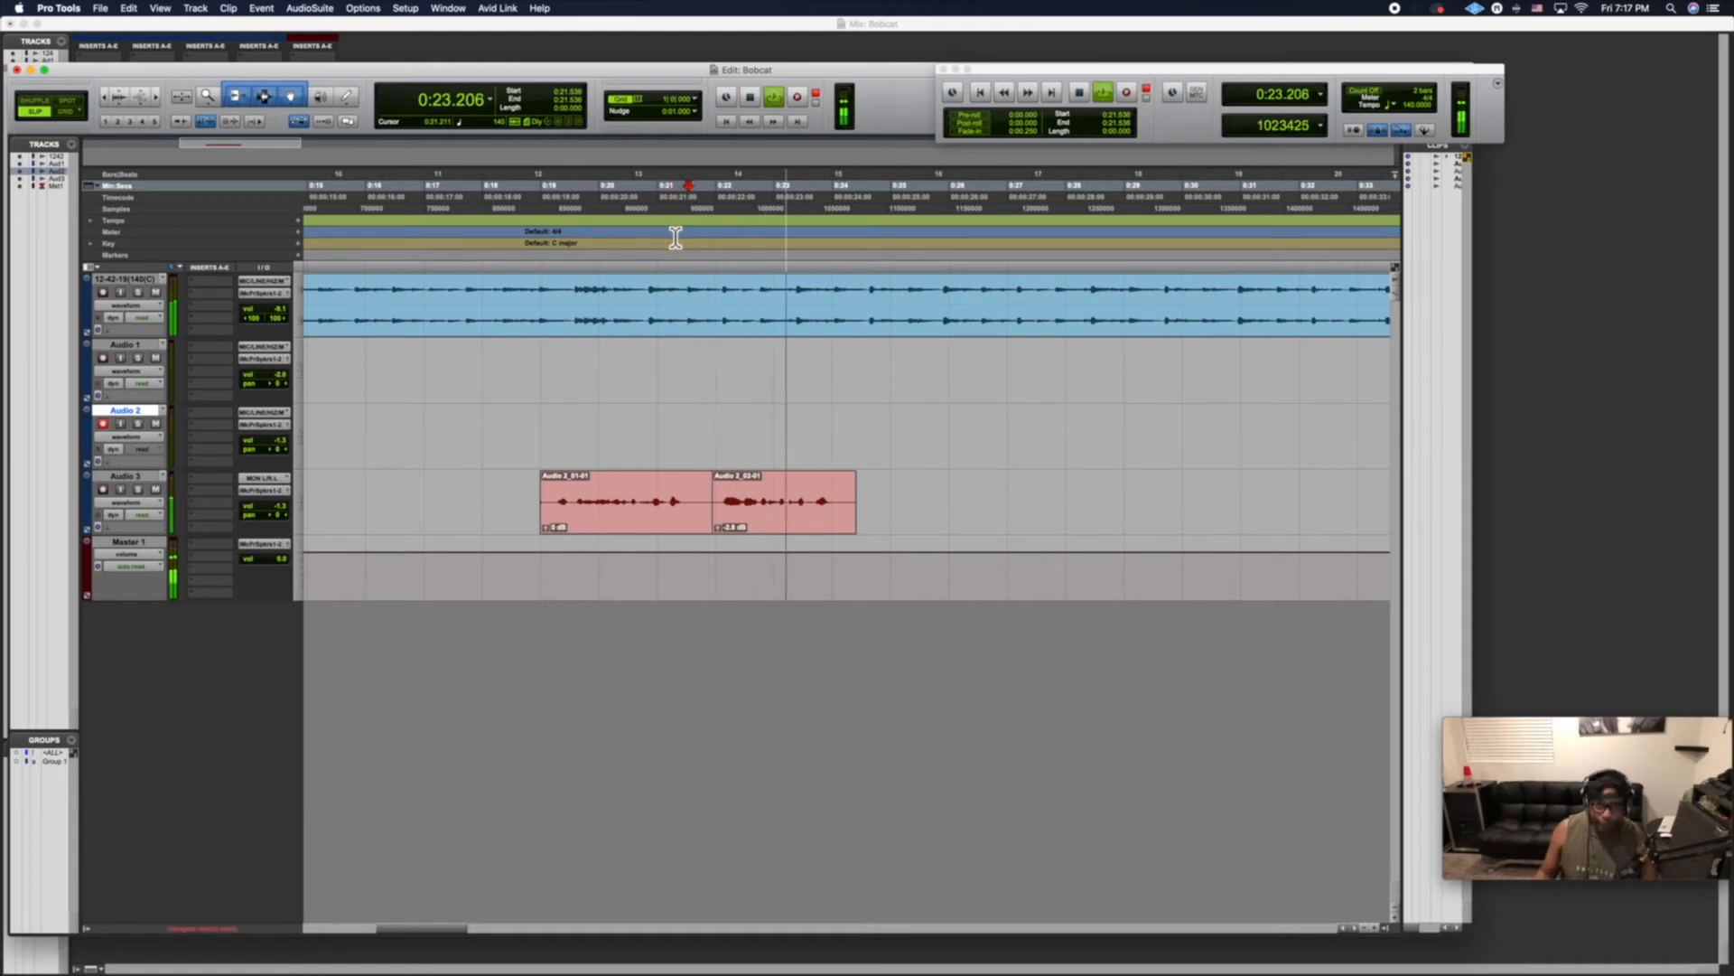
key(super+space)
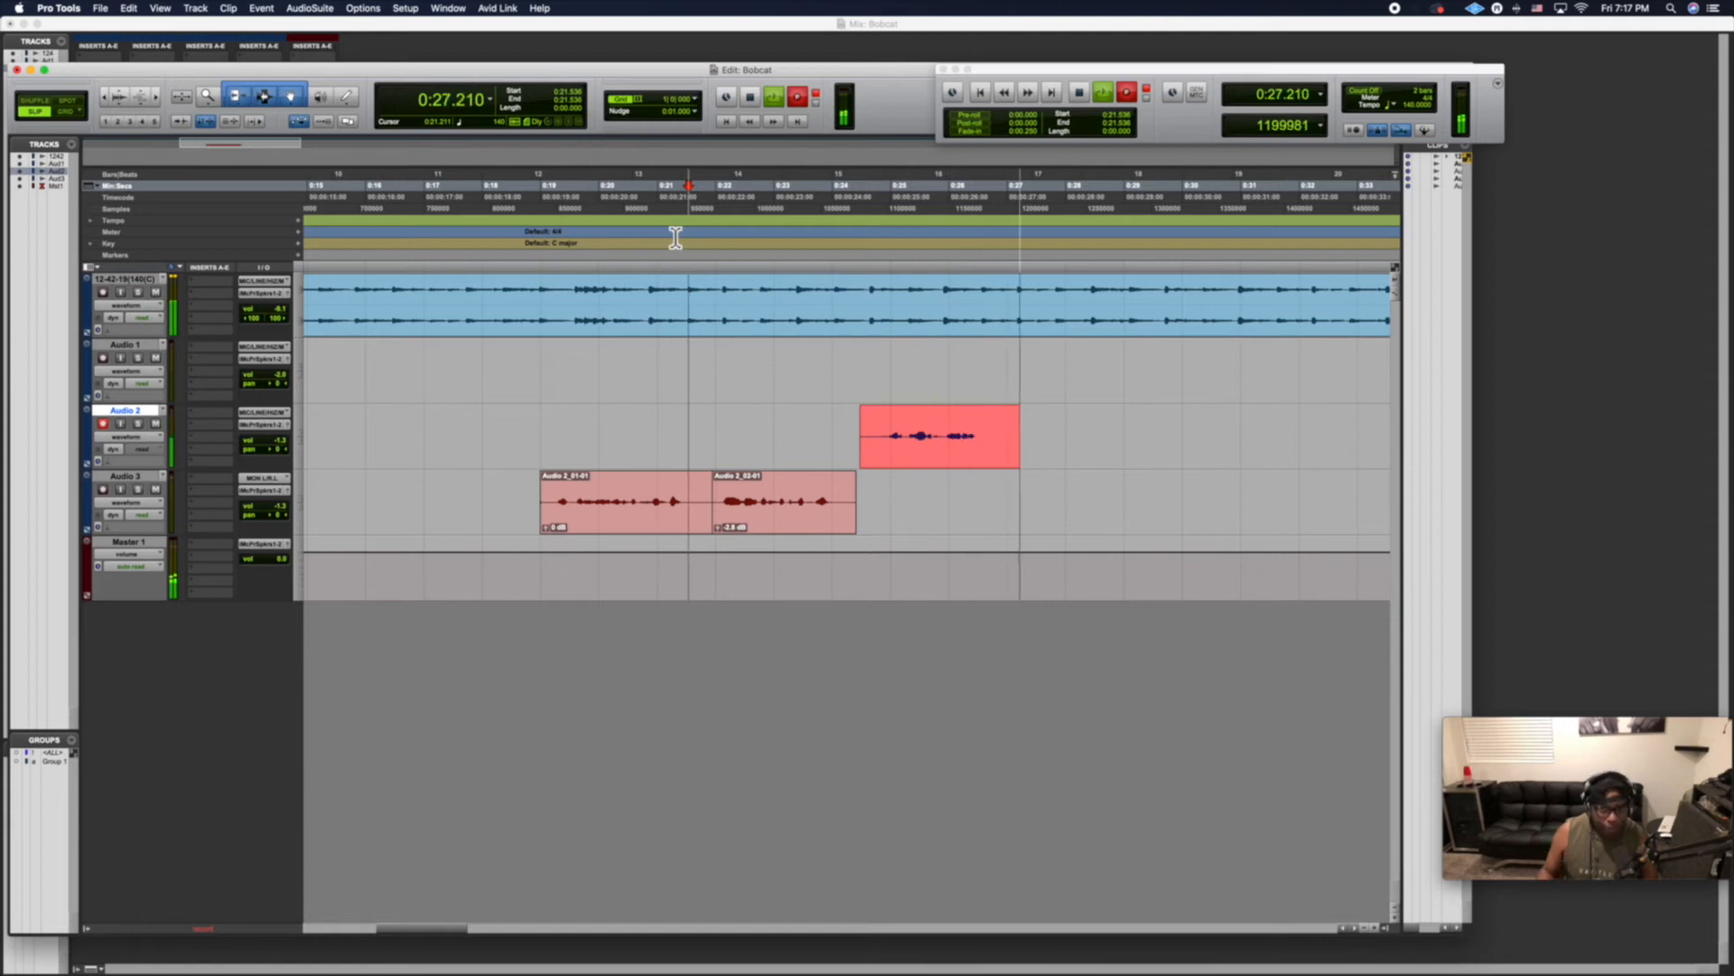
key(space)
Audition the third take from 0:24.589, trim its start to 0:24.671, and move it to Audio 3 for another listen.
click(871, 213)
key(space)
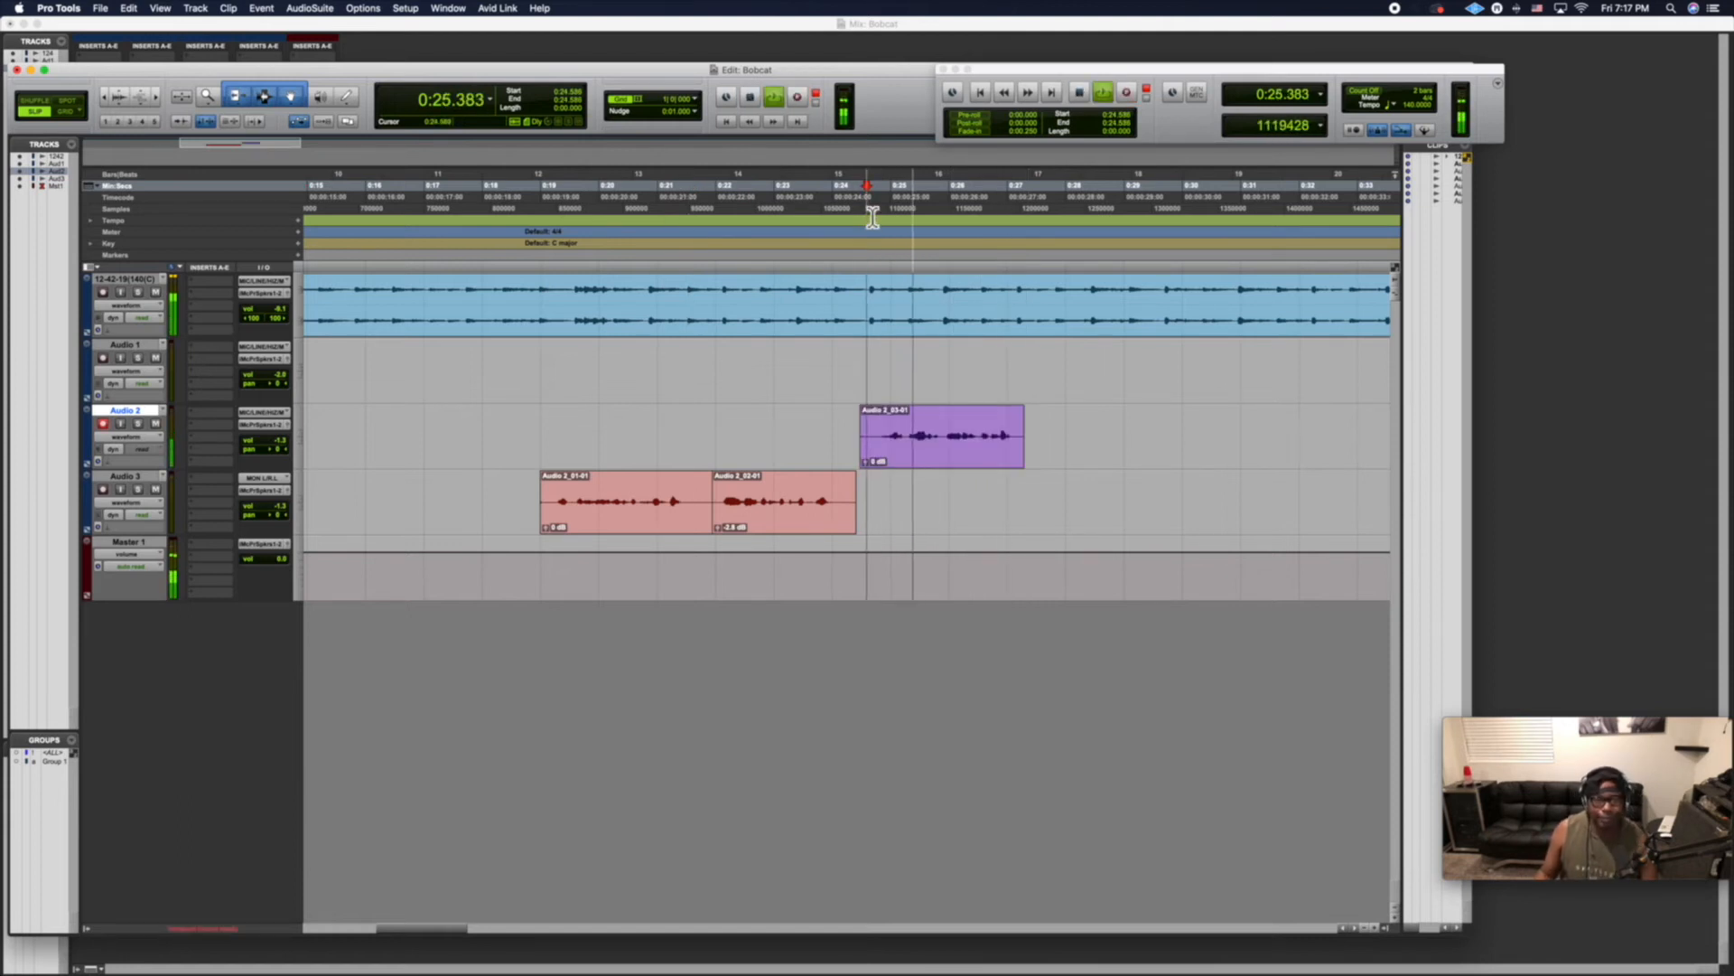
key(space)
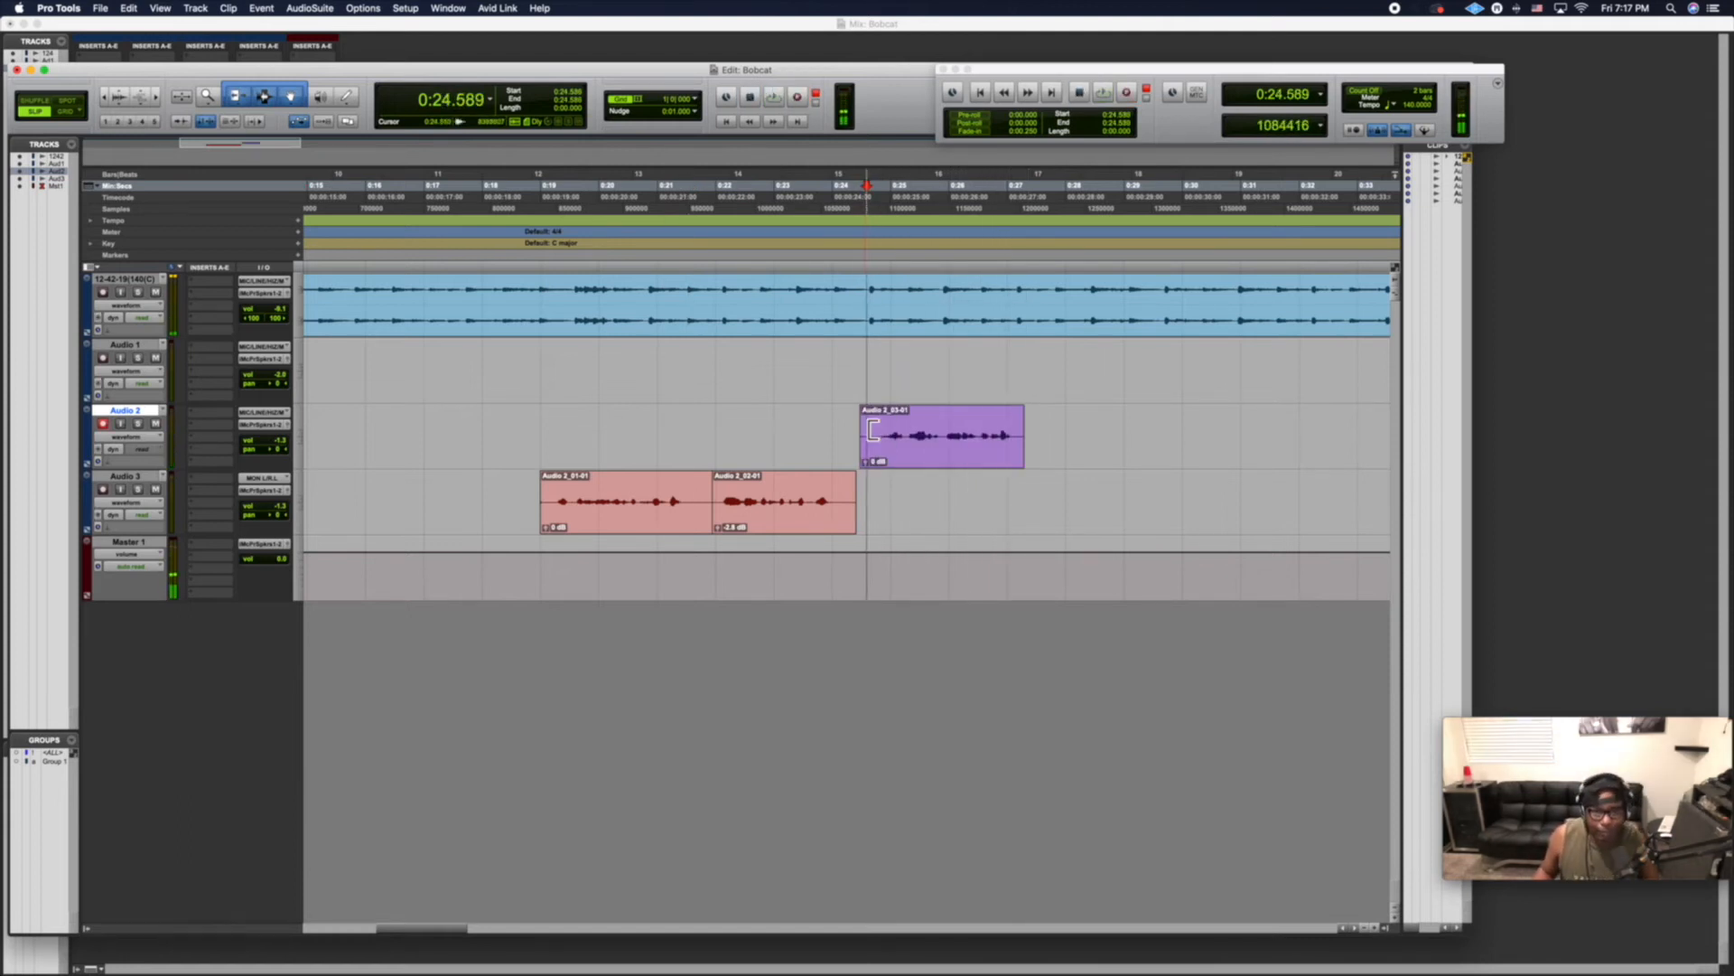
drag(867, 421, 928, 482)
key(space)
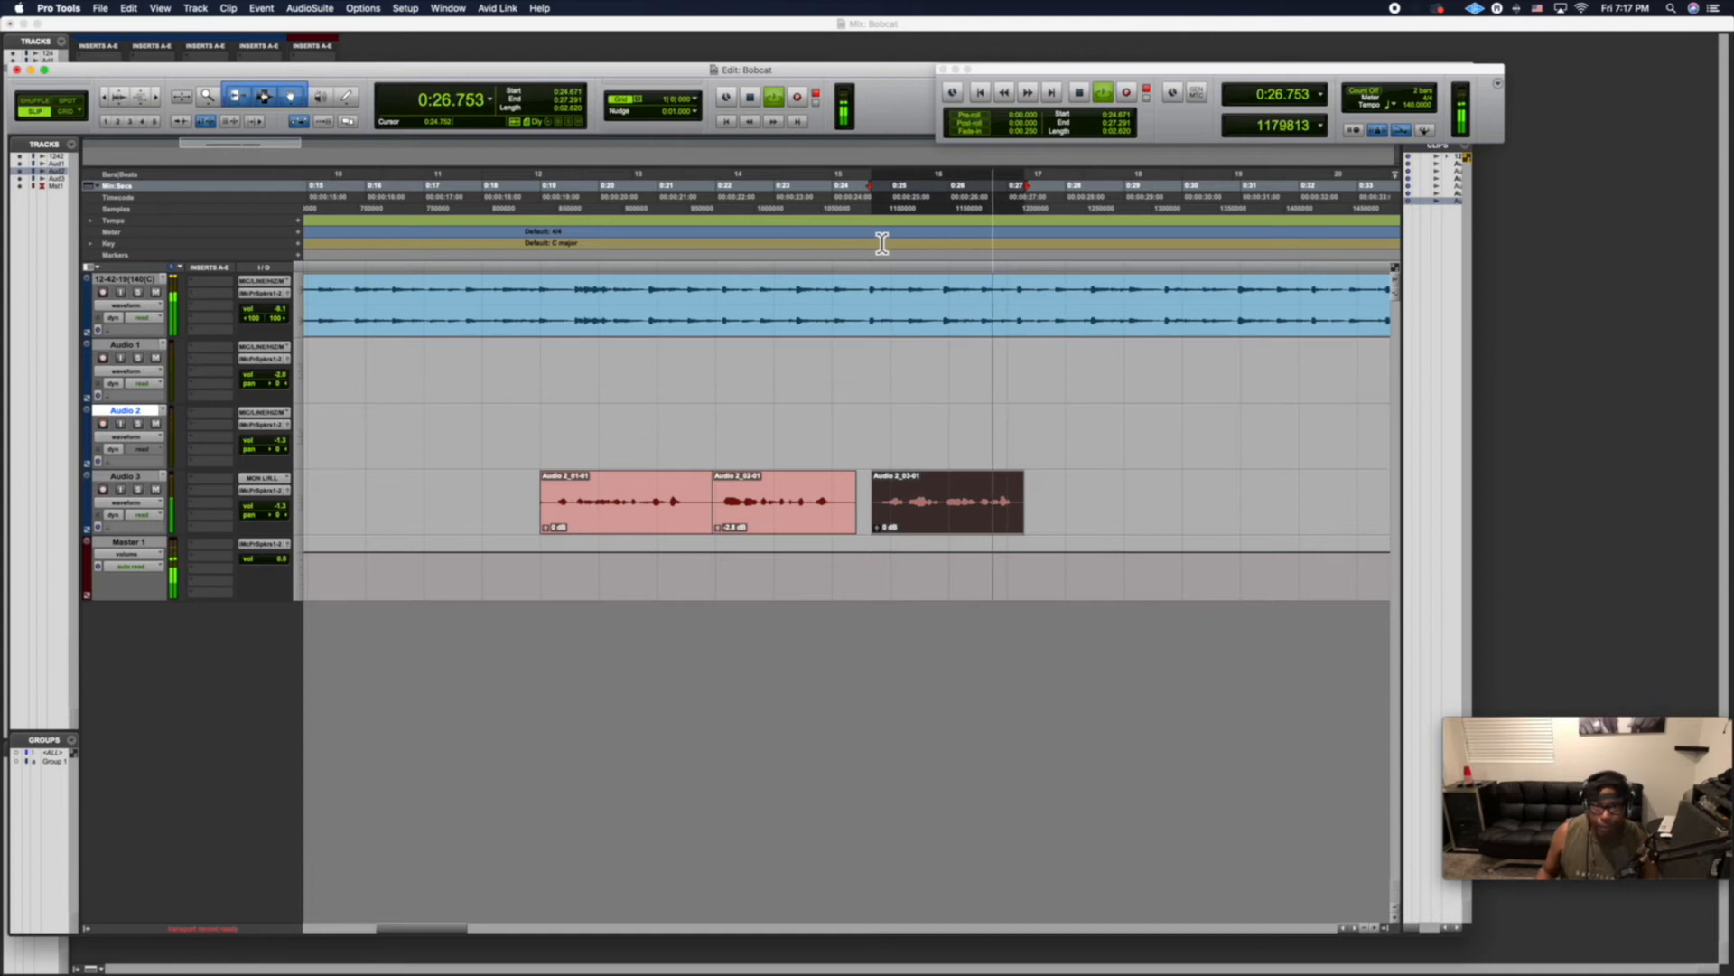
key(space)
Try punching in a fourth vocal phrase on Audio 2 with playback starting at 0:24.566, and undo the take.
click(869, 213)
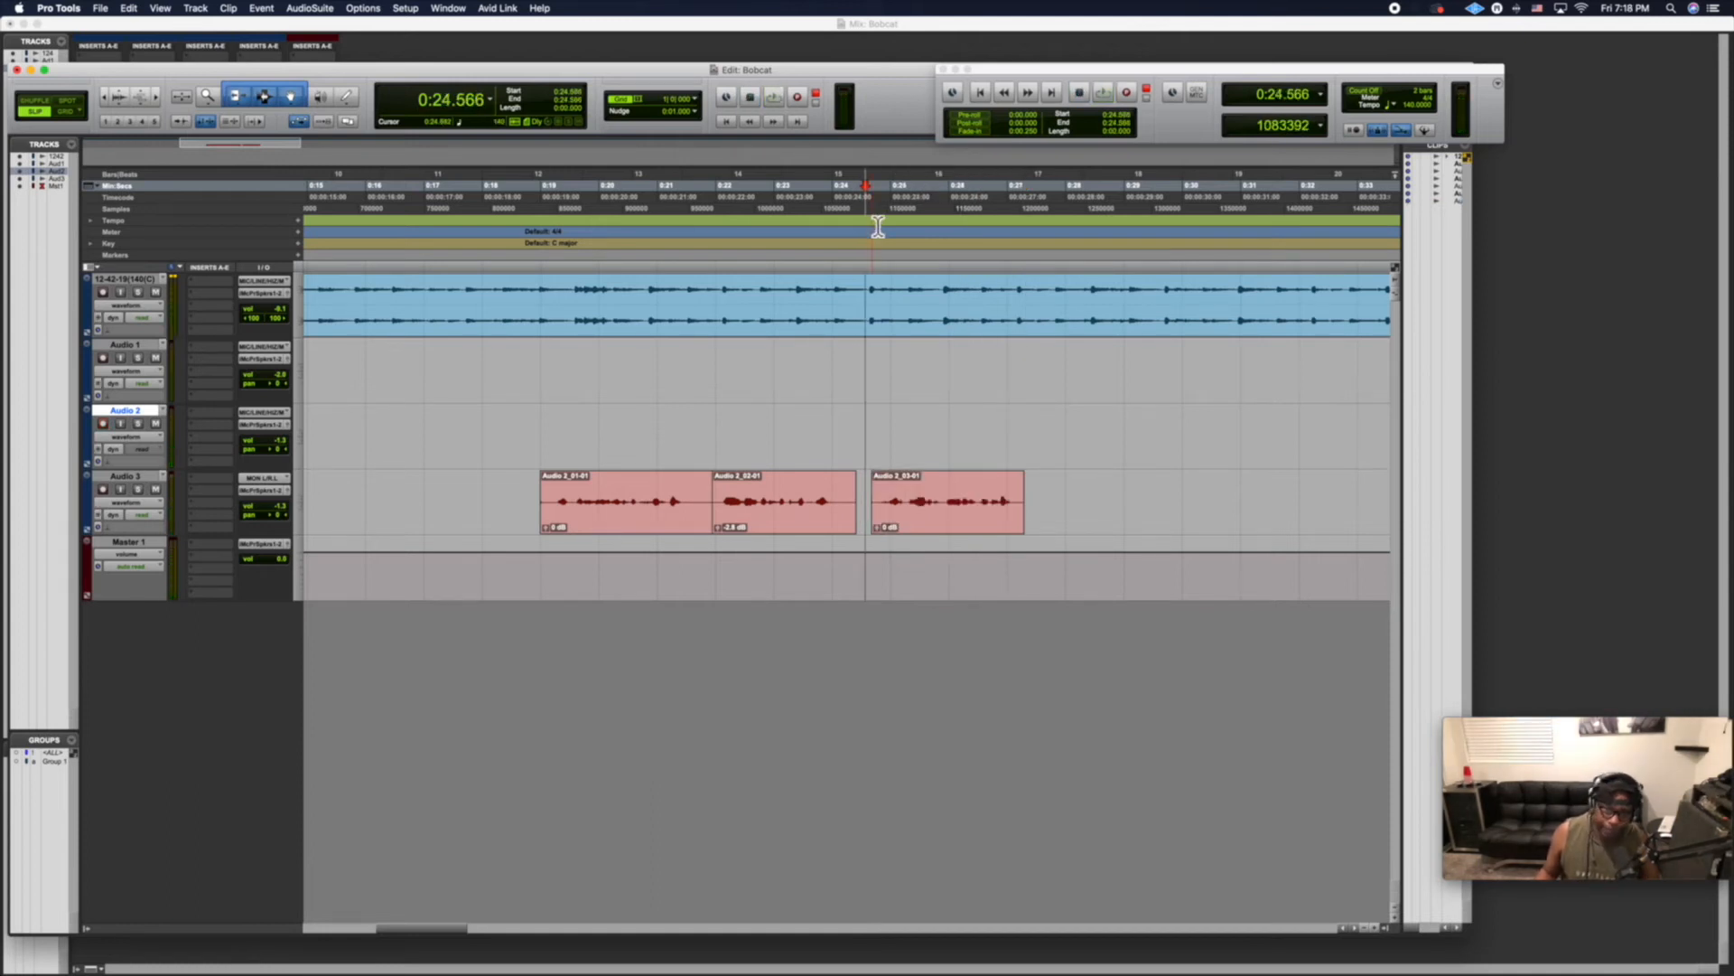
key(space)
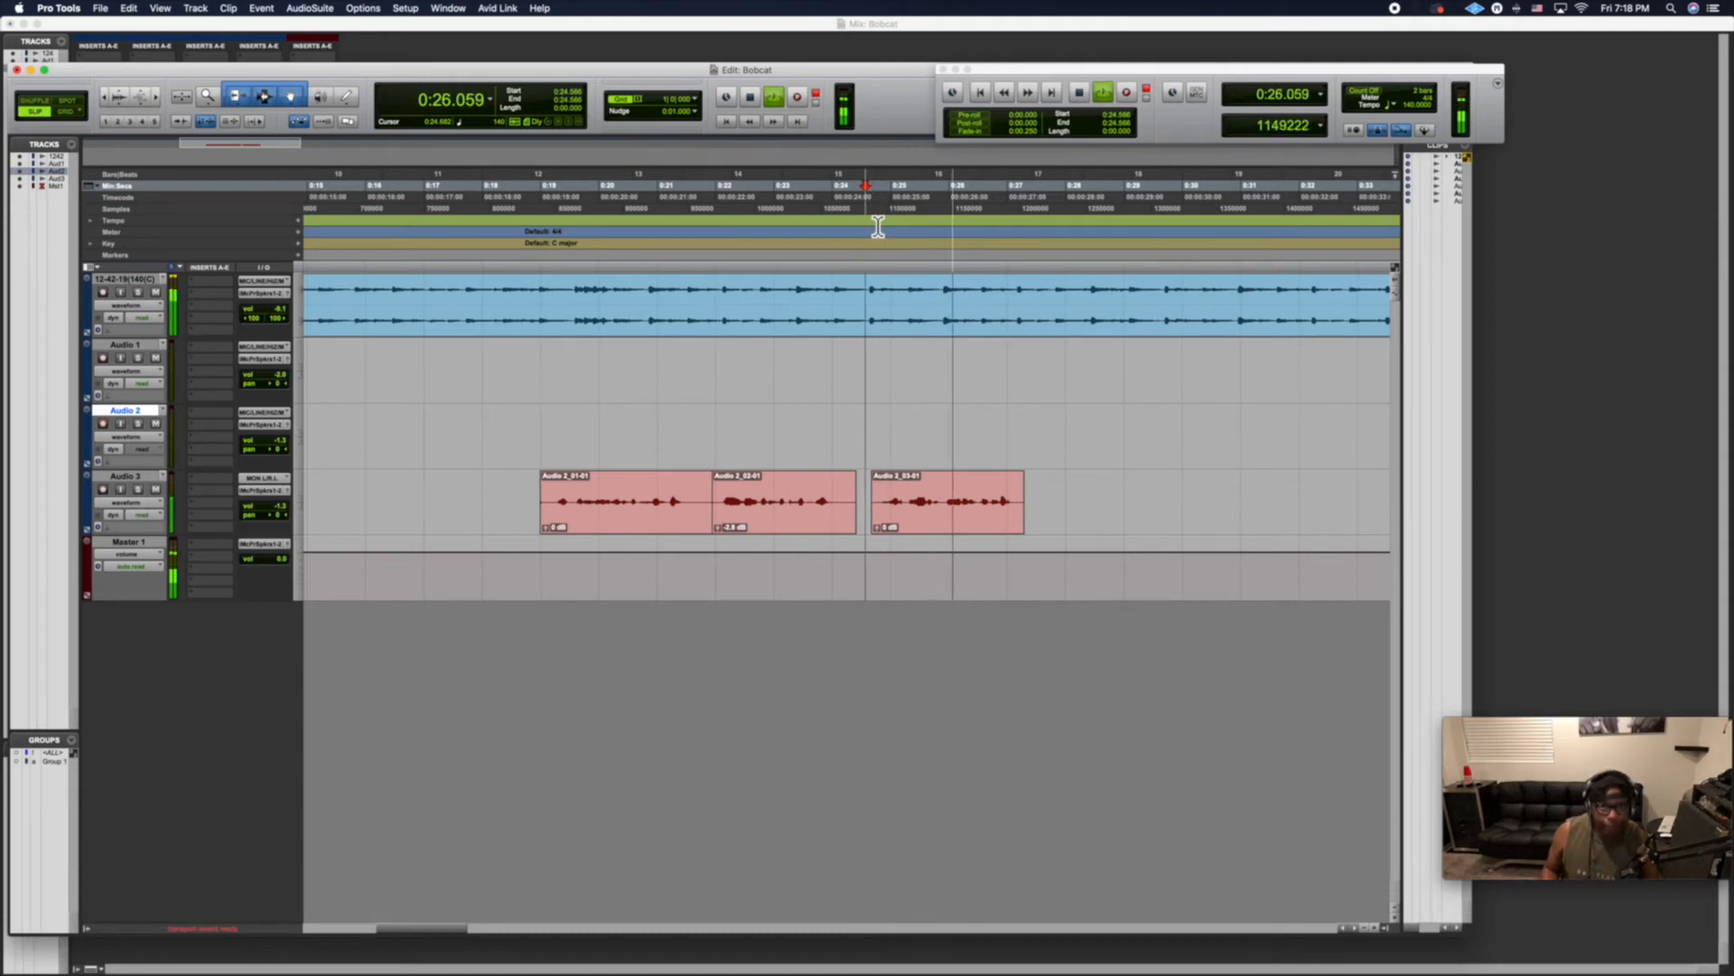
key(super+space)
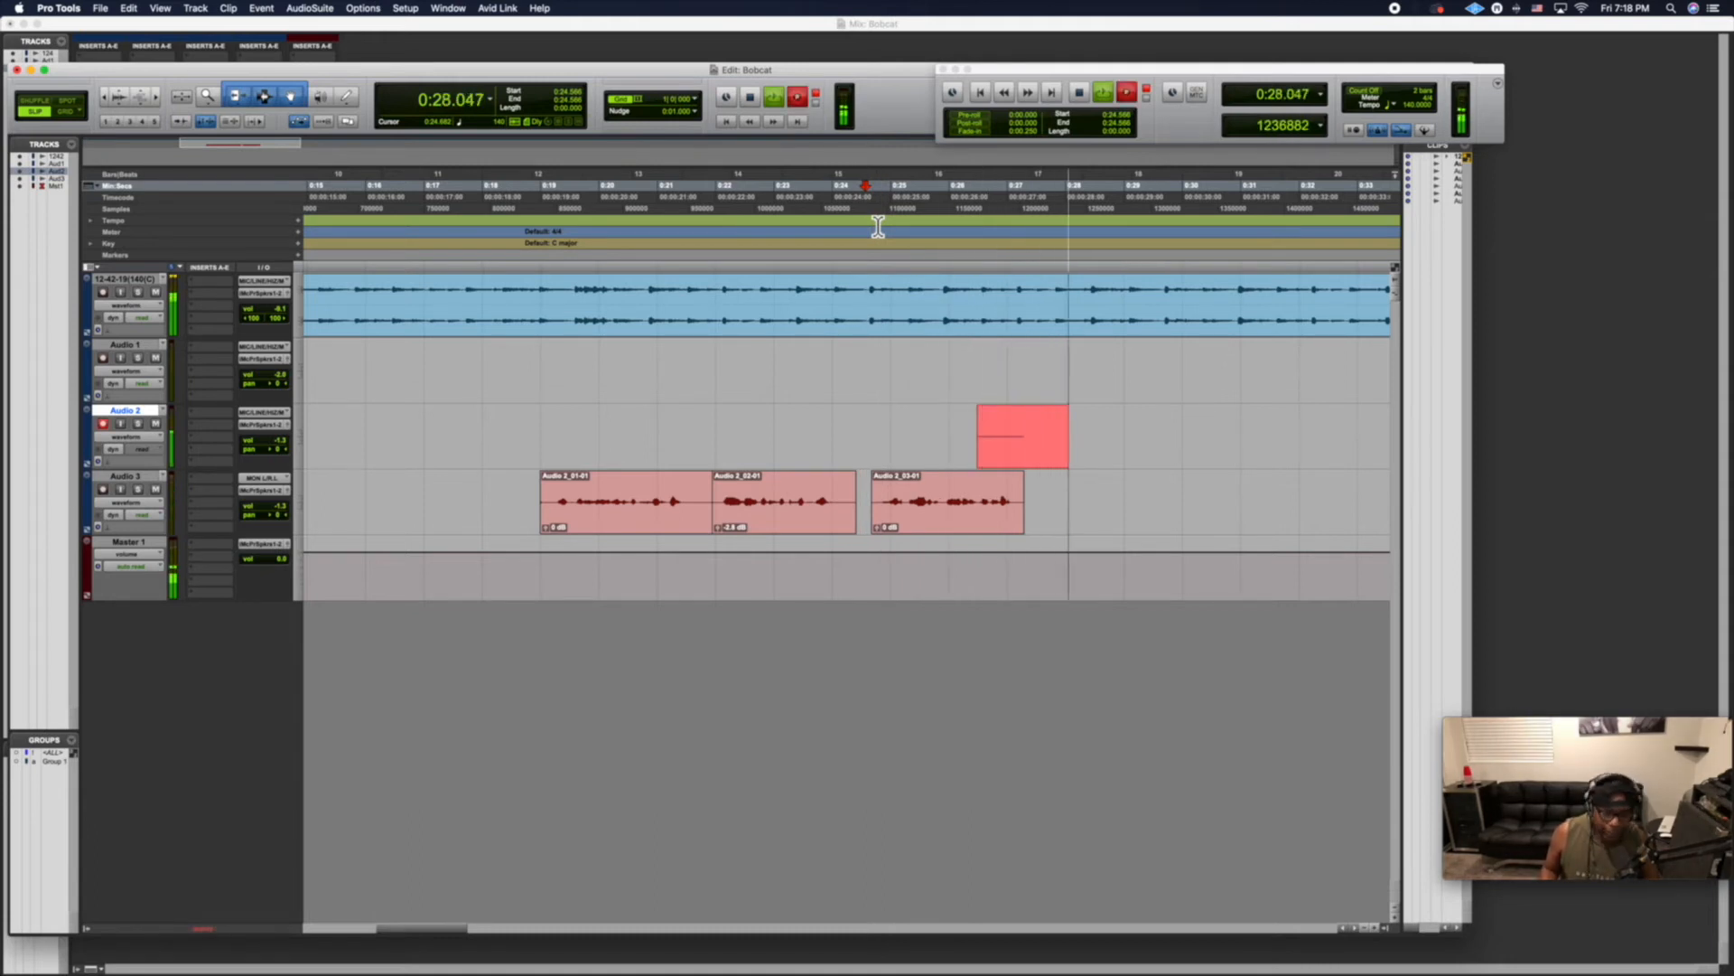
key(space)
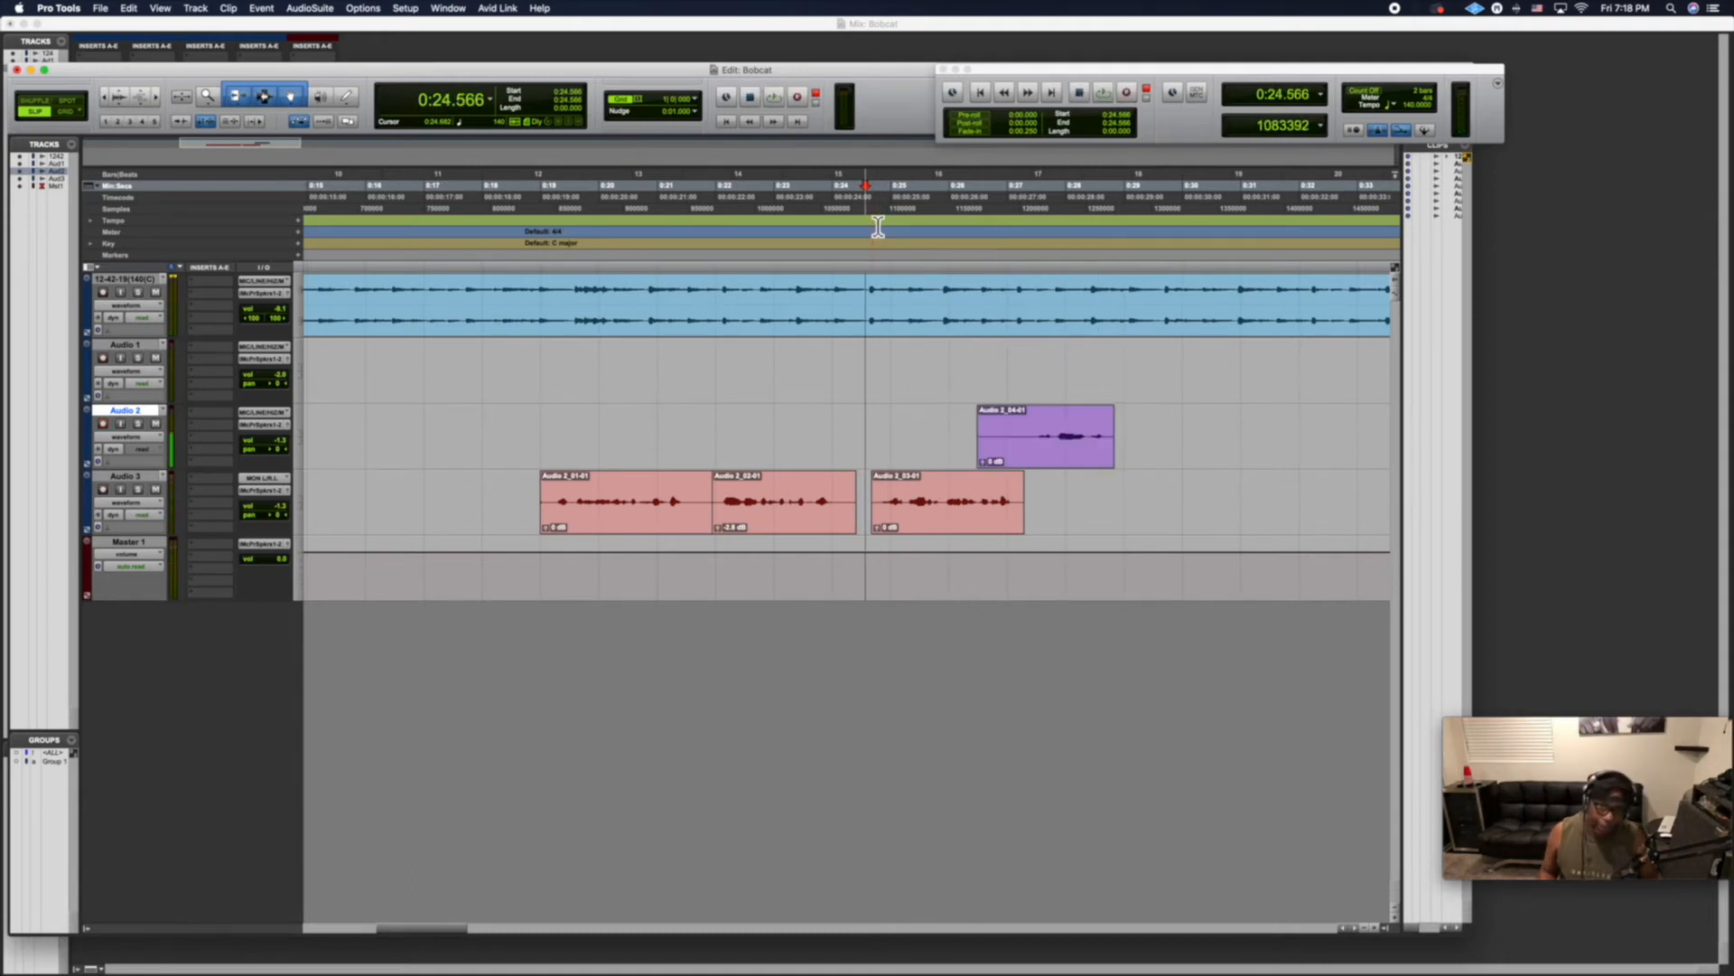
key(super+z)
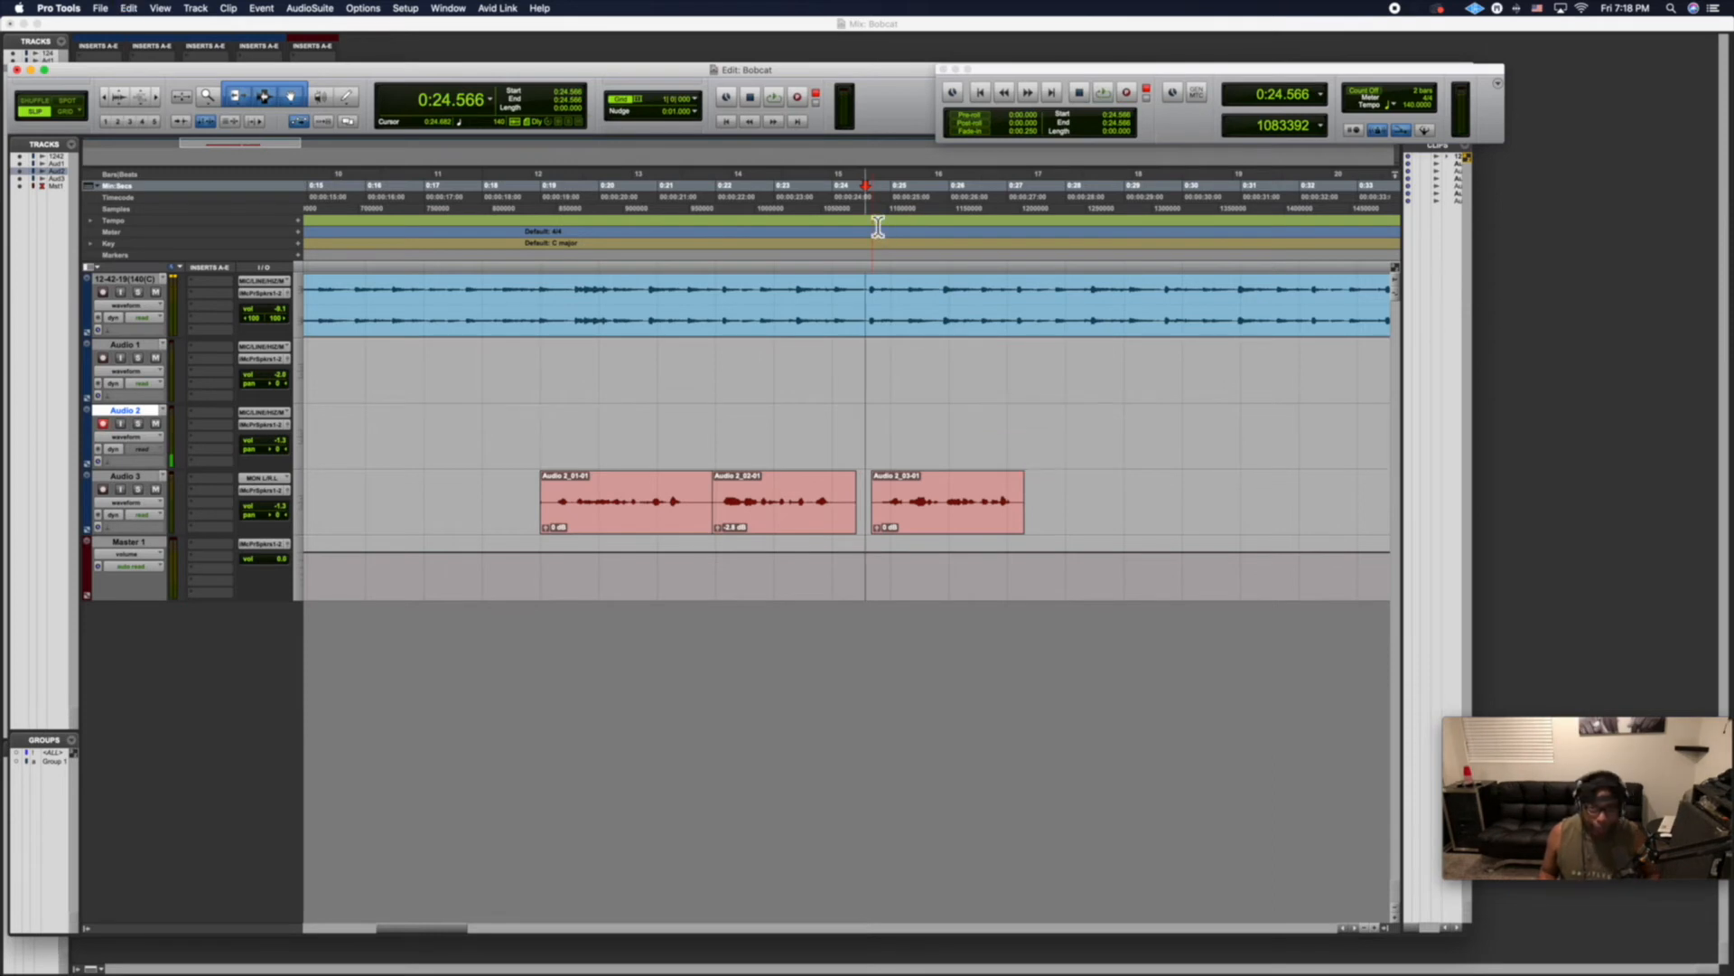
Record the fourth phrase on Audio 2, trim its start to 0:27.399, and move it to Audio 3 after the third clip.
key(super+space)
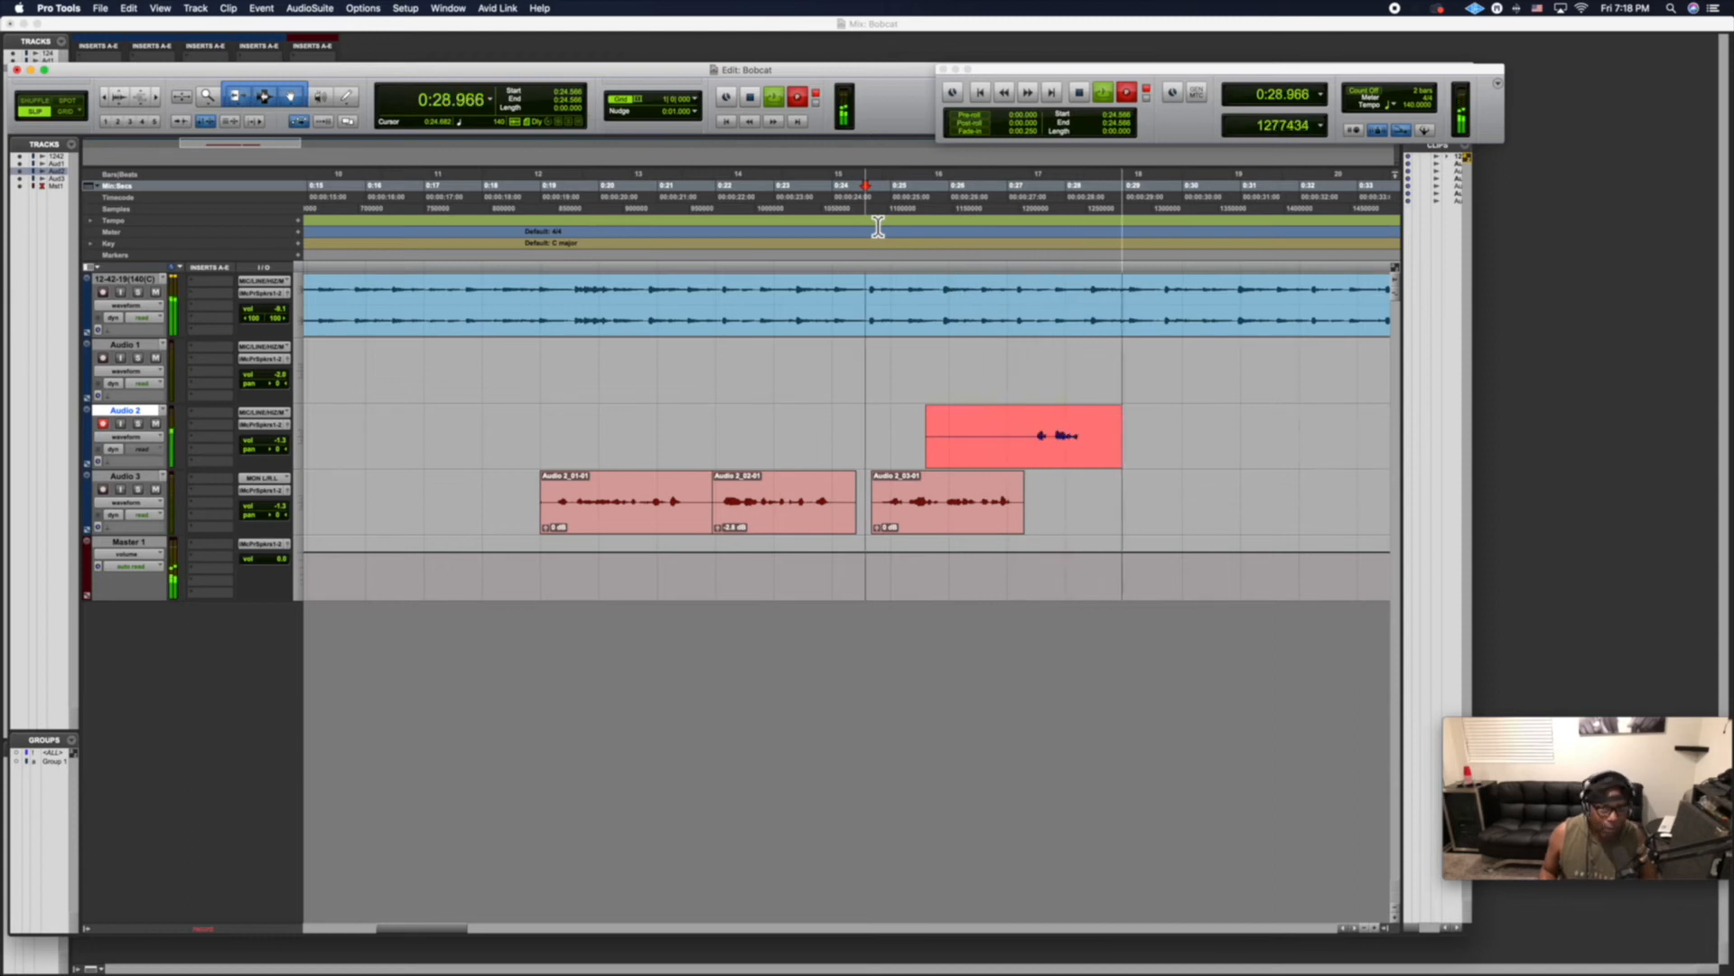
key(space)
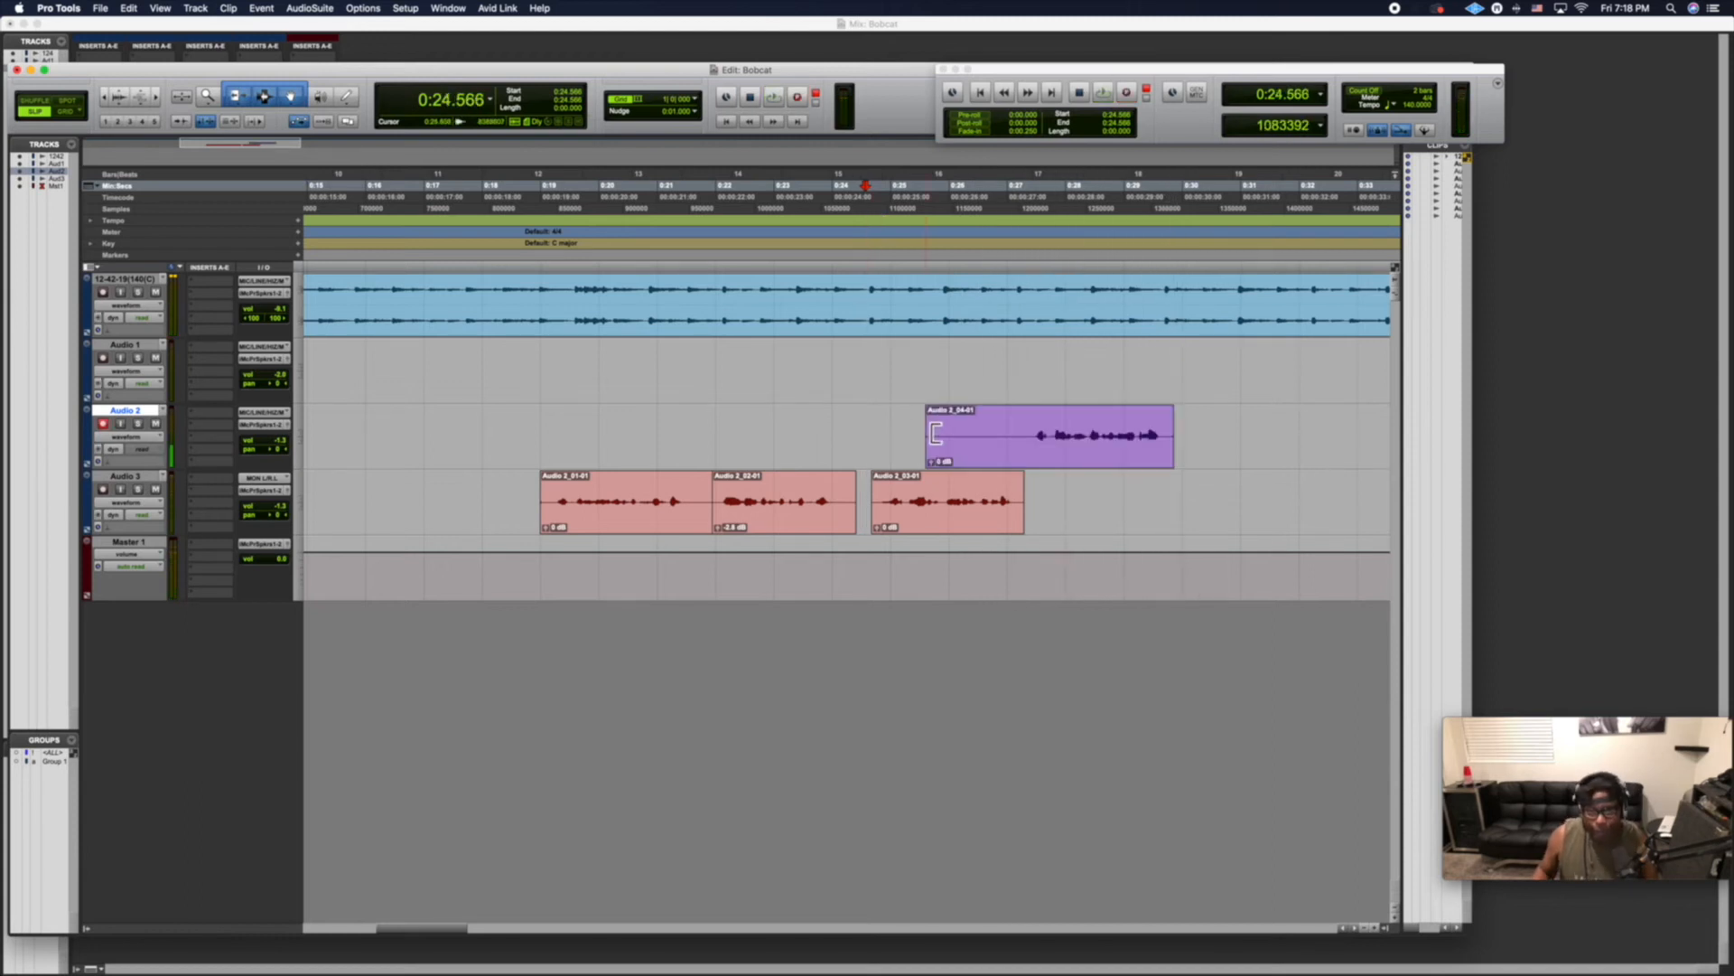
drag(936, 434, 1053, 492)
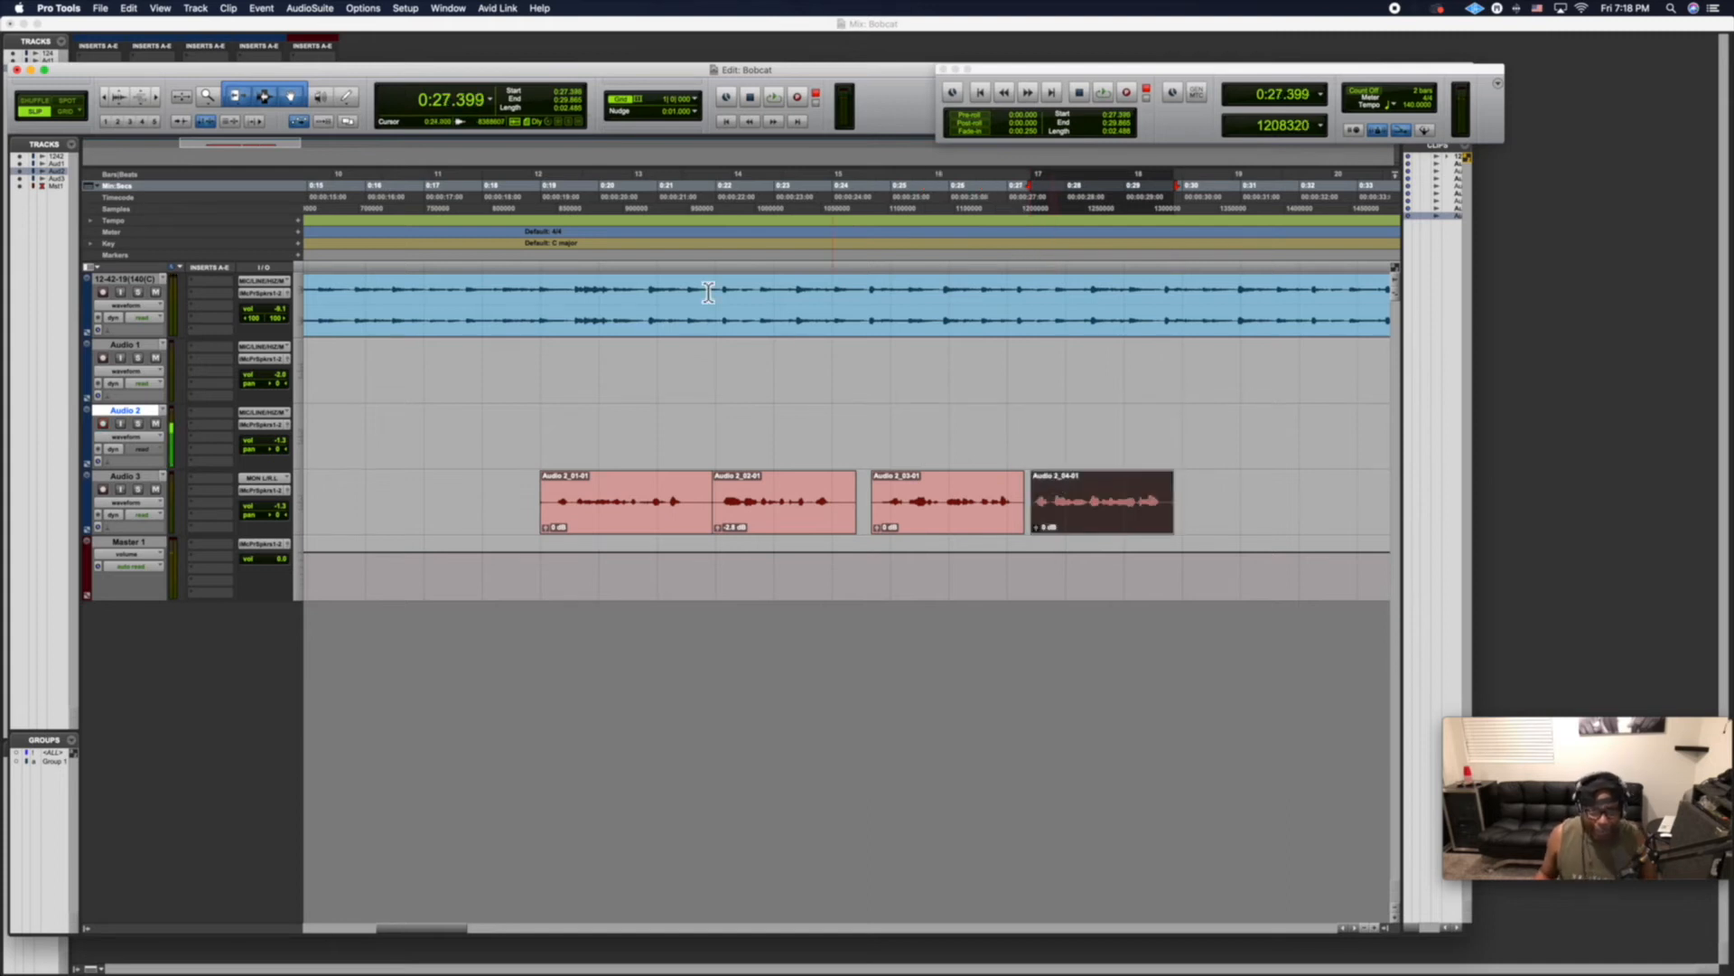
Try recording an overdub on Audio 2 with playback starting at 0:18.877, and undo the take.
click(545, 195)
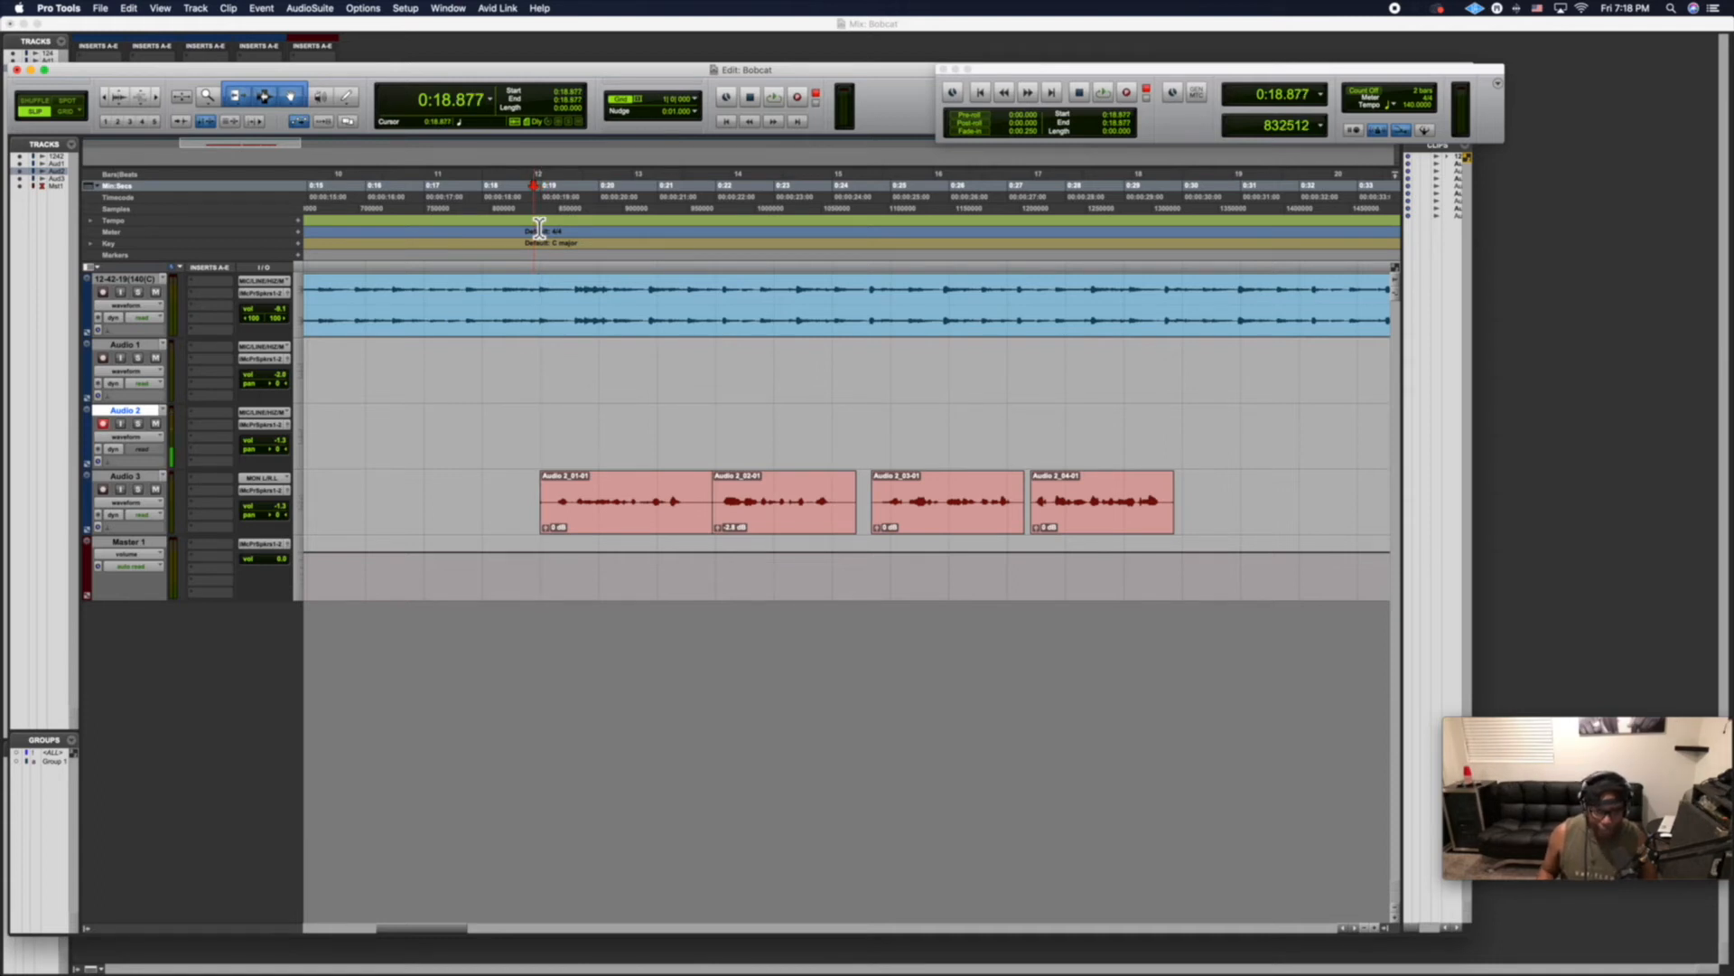
key(super+space)
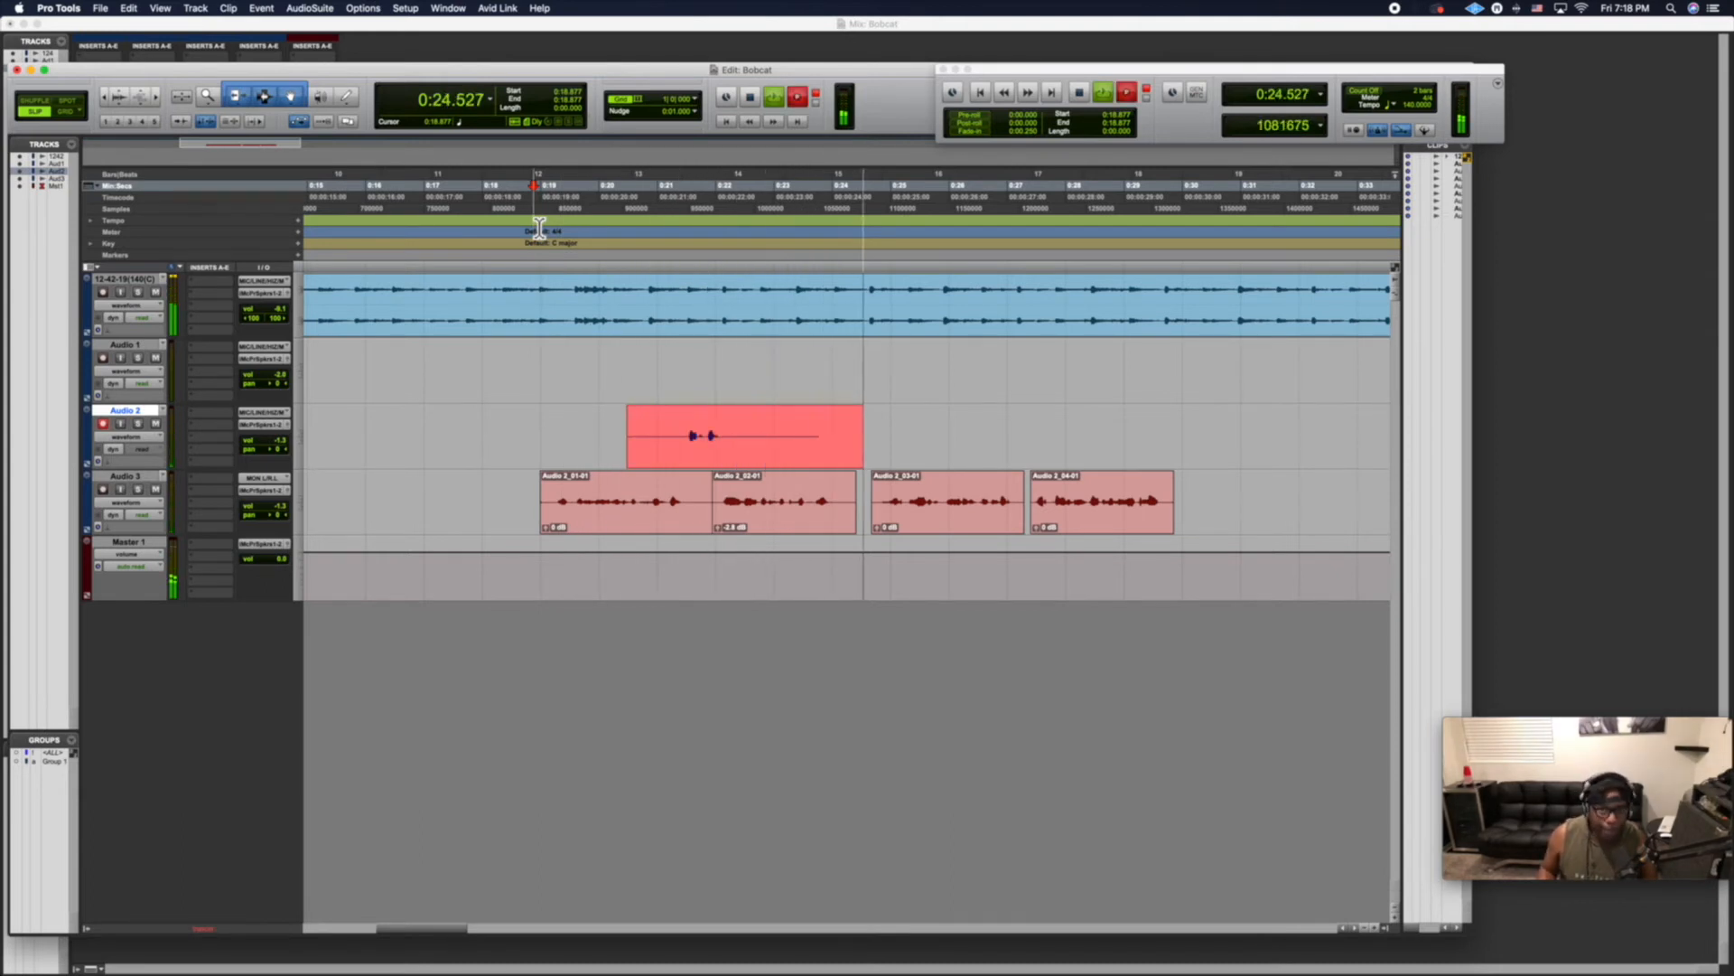
key(space)
key(super+z)
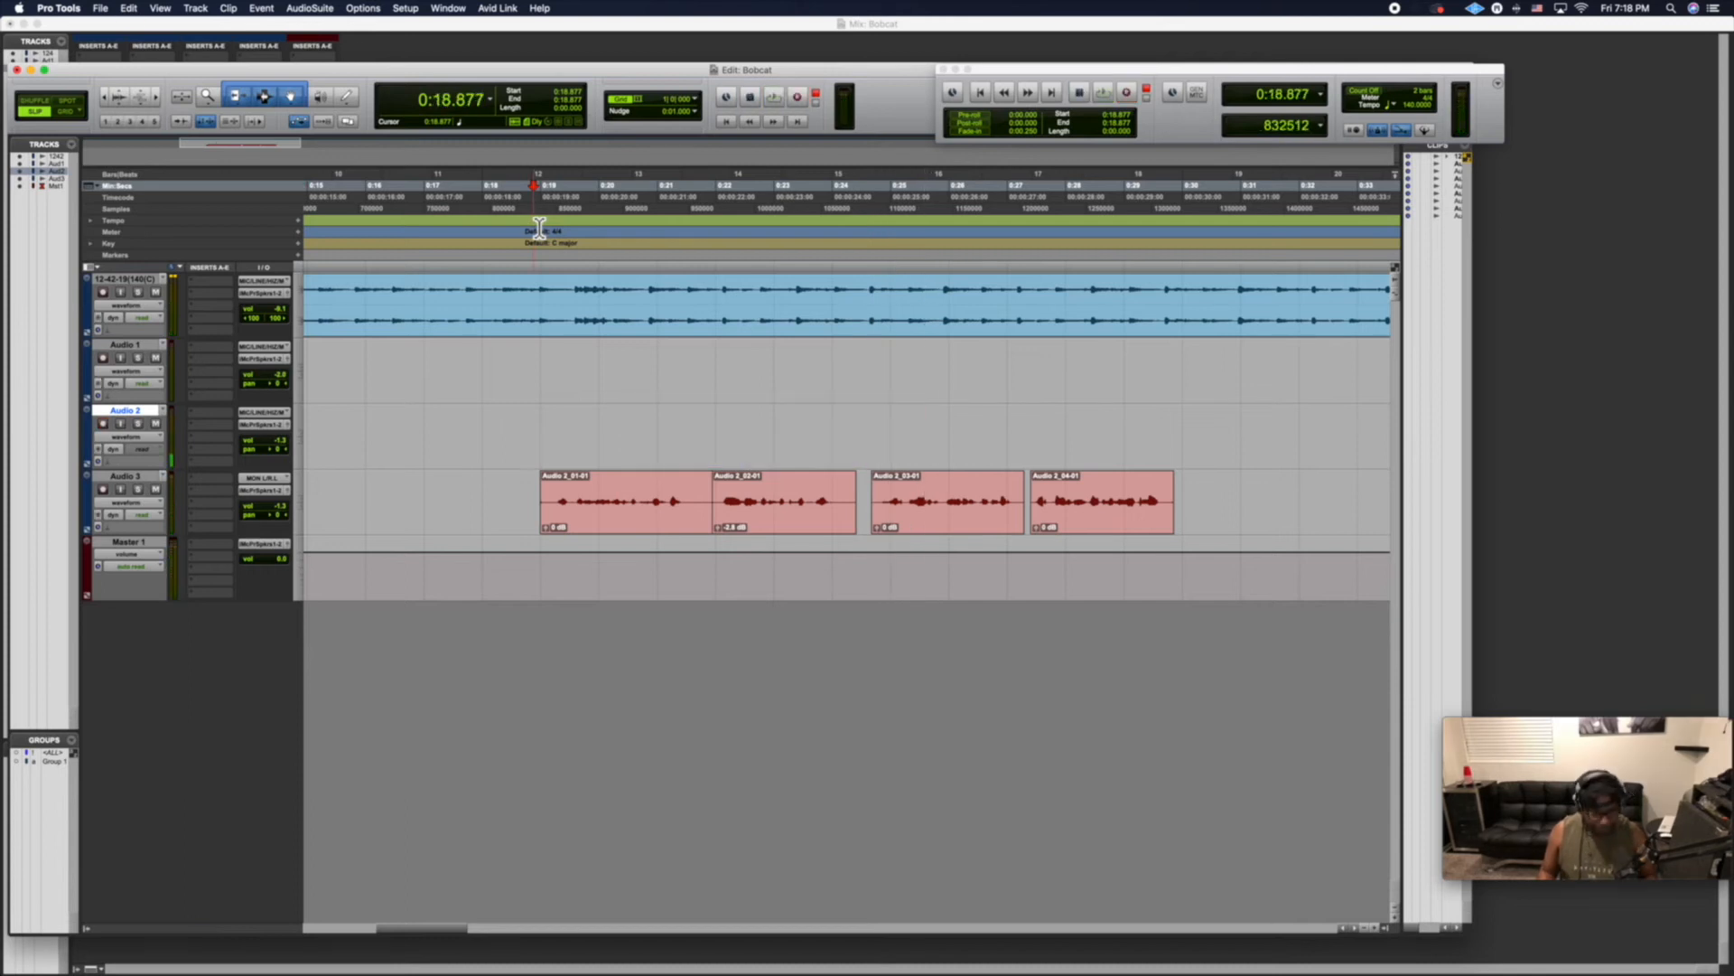
Record an overdub on Audio 2 from 0:20.098 across all four phrases and move the clip up to Audio 1.
key(super+space)
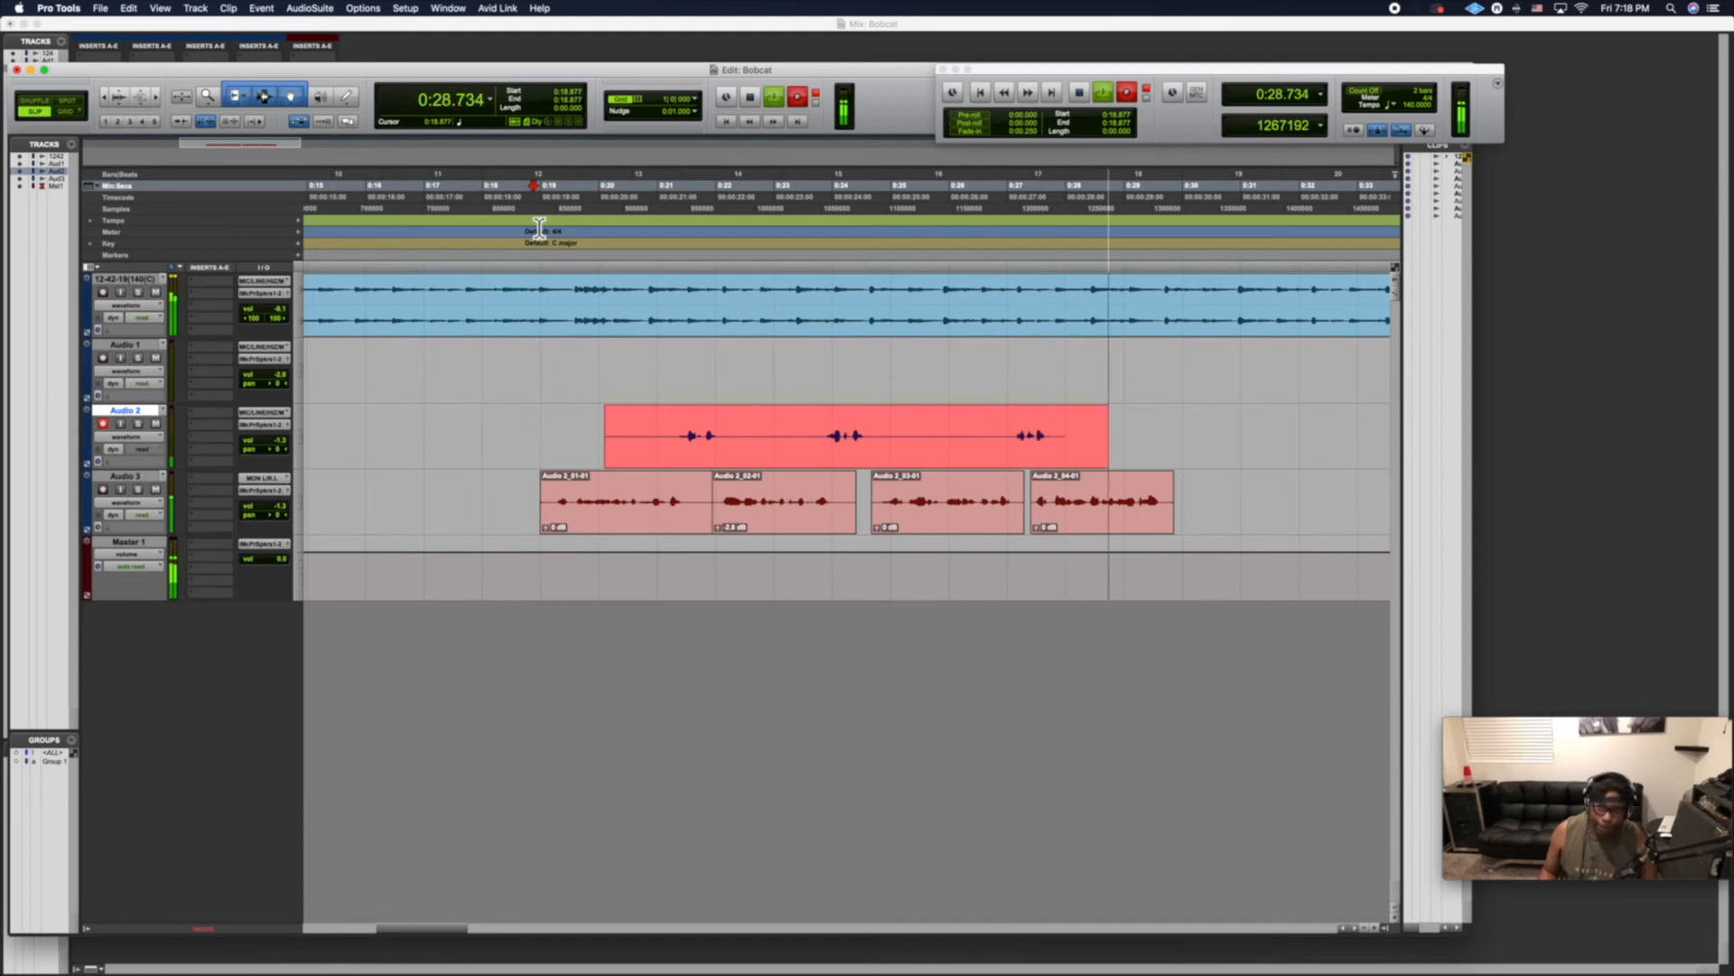
key(space)
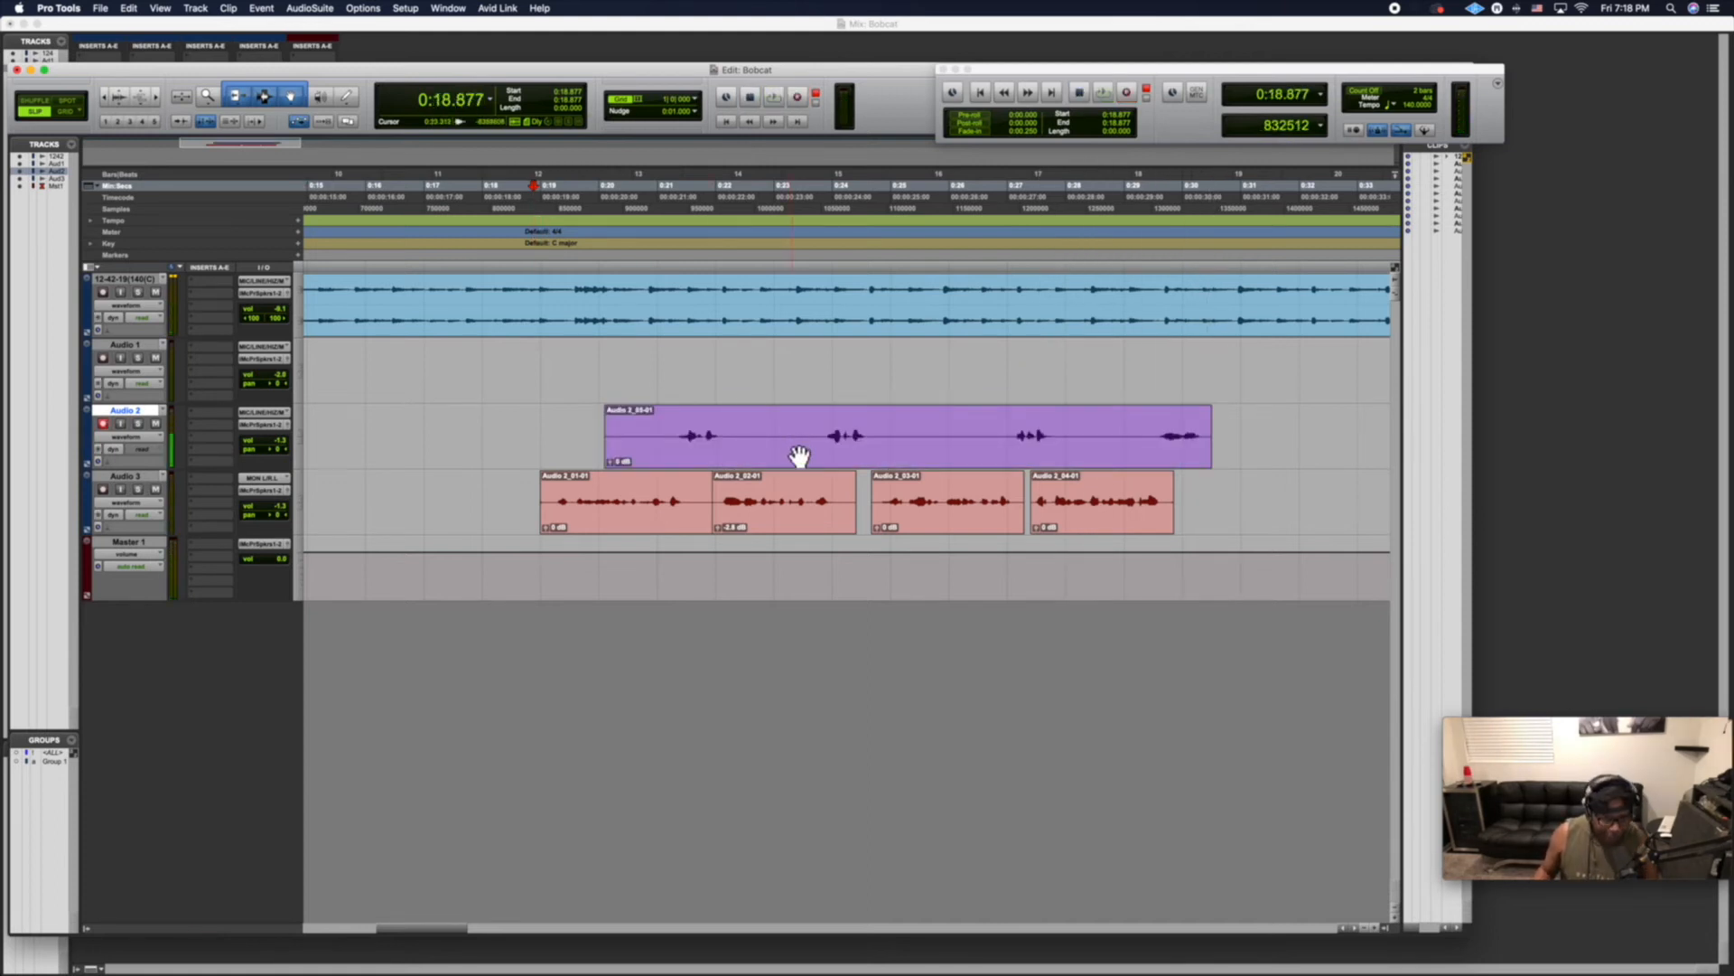
drag(799, 455, 794, 383)
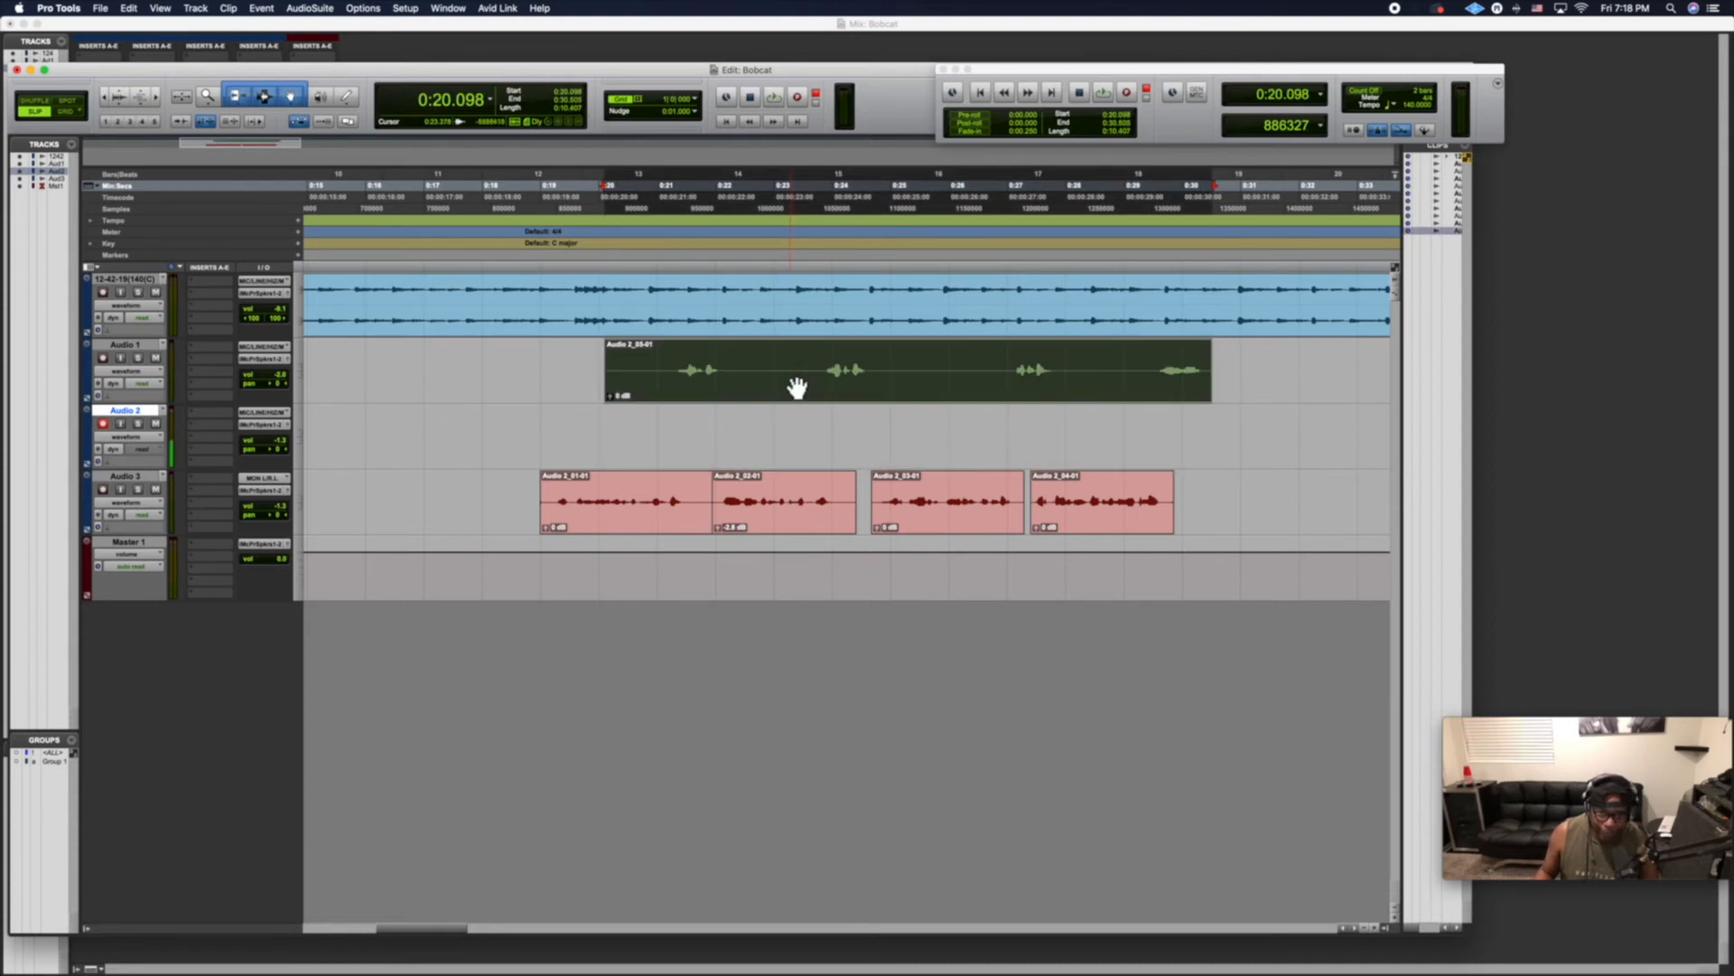
Play the Audio 1 overdub together with the Audio 3 phrases, first from its opening words and again from 0:18.982.
click(683, 191)
key(space)
key(space)
click(546, 191)
key(space)
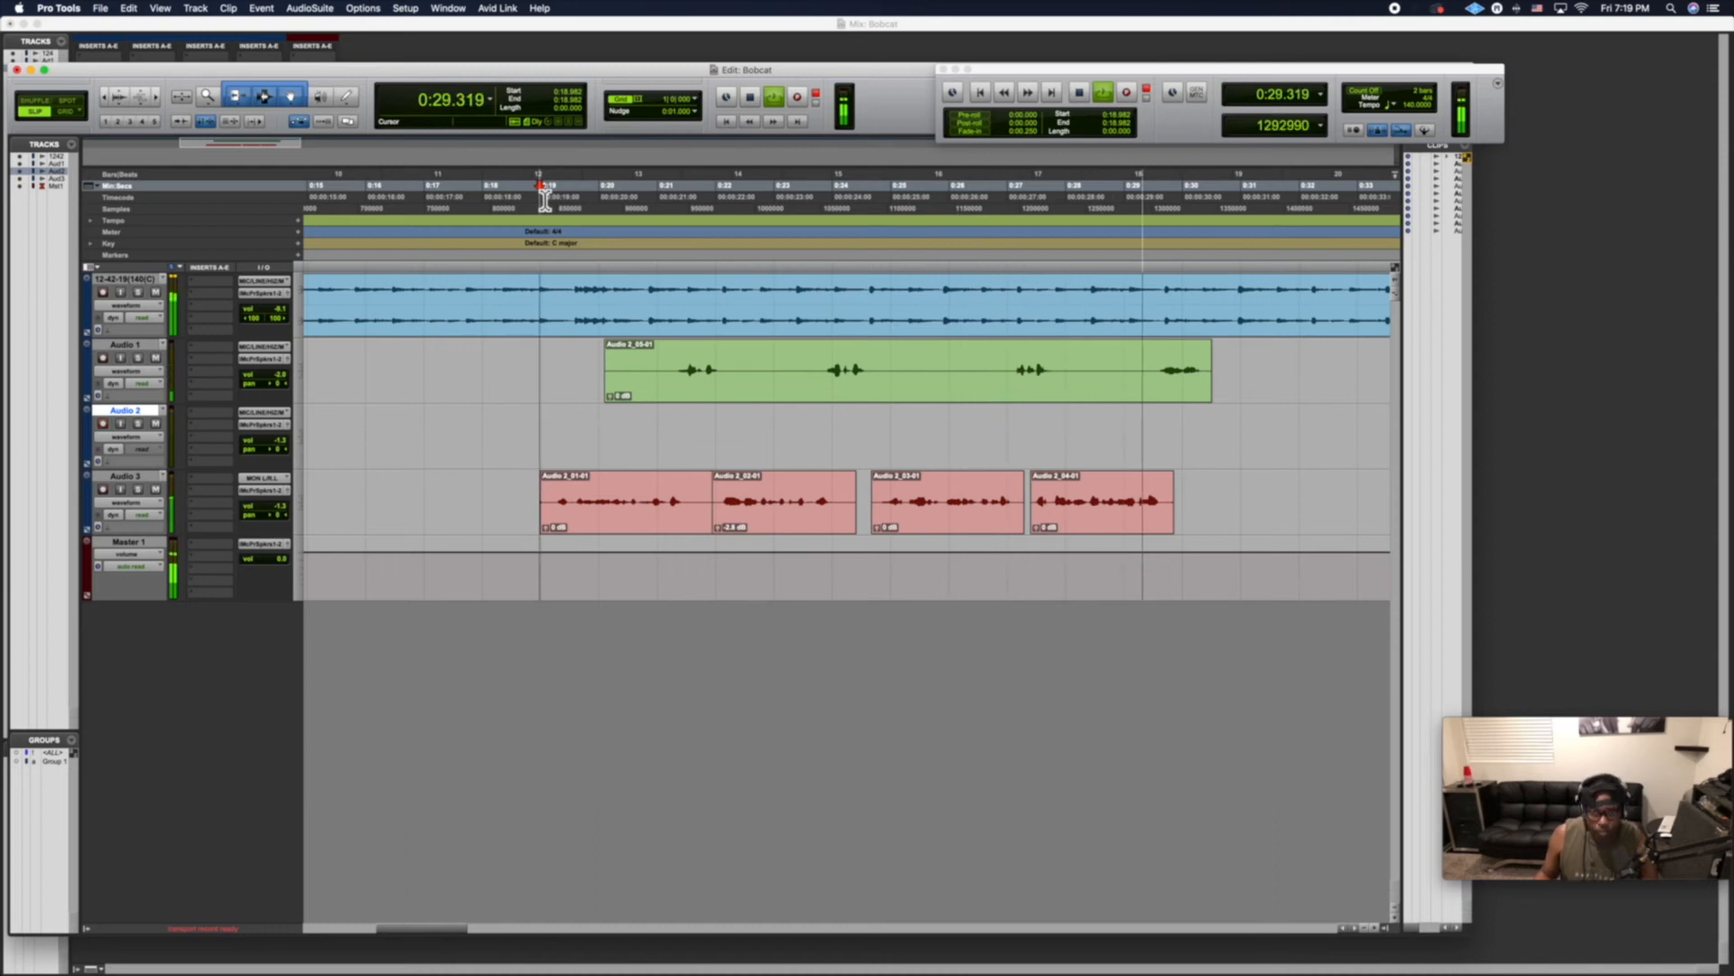
key(space)
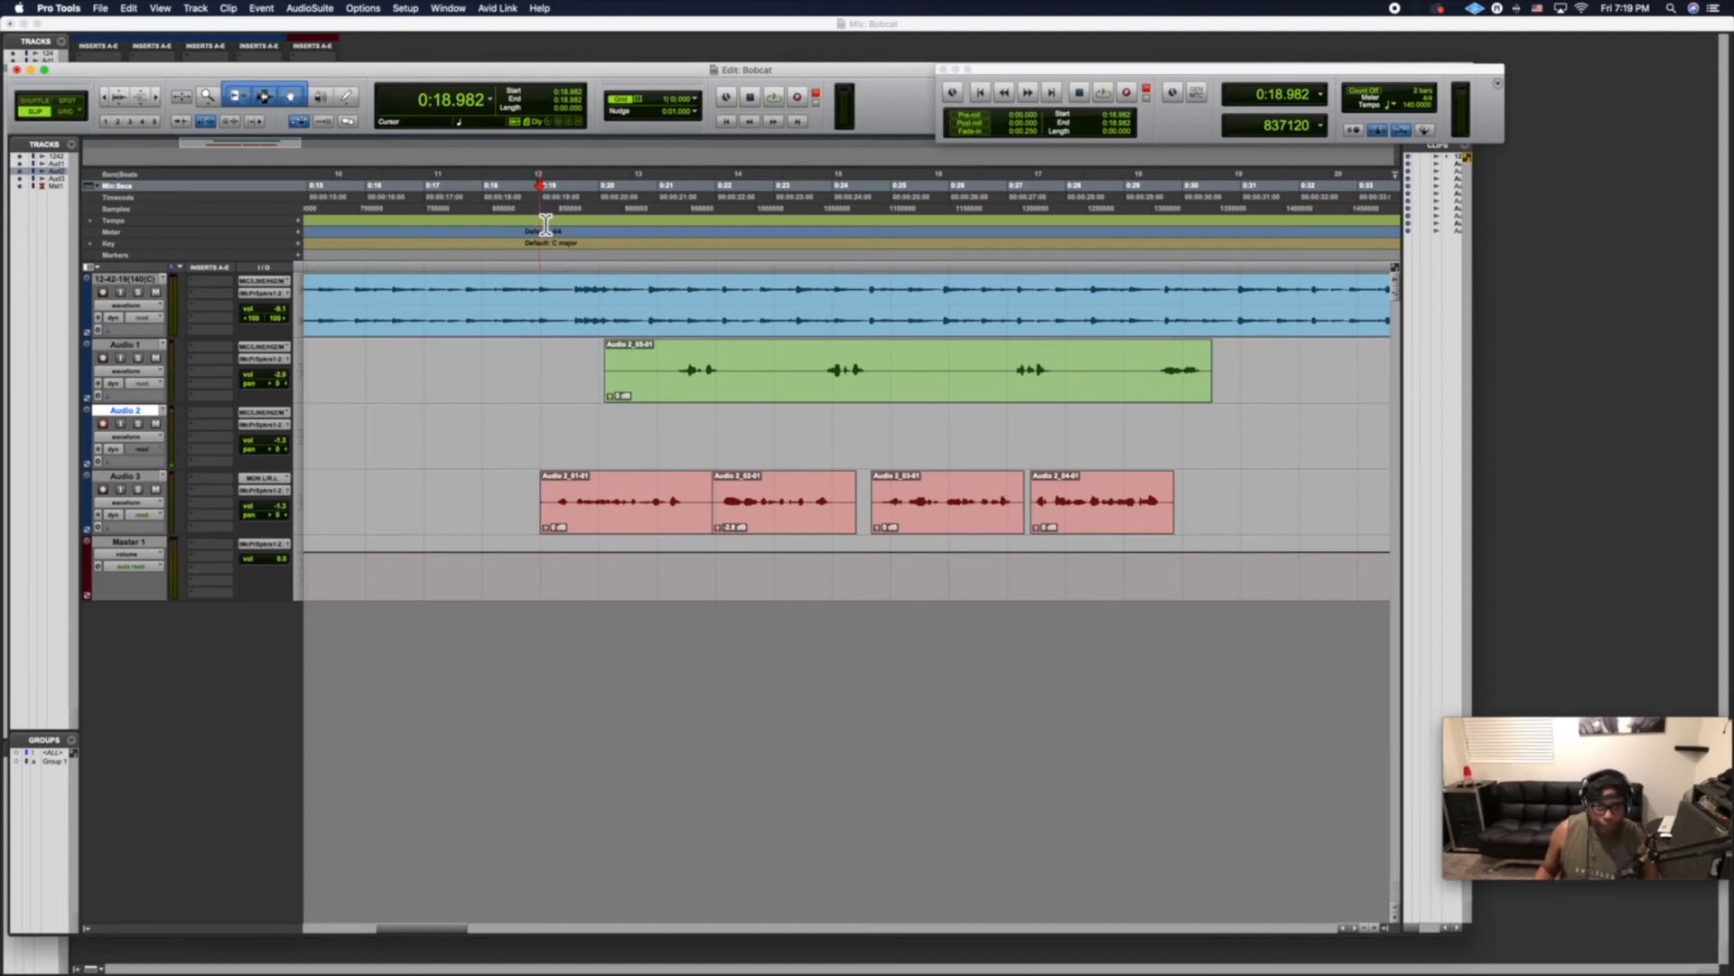
Try punching in another overdub on Audio 2 with playback starting at 0:18.982, and undo the take.
key(space)
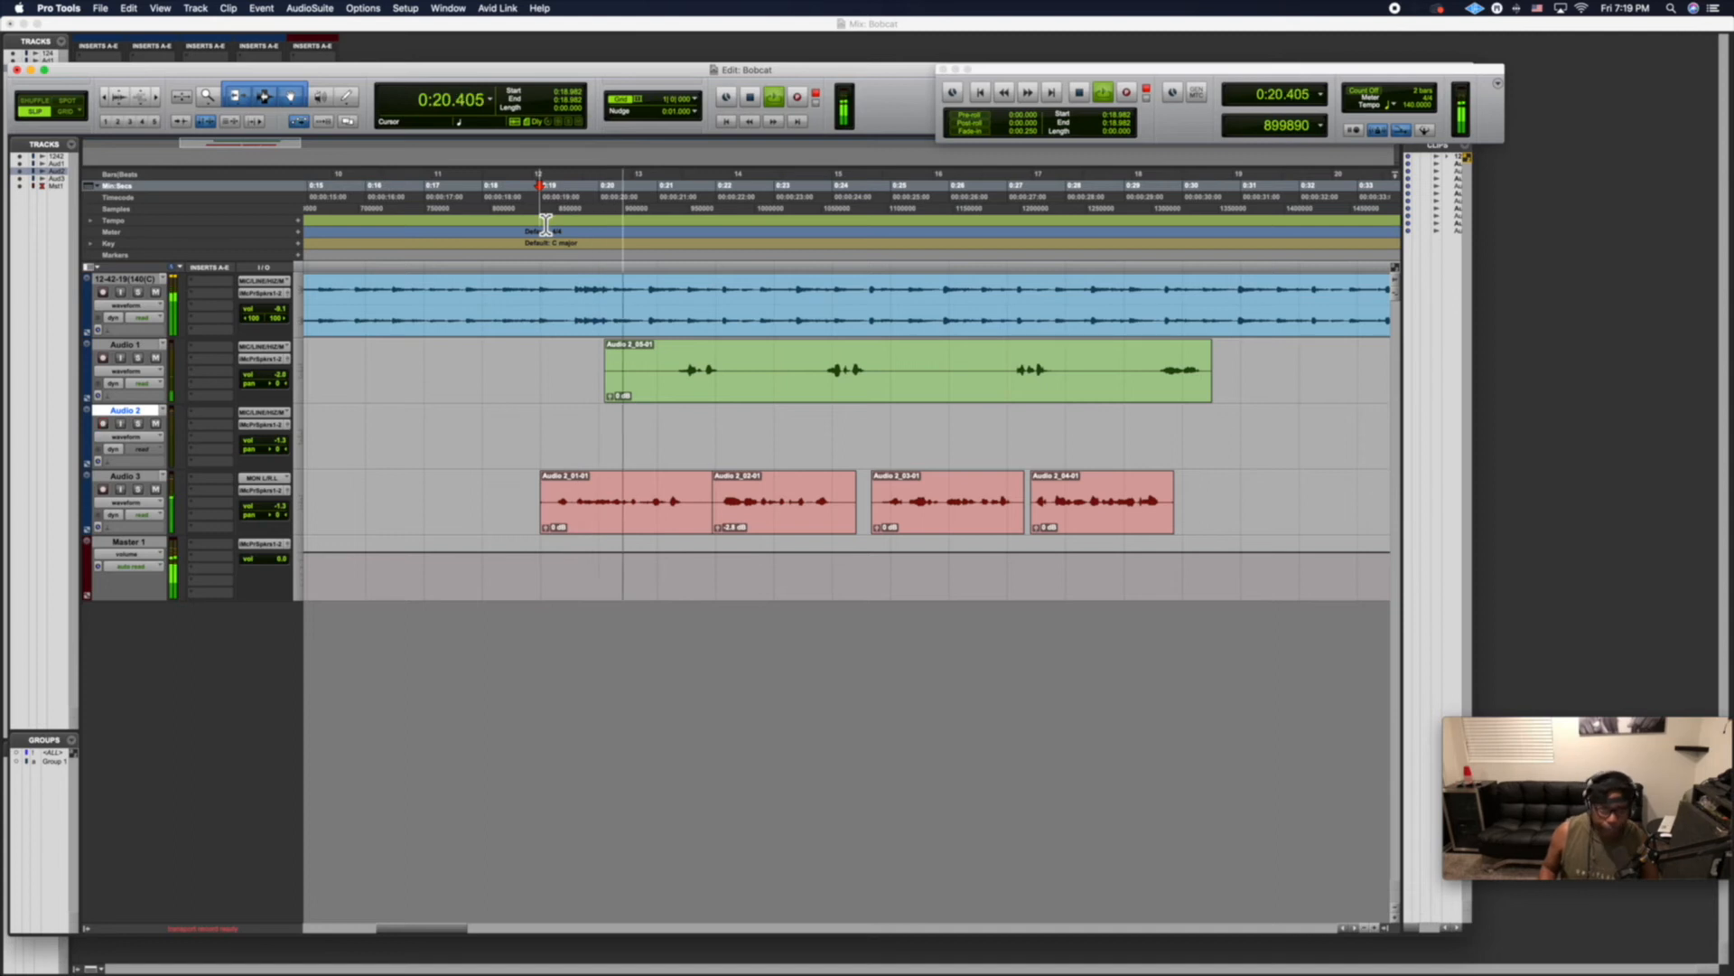
key(super+space)
key(space)
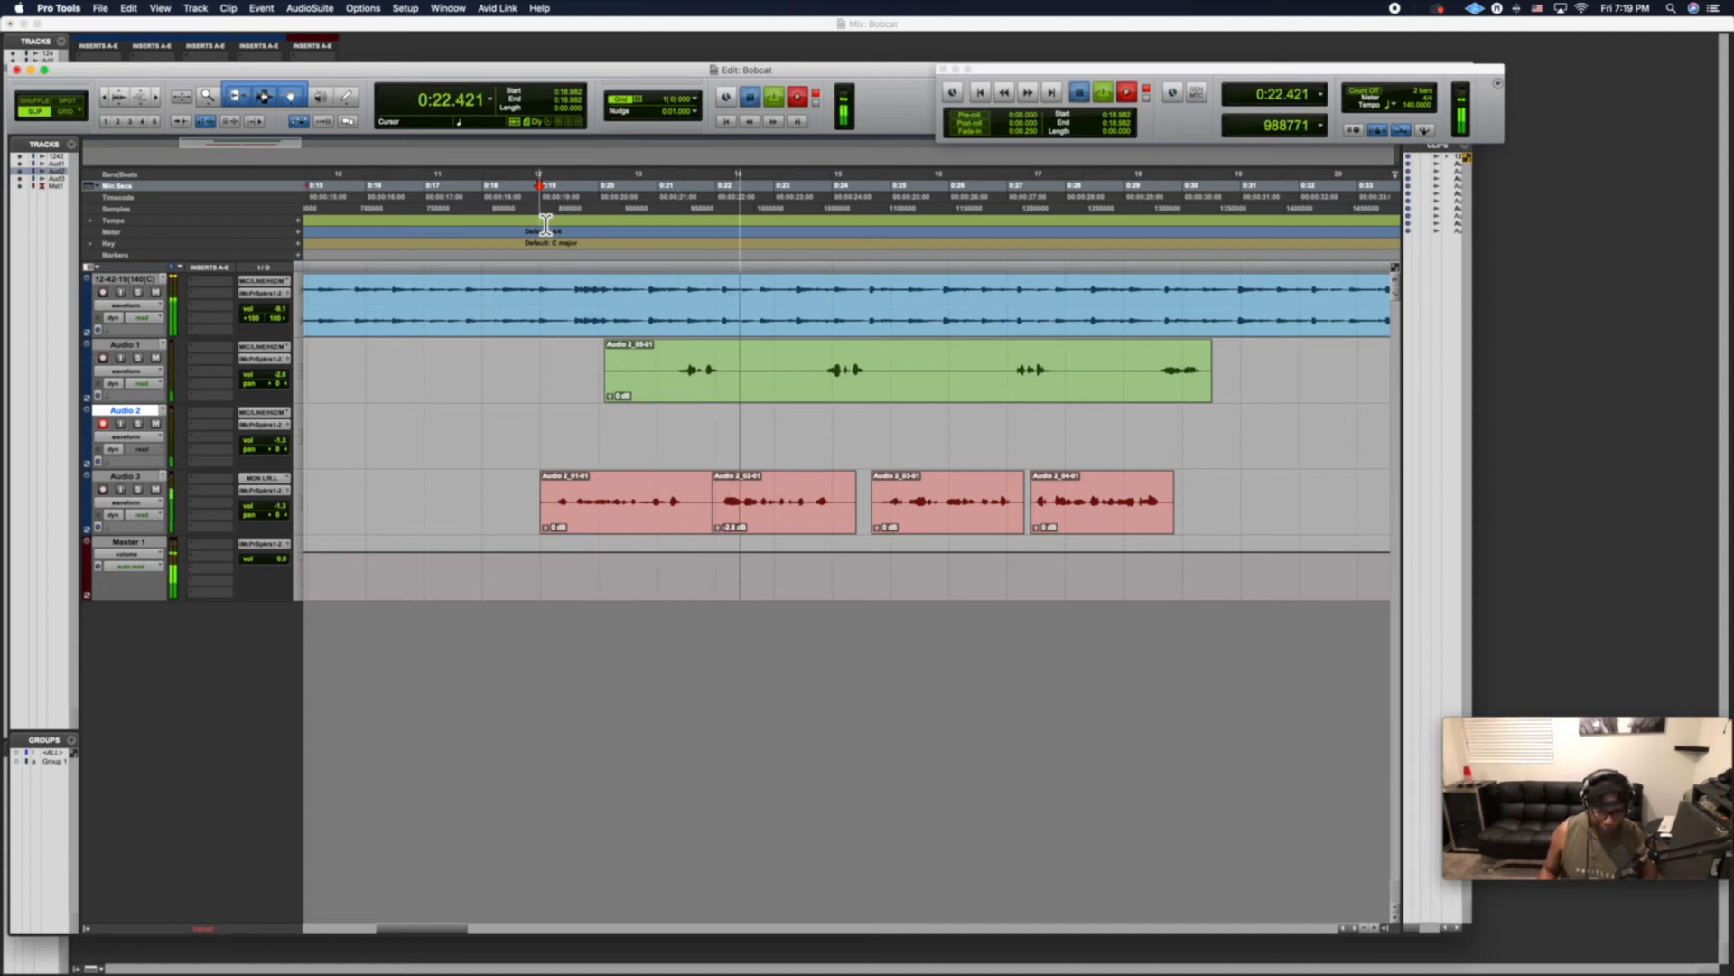
key(super+z)
Record an overdub on Audio 2 from 0:18.471 across the first phrase.
click(512, 213)
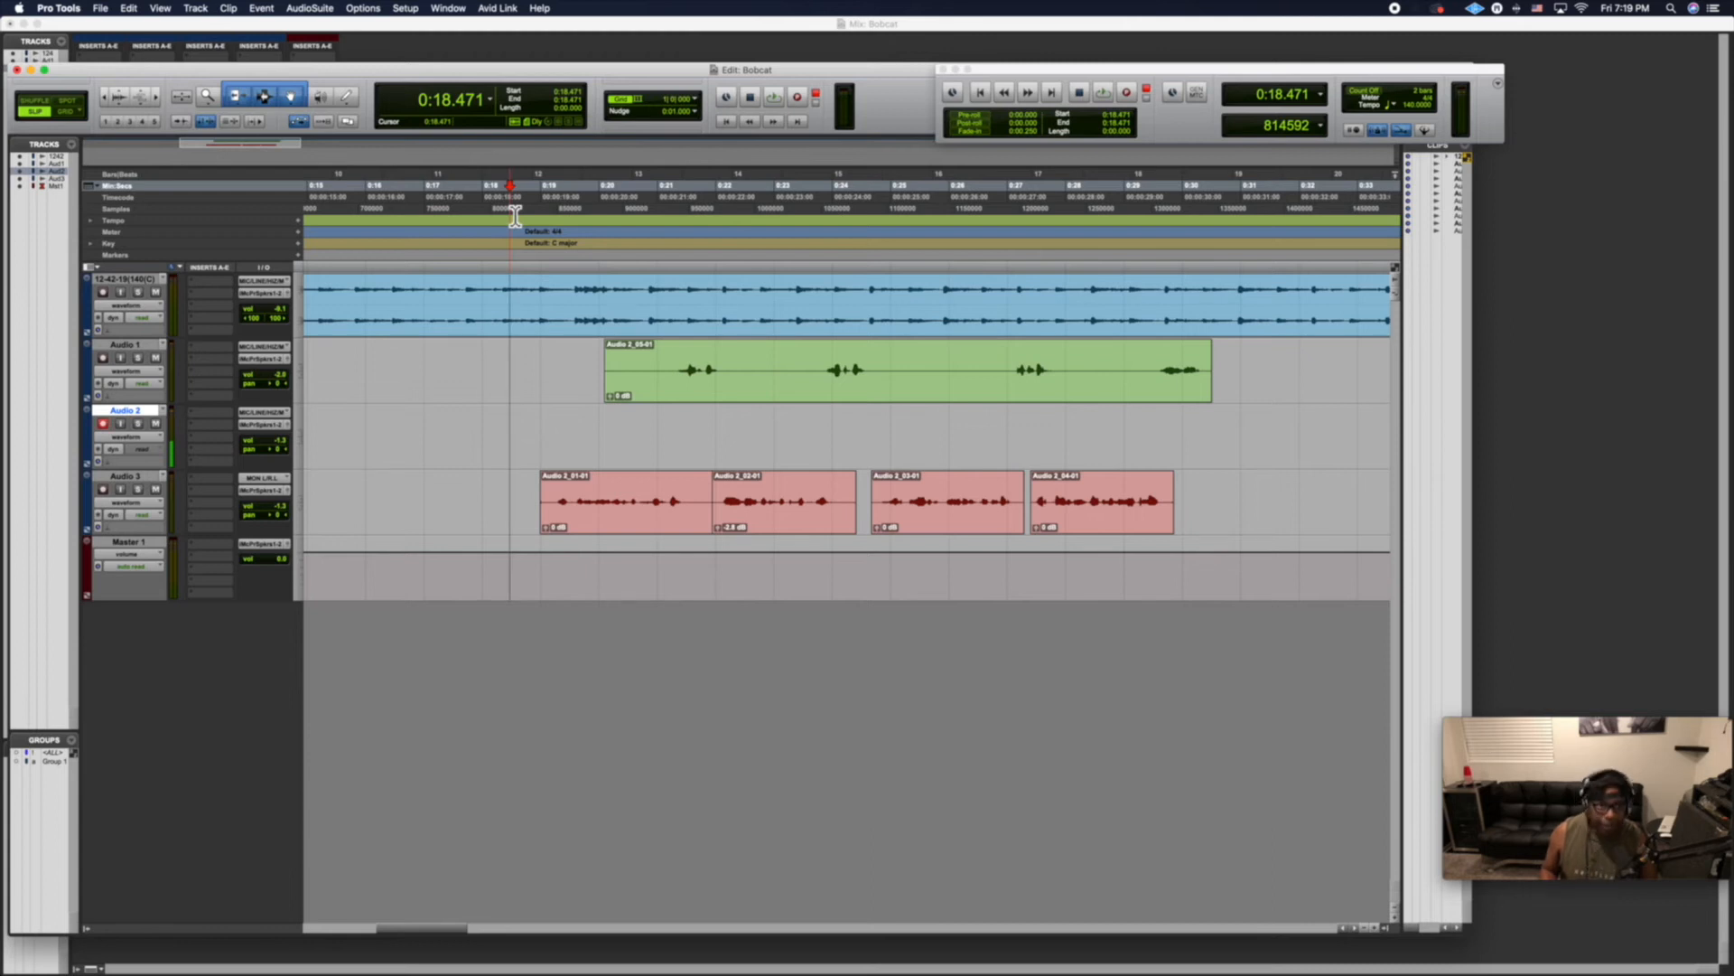
key(super+space)
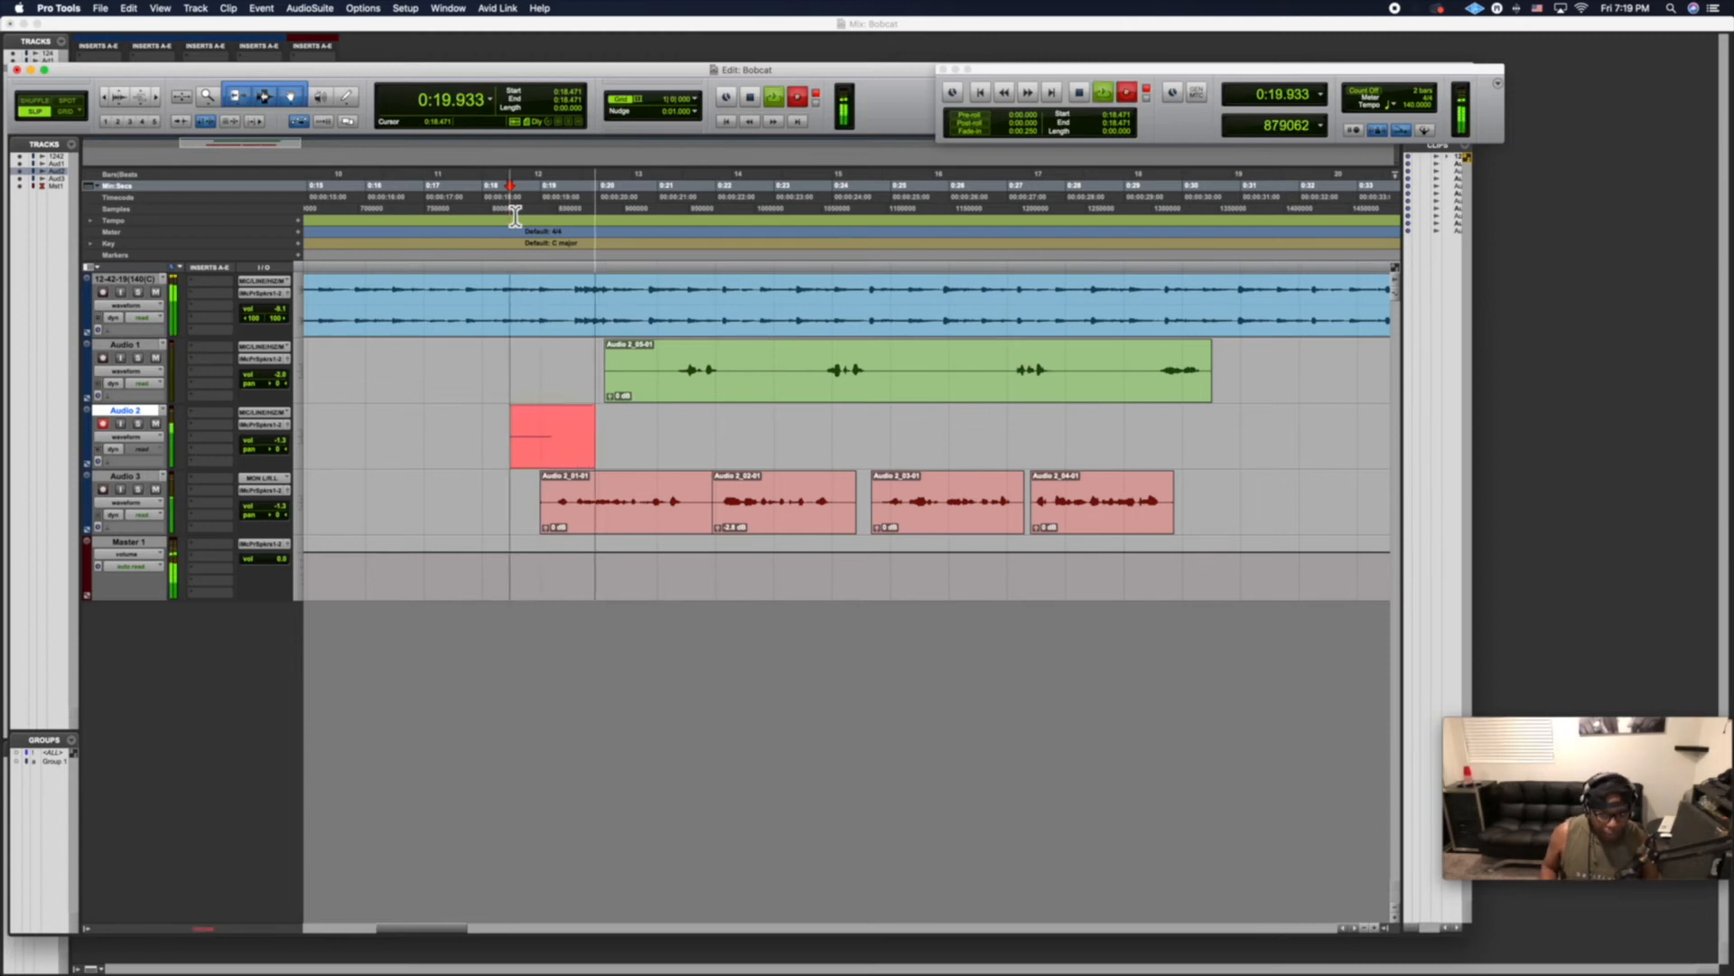
key(space)
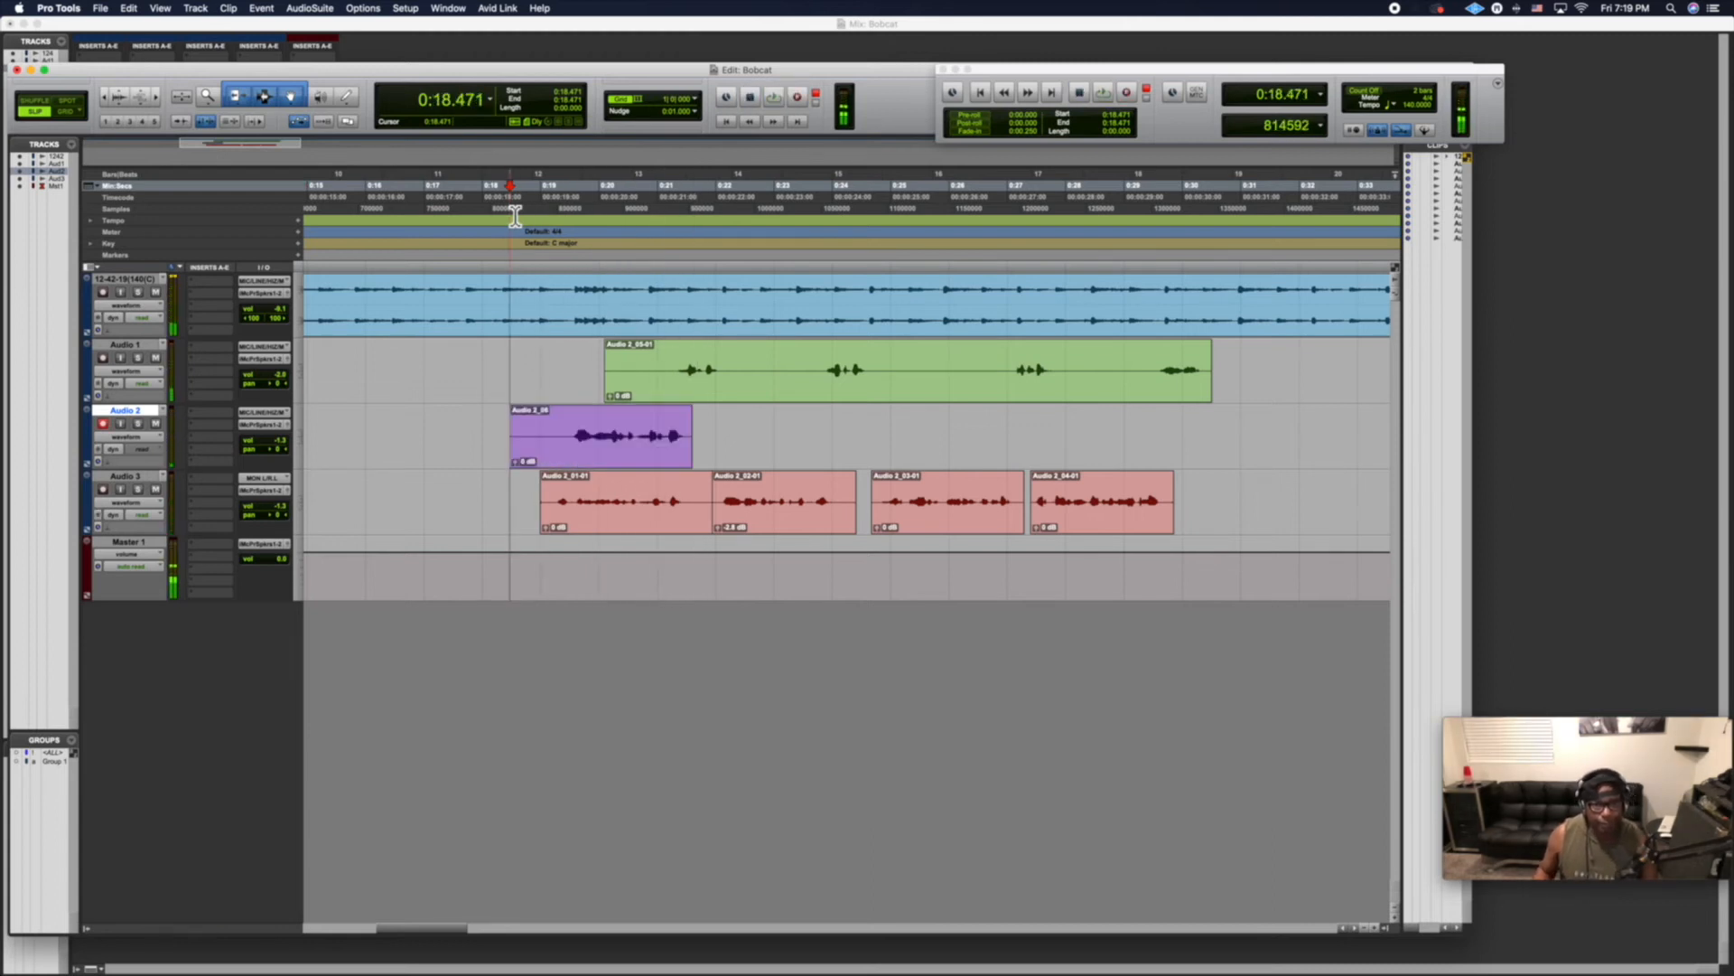
Play from 0:19.110 and punch in a second overdub on Audio 2 over the later part of the third phrase and the fourth.
click(548, 219)
key(space)
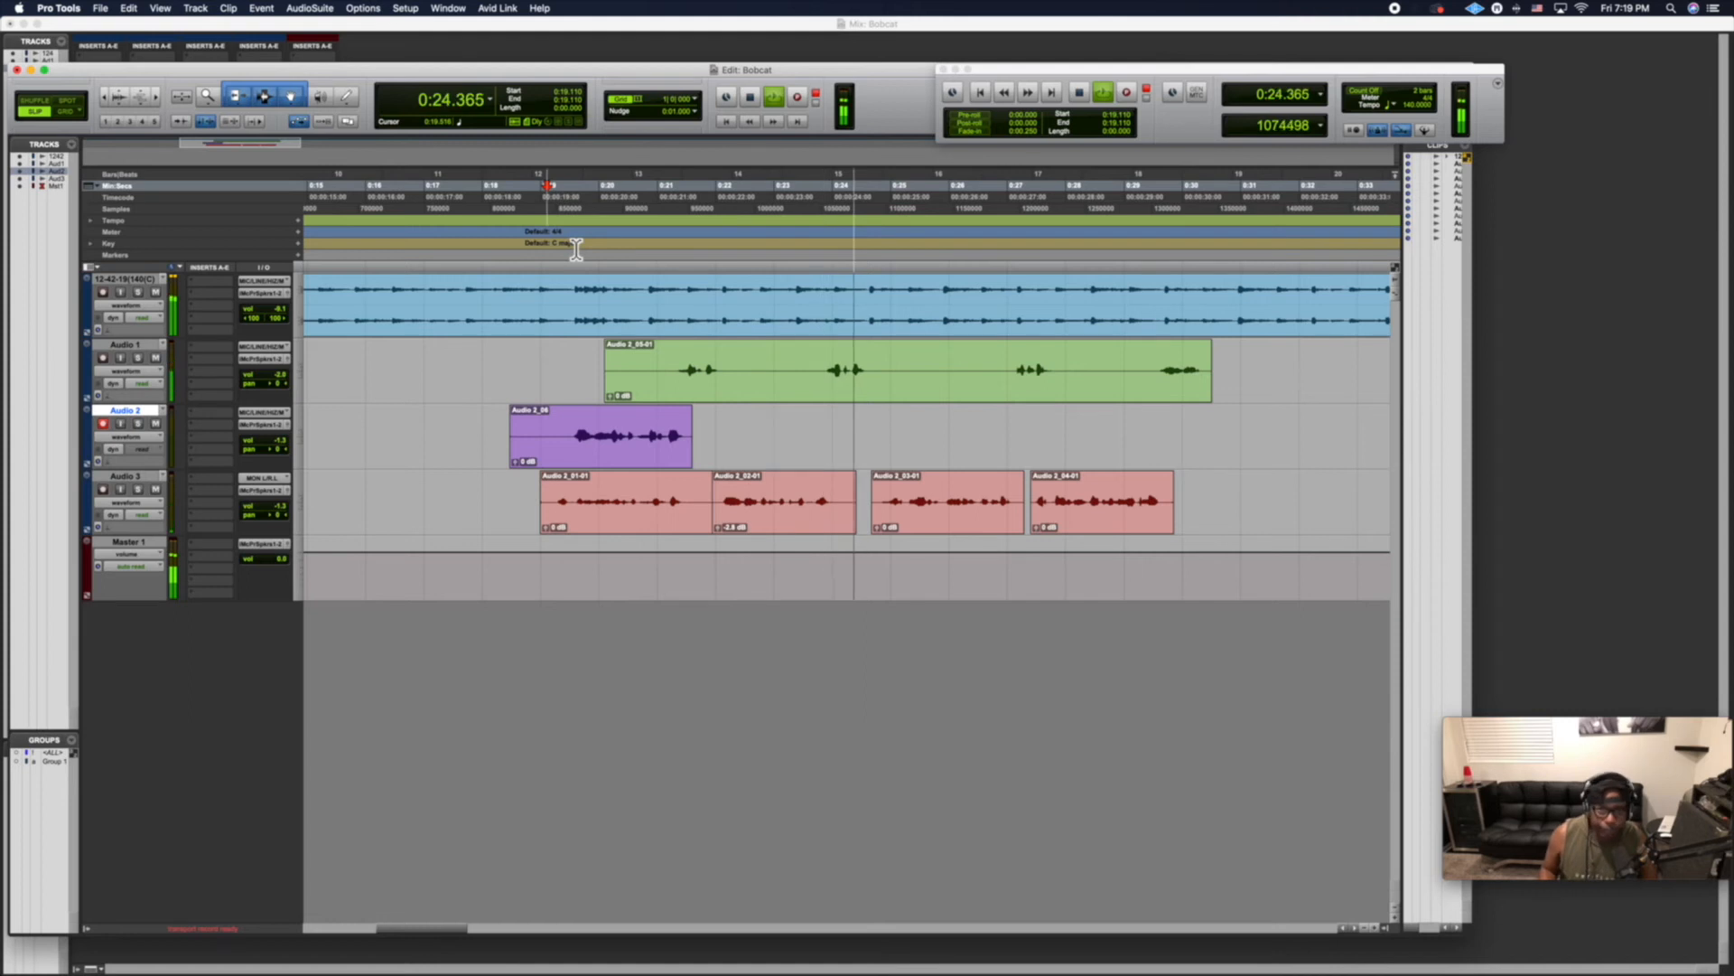
key(F12)
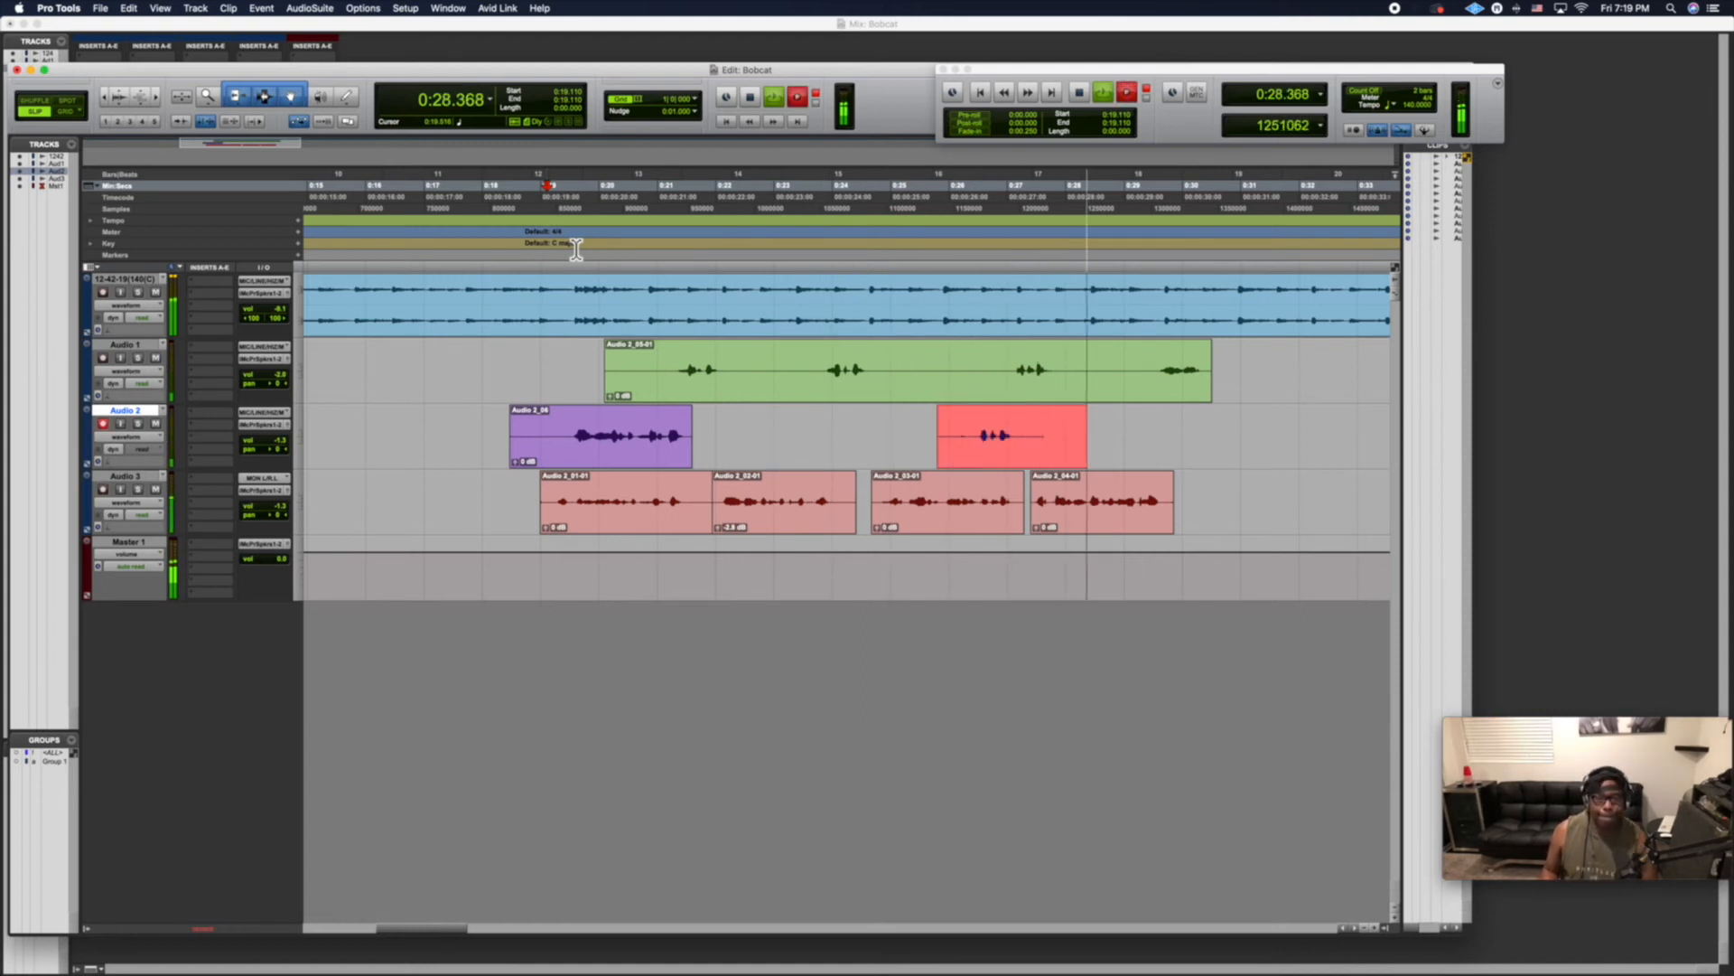
key(super+period)
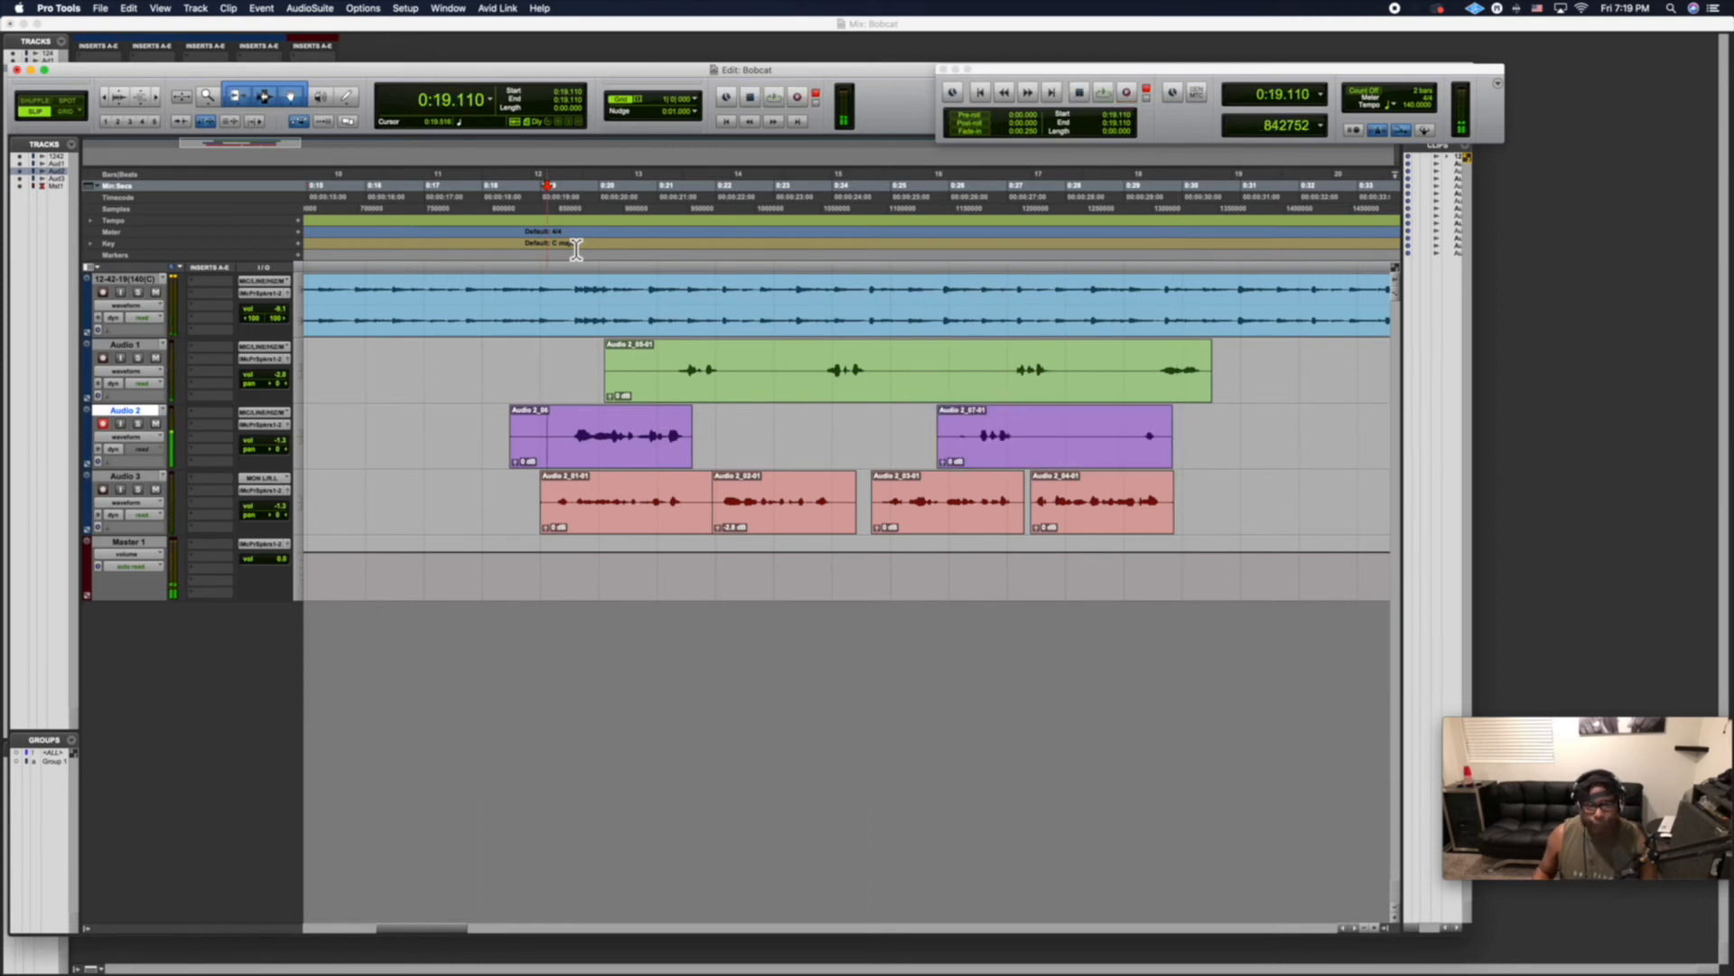
Cut the fourth-phrase tail off the second Audio 2 overdub and the silent lead-in off the first one.
drag(1046, 436, 1198, 440)
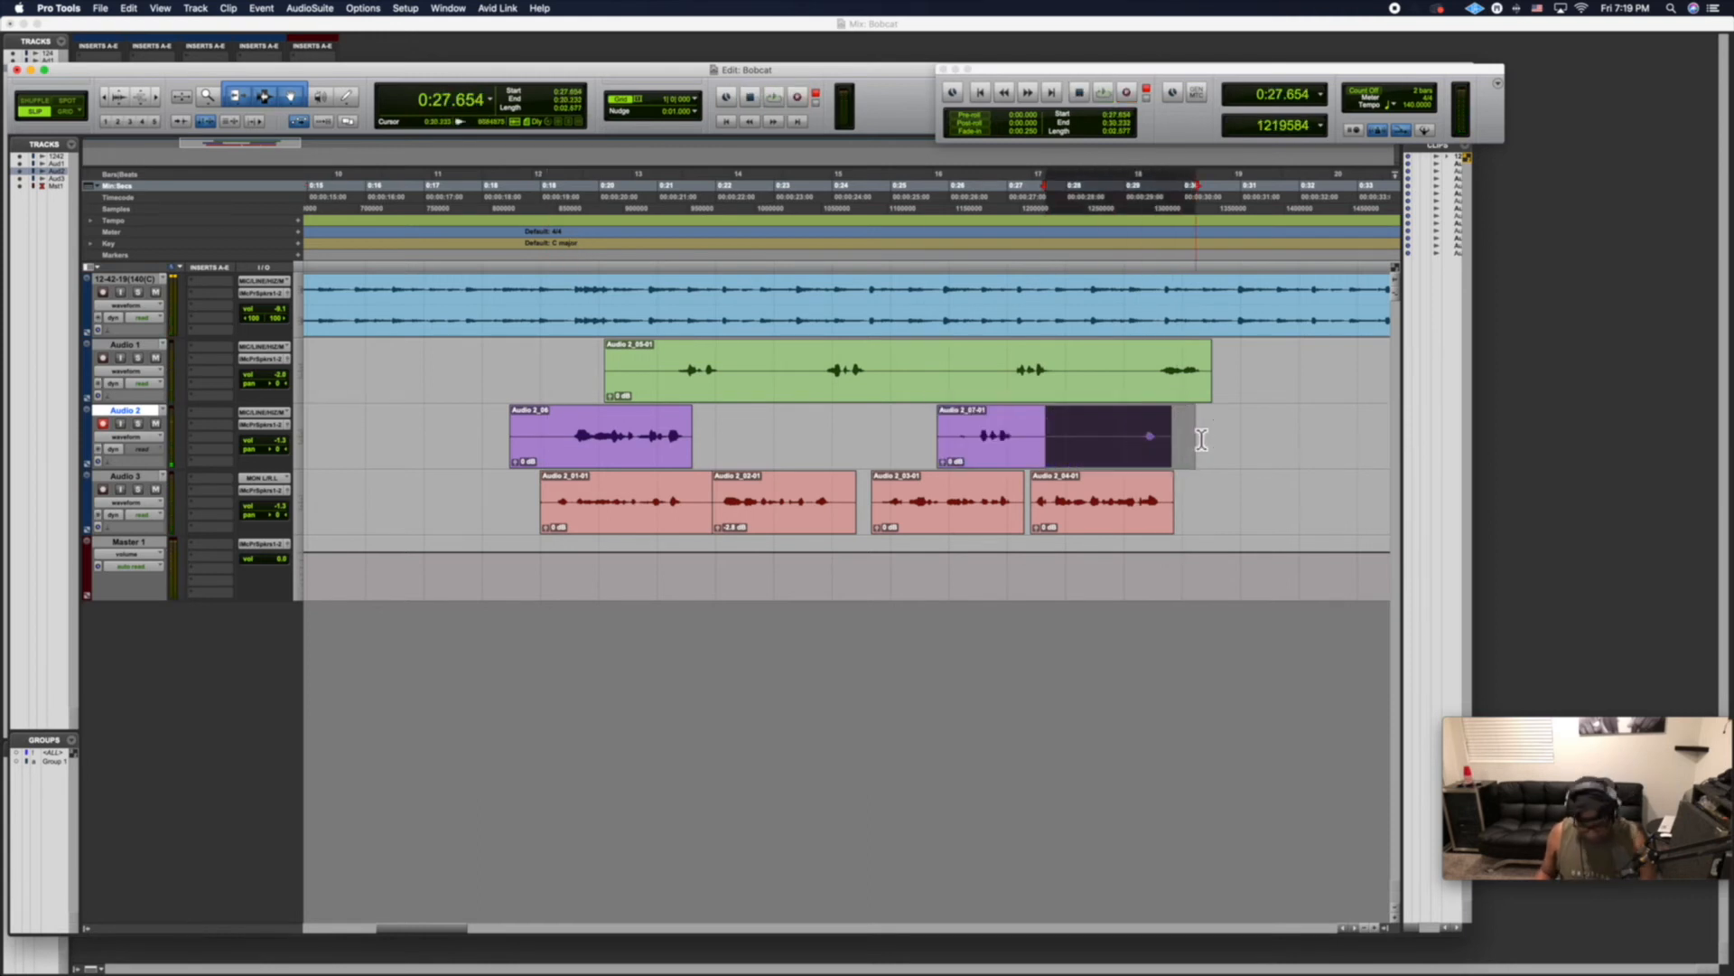
key(BackSpace)
drag(513, 424, 560, 421)
Delete the silent lead-in and the gaps between the words of the Audio 1 overdub, leaving four short clips.
drag(618, 362, 1145, 371)
key(BackSpace)
key(BackSpace)
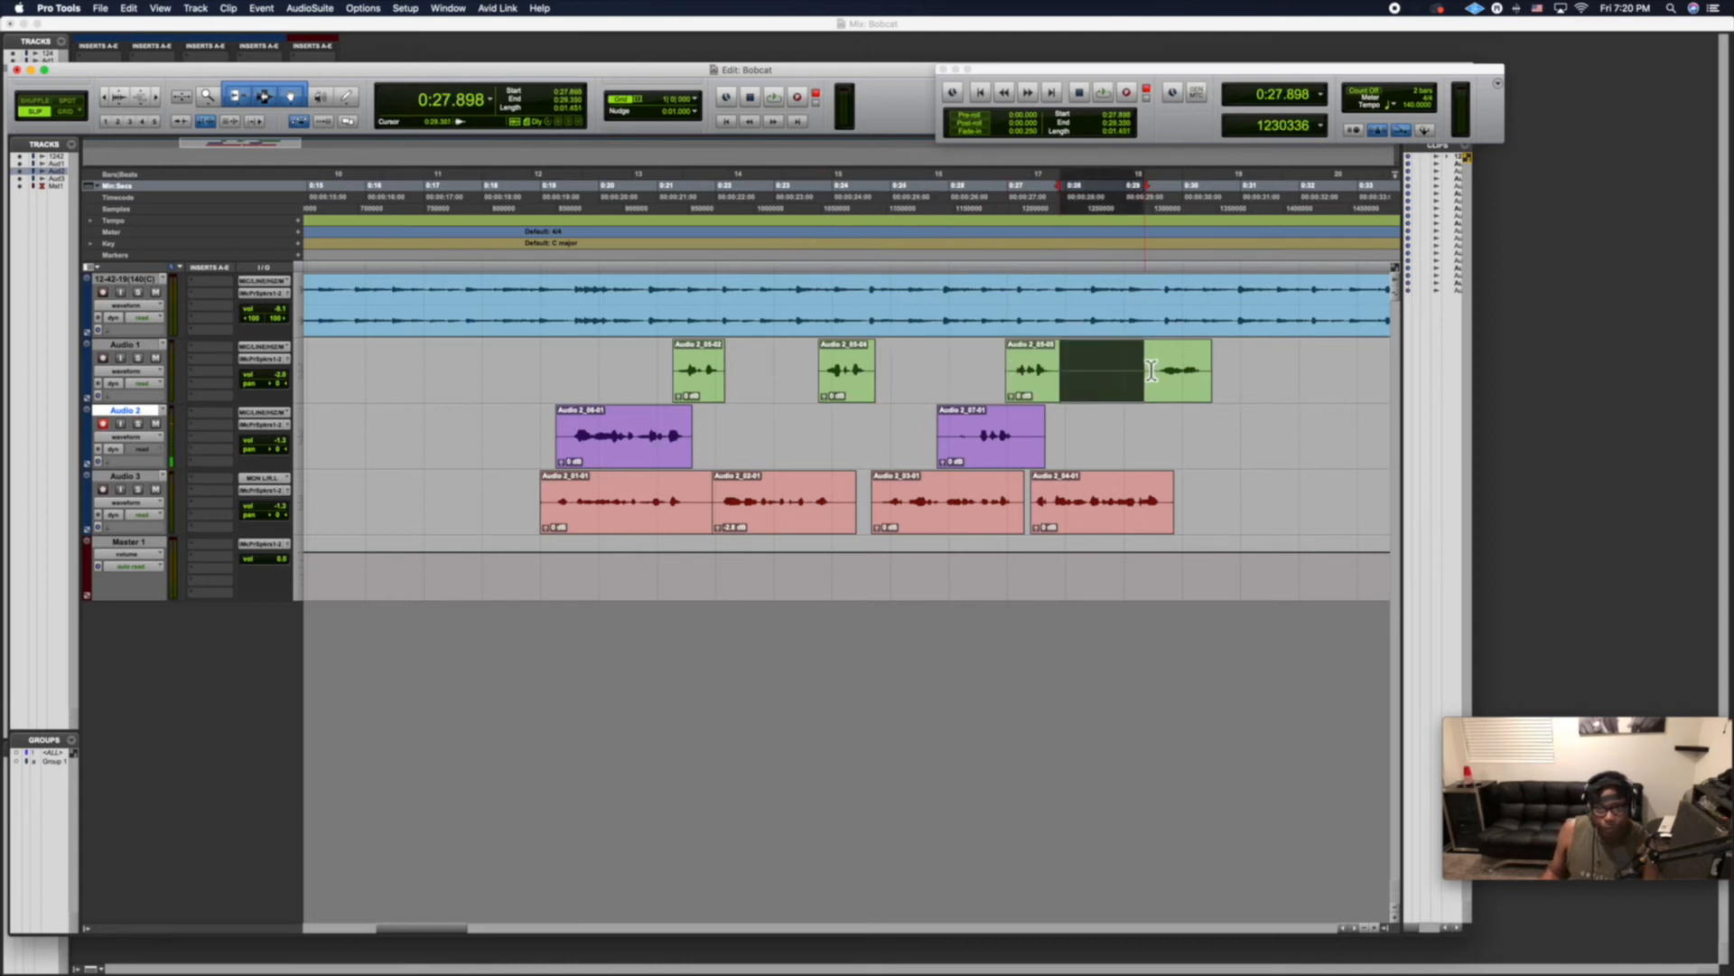
key(BackSpace)
Trim the remaining silence from the starts of the second and first Audio 2 overdub clips.
drag(973, 431, 907, 426)
key(BackSpace)
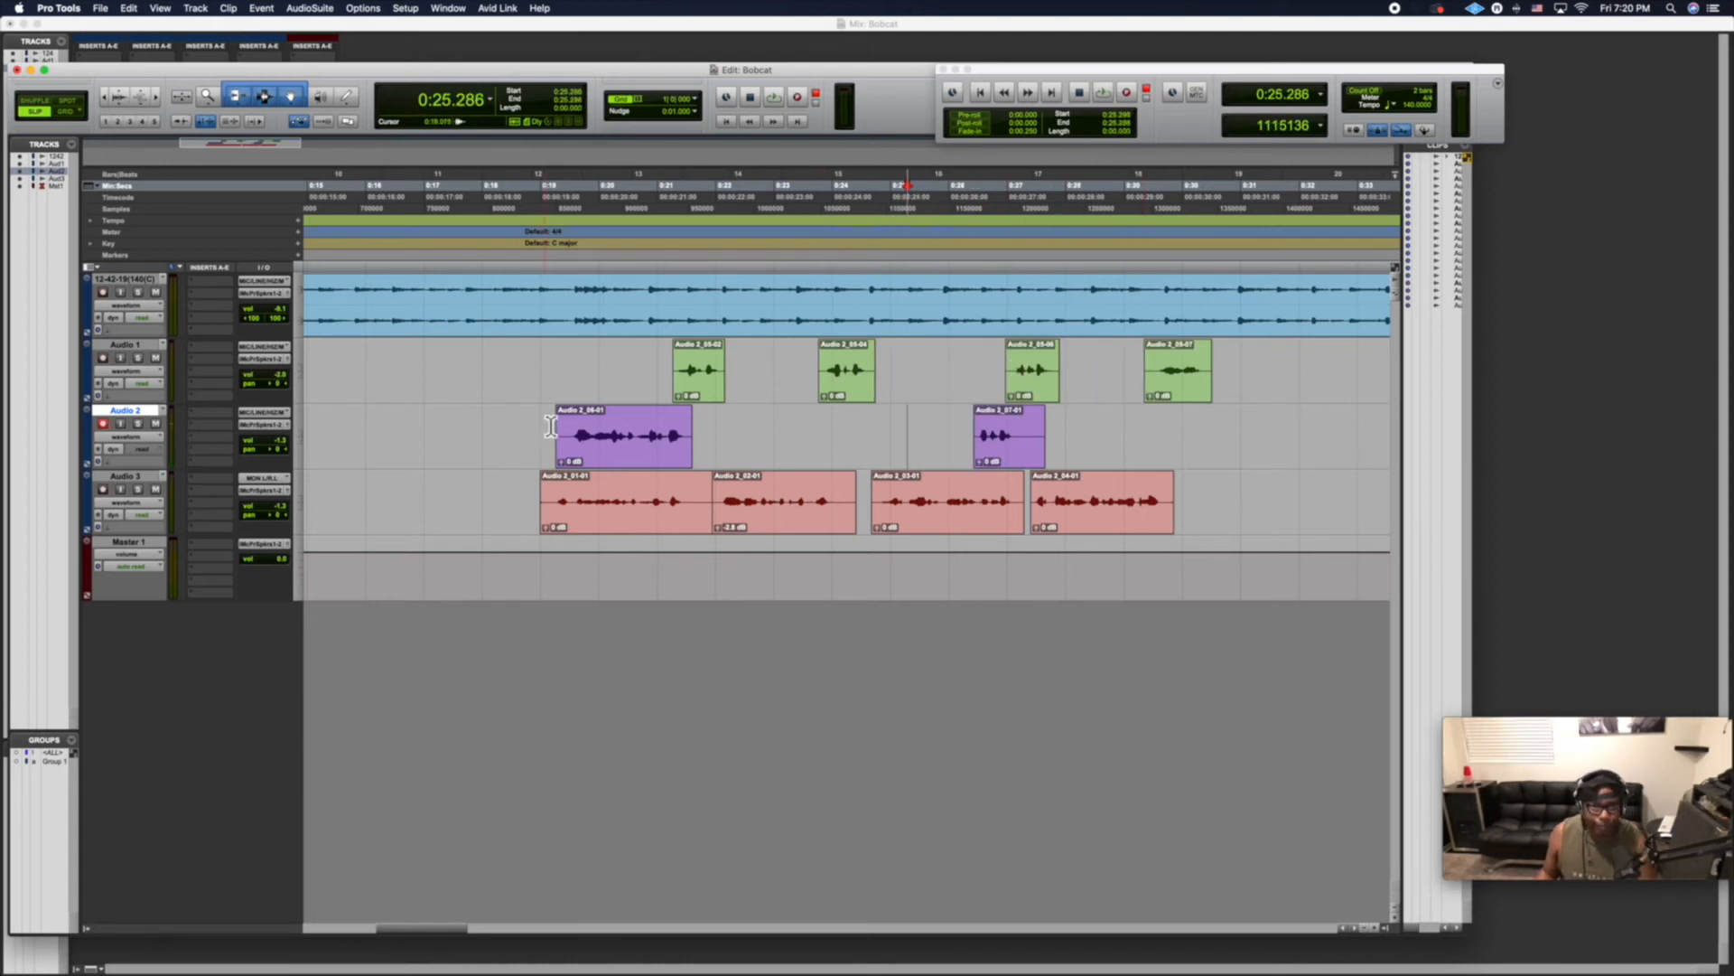
drag(567, 431, 555, 431)
key(BackSpace)
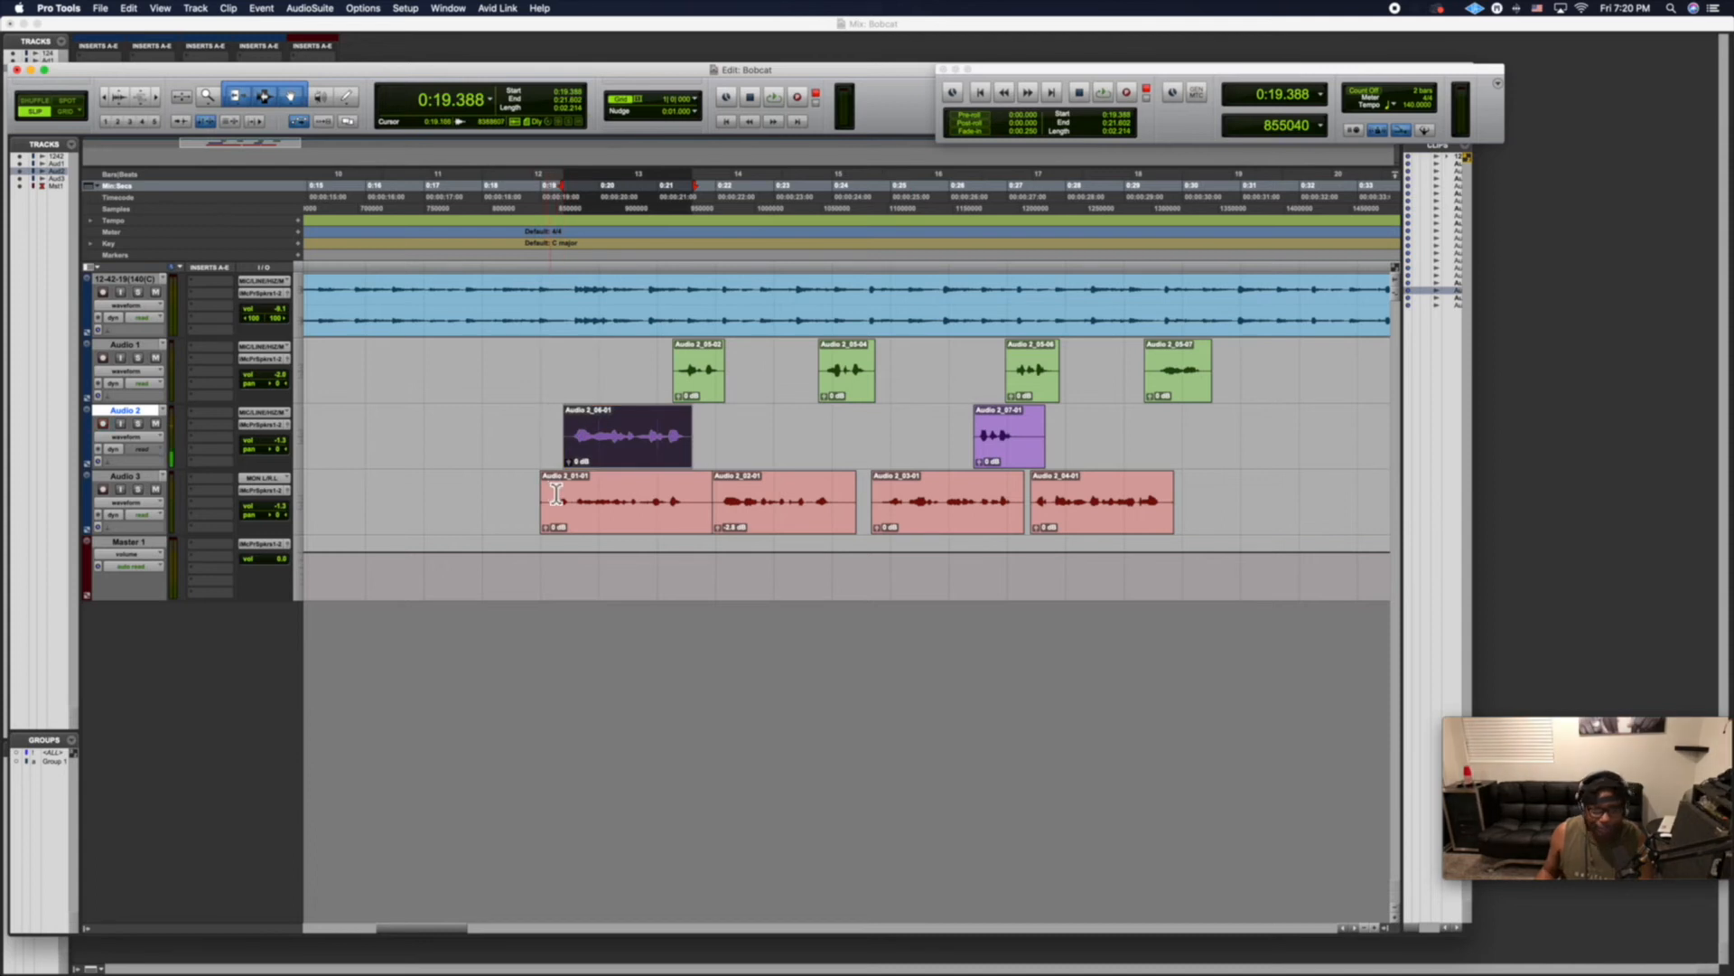
Trim the silent edges around the first three Audio 3 phrases and the end of the second Audio 2 overdub.
drag(550, 490, 515, 491)
key(BackSpace)
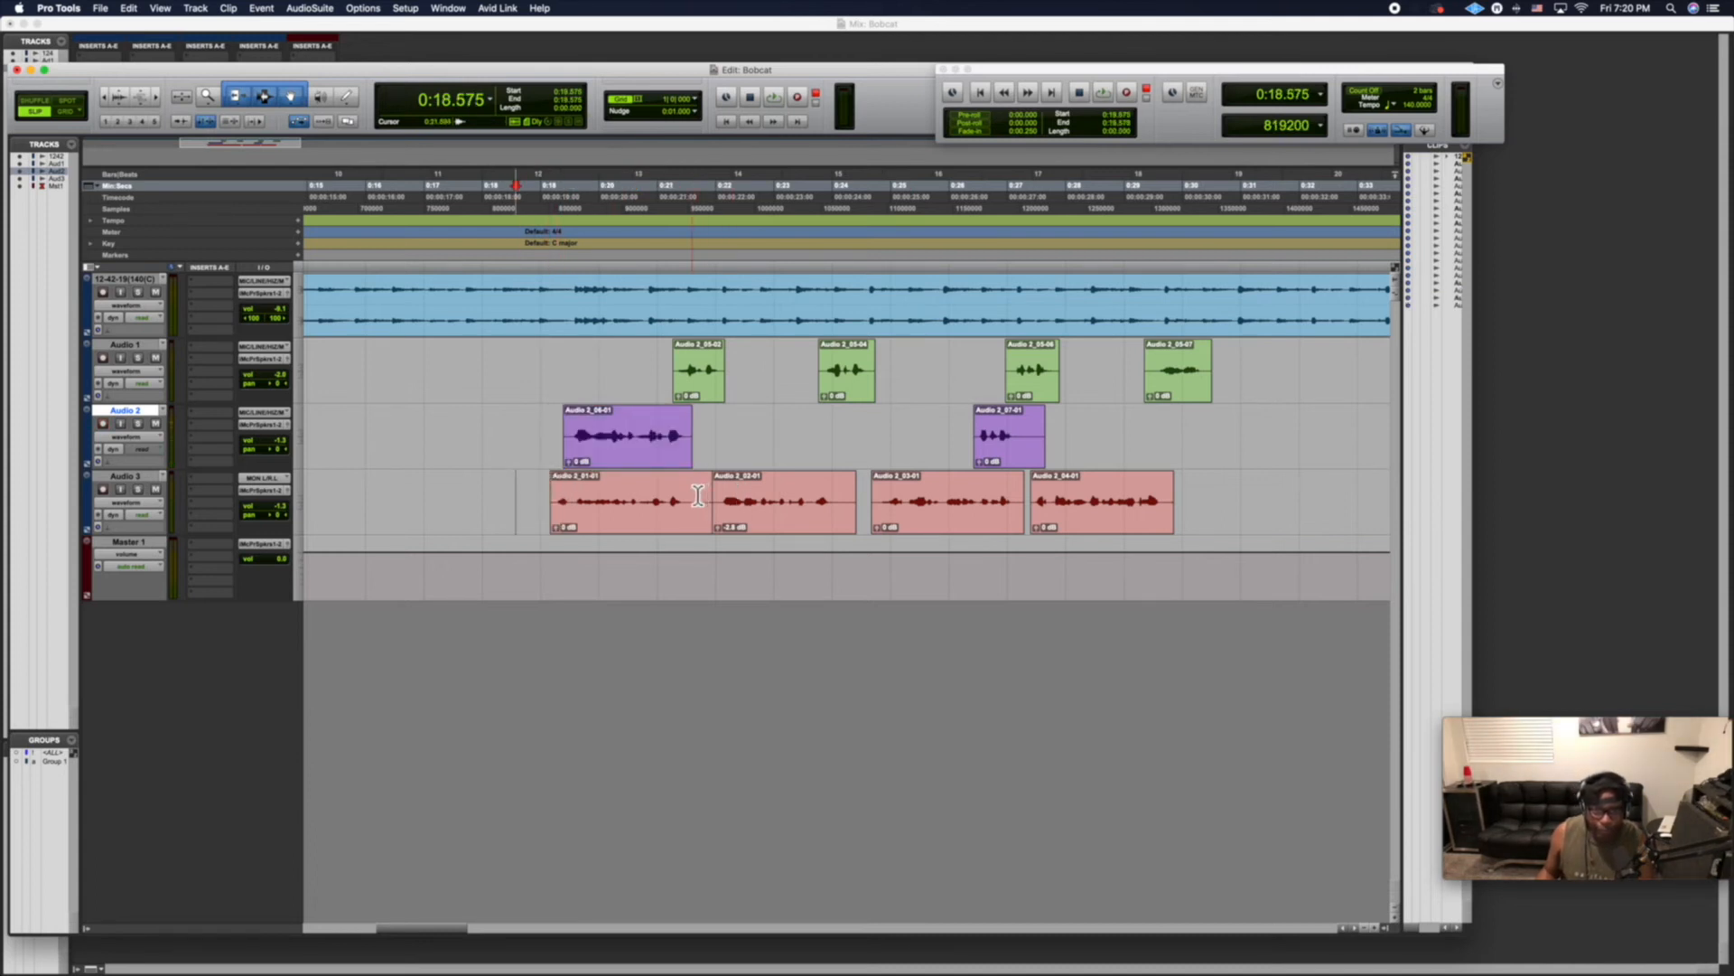
drag(698, 495, 722, 495)
key(BackSpace)
drag(839, 488, 879, 488)
key(BackSpace)
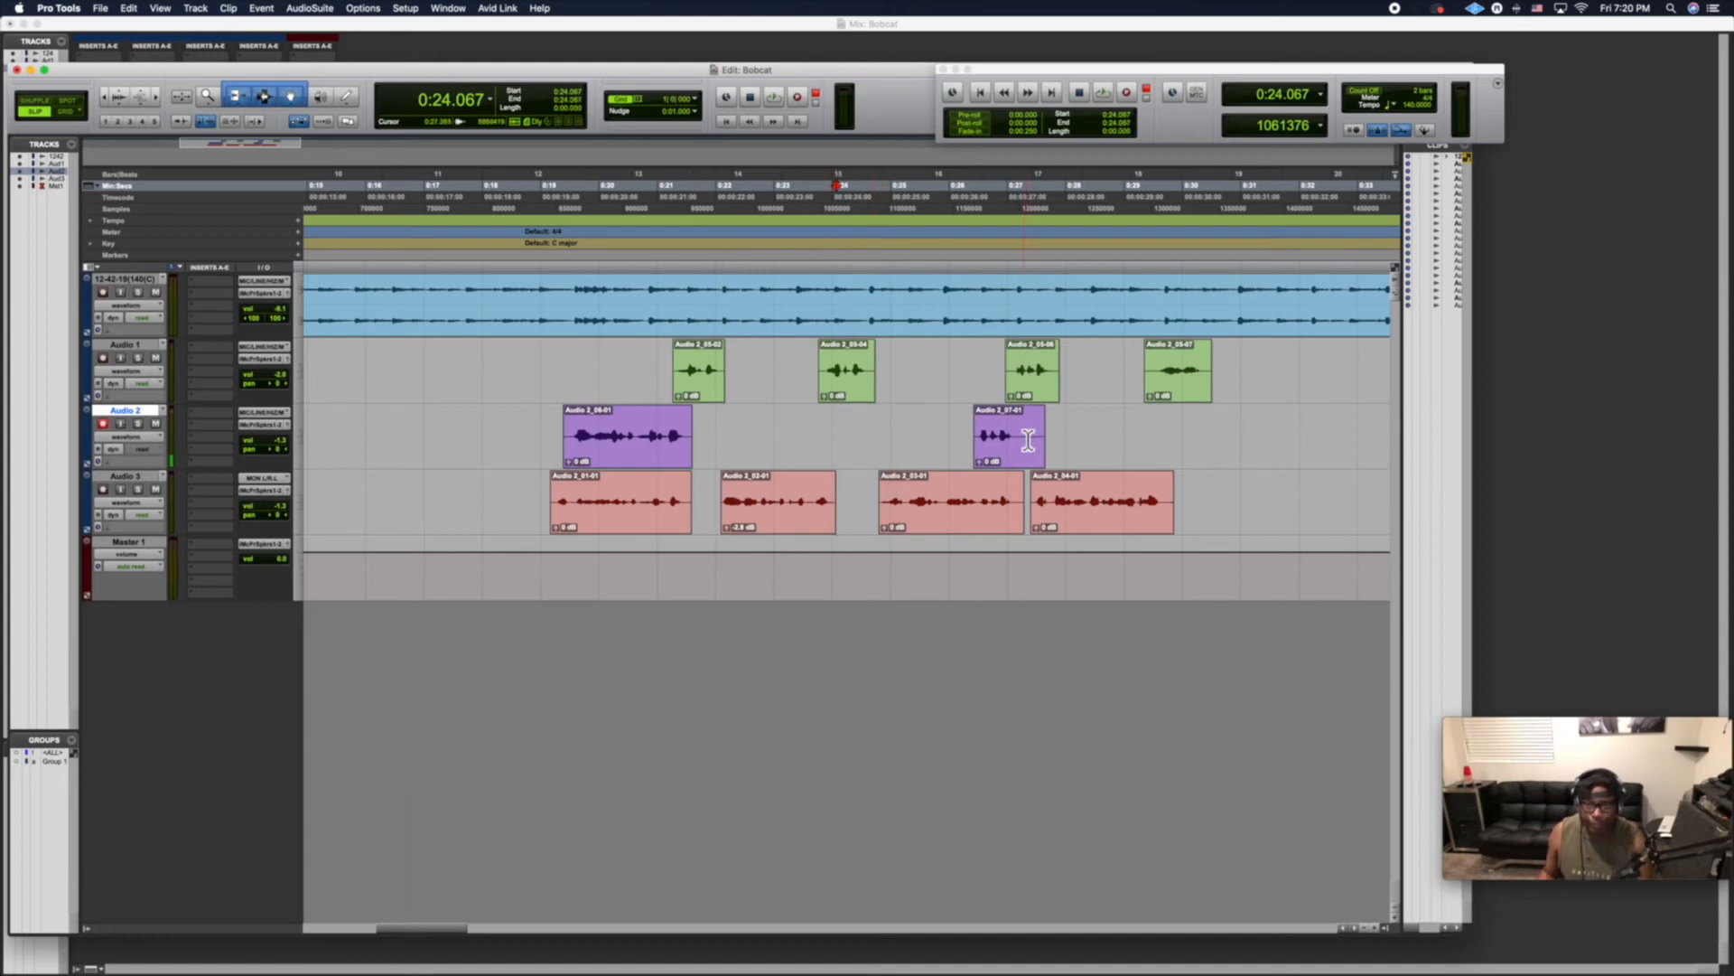
drag(1028, 440, 1079, 439)
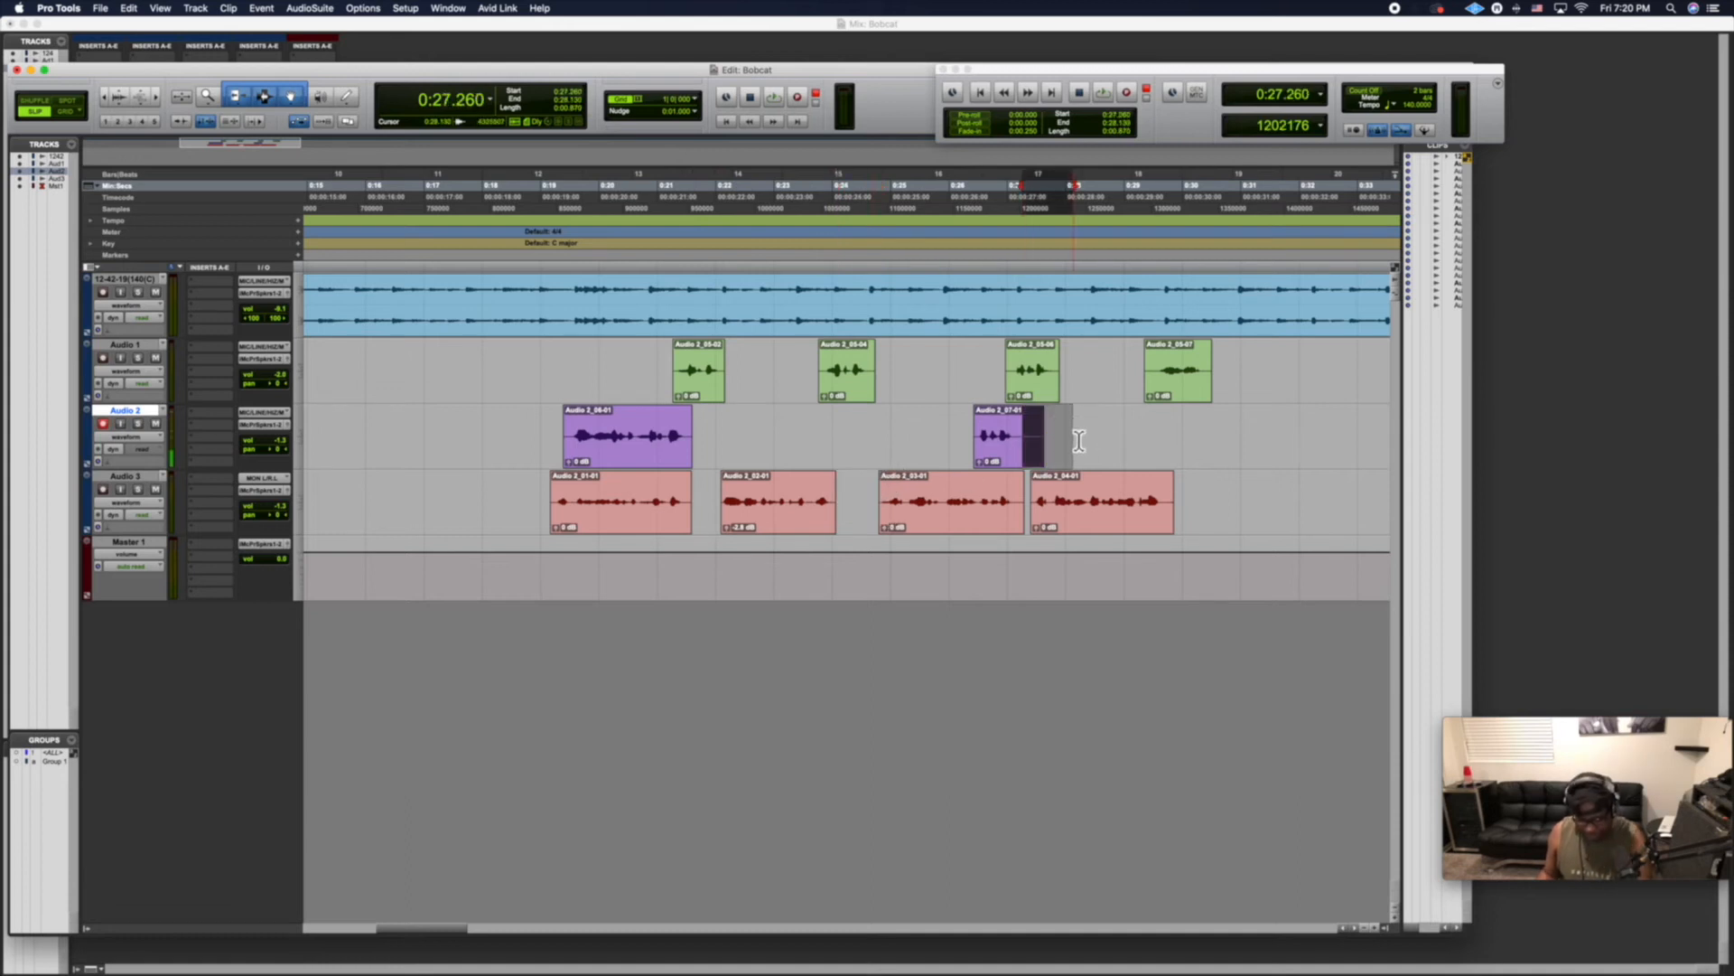
key(BackSpace)
Play the trimmed vocals with the beat from 0:18.726 and disarm recording on Audio 2.
click(527, 201)
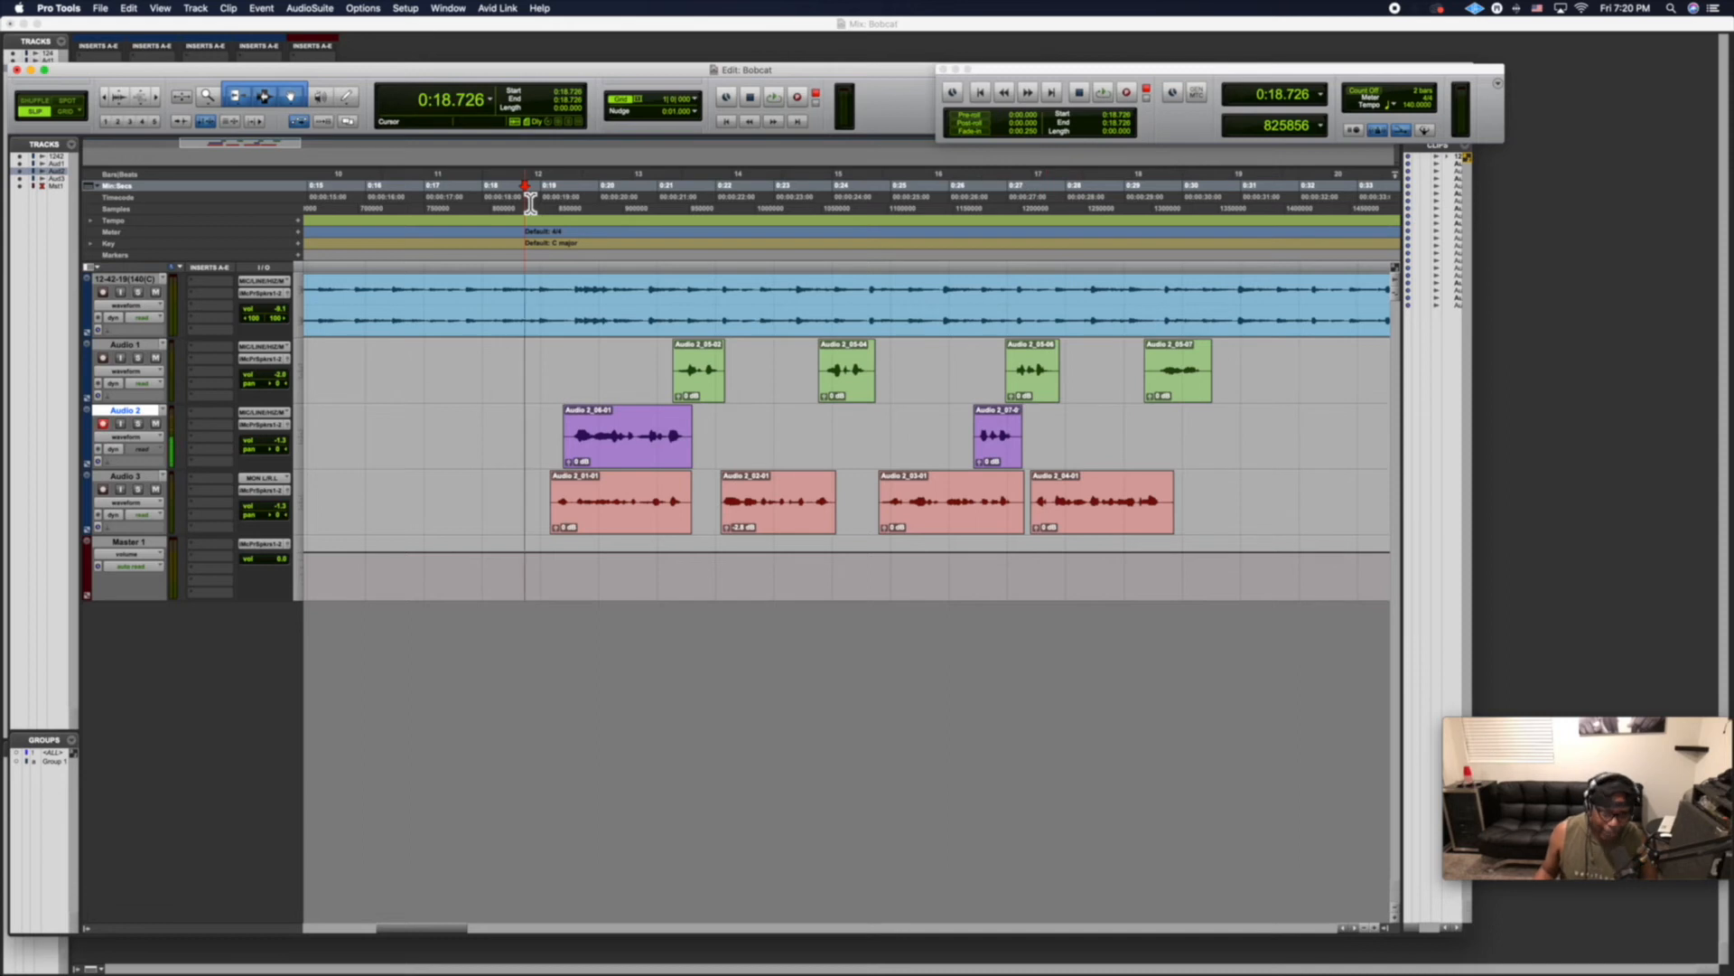
key(space)
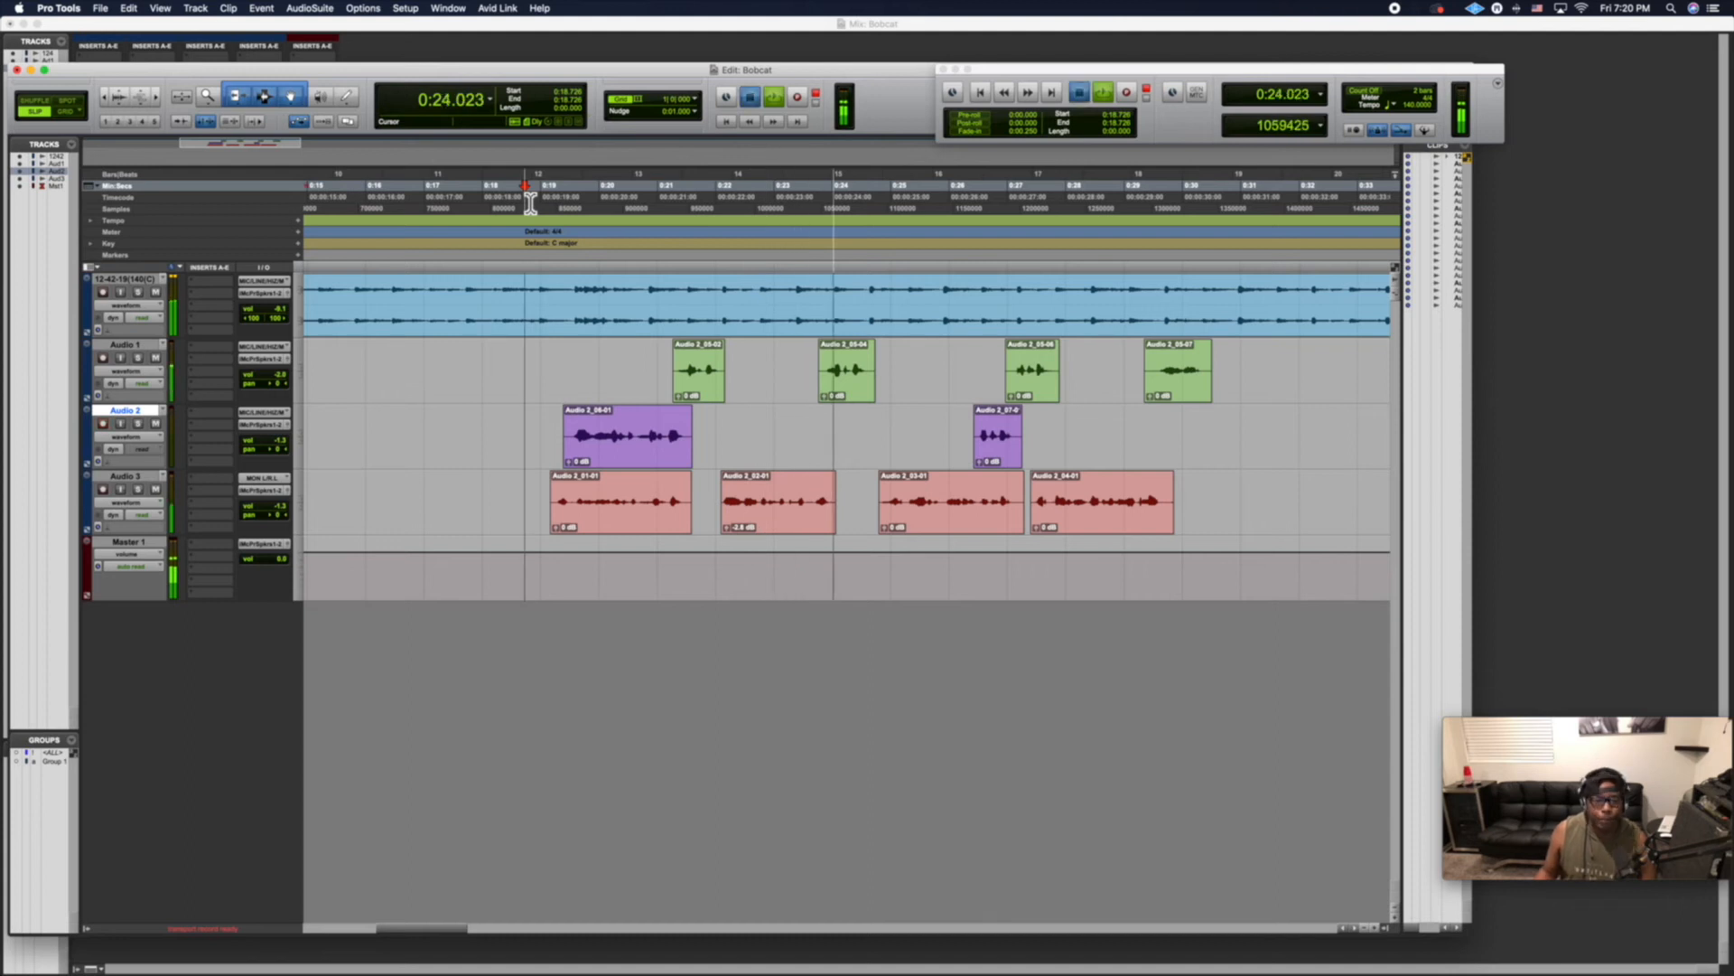
key(space)
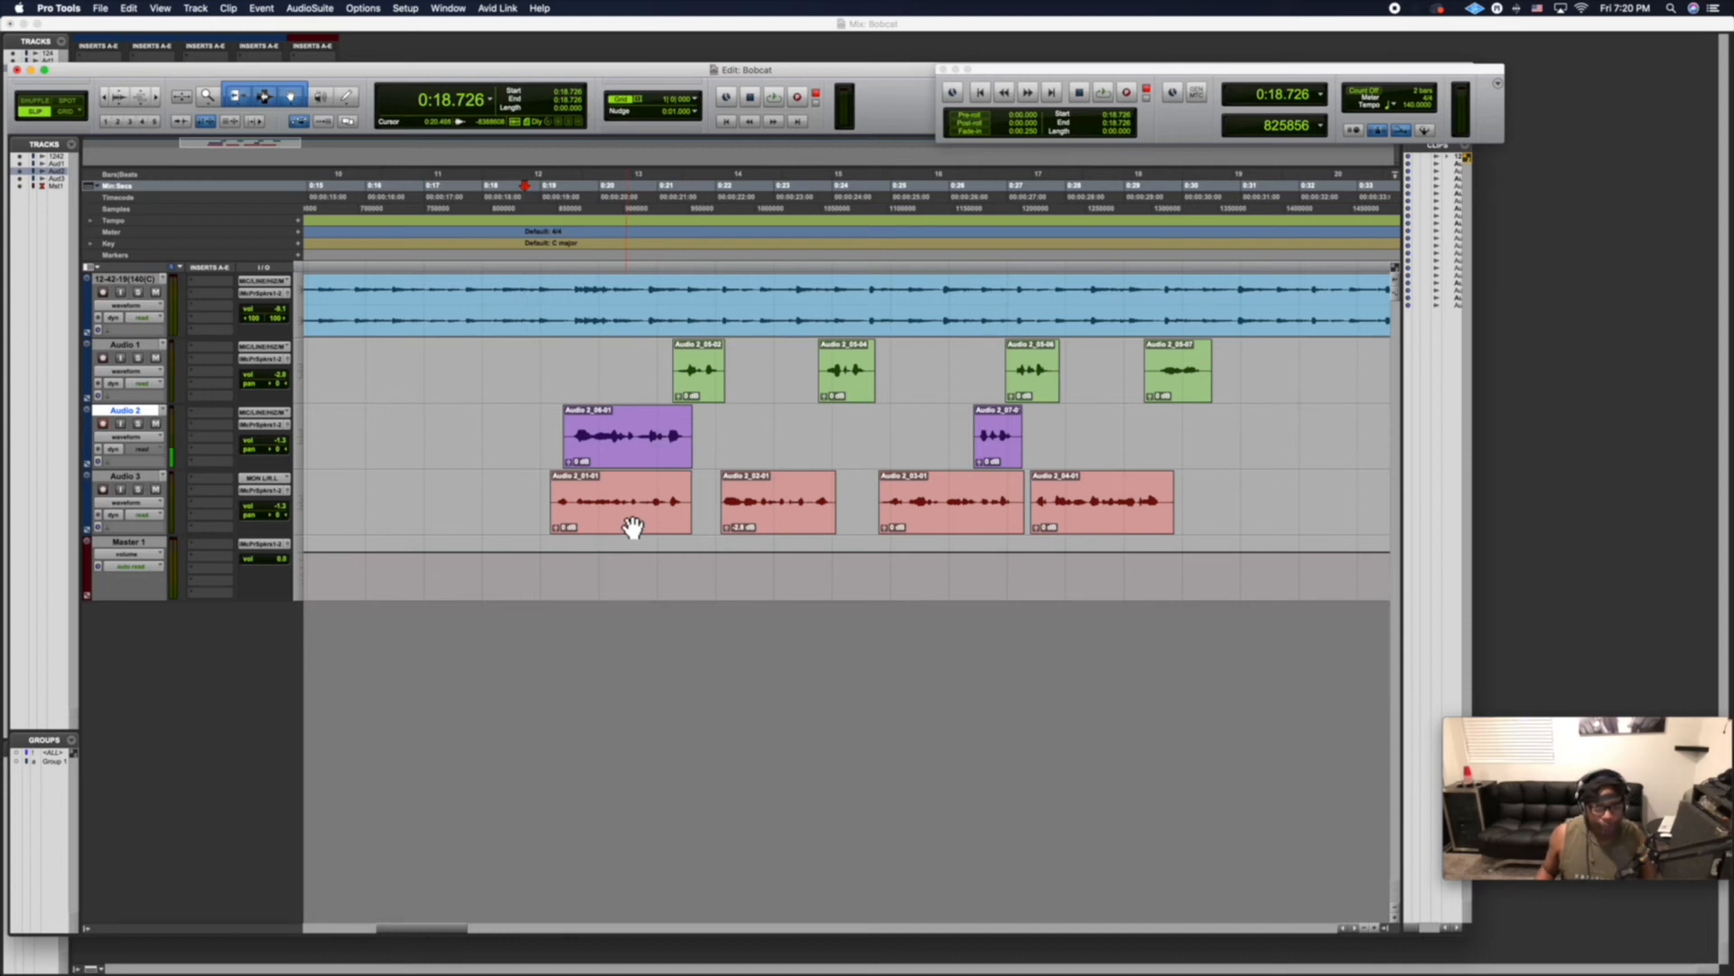
click(102, 423)
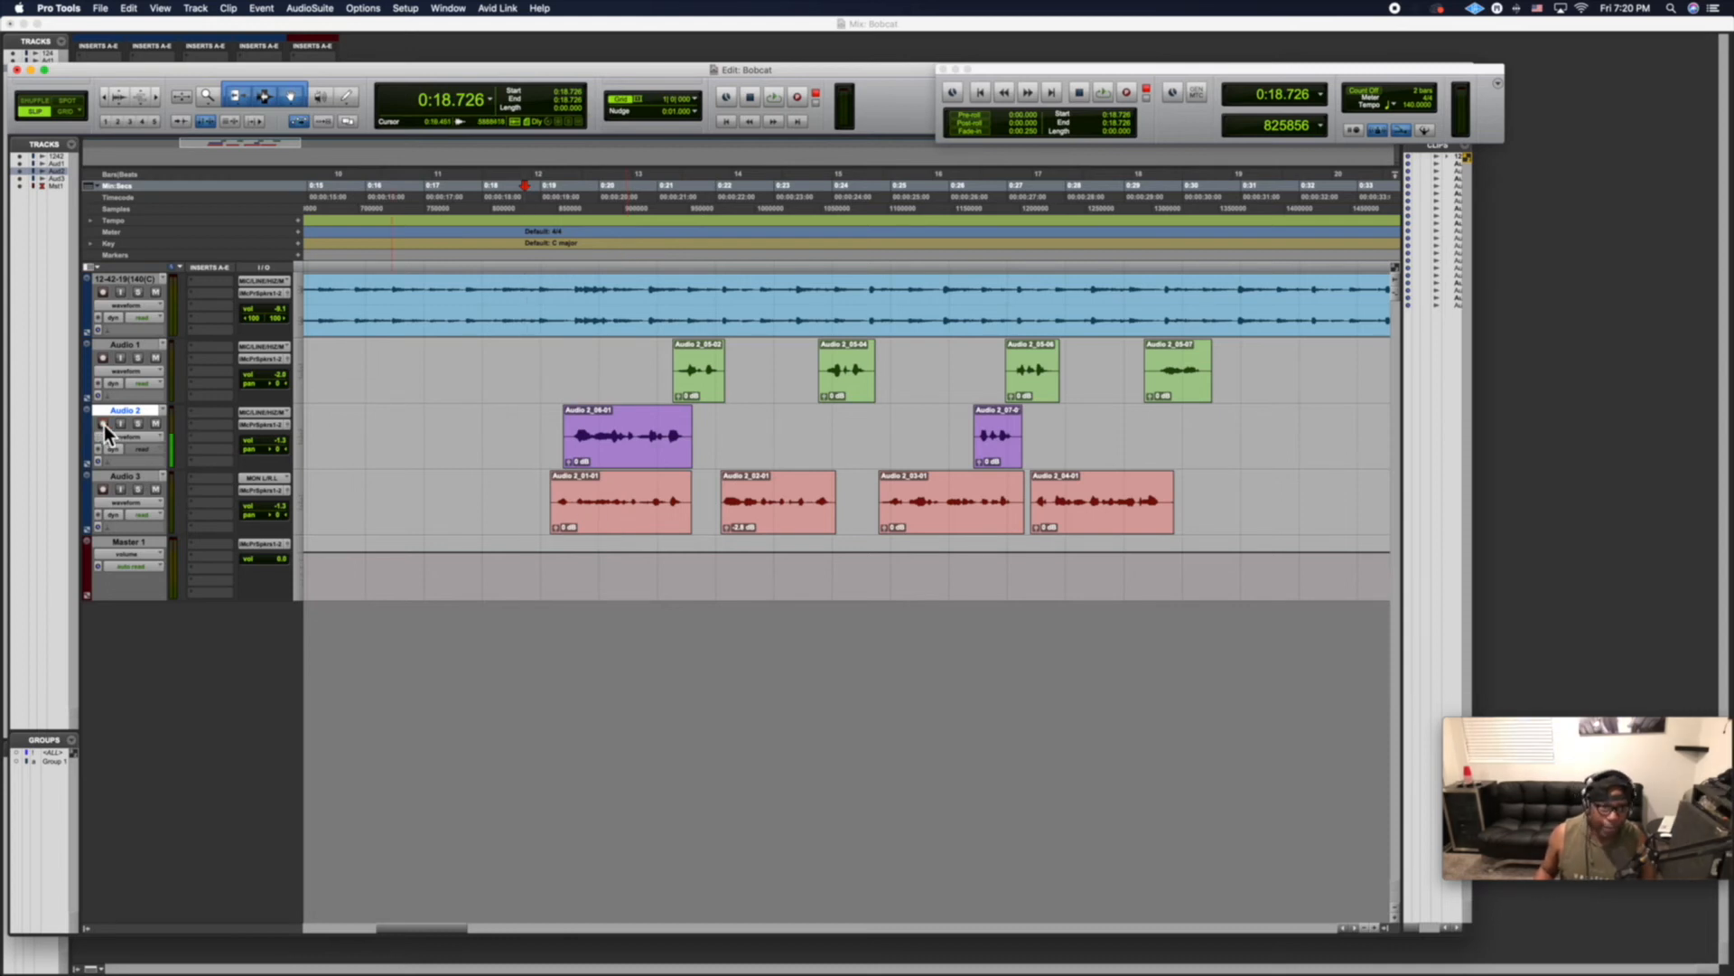
click(102, 423)
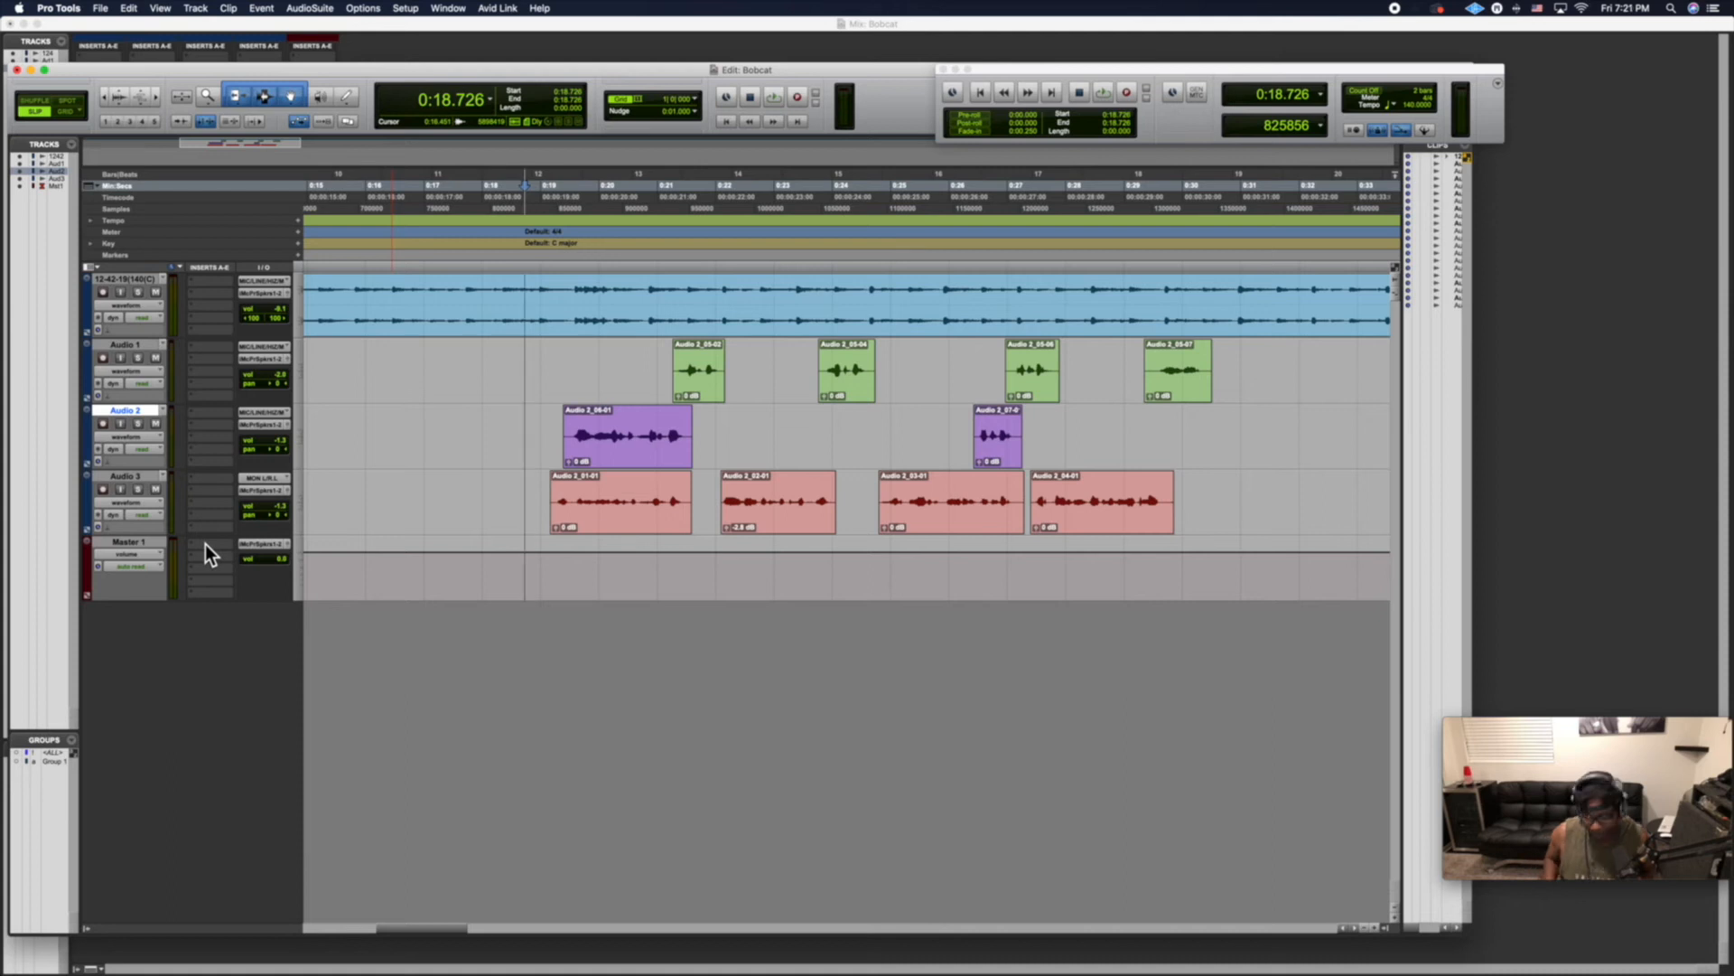
Solo the imported beat track and play it on its own.
key(super+bracketleft)
key(super+bracketleft)
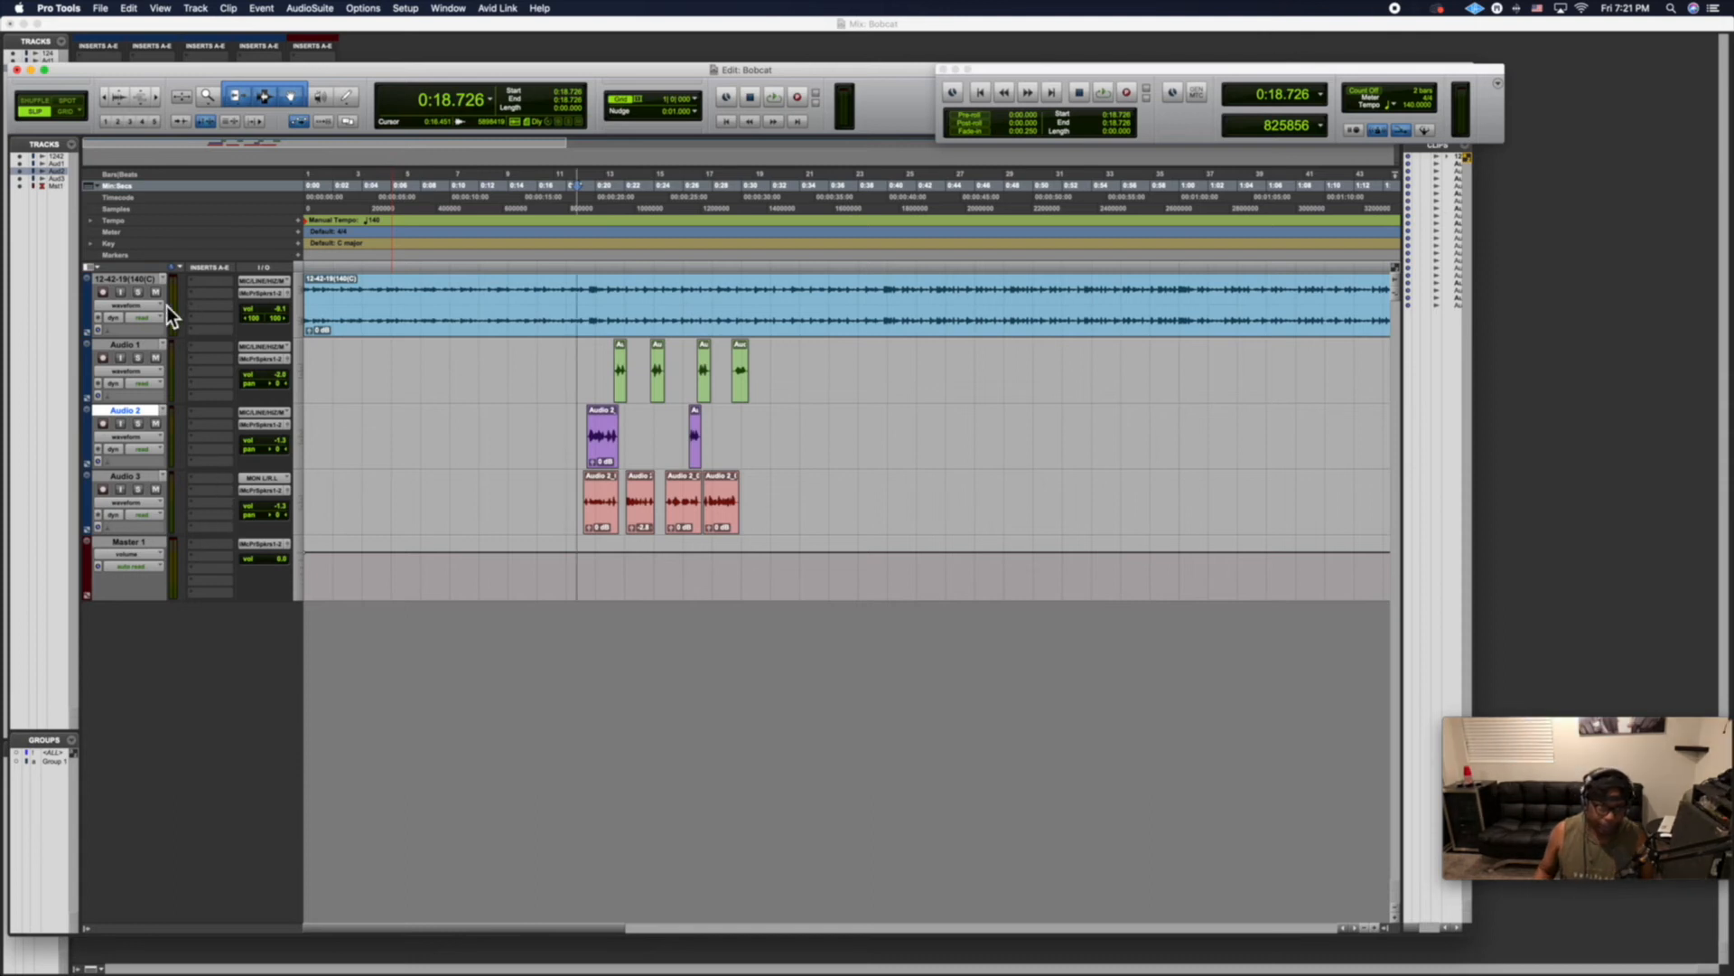
click(138, 292)
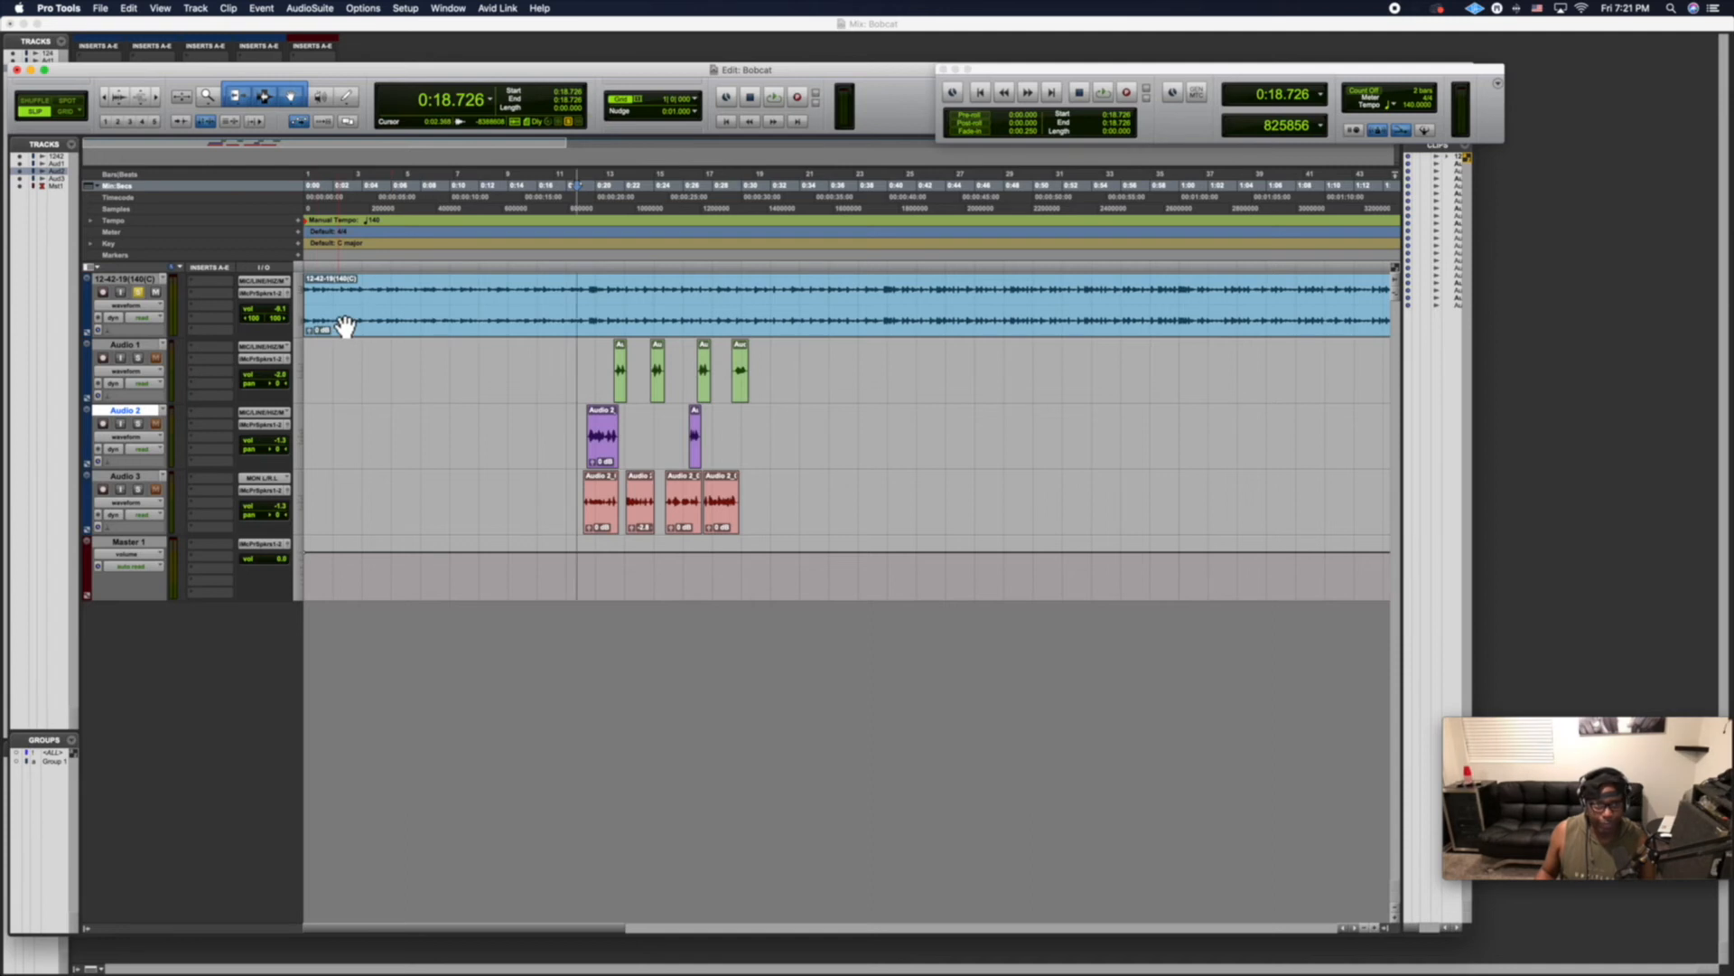
key(space)
key(space)
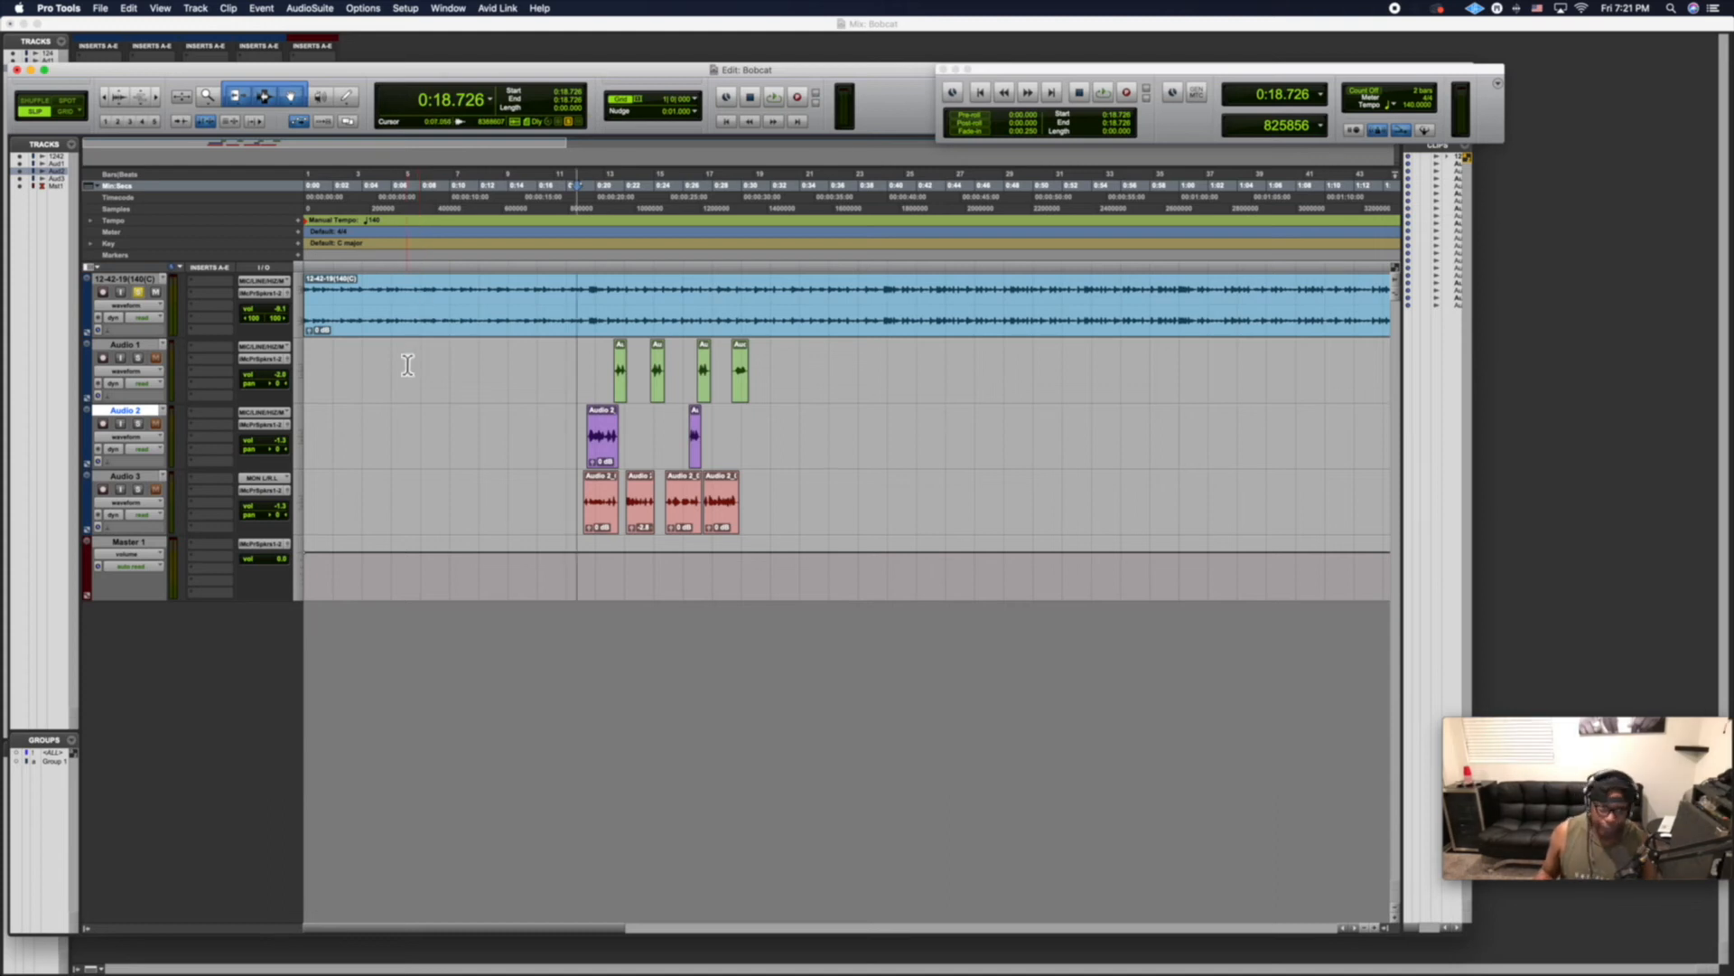
Create a batch of new mono audio tracks directly below Audio 3.
click(144, 477)
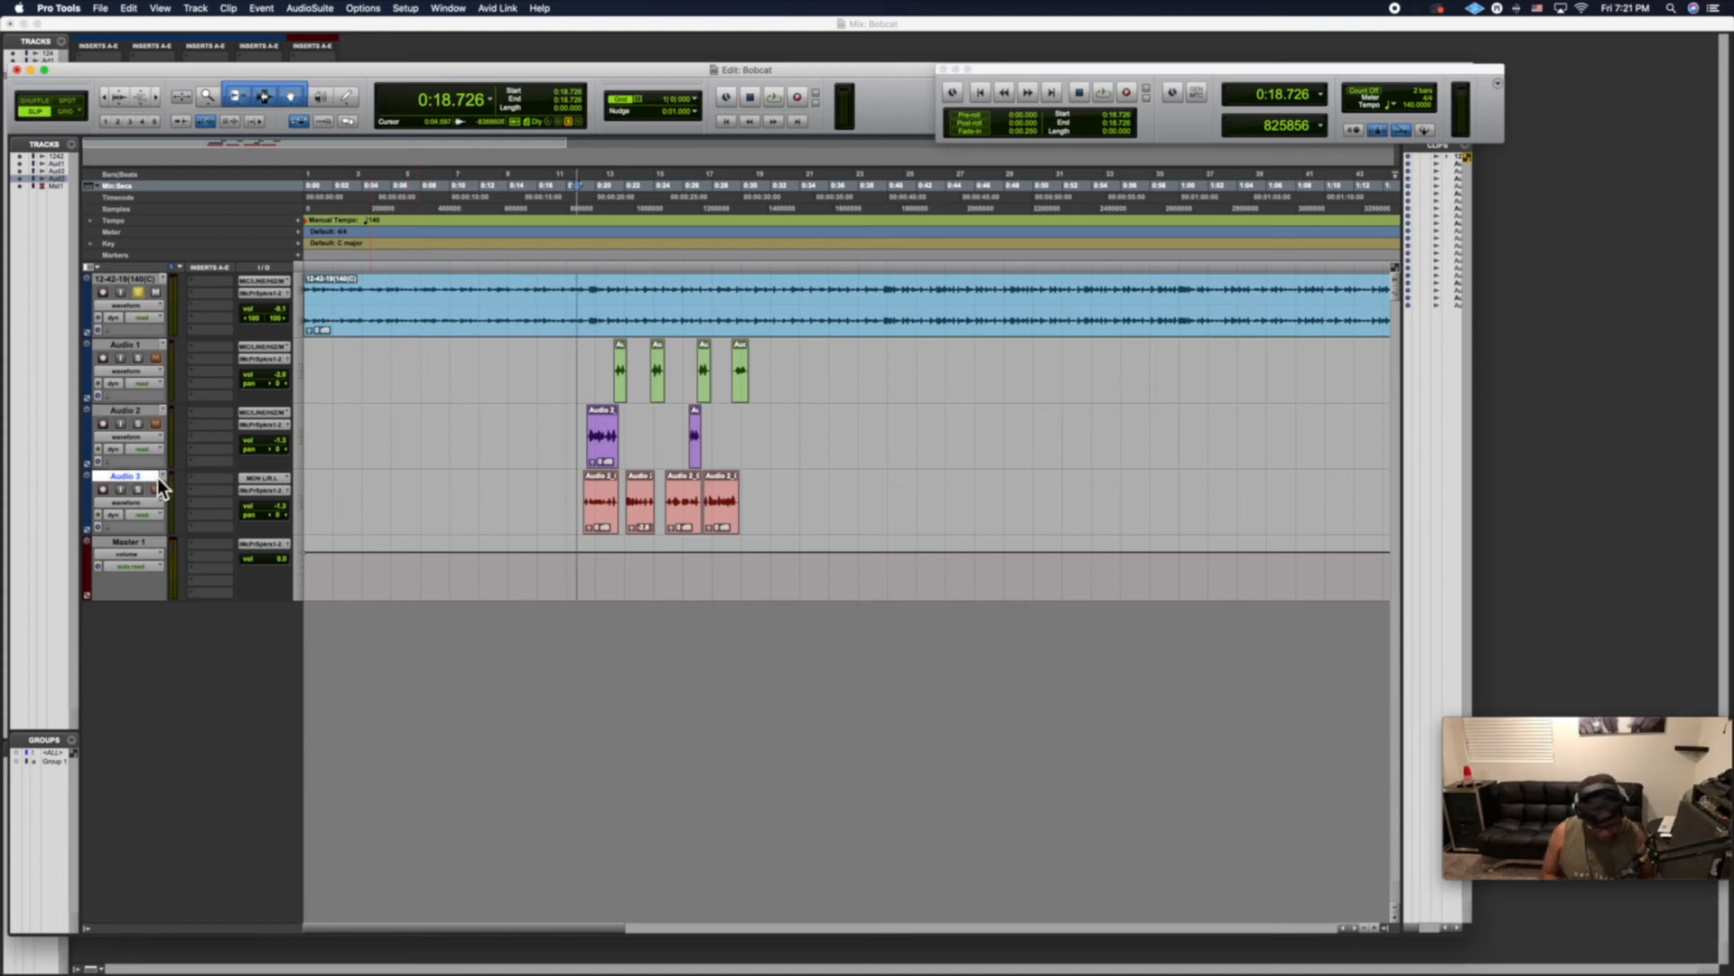
key(super+shift+n)
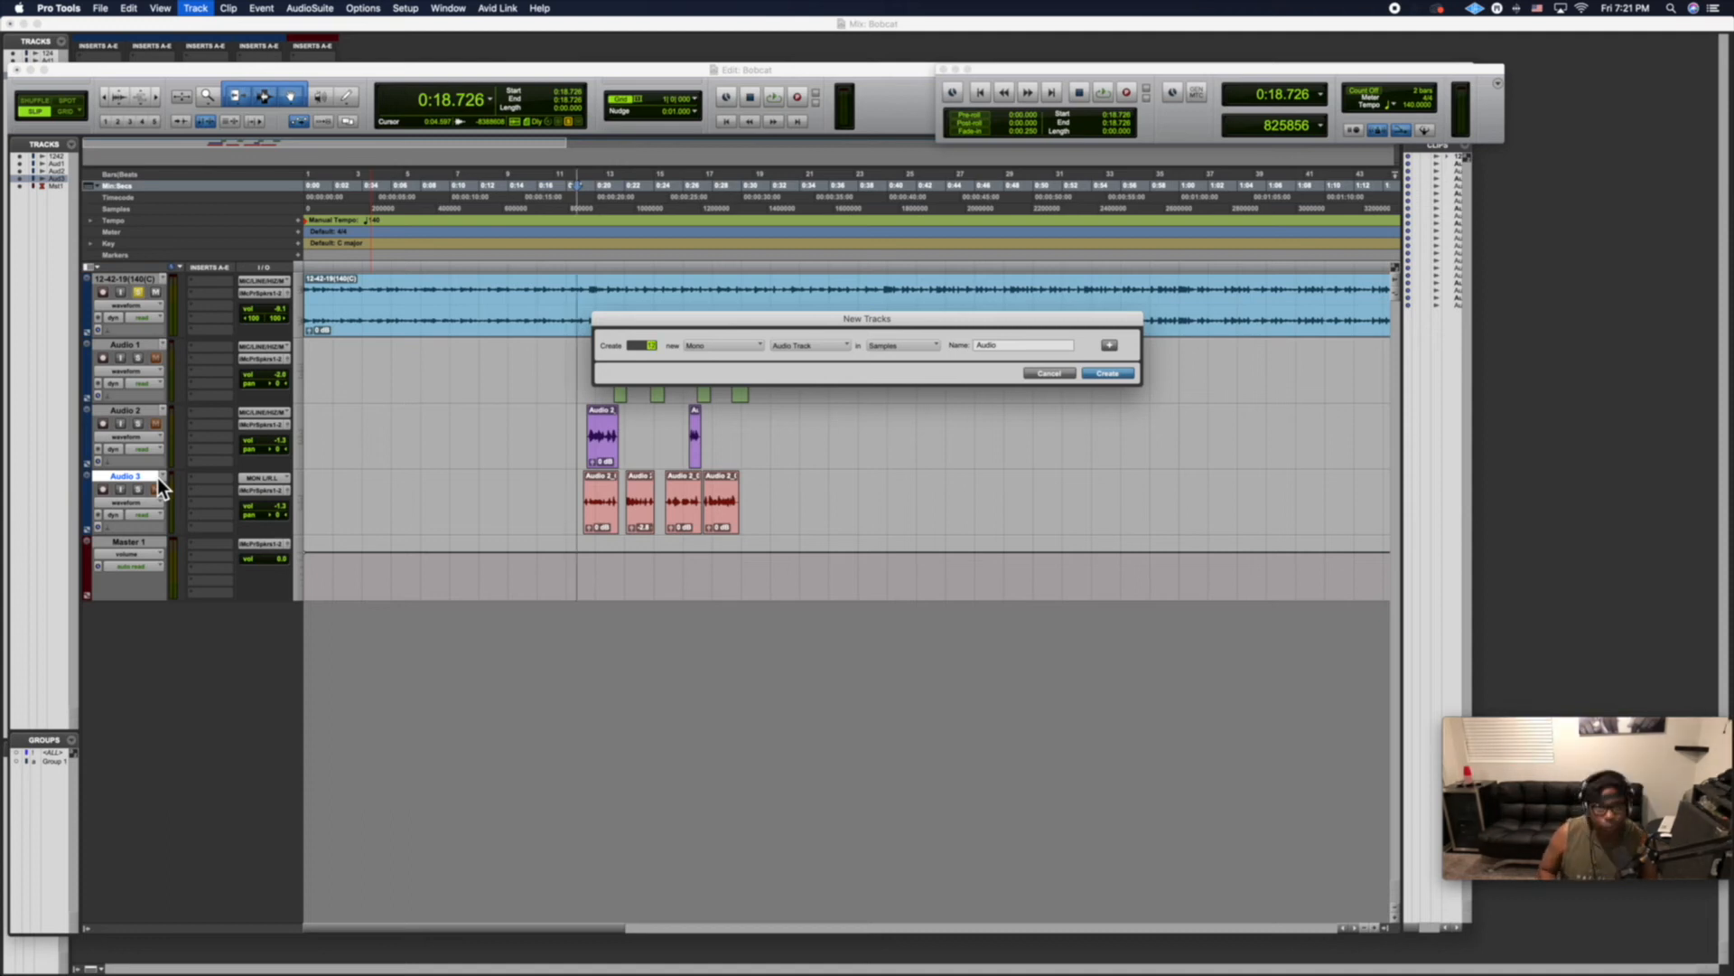
key(Return)
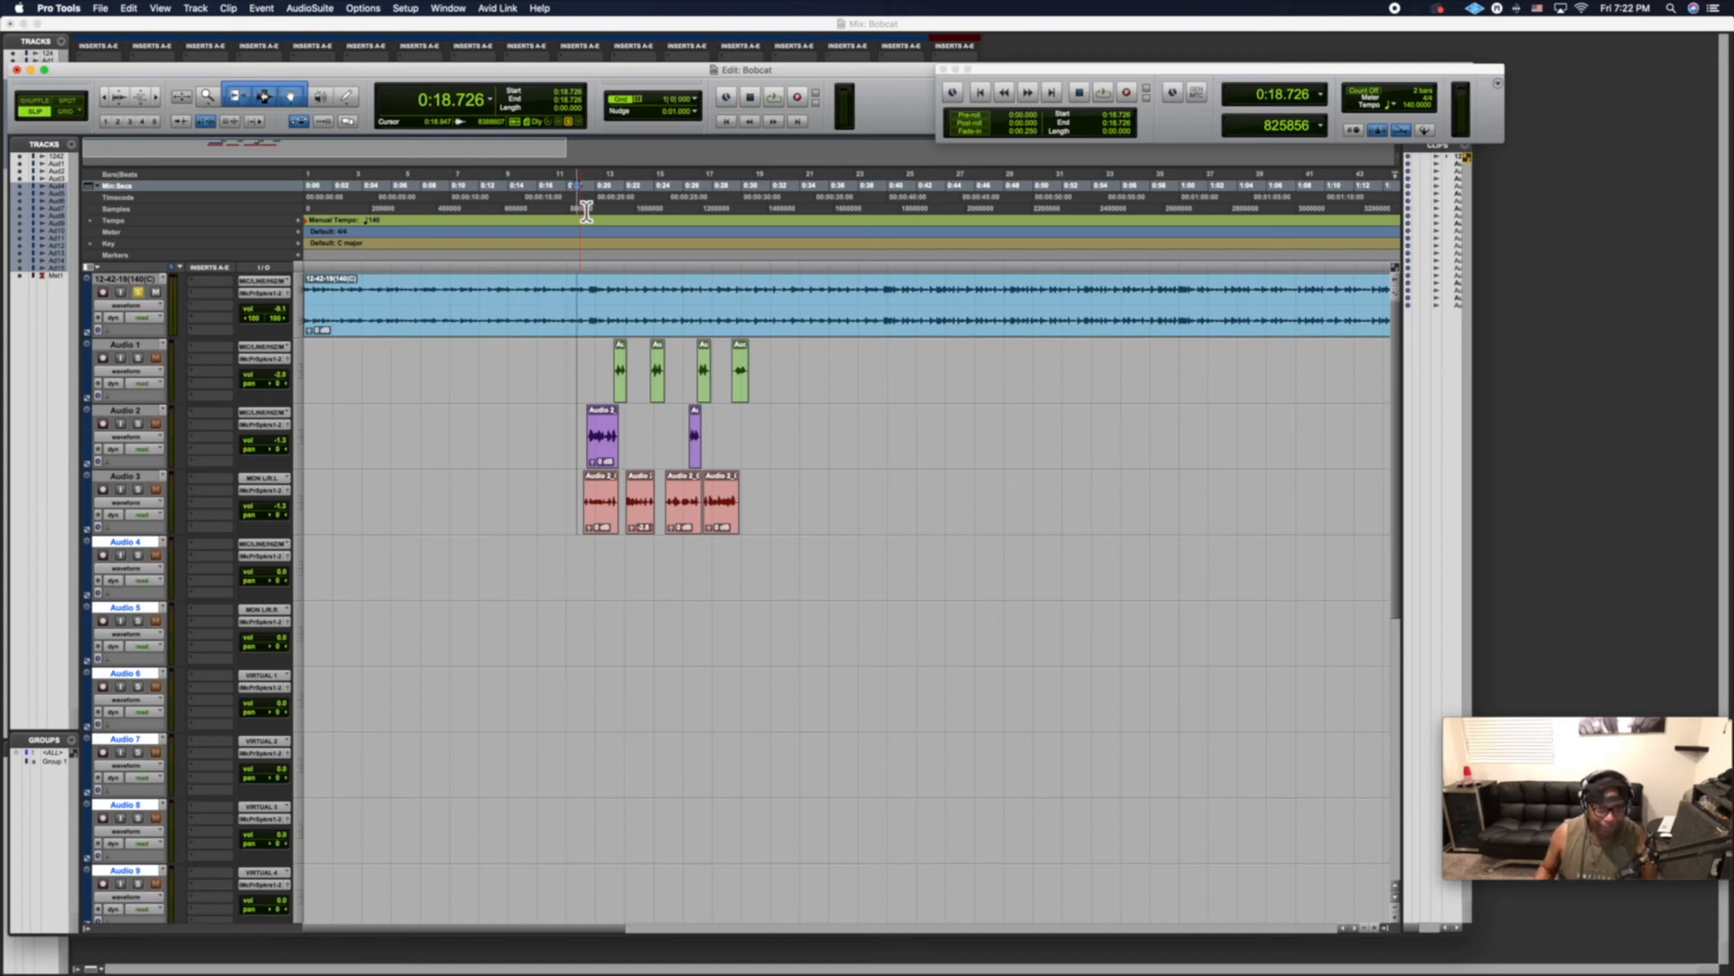
Select the first phrase clip on Audio 3 and play it with the solo moved from the beat to Audio 3.
click(579, 497)
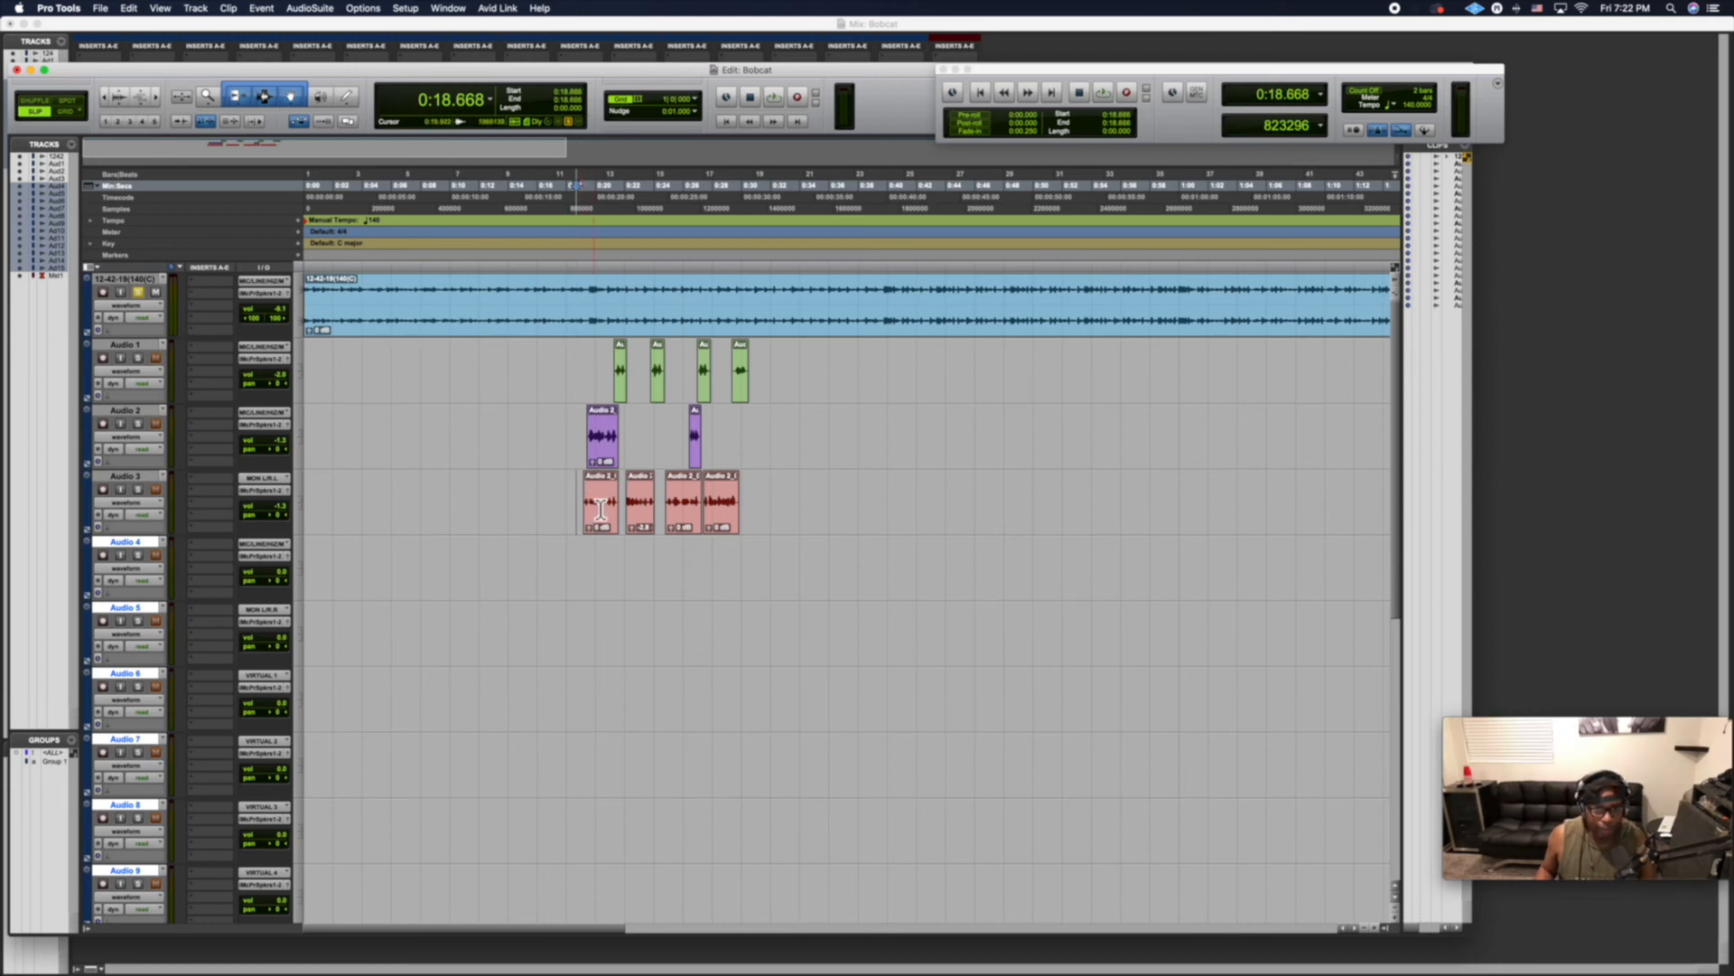
click(603, 514)
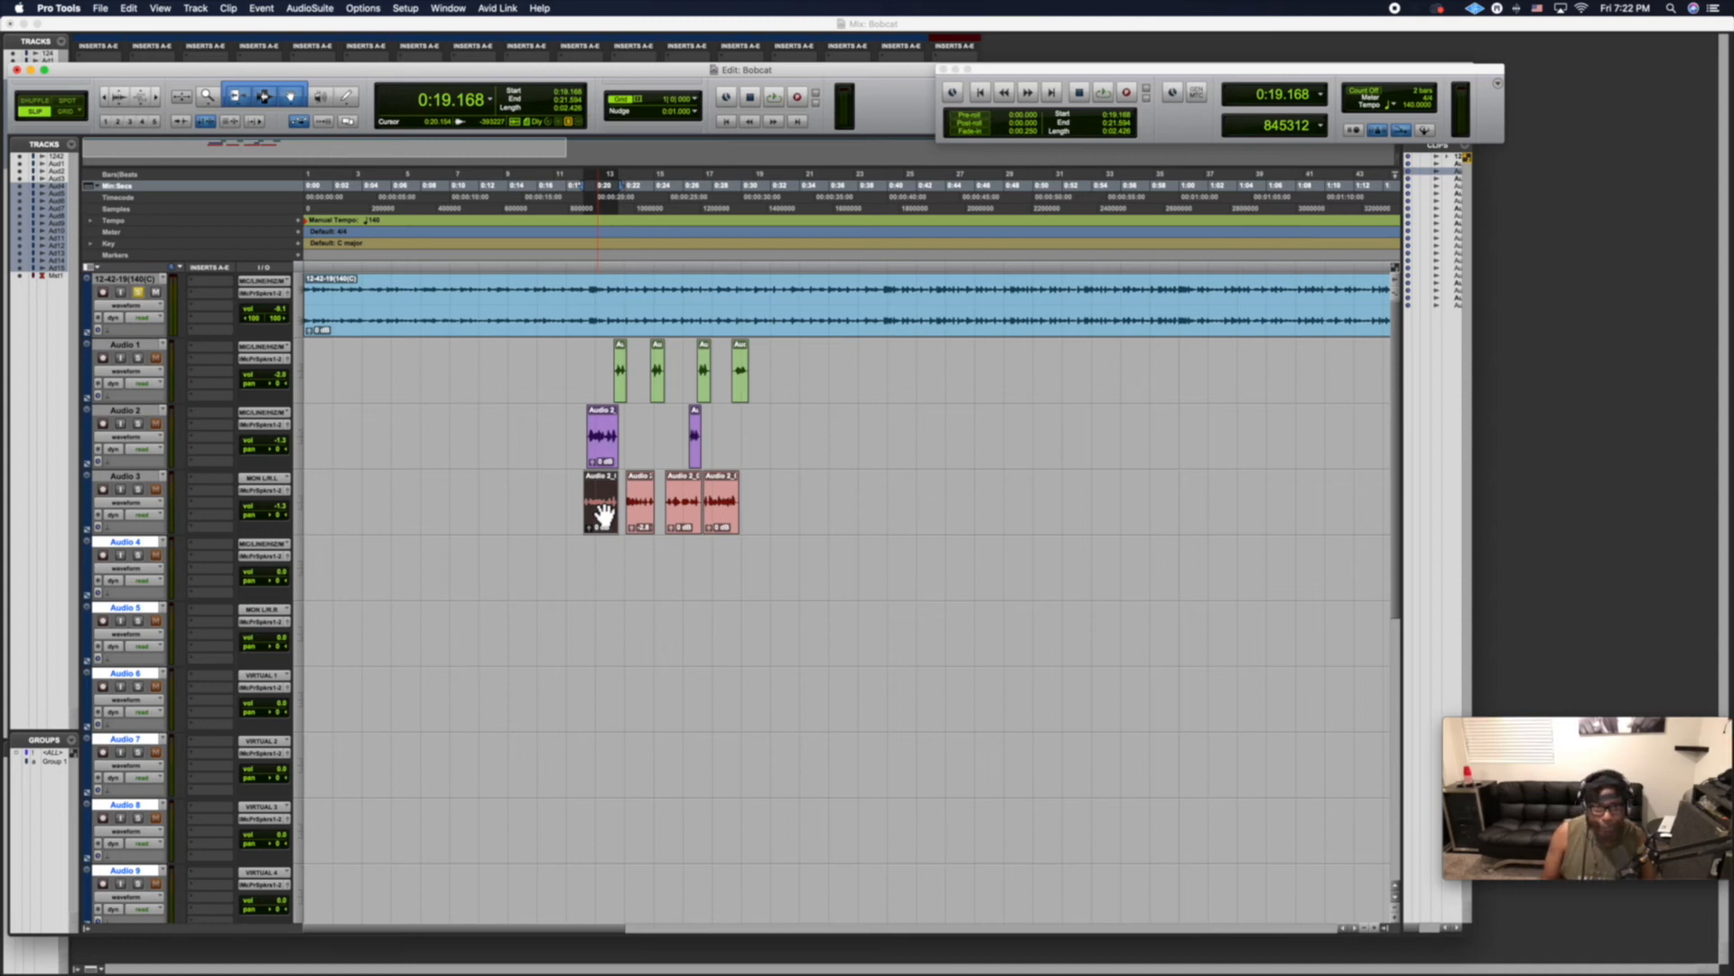
key(super+bracketright)
key(super+bracketright)
key(super+bracketright)
key(super+bracketright)
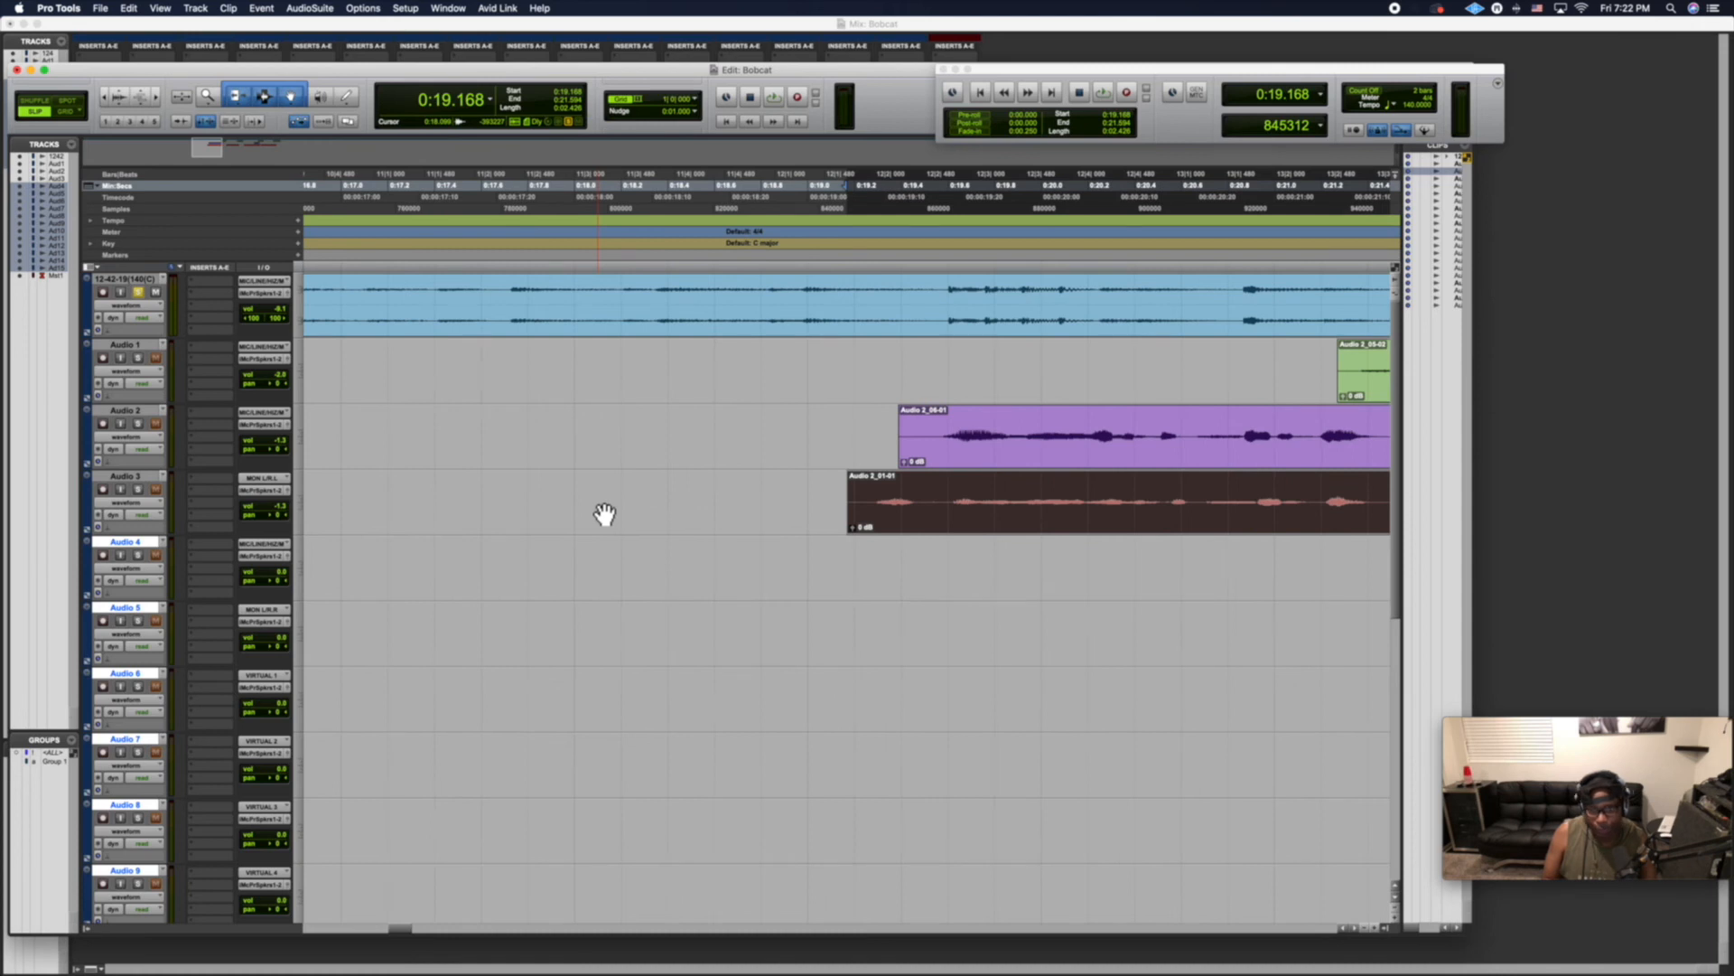
key(super+bracketright)
key(super+bracketleft)
key(super+bracketleft)
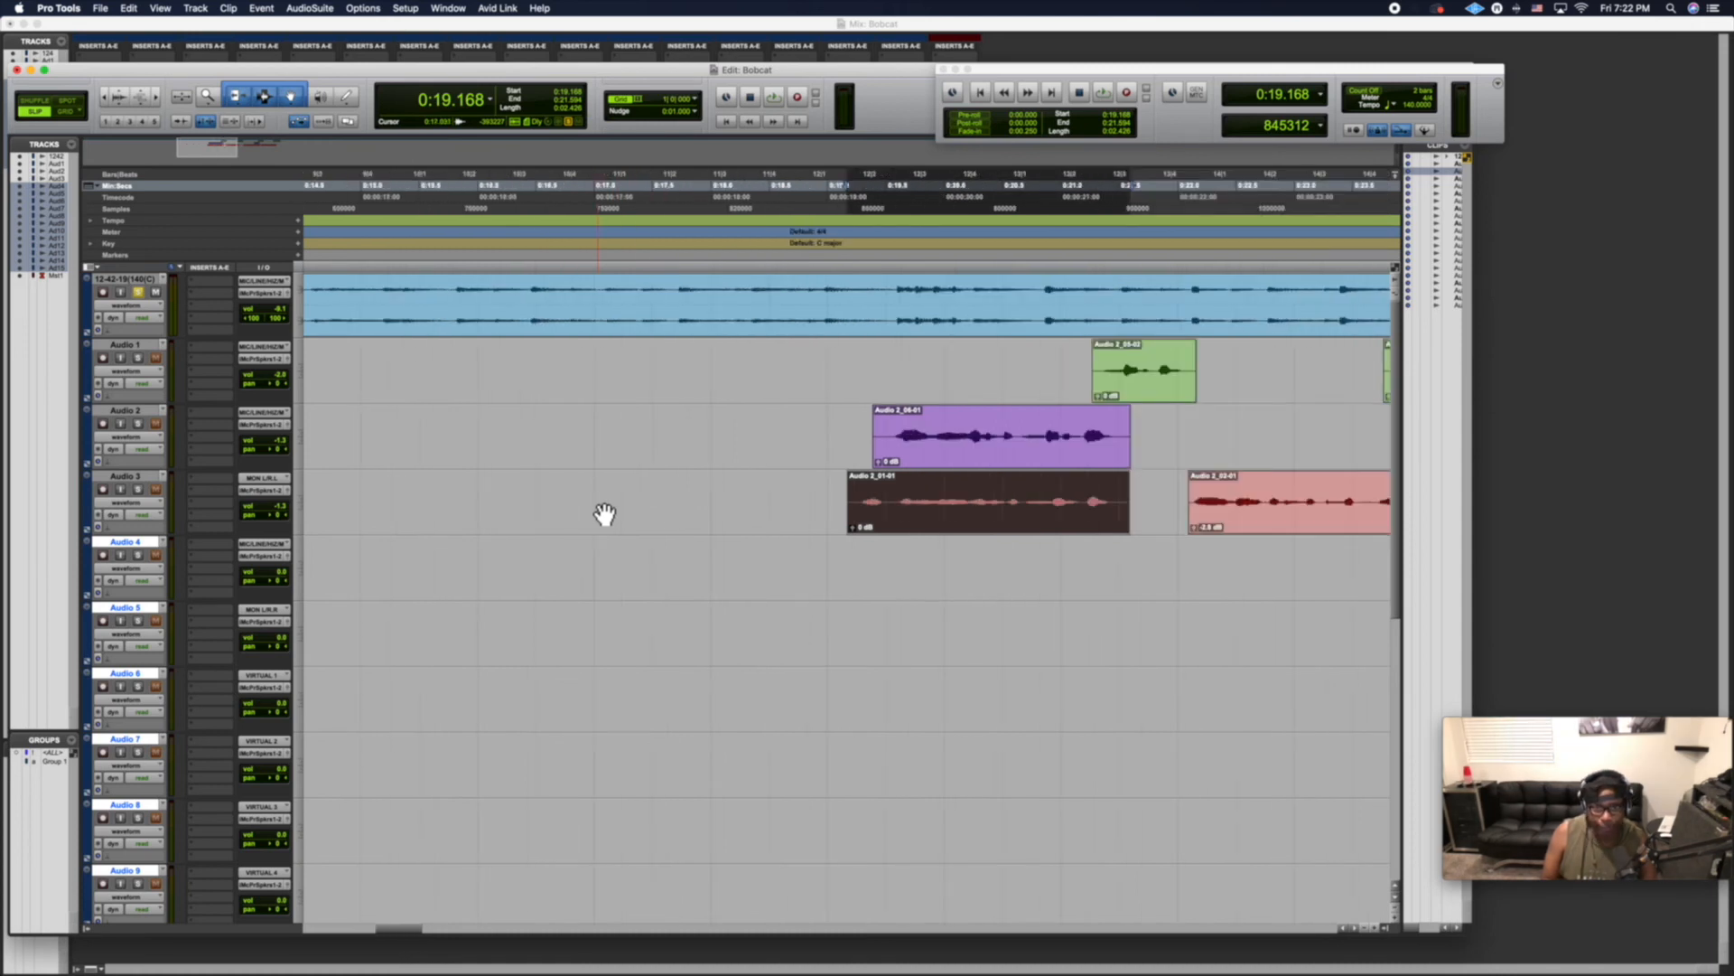
key(super+bracketright)
key(super+bracketleft)
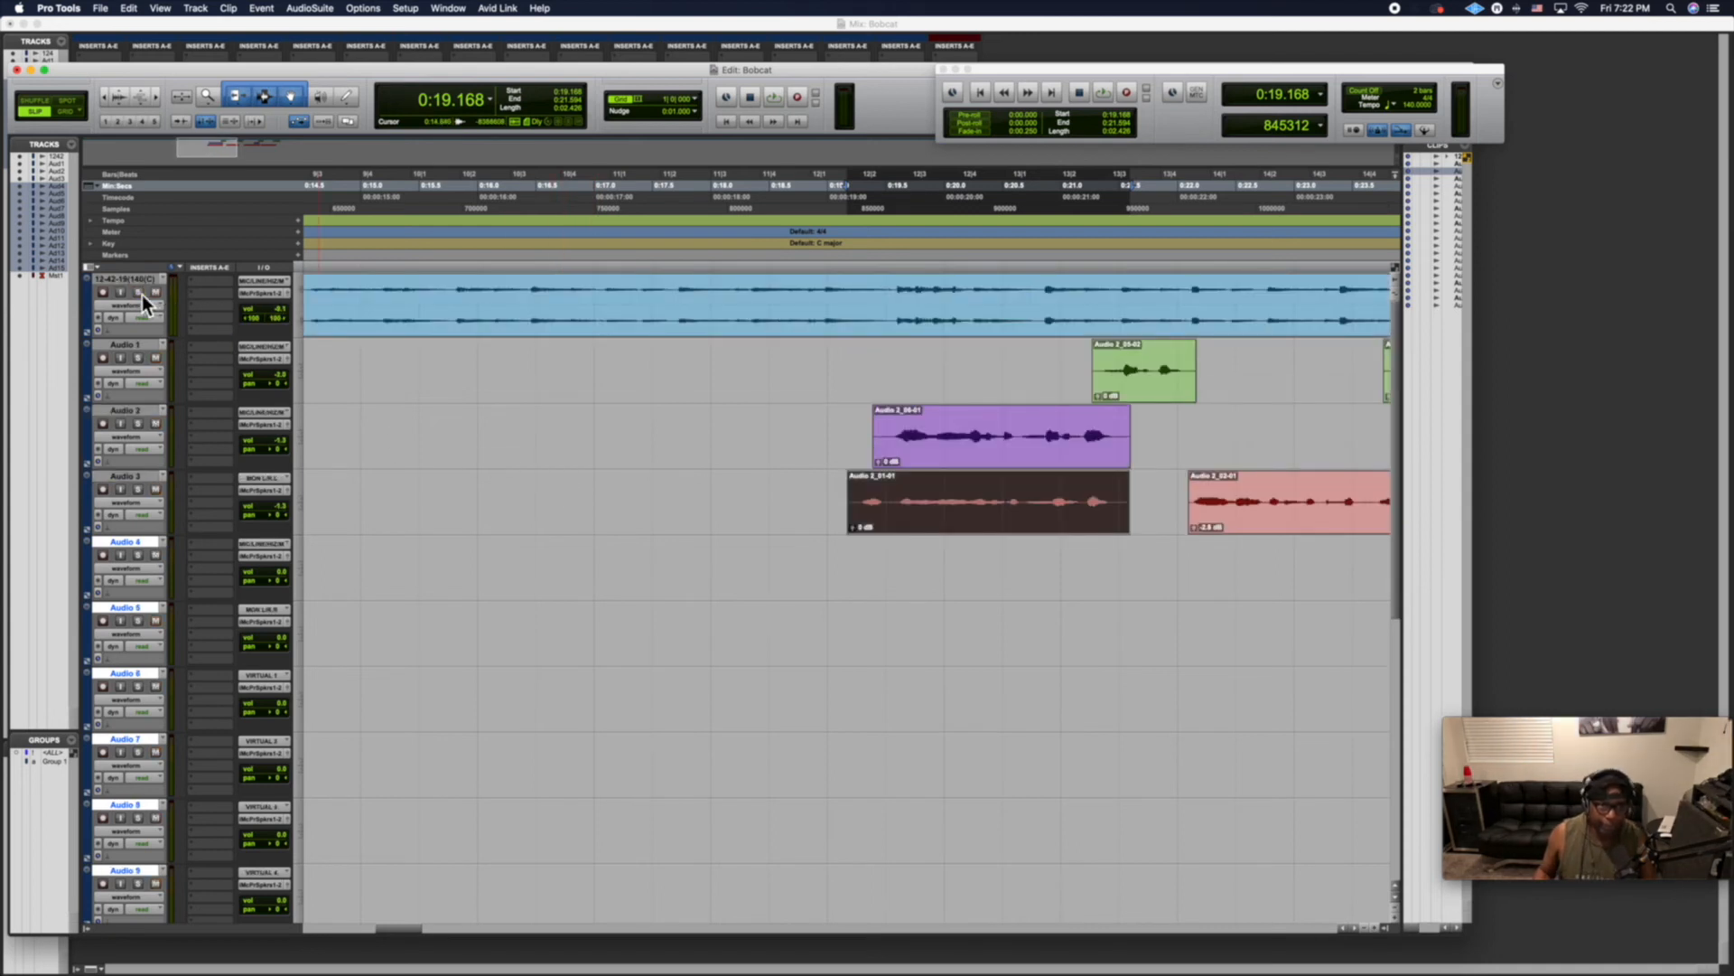
click(136, 489)
key(space)
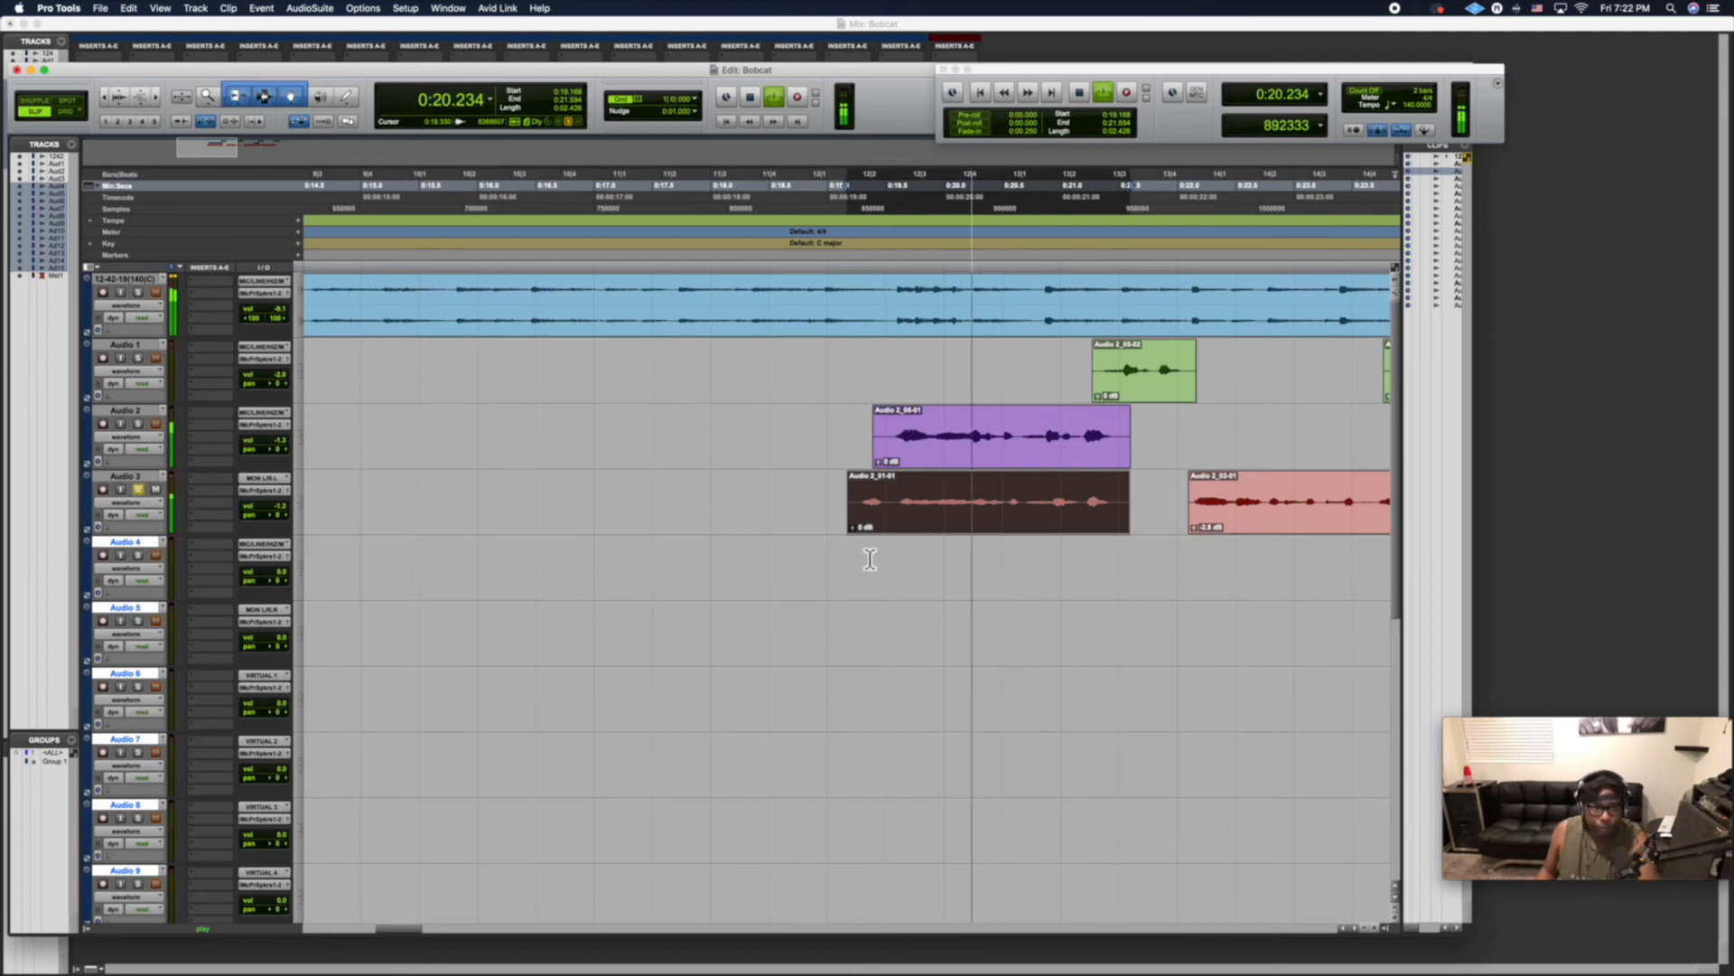
key(space)
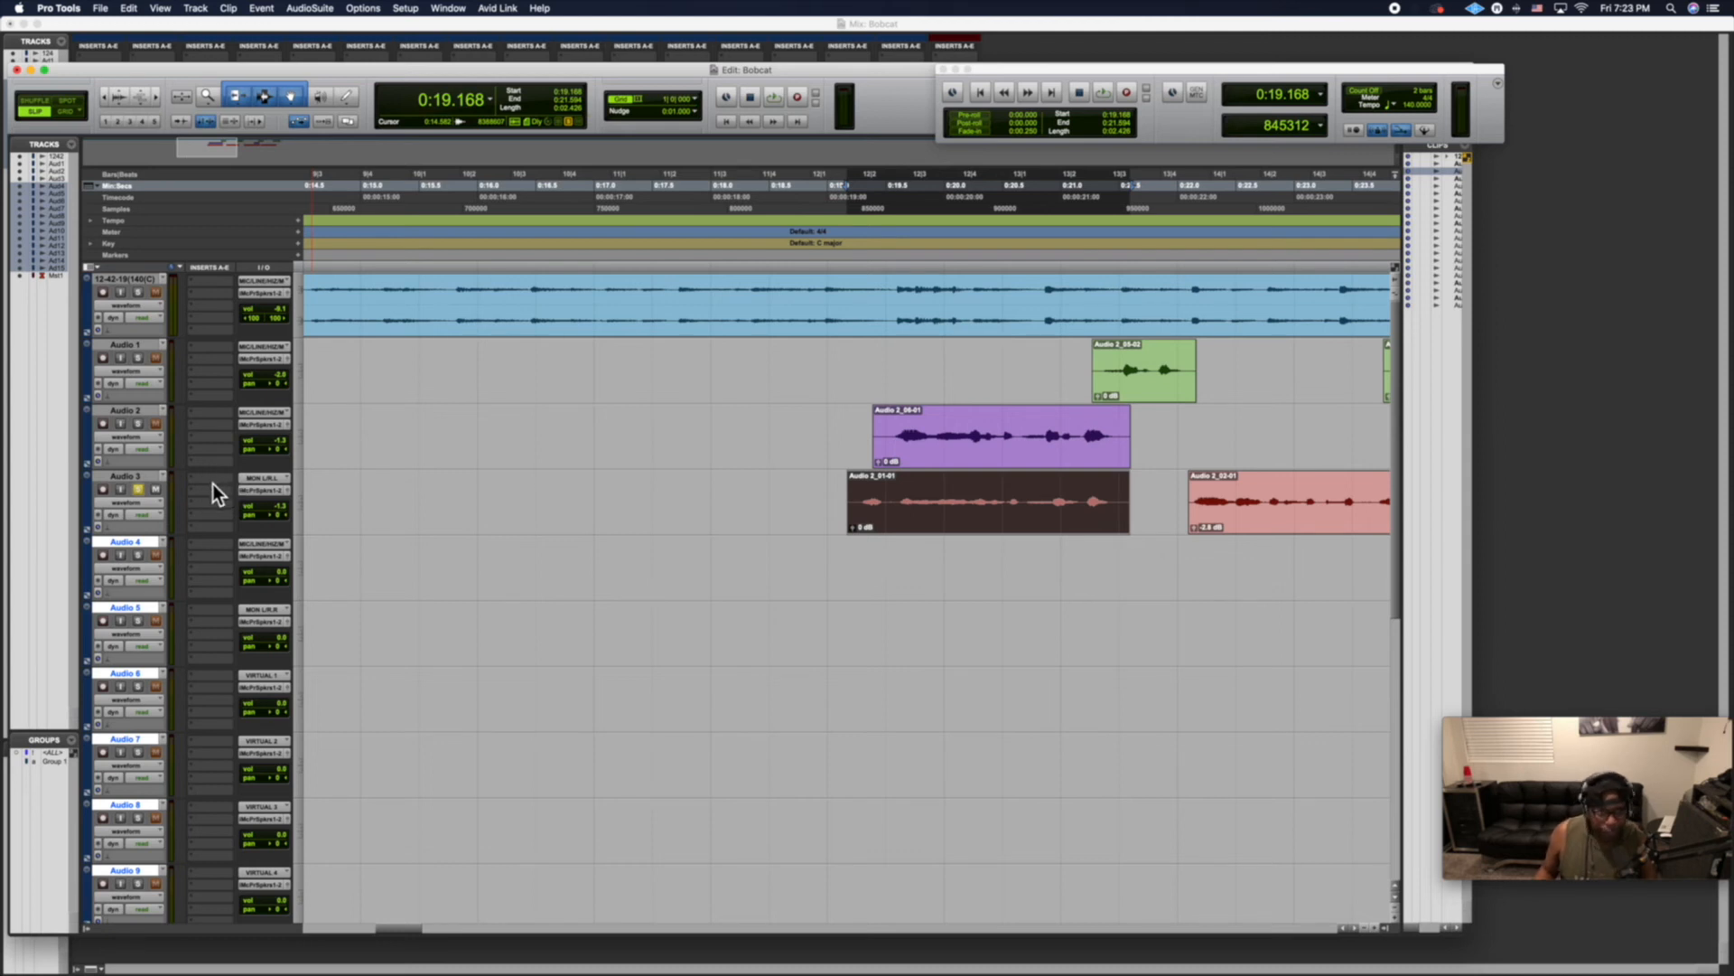
Insert the Q10 (mono) equalizer in the first insert slot of Audio 3 while the selected phrase plays.
key(space)
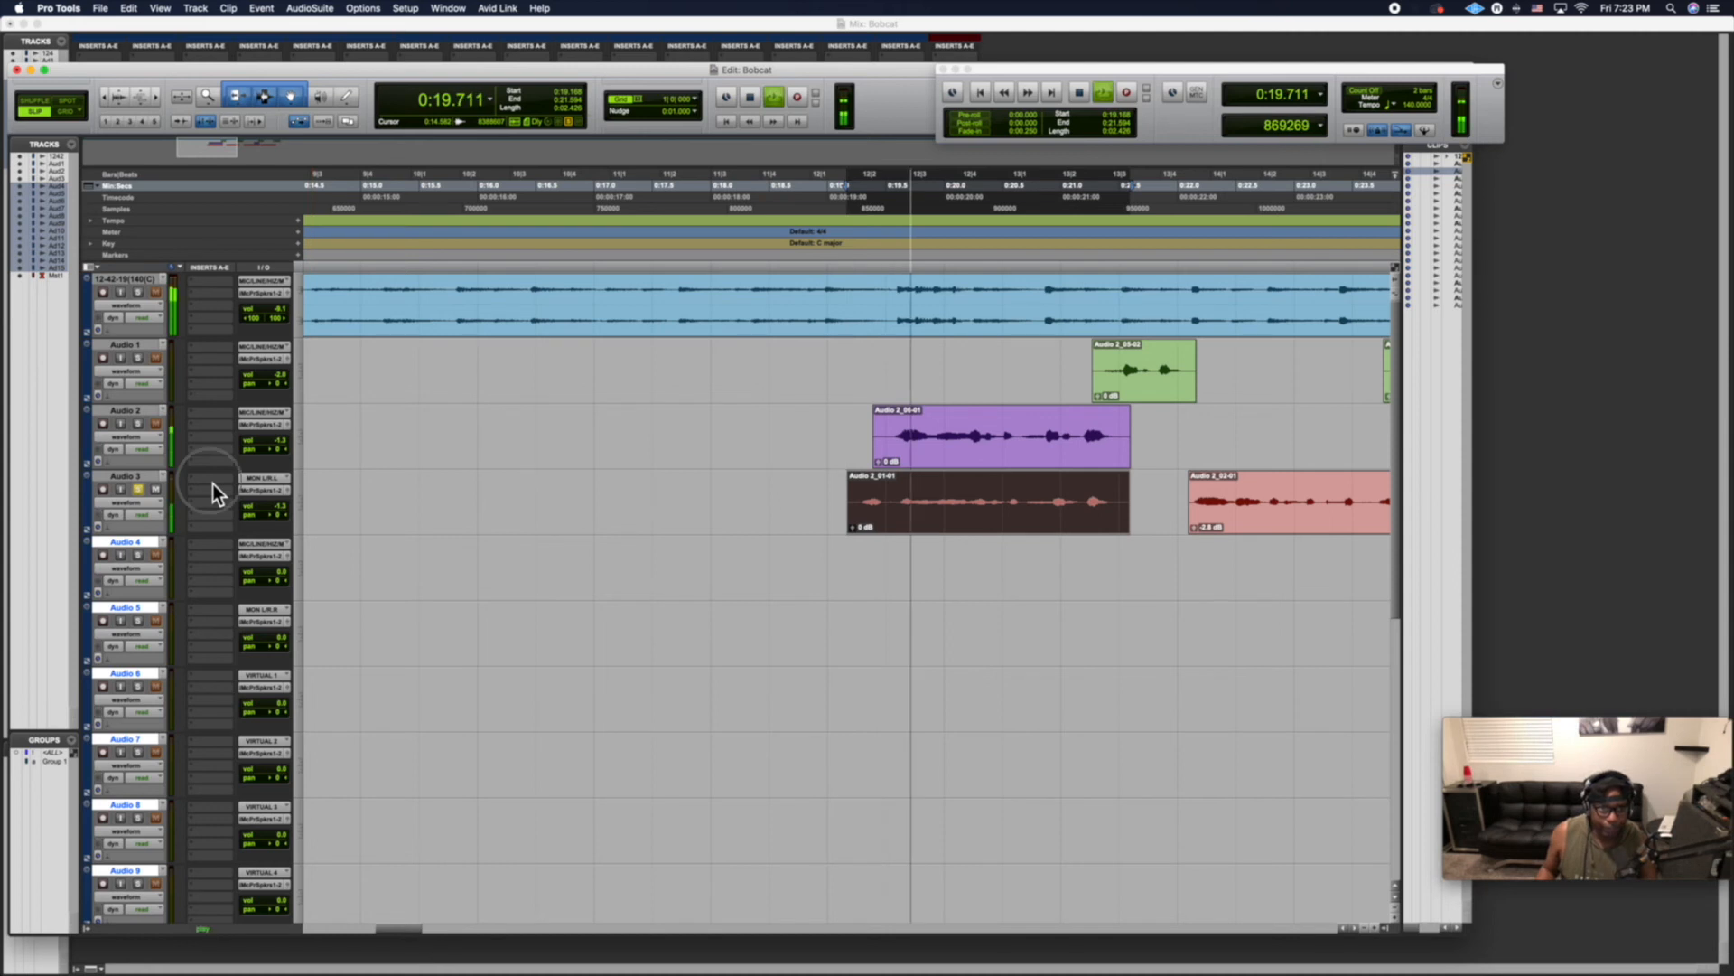
click(213, 484)
mouse_move(230, 481)
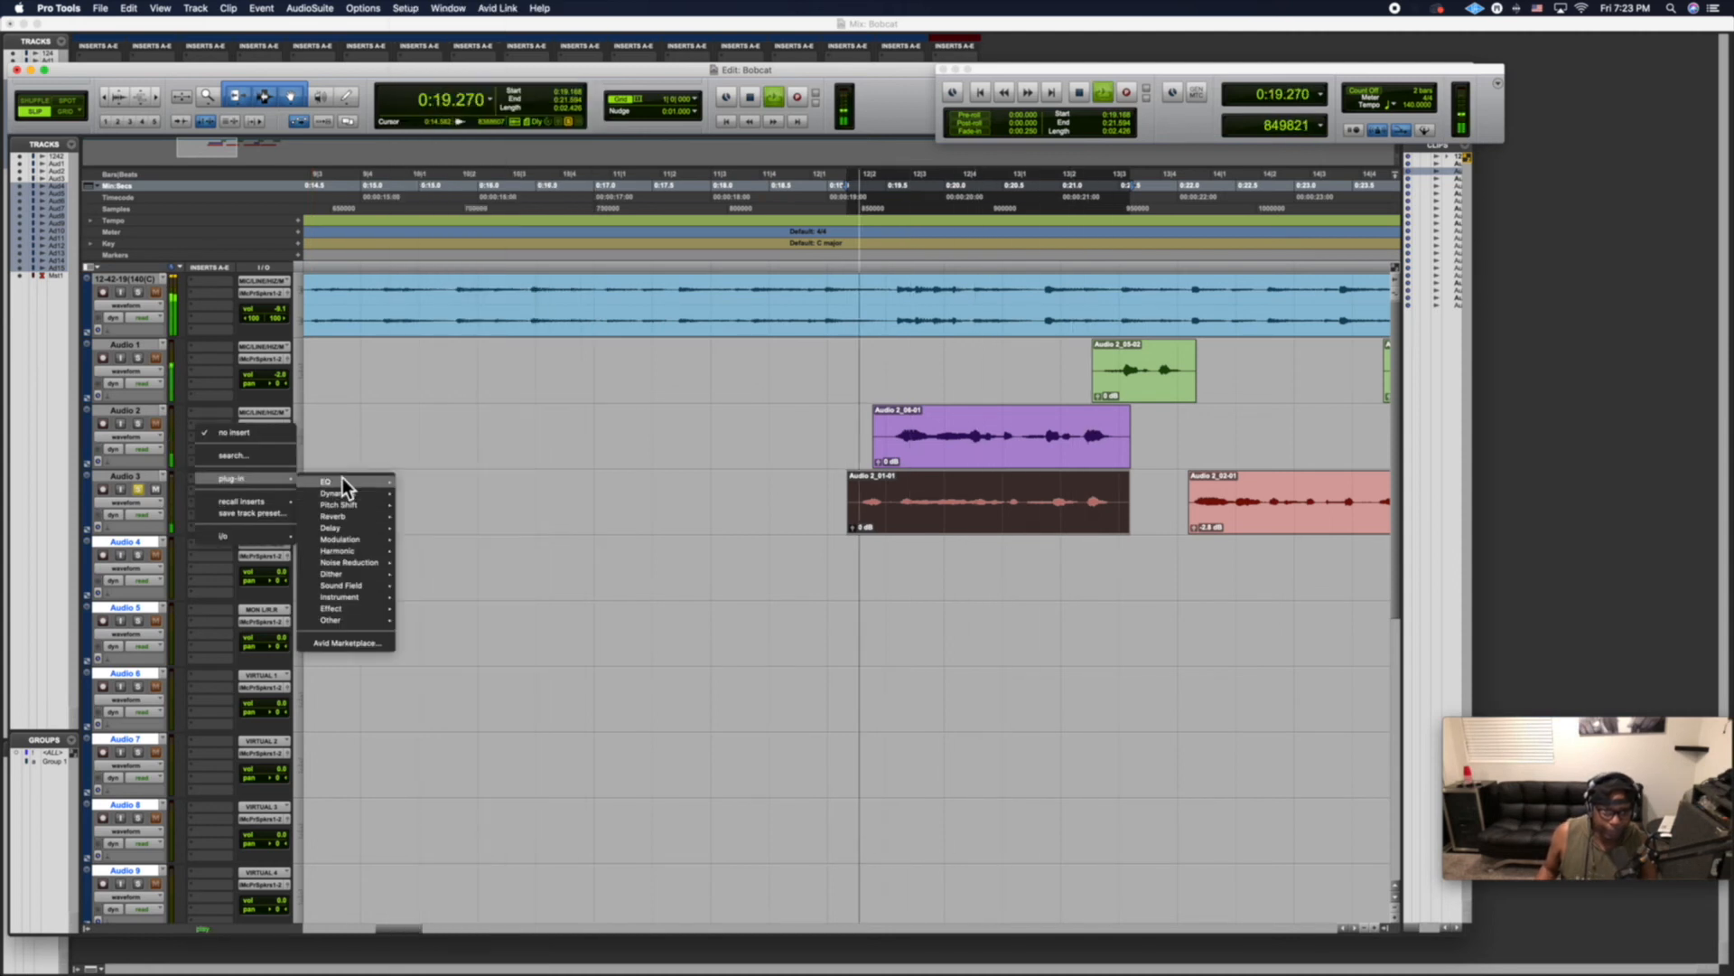
mouse_move(344, 478)
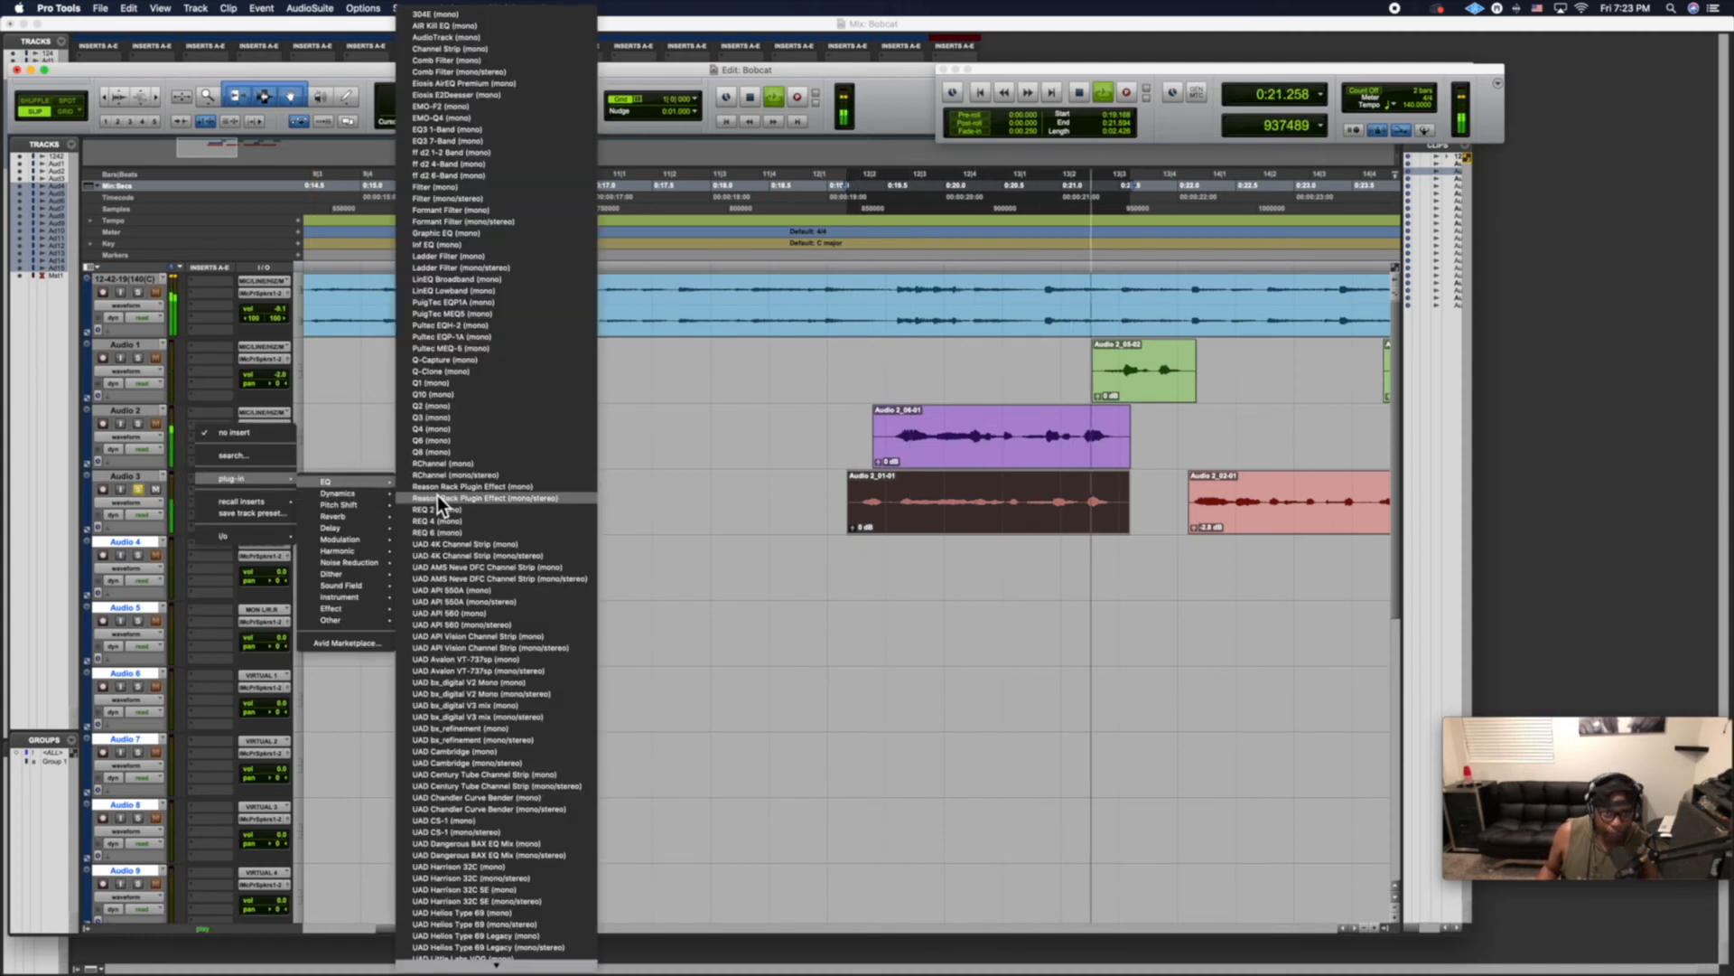
click(446, 399)
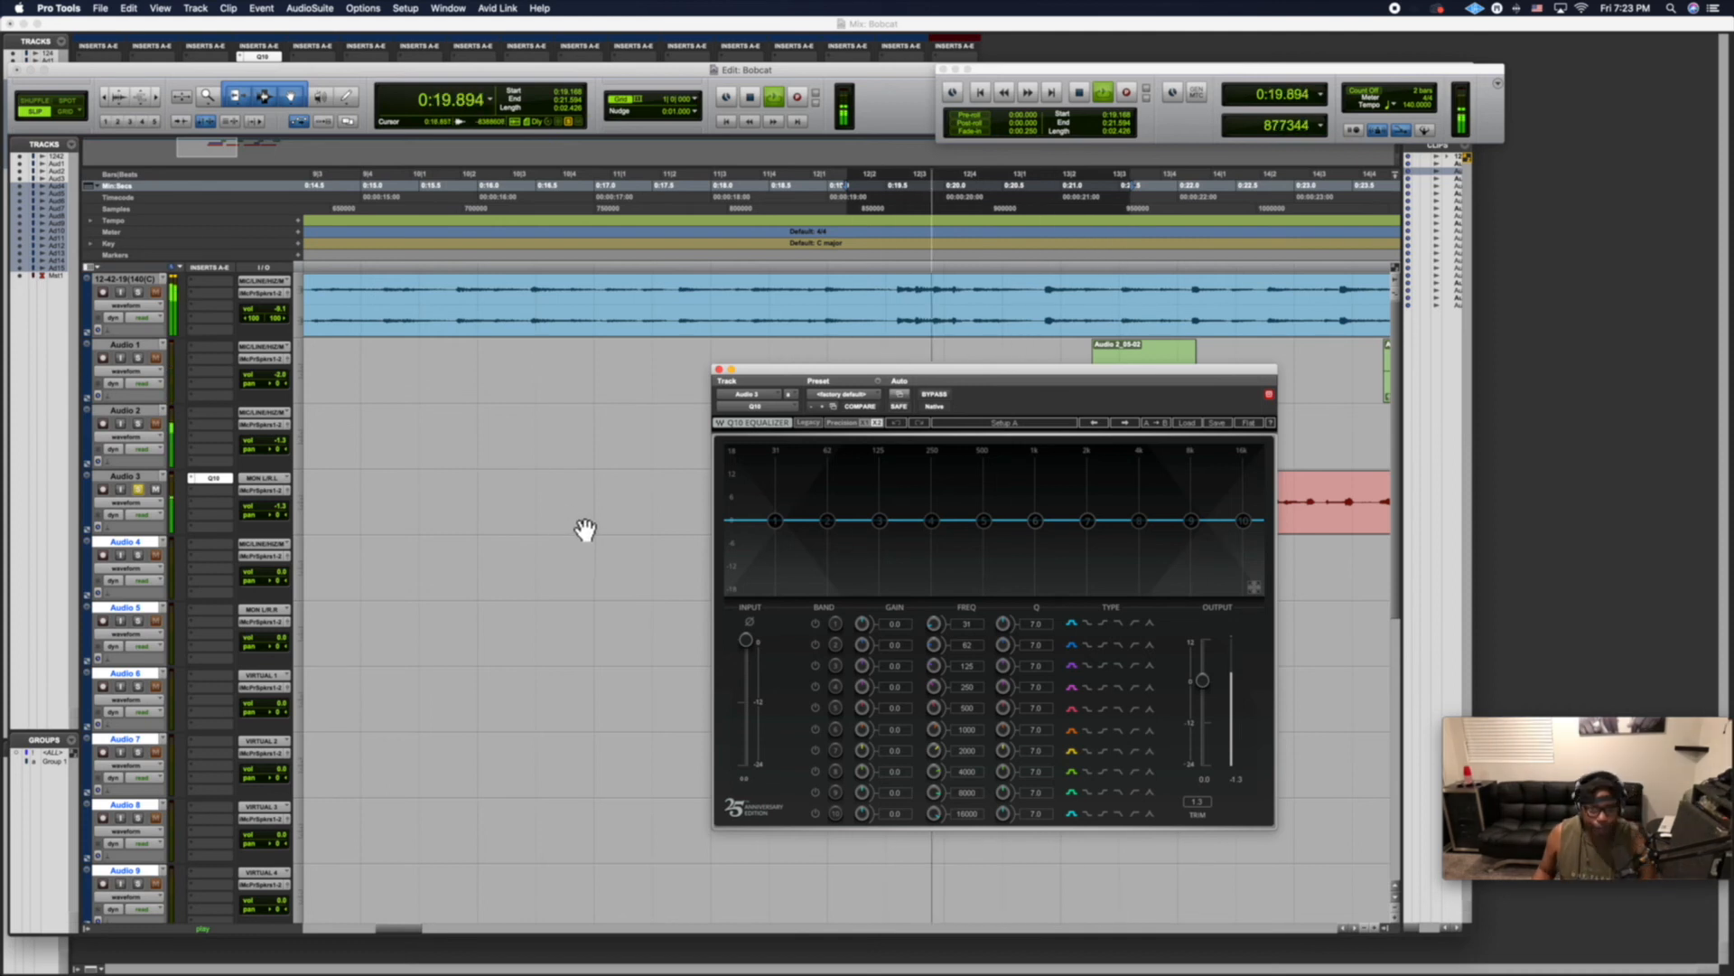
Switch on Q10 bands 1 to 3 as high-pass filters at 31, 62 and 125 Hz, and audition the phrase.
key(space)
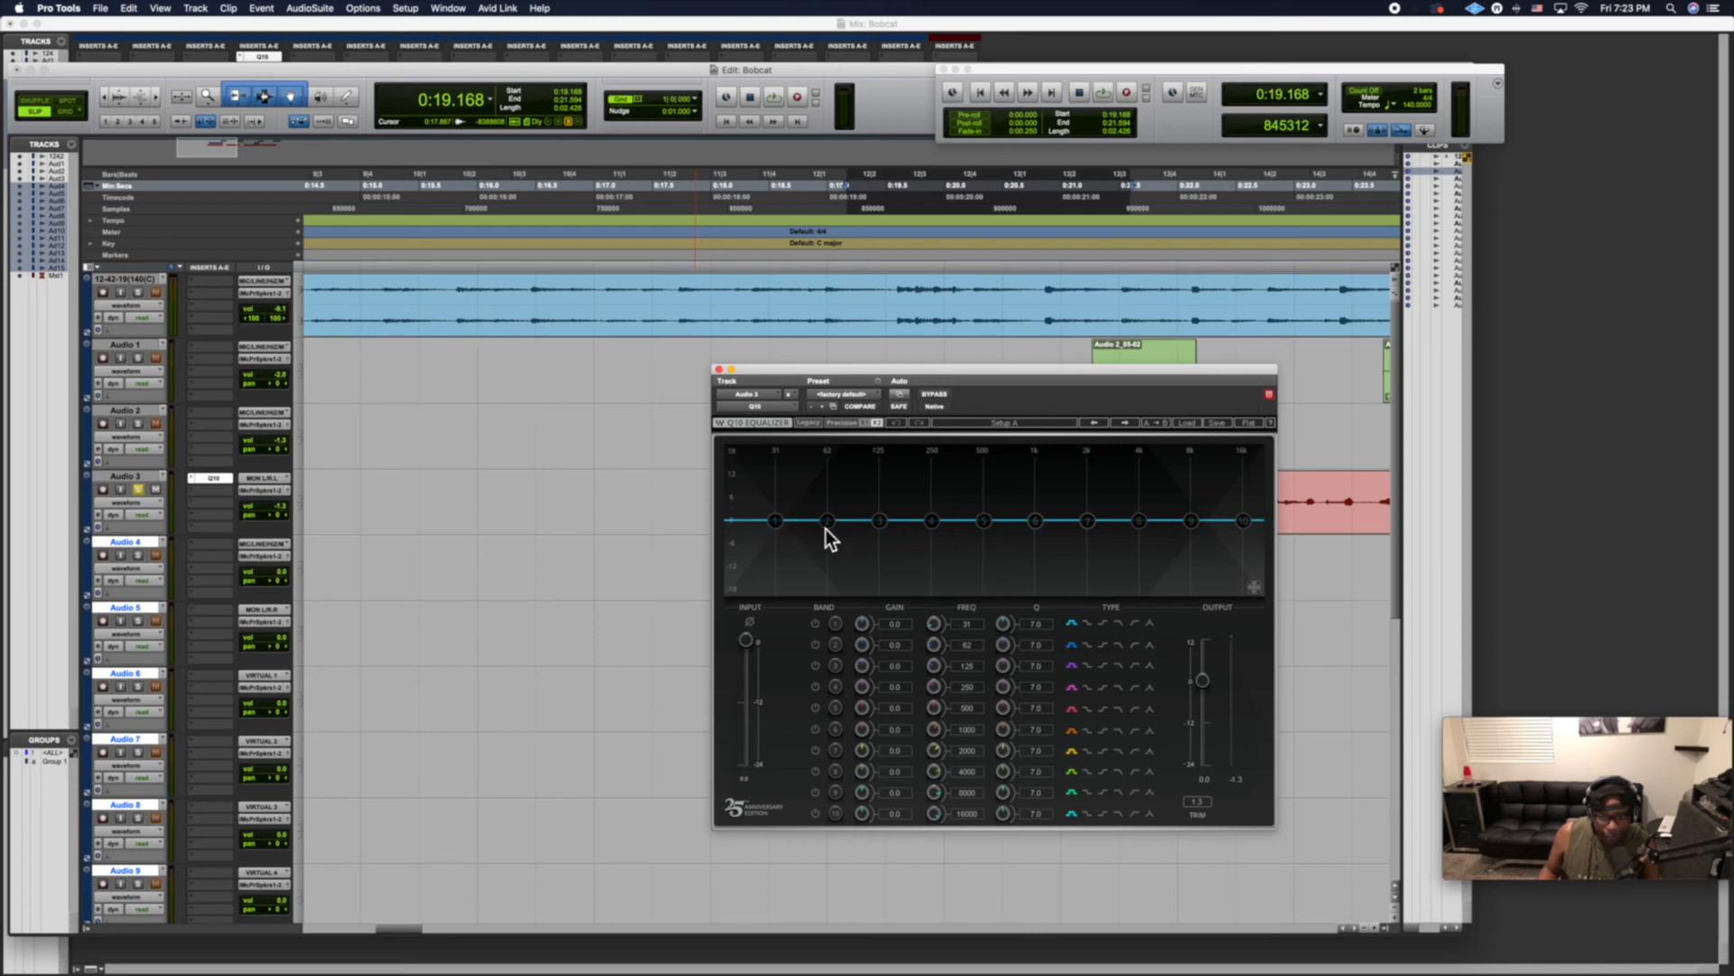
click(1140, 625)
click(818, 625)
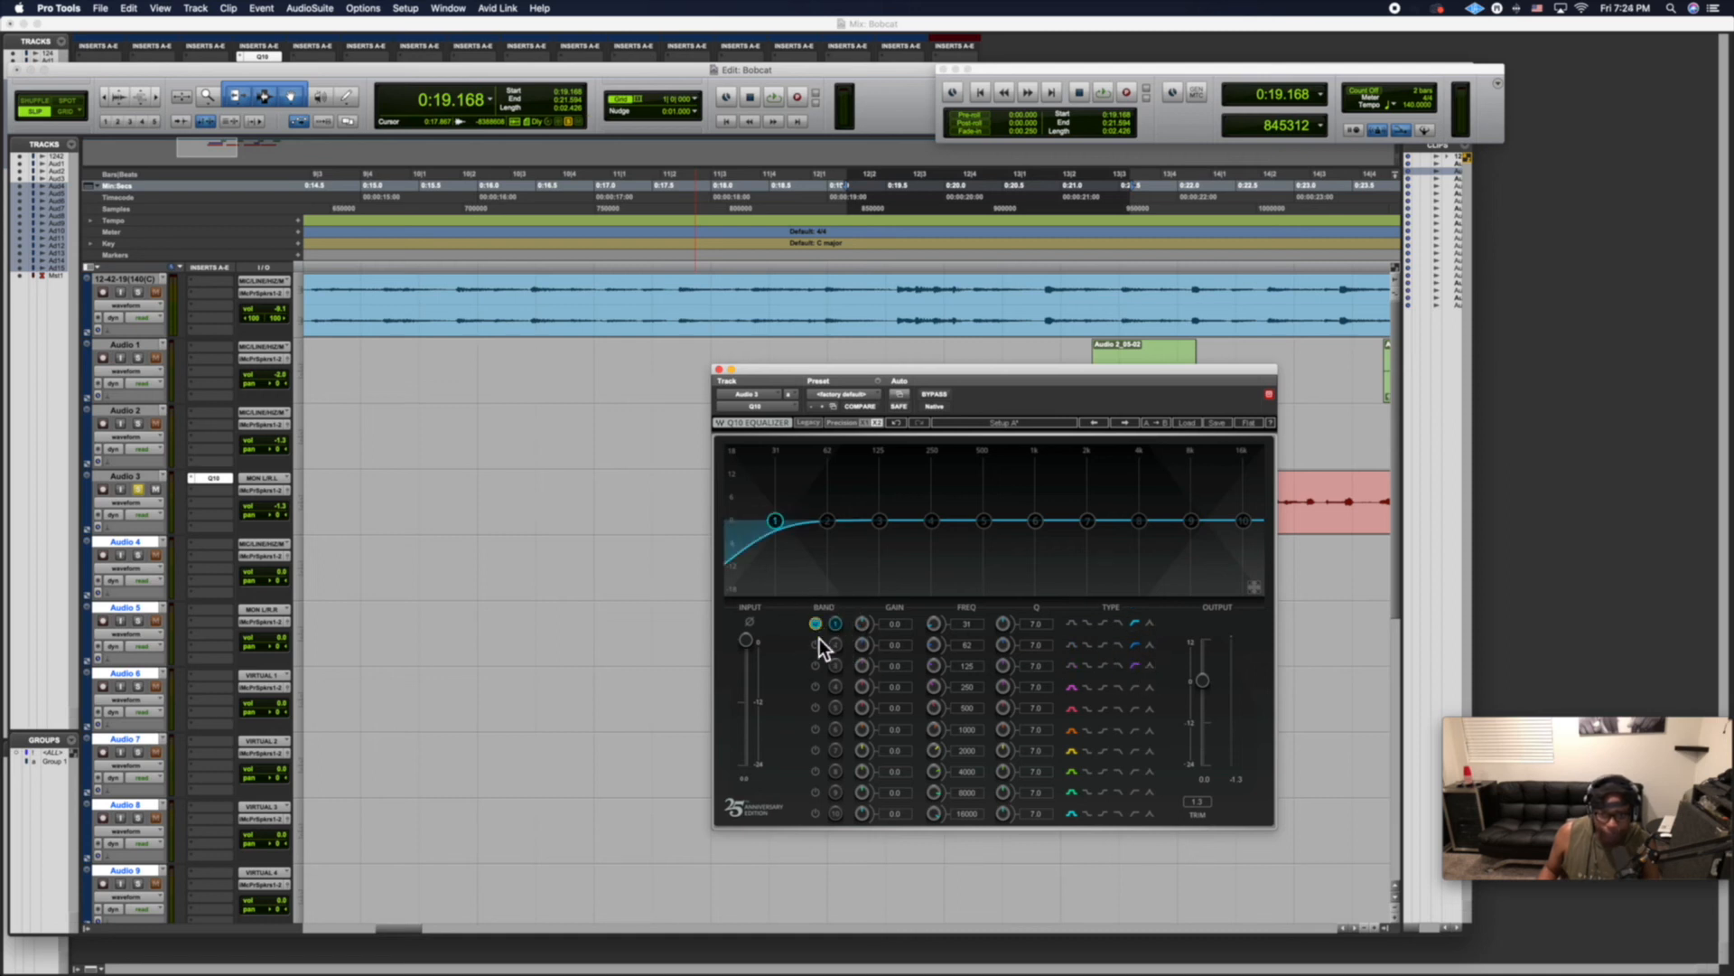
click(816, 644)
click(818, 665)
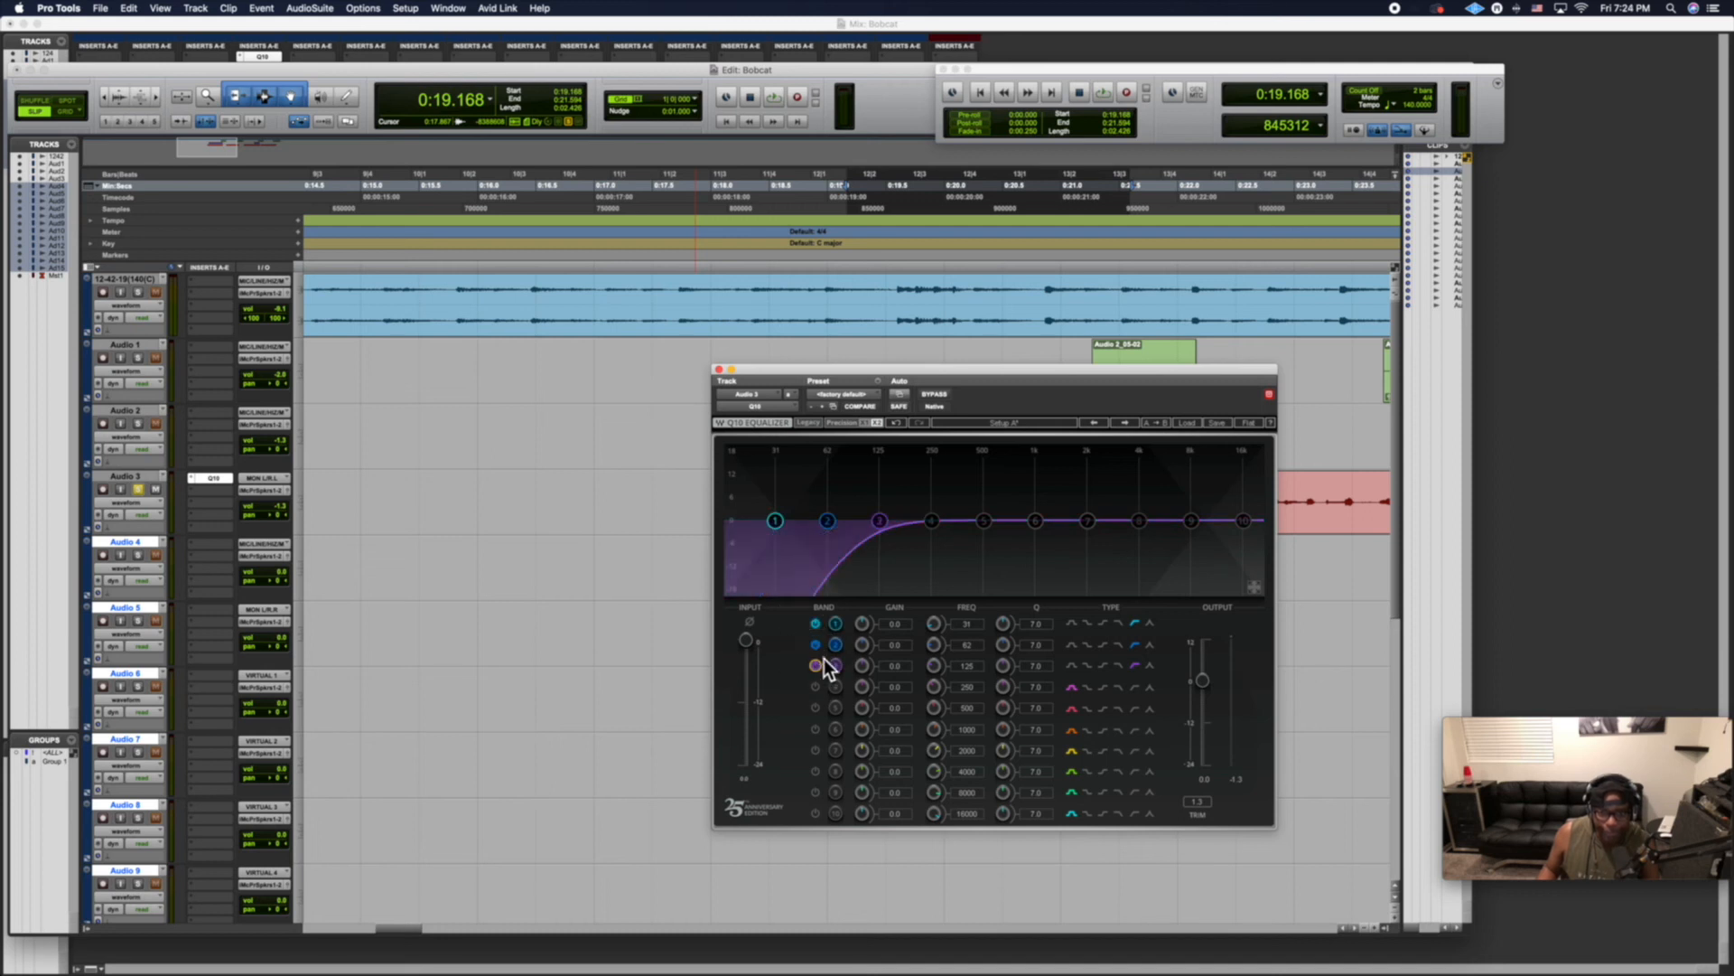
key(space)
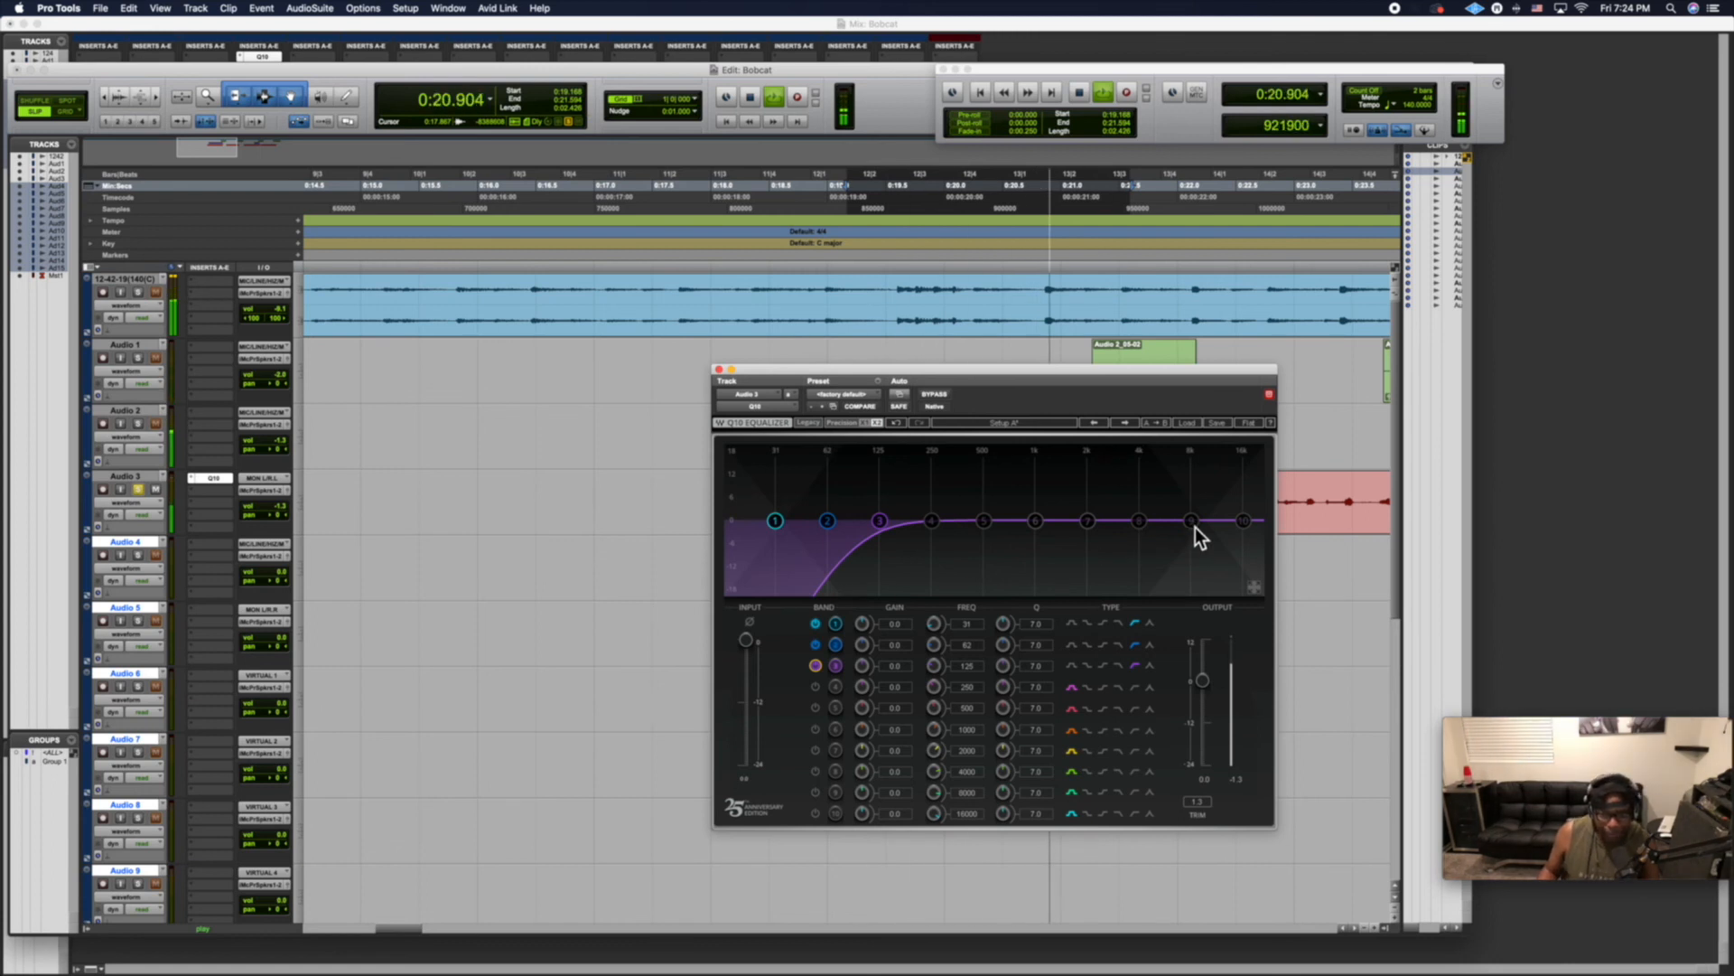
key(space)
Boost the highs with band 9 of the Q10 at a little above 10 kHz while the phrase plays.
mouse_move(1195, 528)
mouse_down()
mouse_move(1189, 457)
mouse_move(1202, 533)
mouse_up()
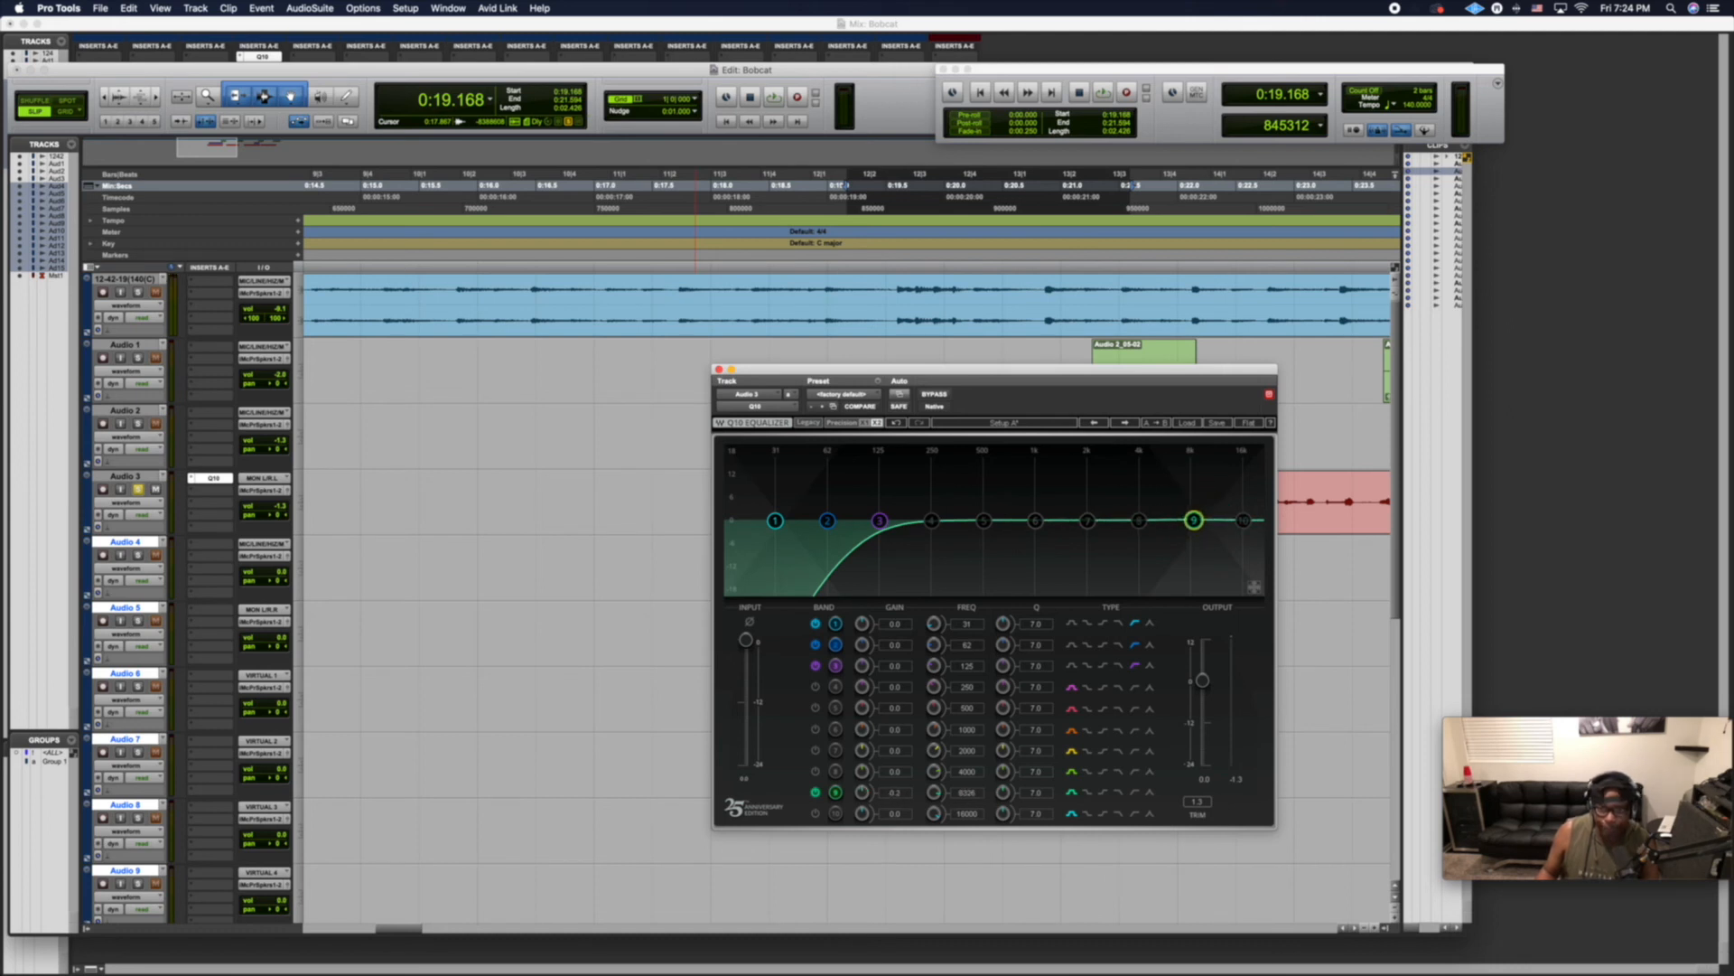
key(space)
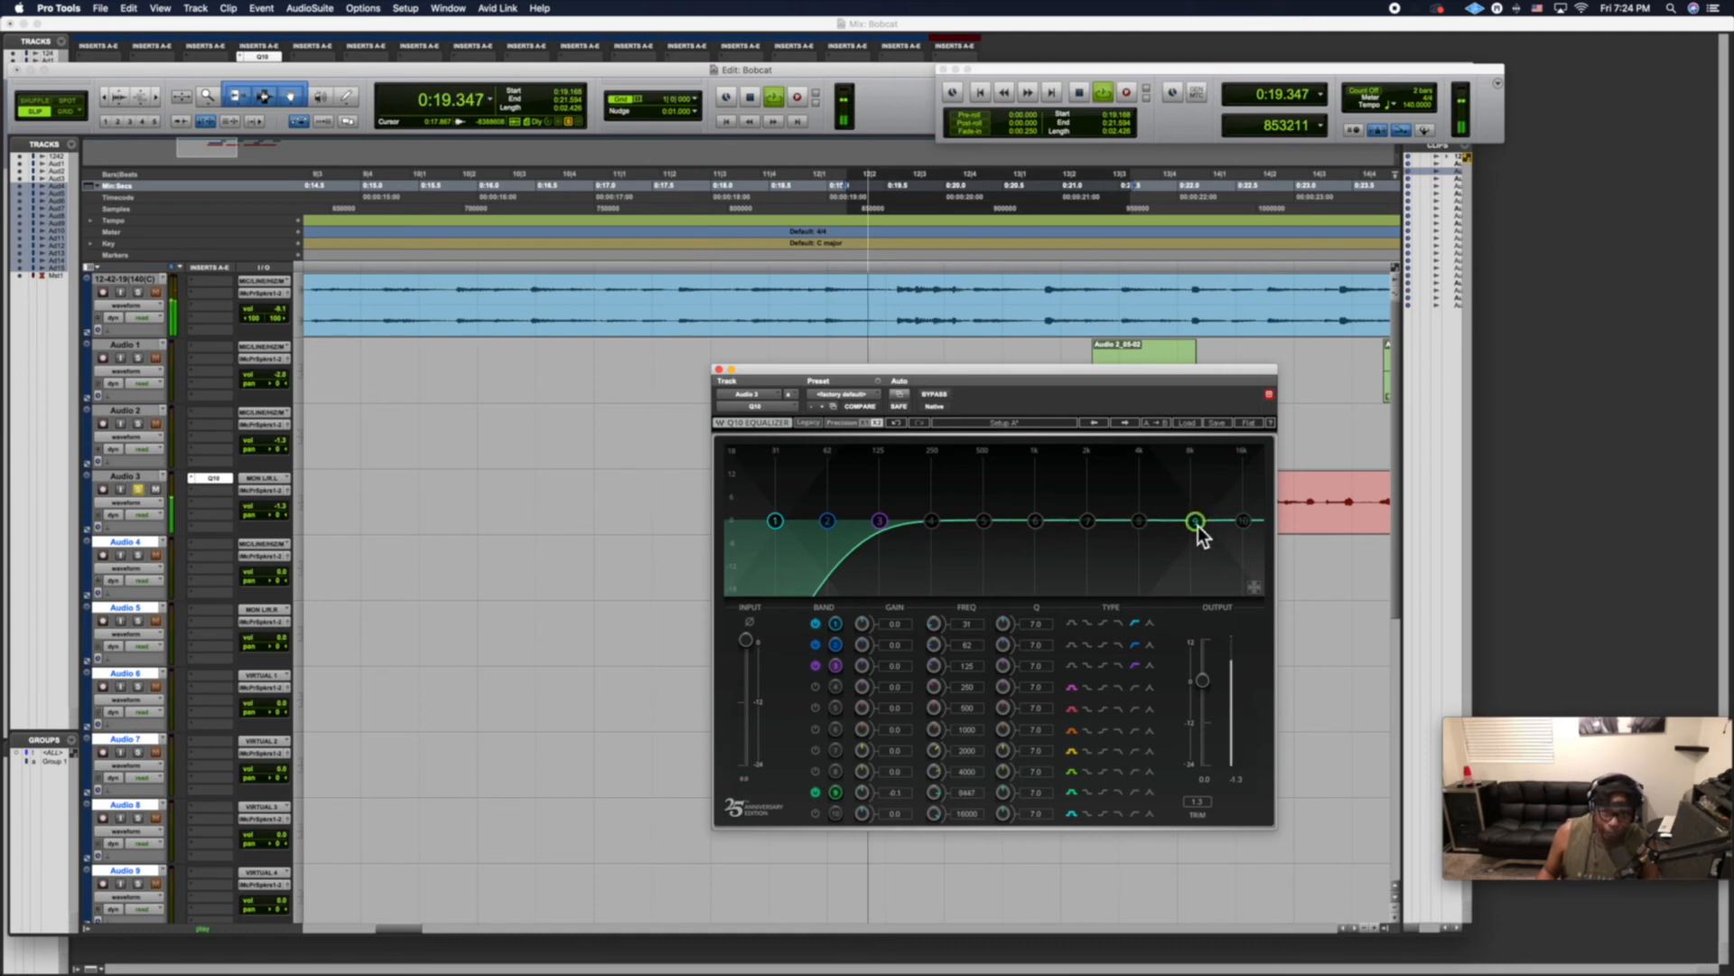
drag(1195, 522, 1215, 478)
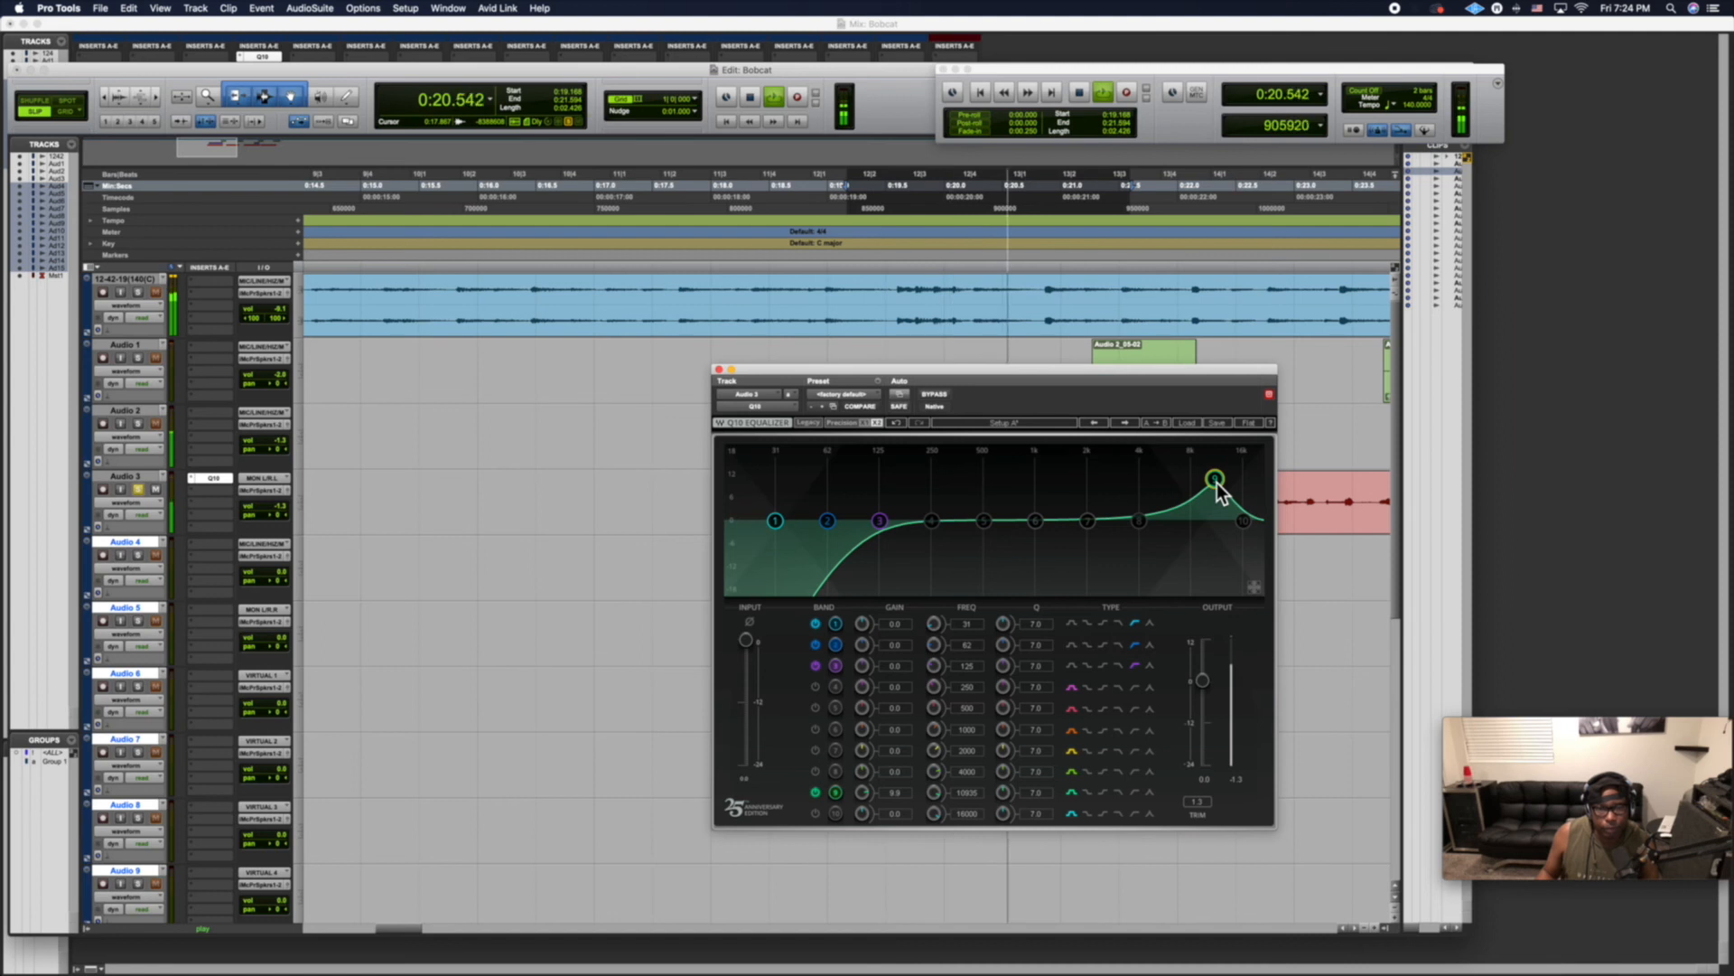
key(space)
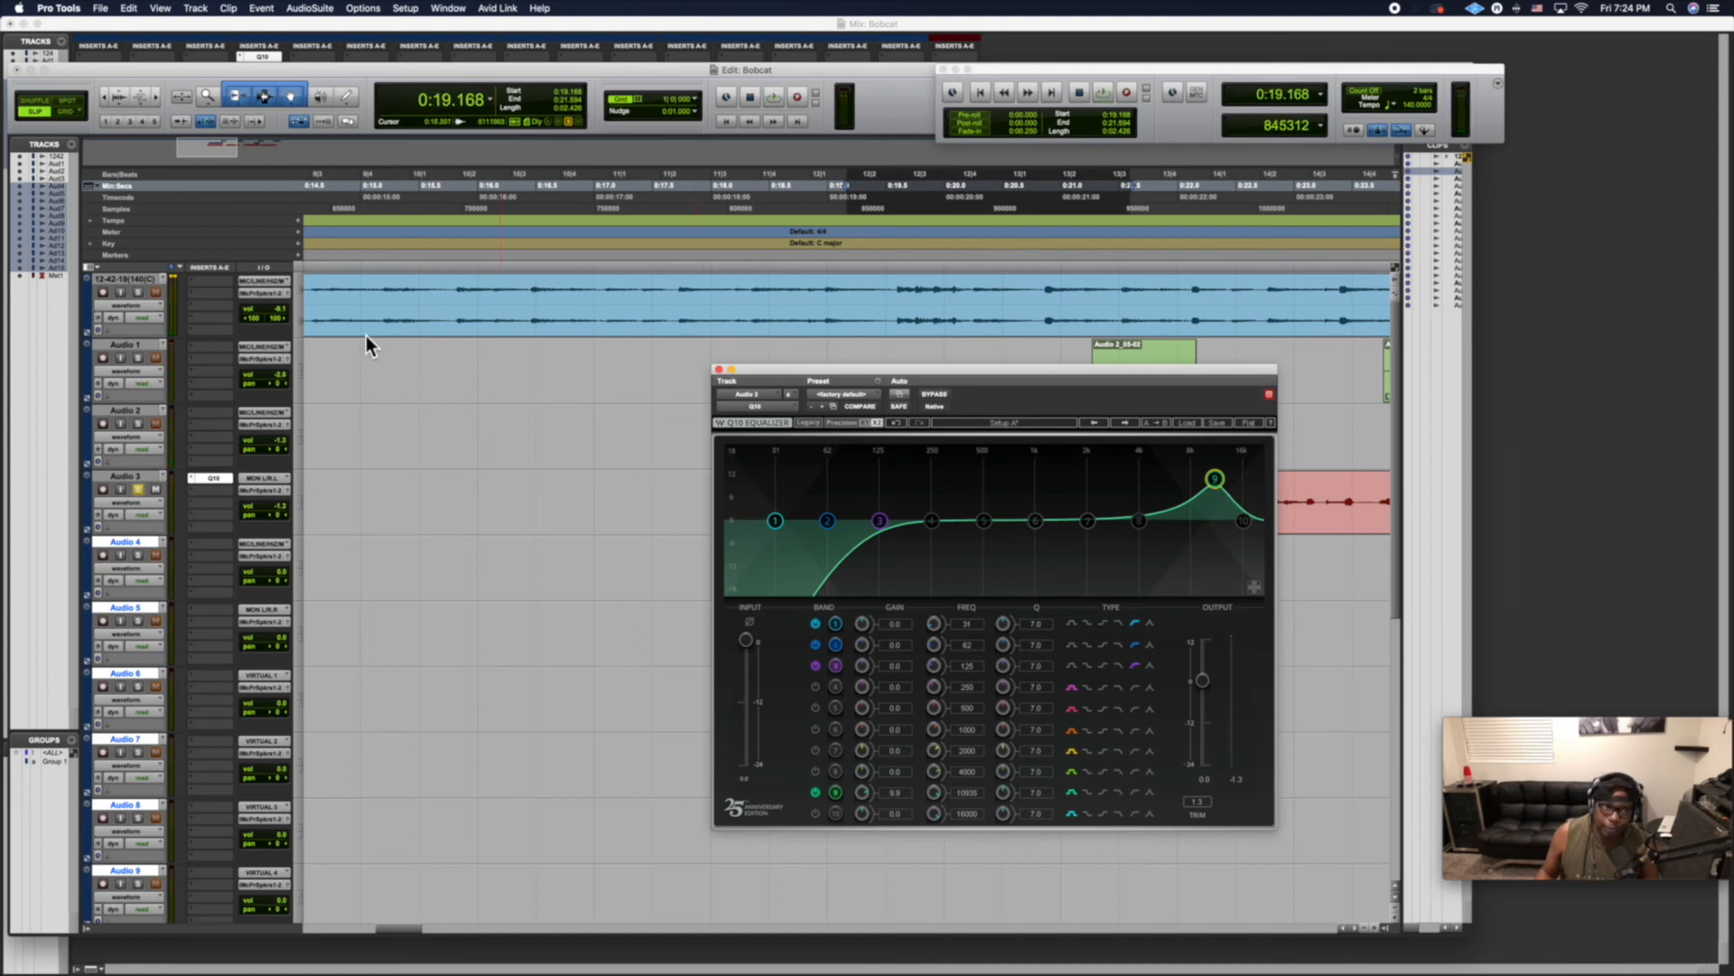
Solo the imported beat together with Audio 3, audition the equalized phrase against it and close the Q10.
click(138, 293)
key(space)
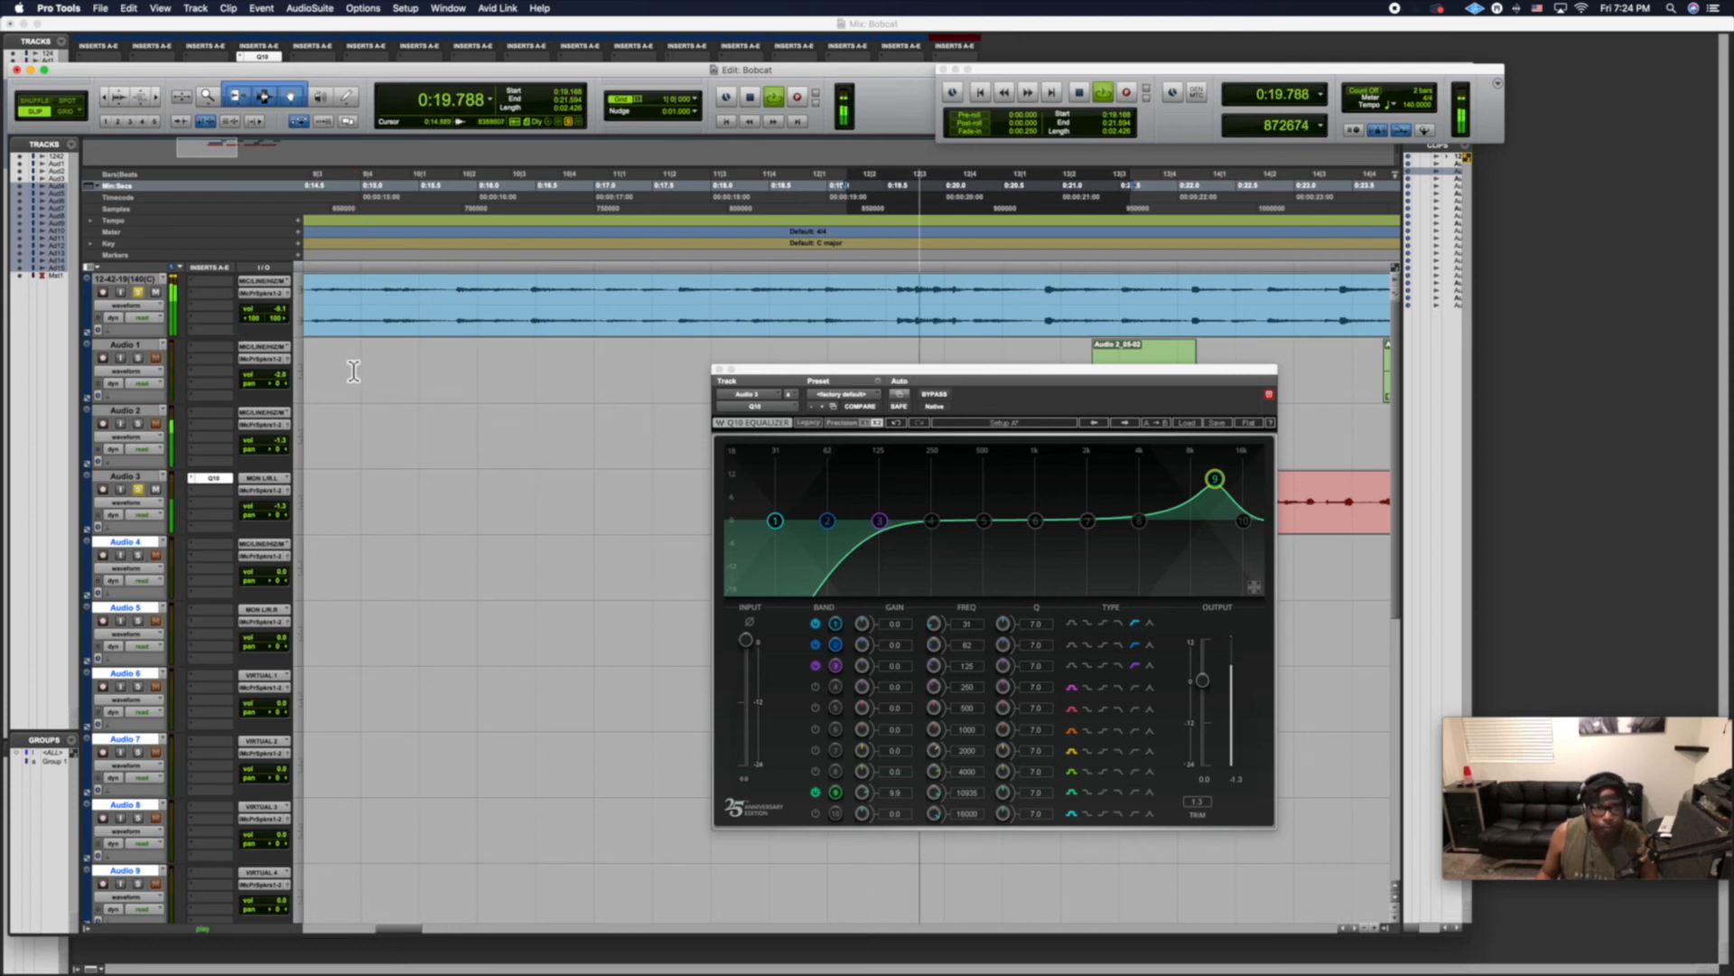
key(space)
key(space)
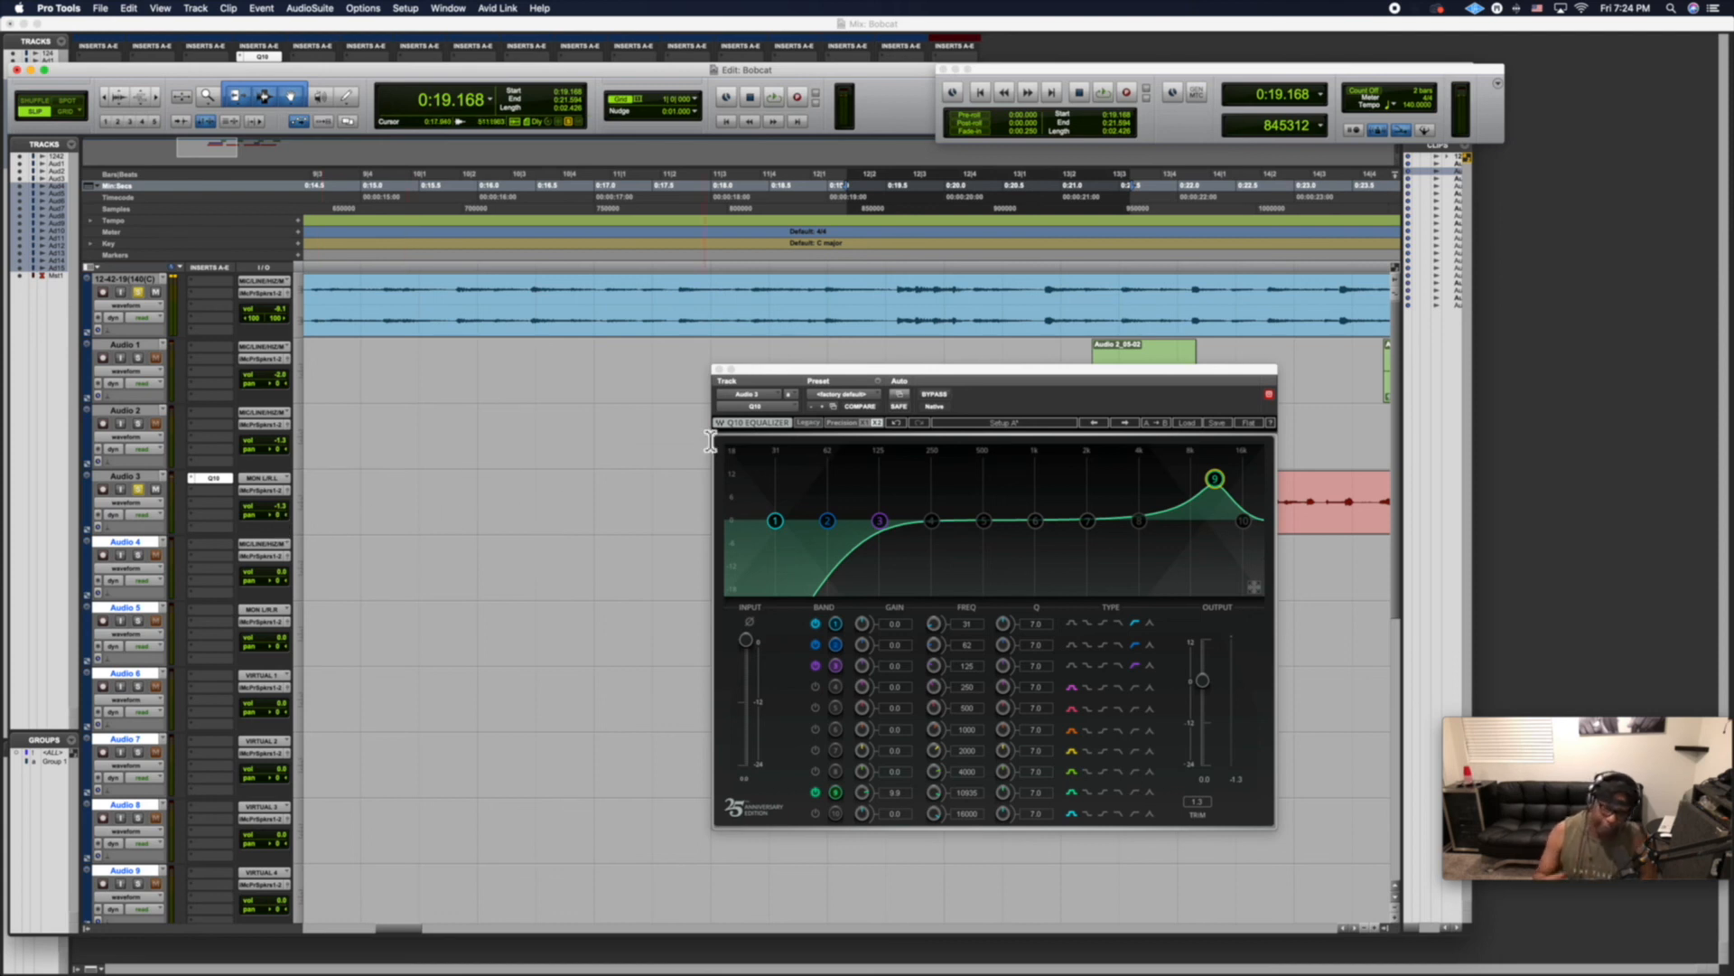
click(721, 370)
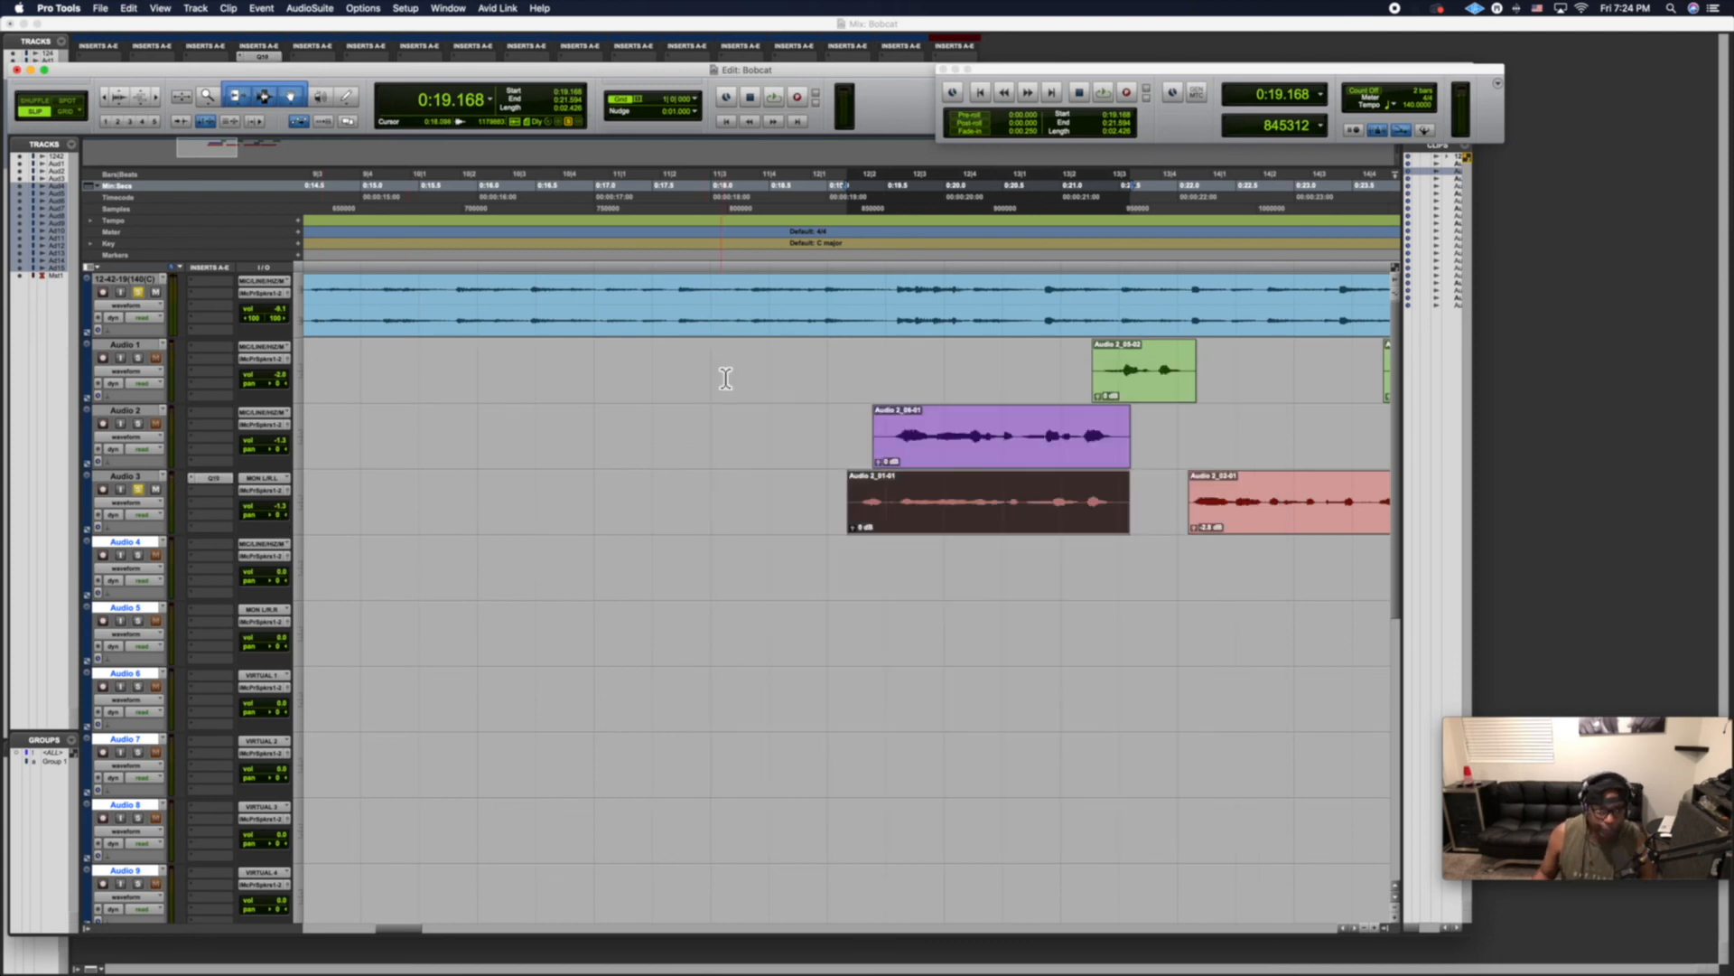
Insert the AIR Reverb (mono) in the second insert slot of Audio 3.
click(225, 496)
mouse_move(231, 493)
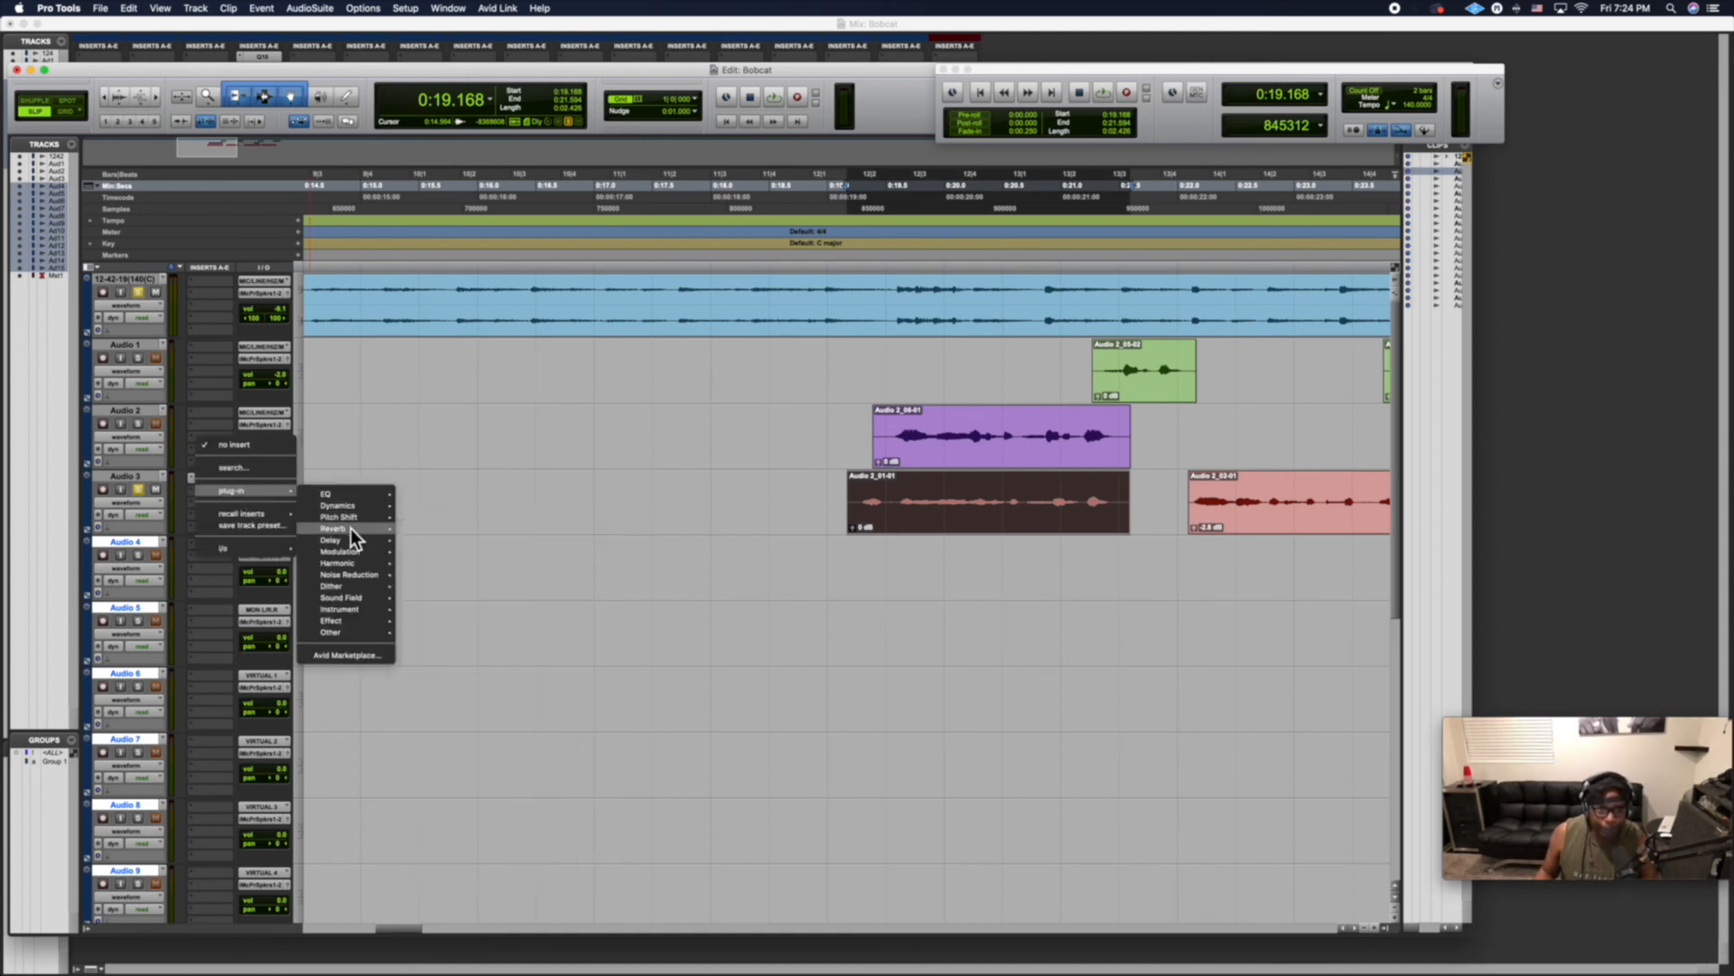
mouse_move(350, 528)
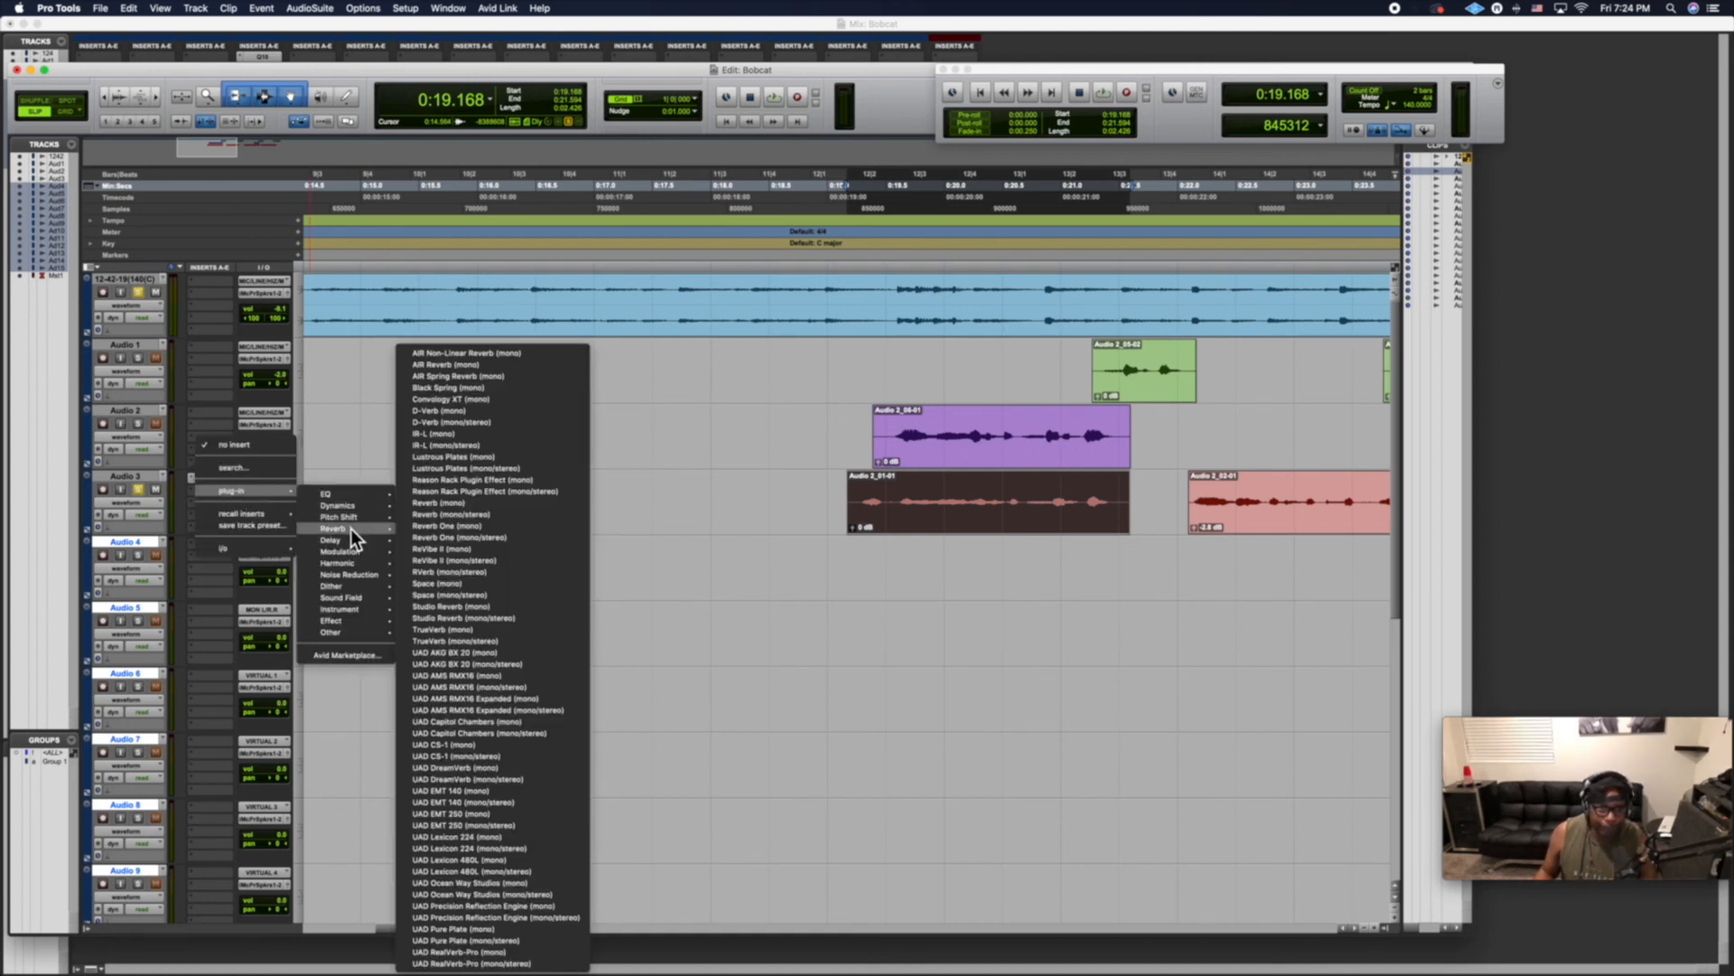
click(477, 366)
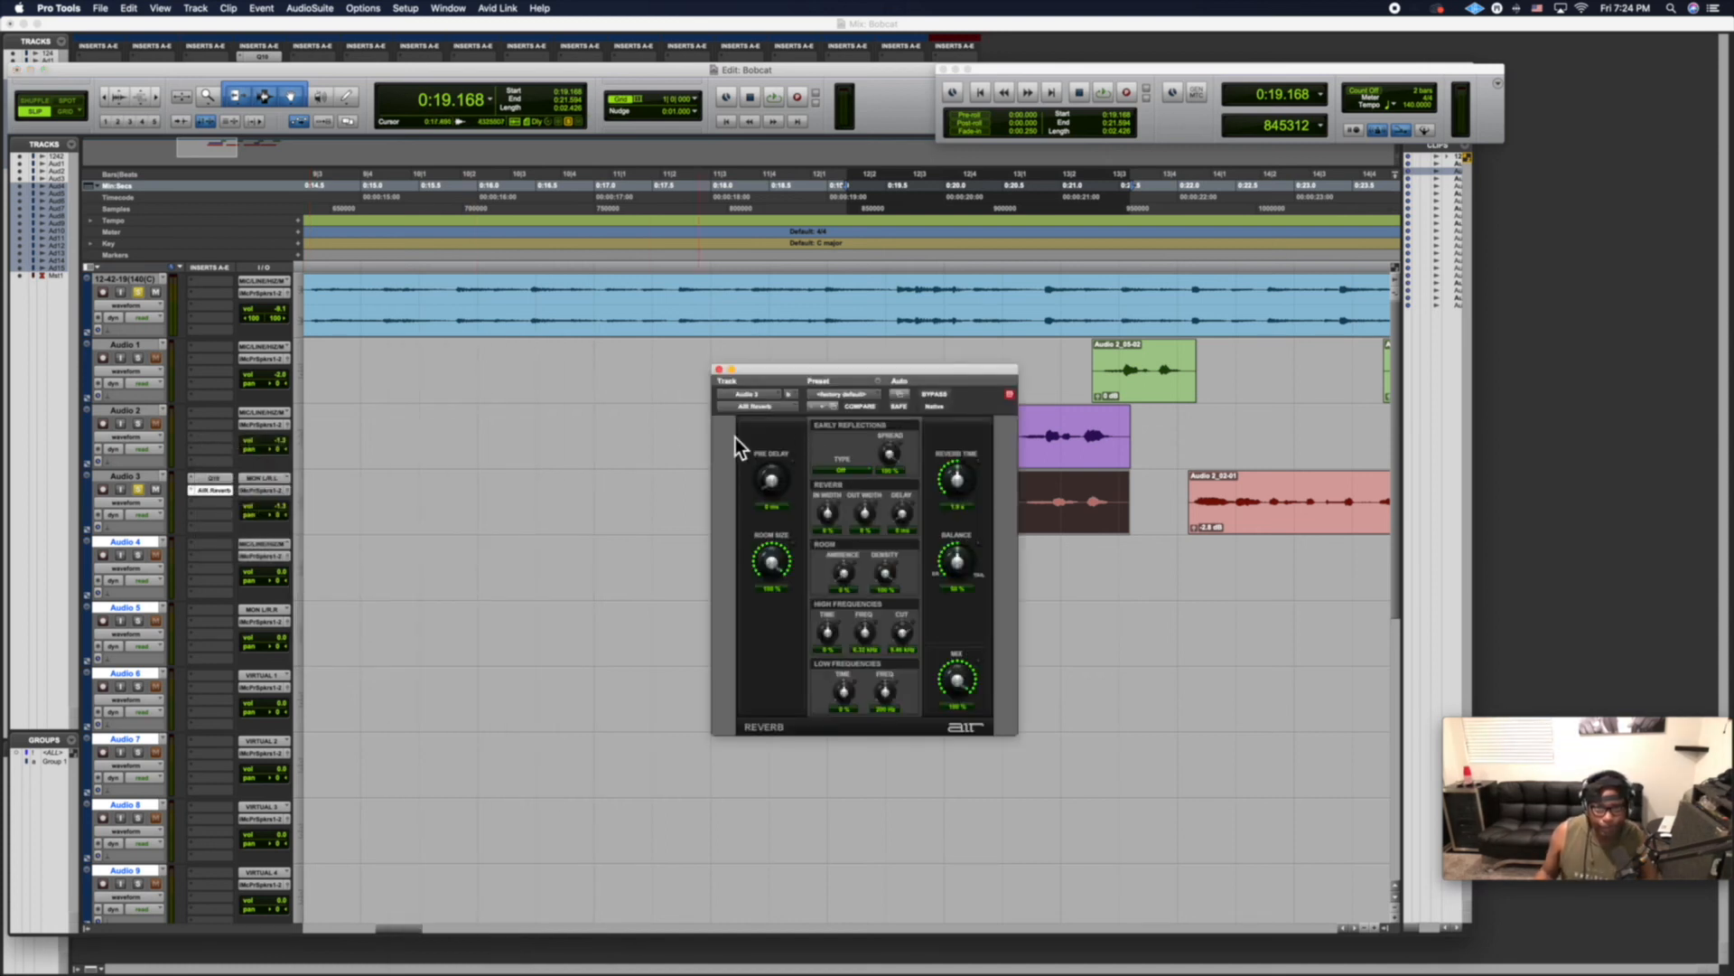
Load the 01 Basic Small preset in the AIR Reverb, audition the phrase with it and close the plug-in.
click(846, 395)
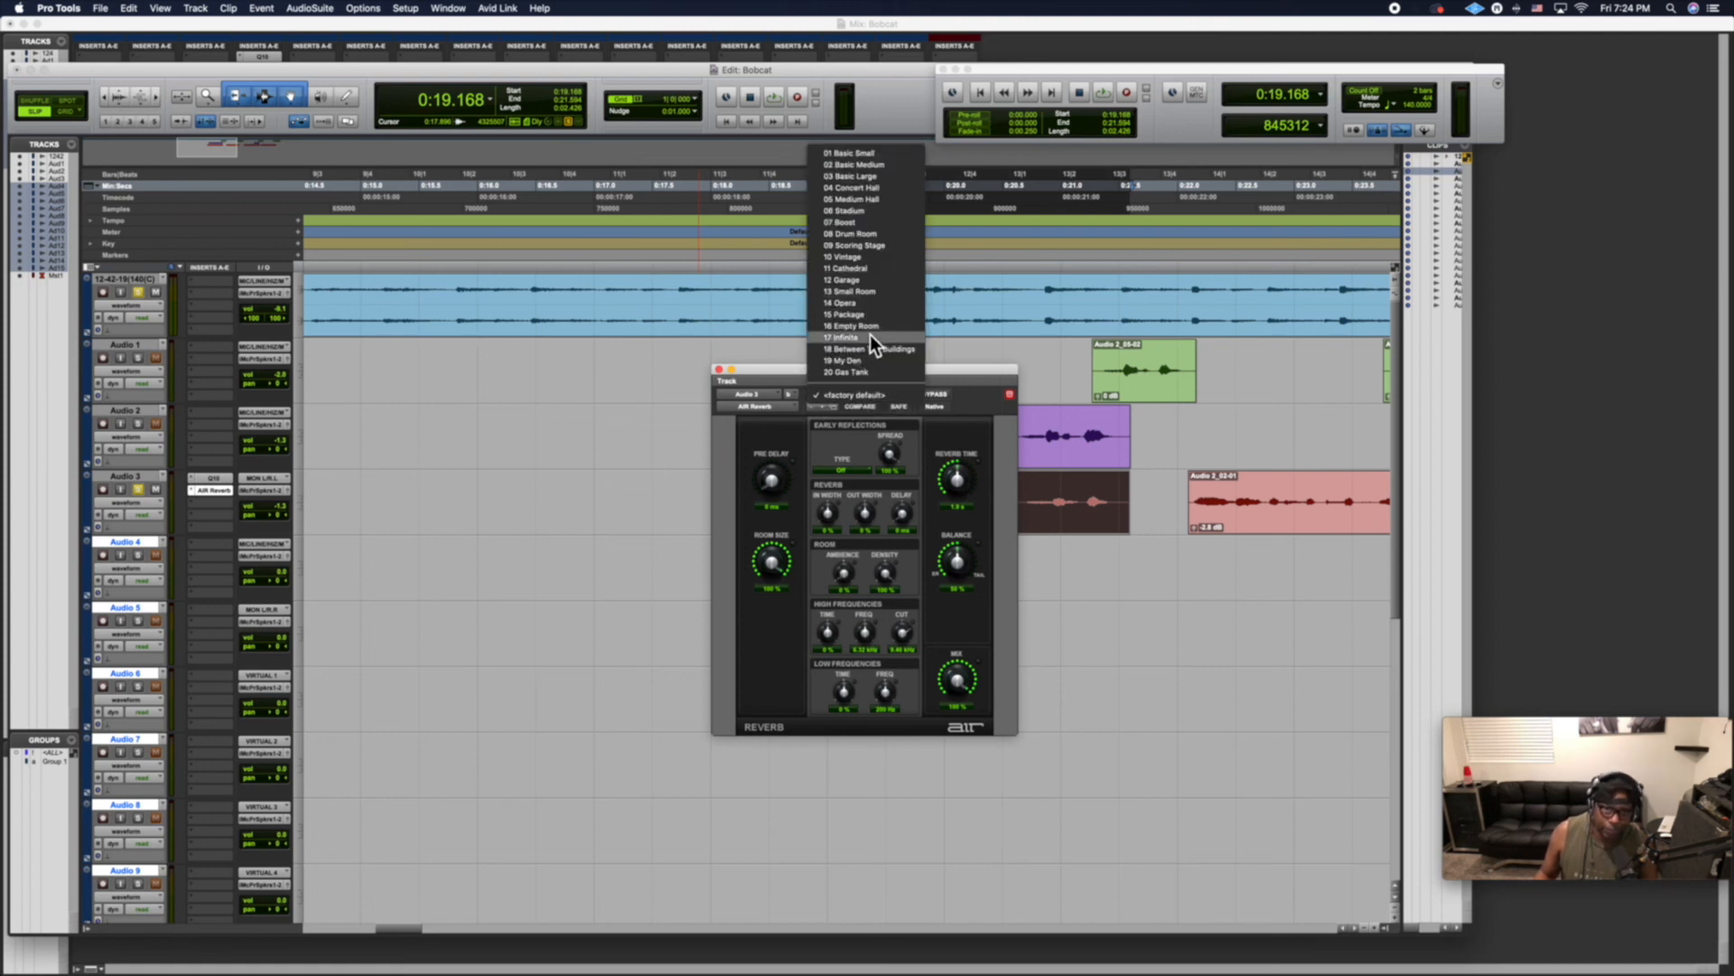
click(864, 154)
key(space)
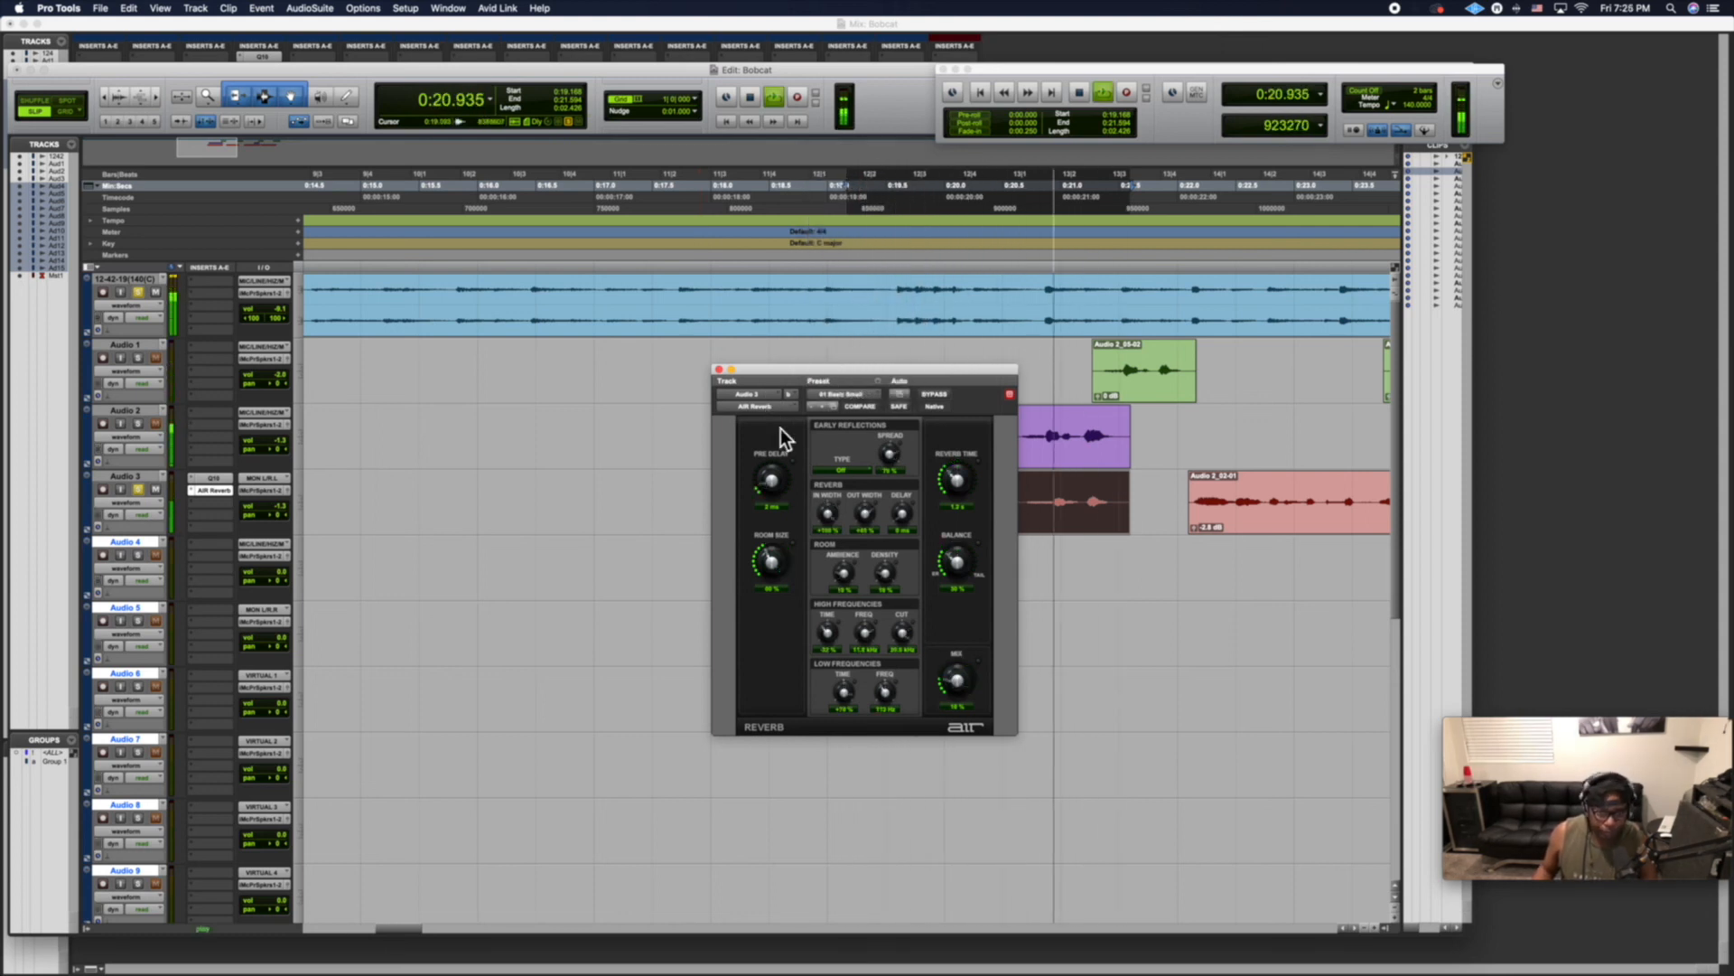
key(space)
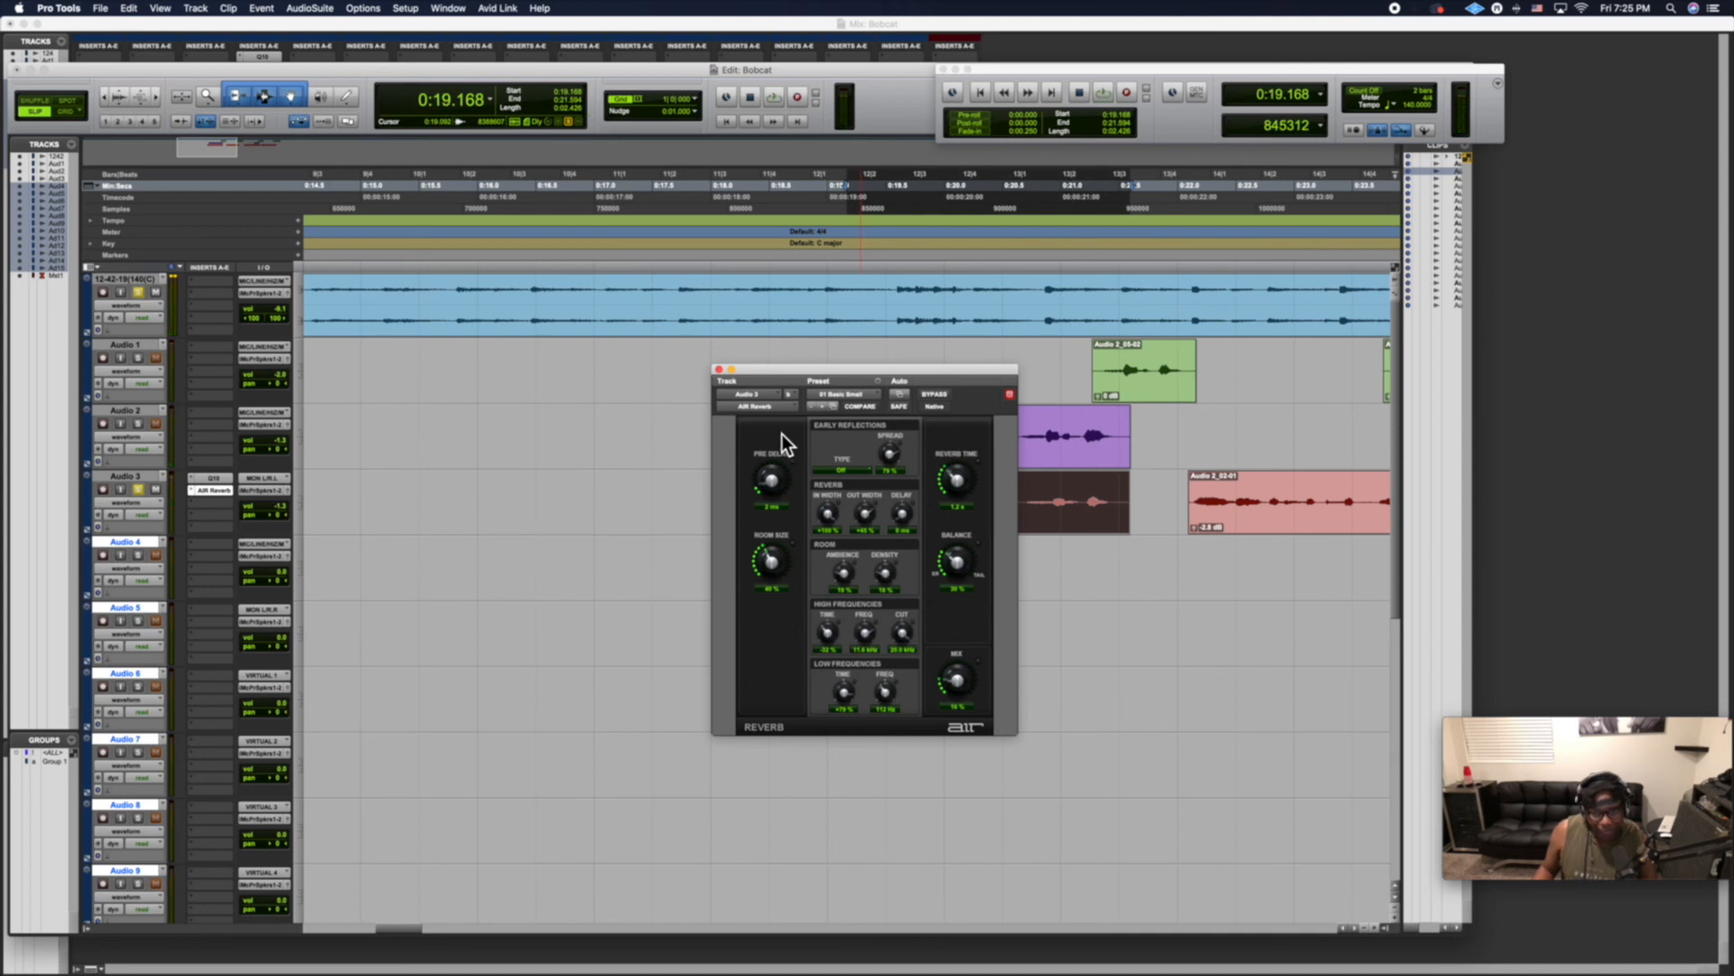
click(720, 370)
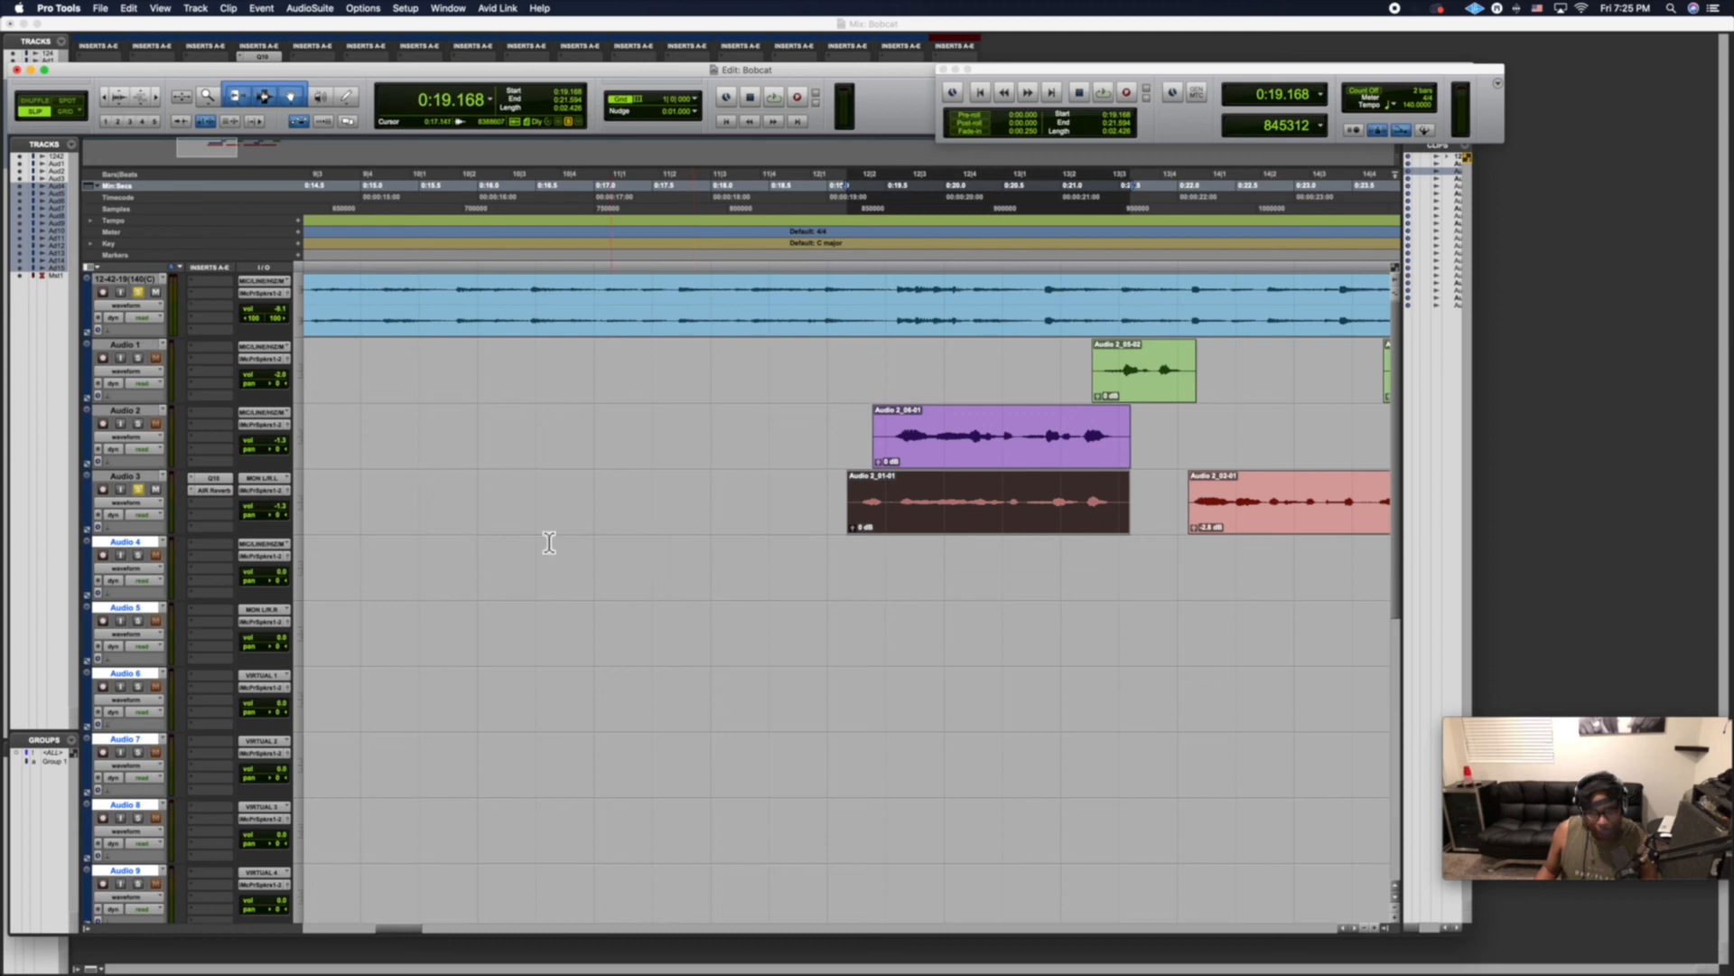
Reopen the AIR Reverb on Audio 3, move its window clear of the clips and start playing the phrase.
click(215, 491)
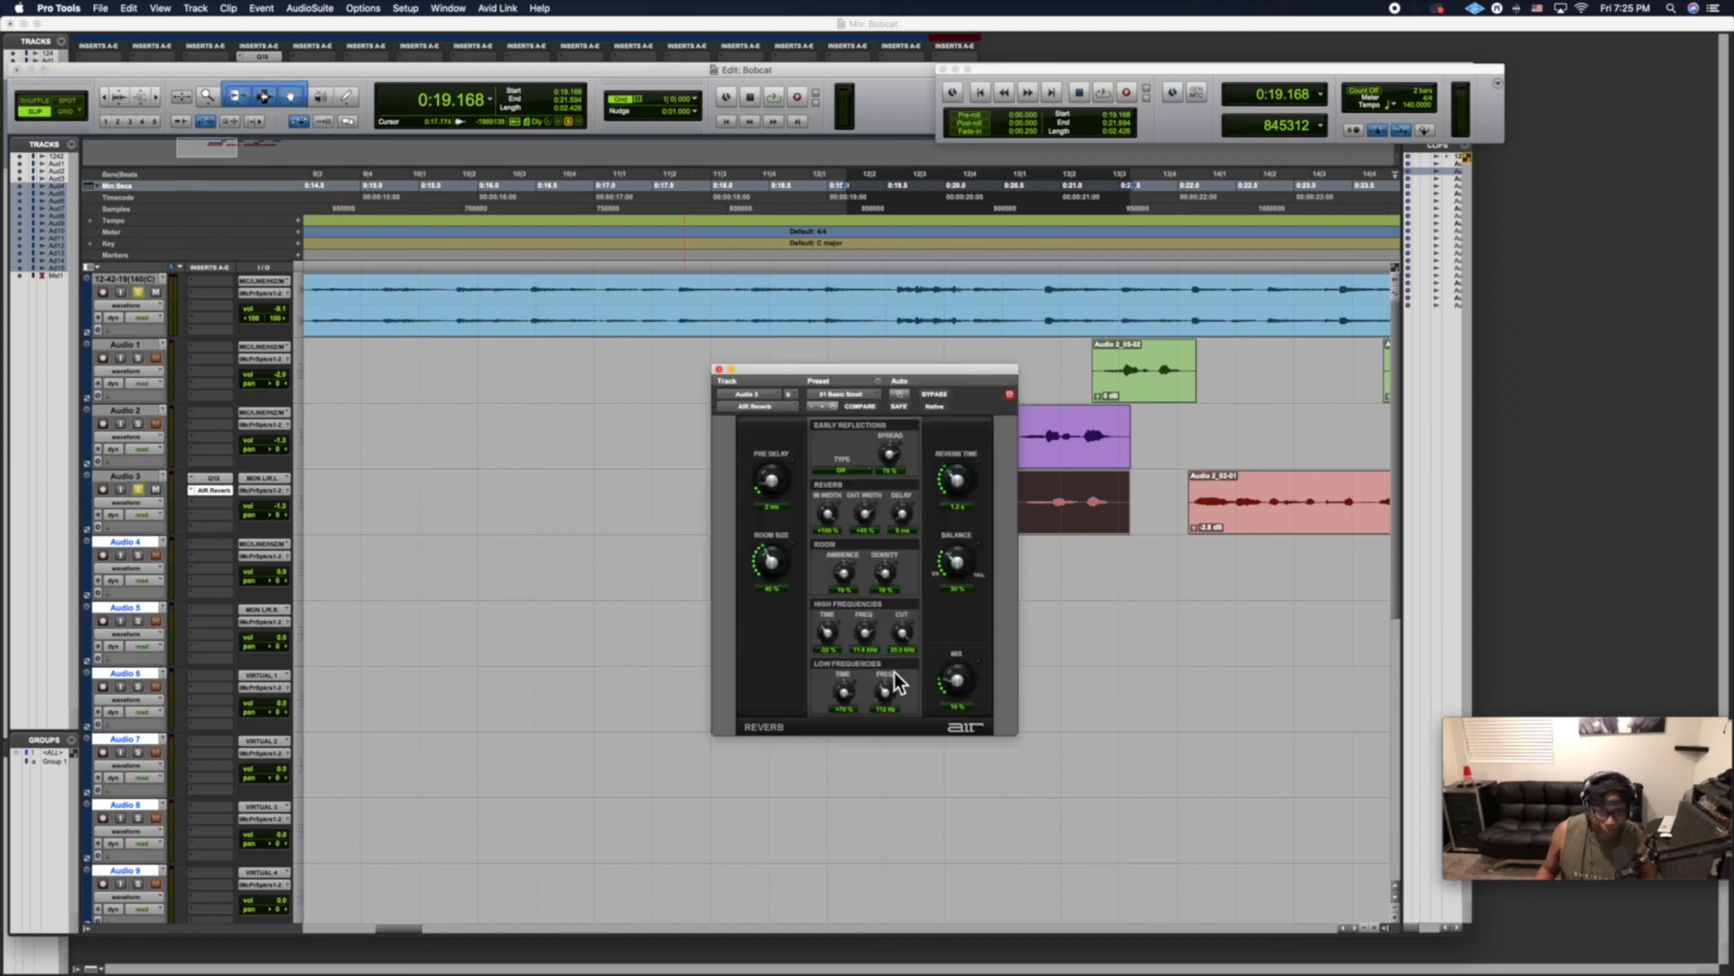
drag(916, 380, 629, 354)
key(space)
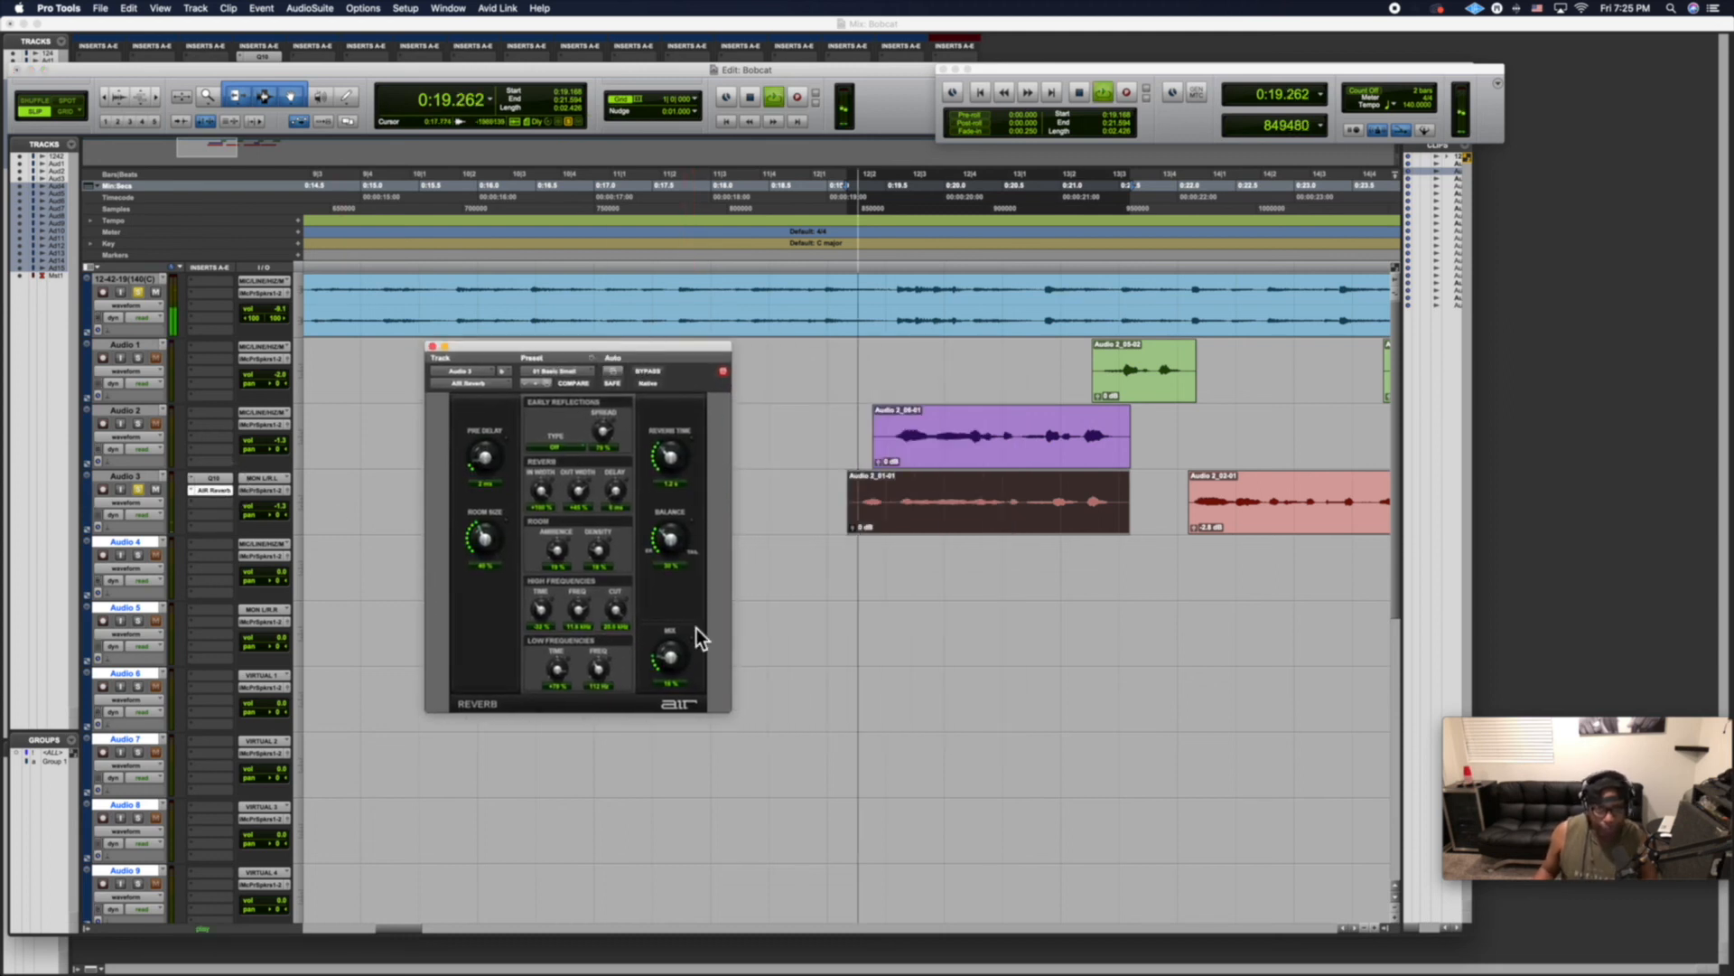
Try the reverb with the mix at 100 % and a much larger room size while the phrase plays.
mouse_move(666, 589)
mouse_down()
mouse_move(659, 522)
mouse_move(662, 619)
mouse_up()
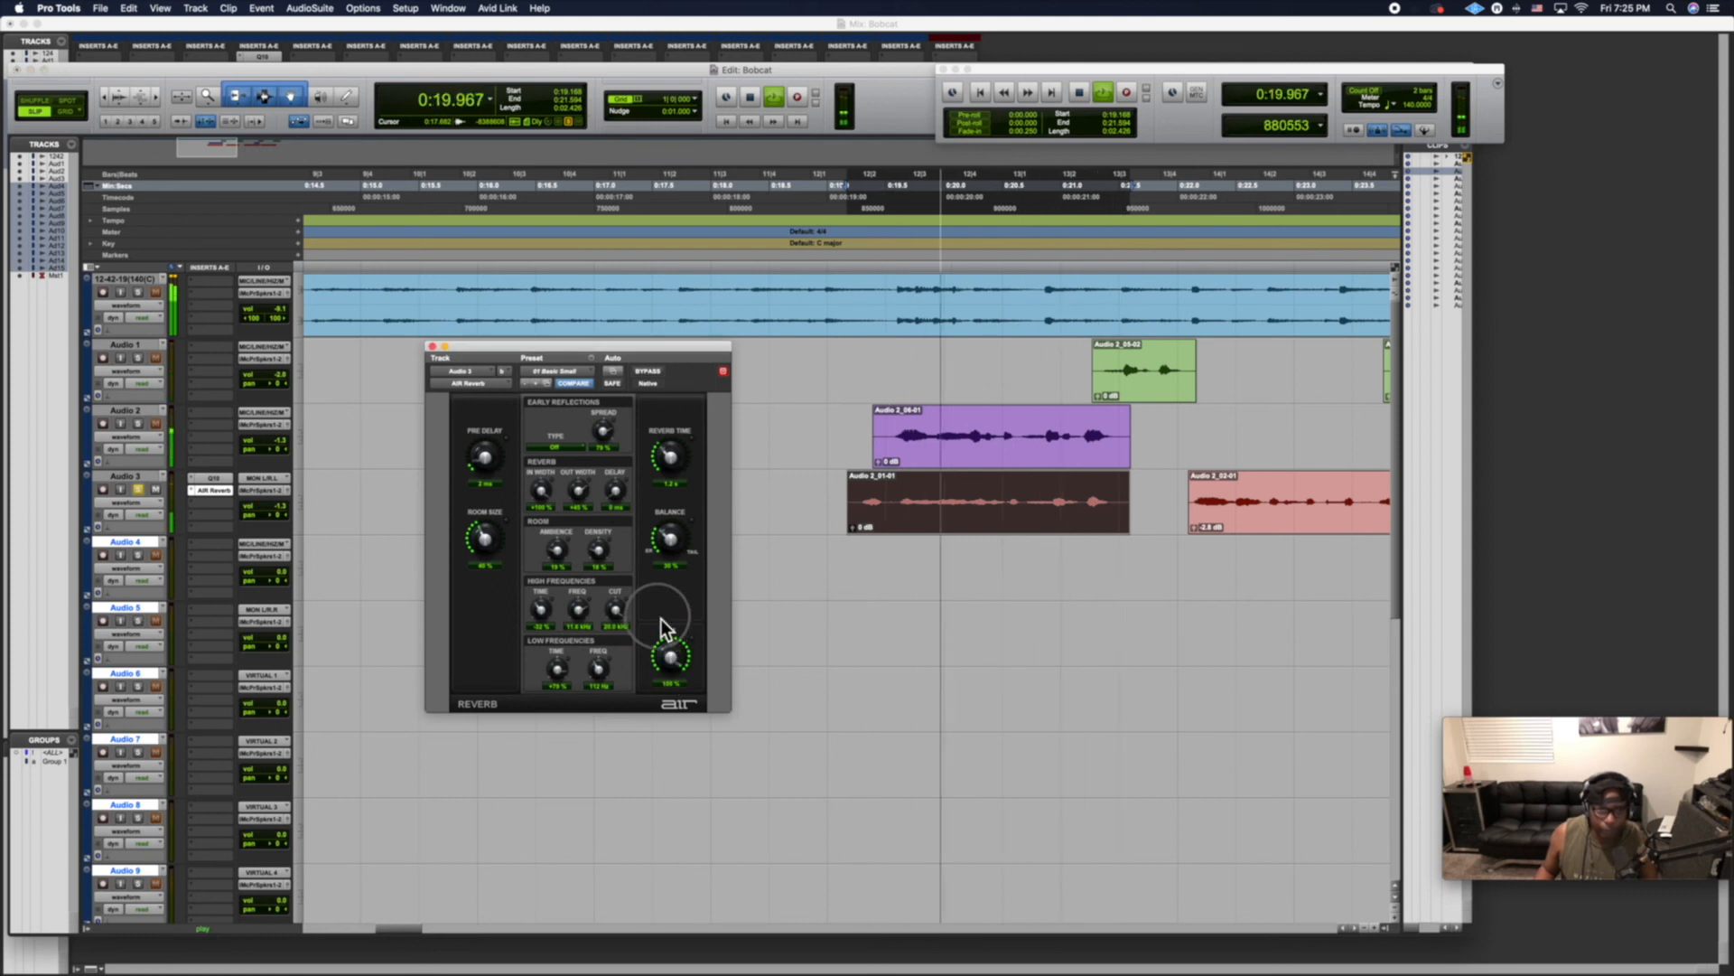
drag(492, 566, 456, 376)
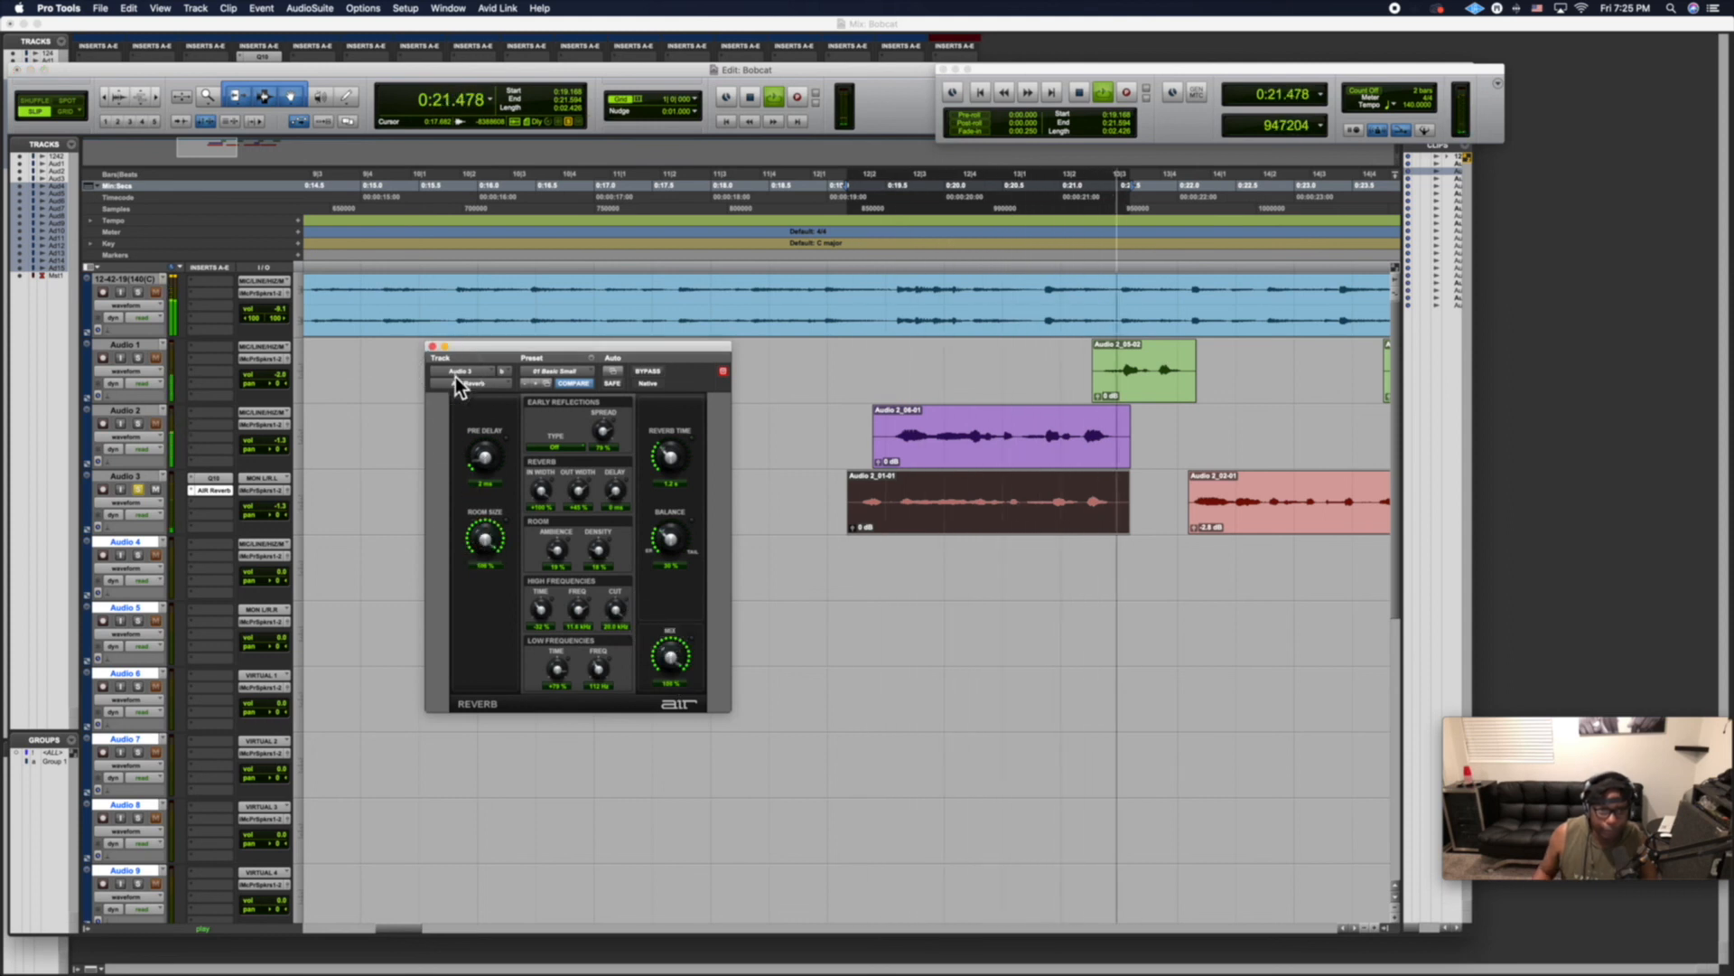
click(485, 548)
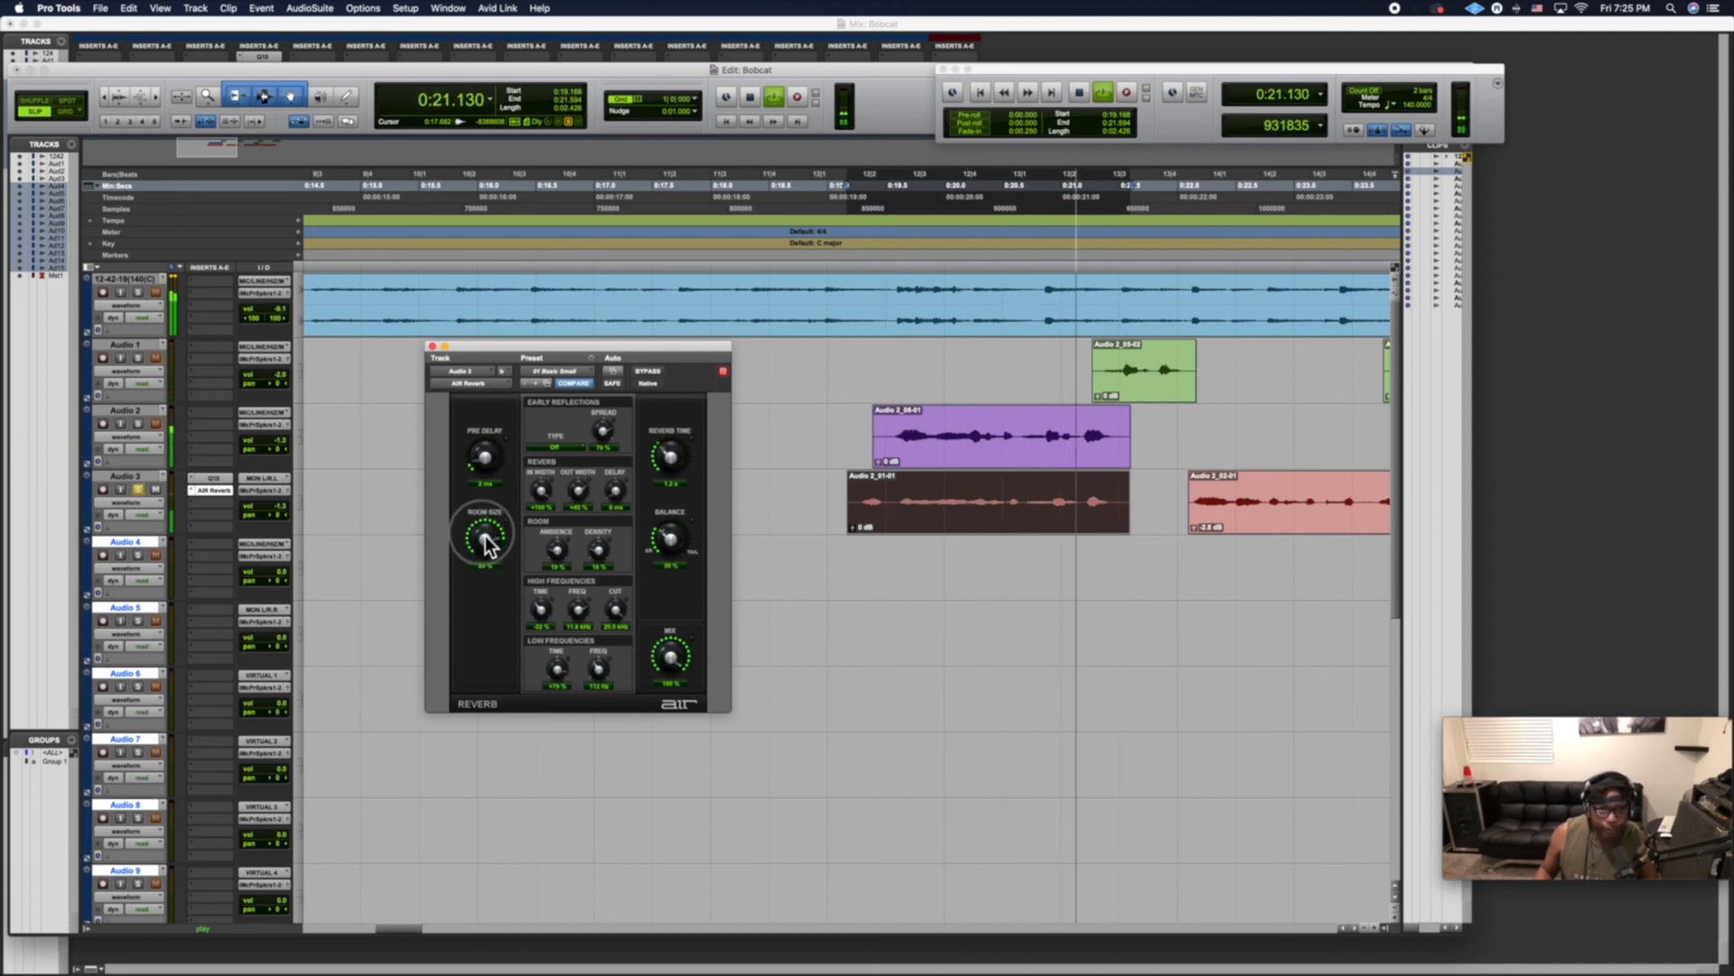
Audition the 03 Basic Large reverb preset on the vocal and replace it with 02 Basic Medium.
click(553, 372)
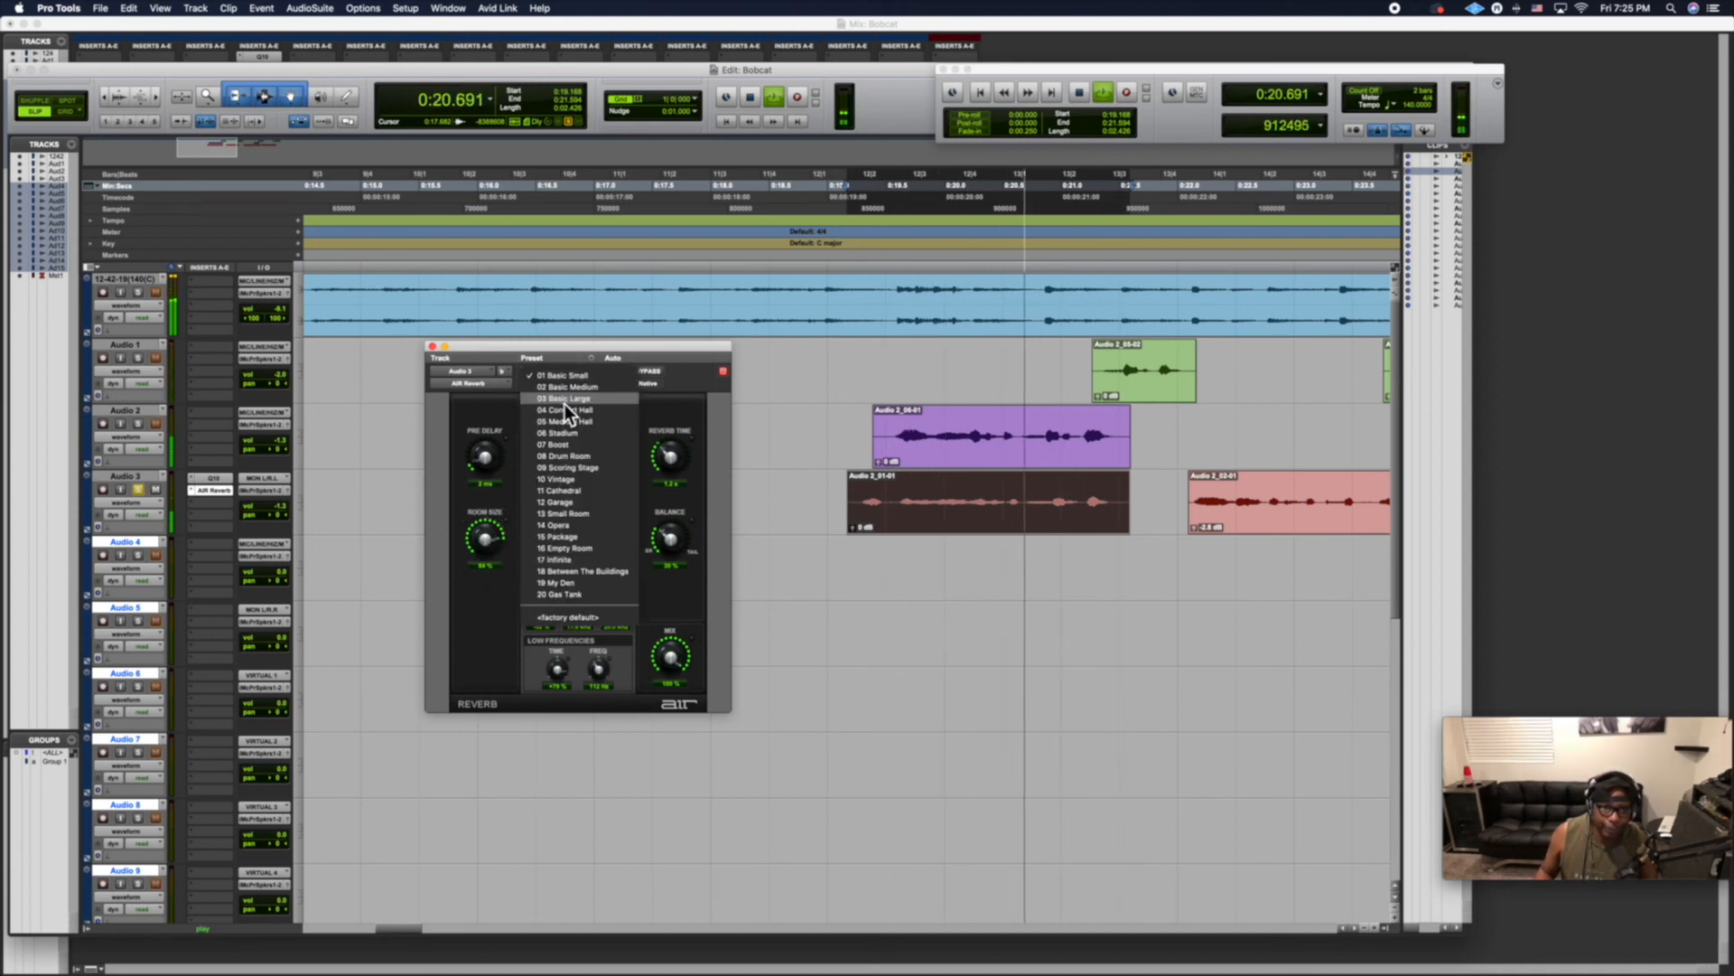
click(566, 404)
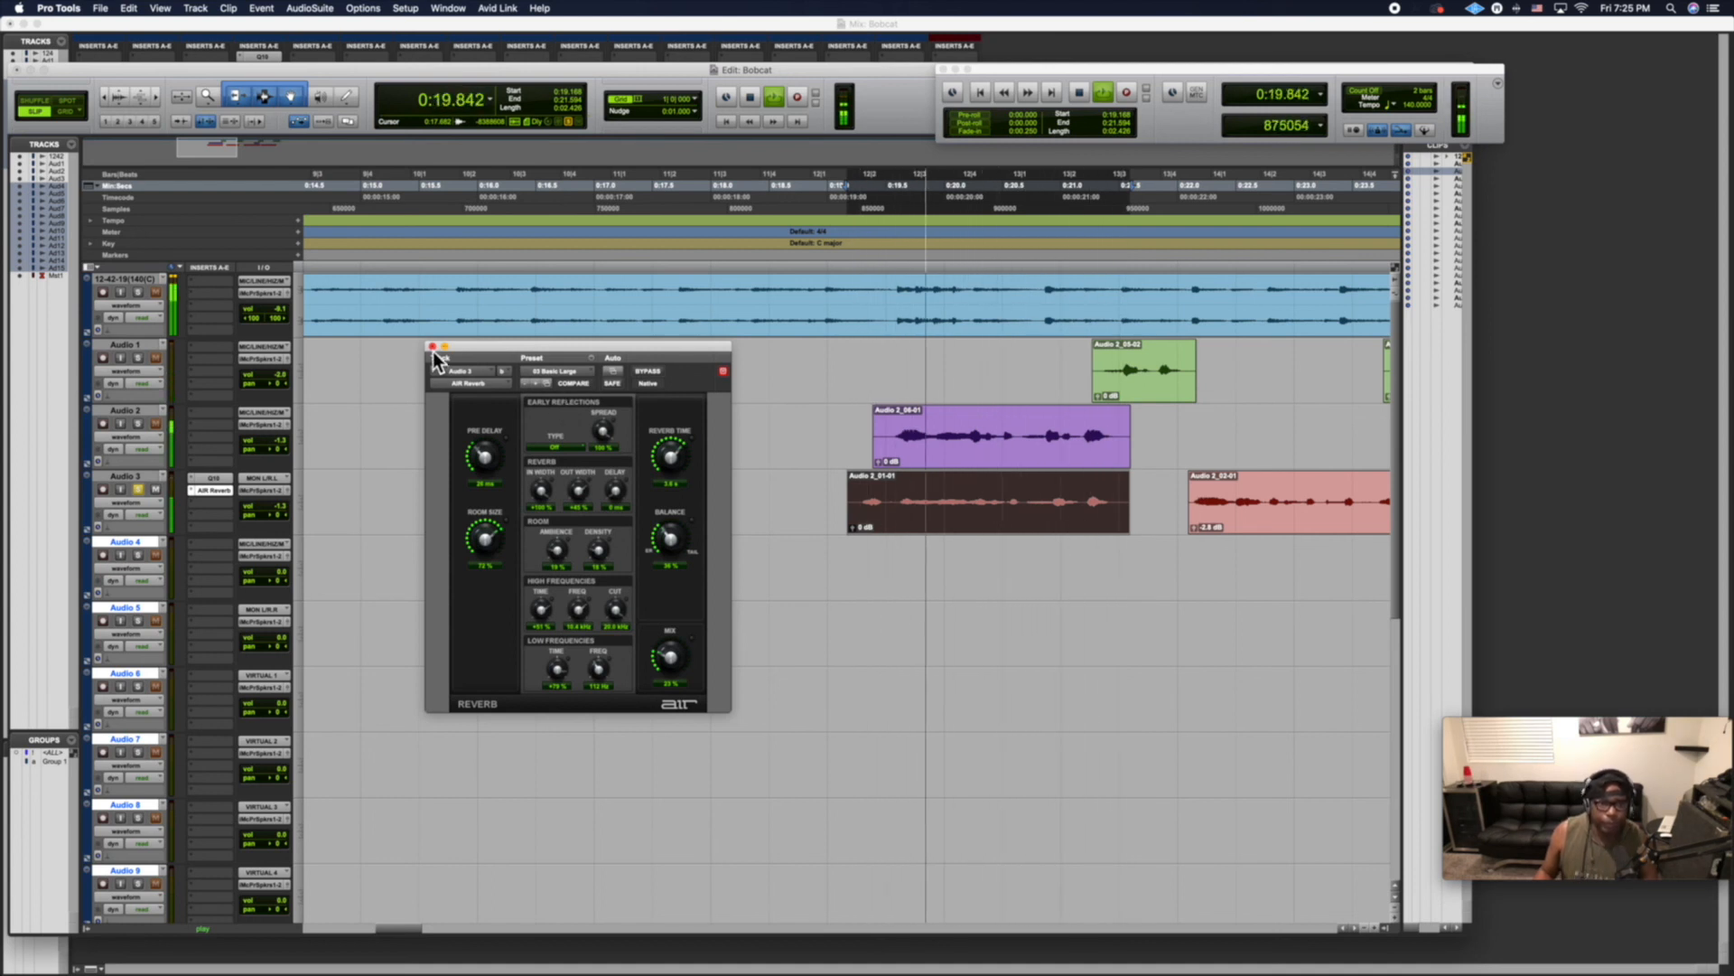
click(560, 371)
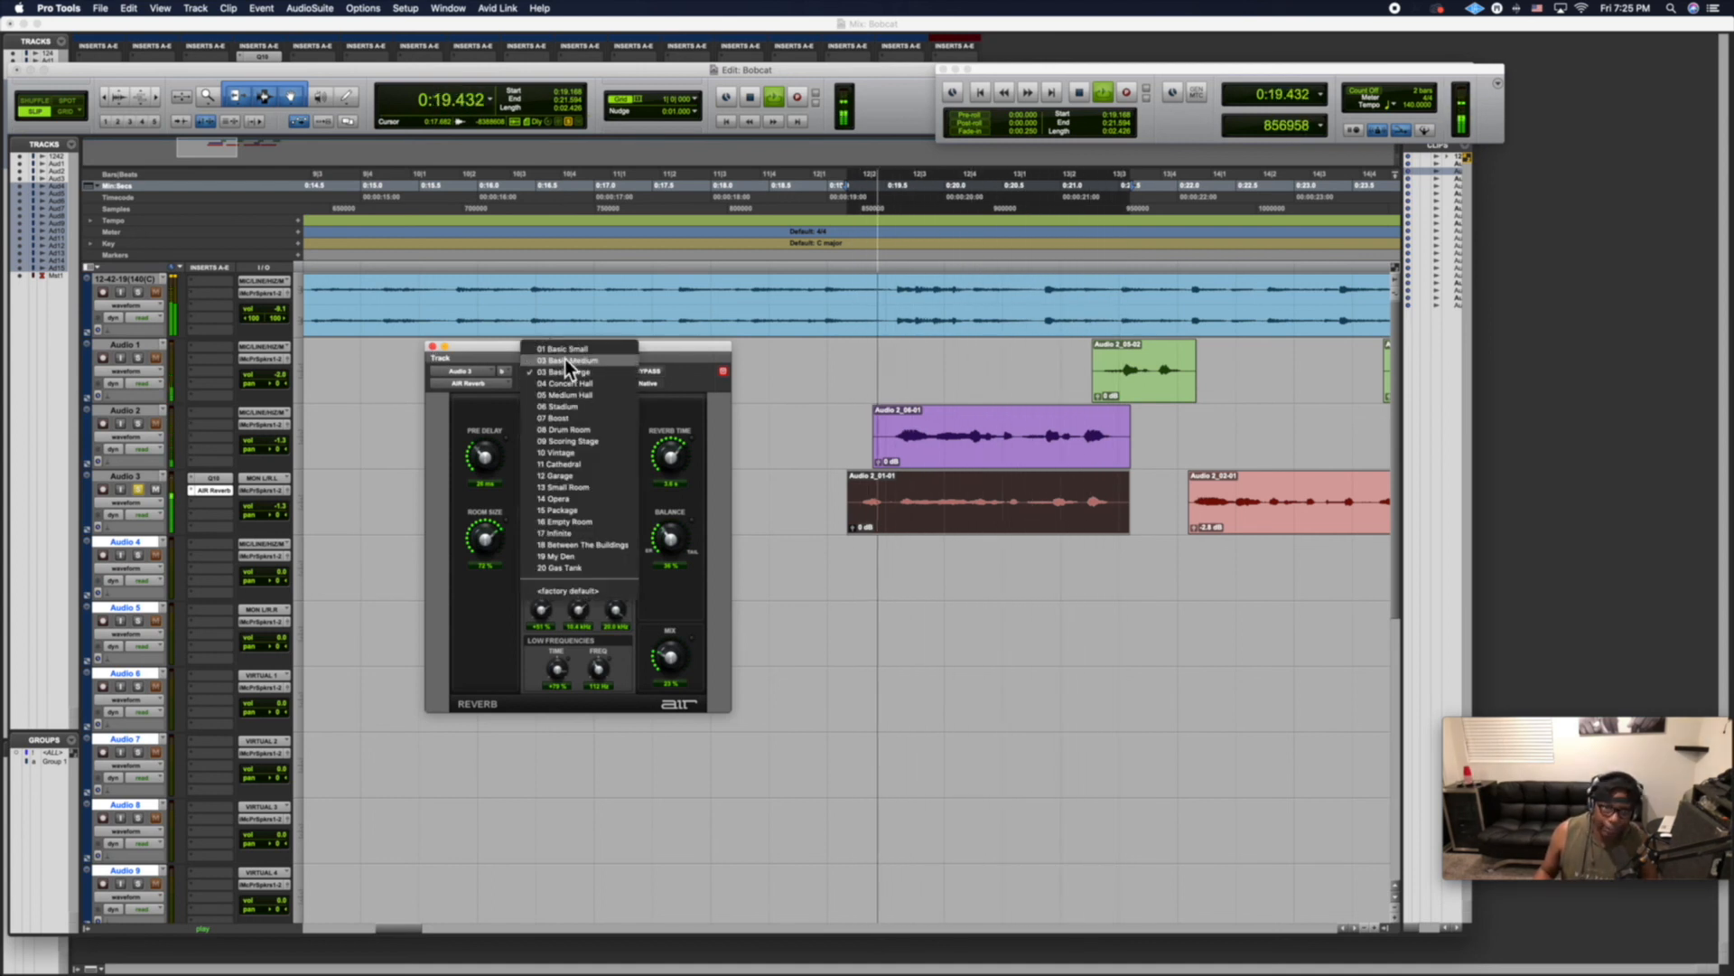
click(566, 355)
Close the AIR Reverb, solo the imported beat along with Audio 3 and stop after hearing them together.
click(431, 346)
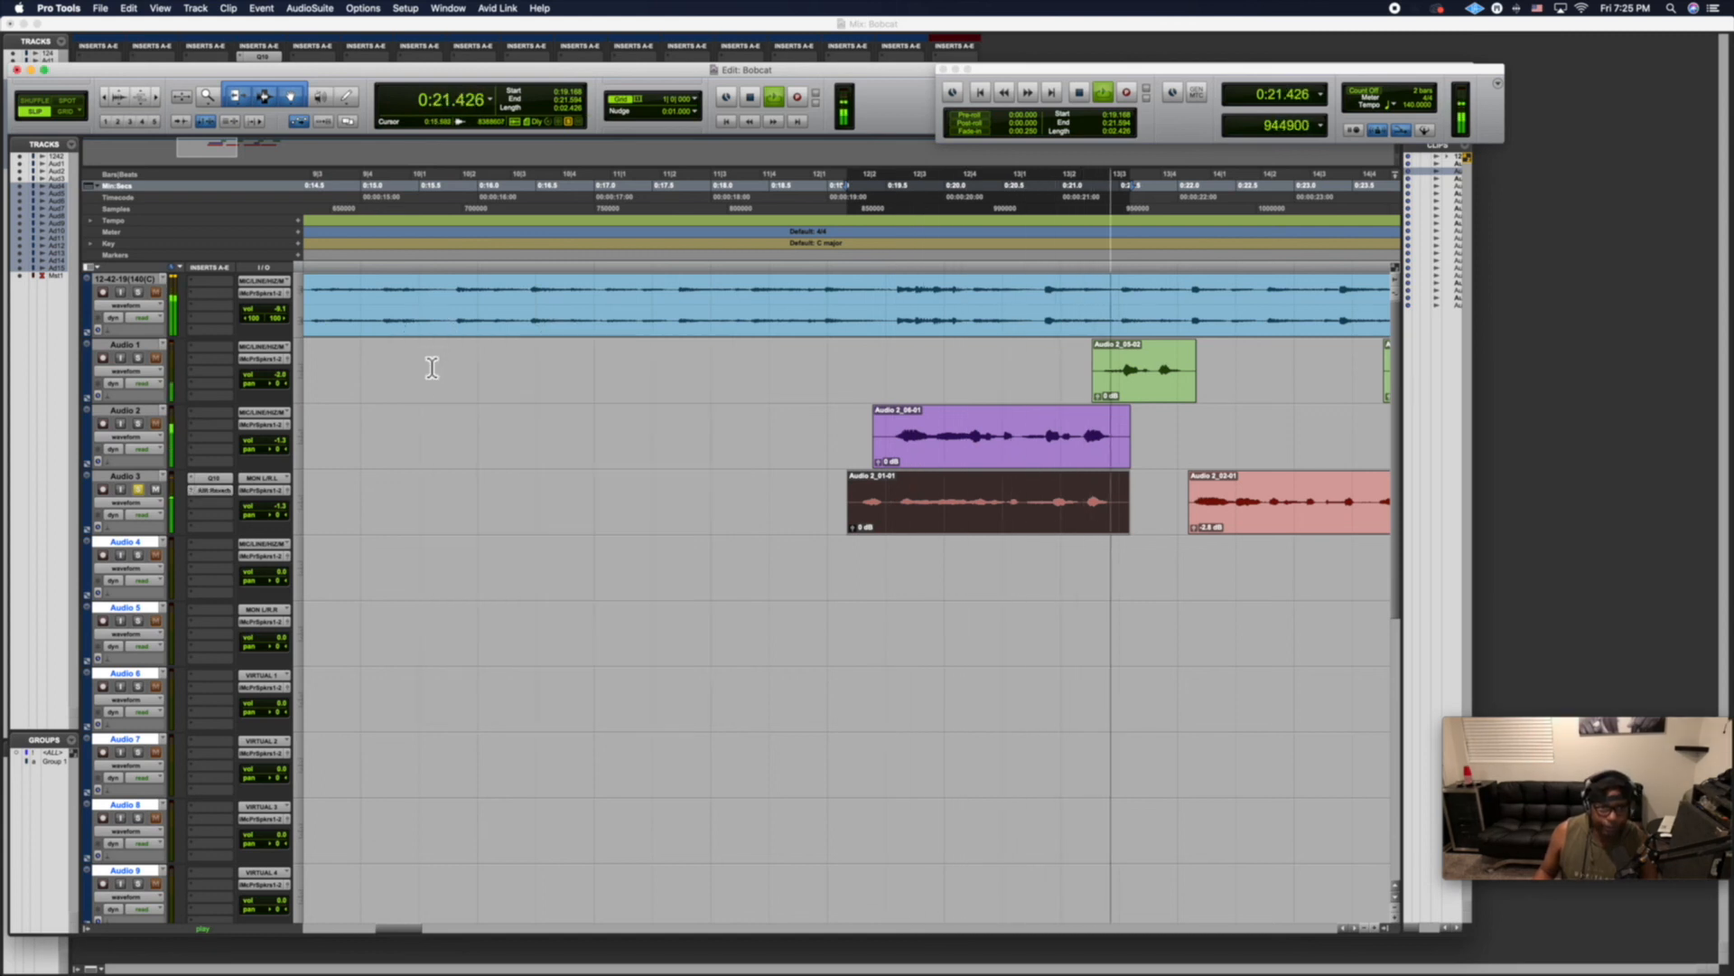
click(139, 293)
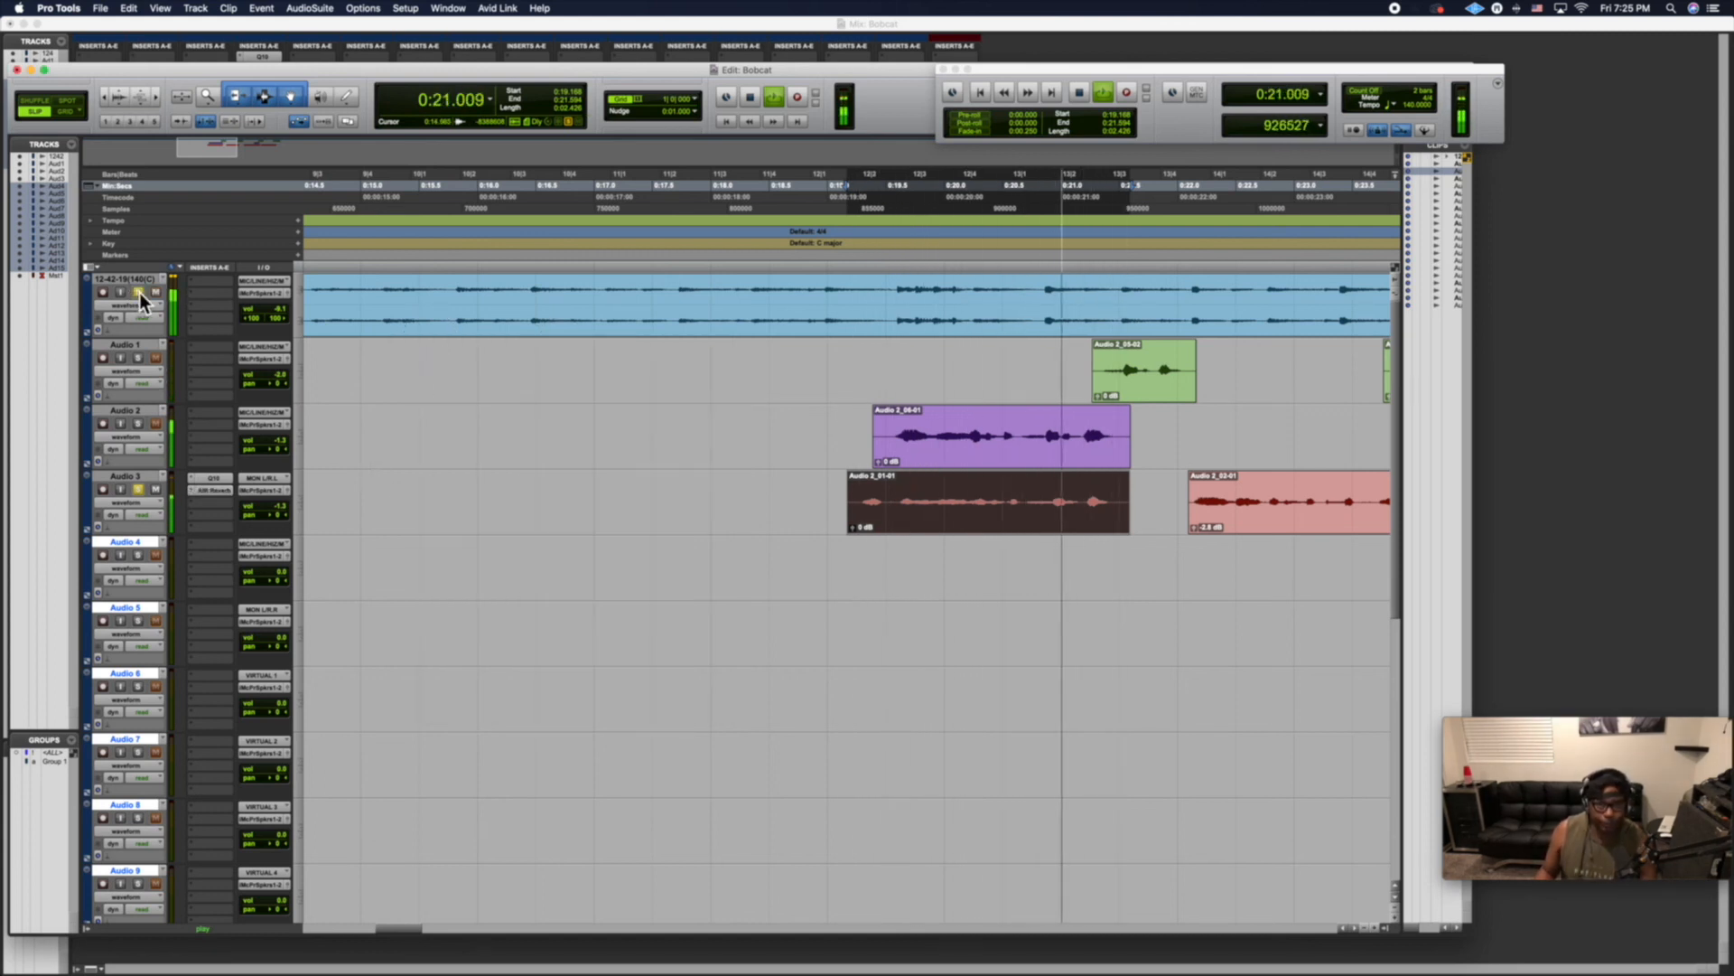
key(space)
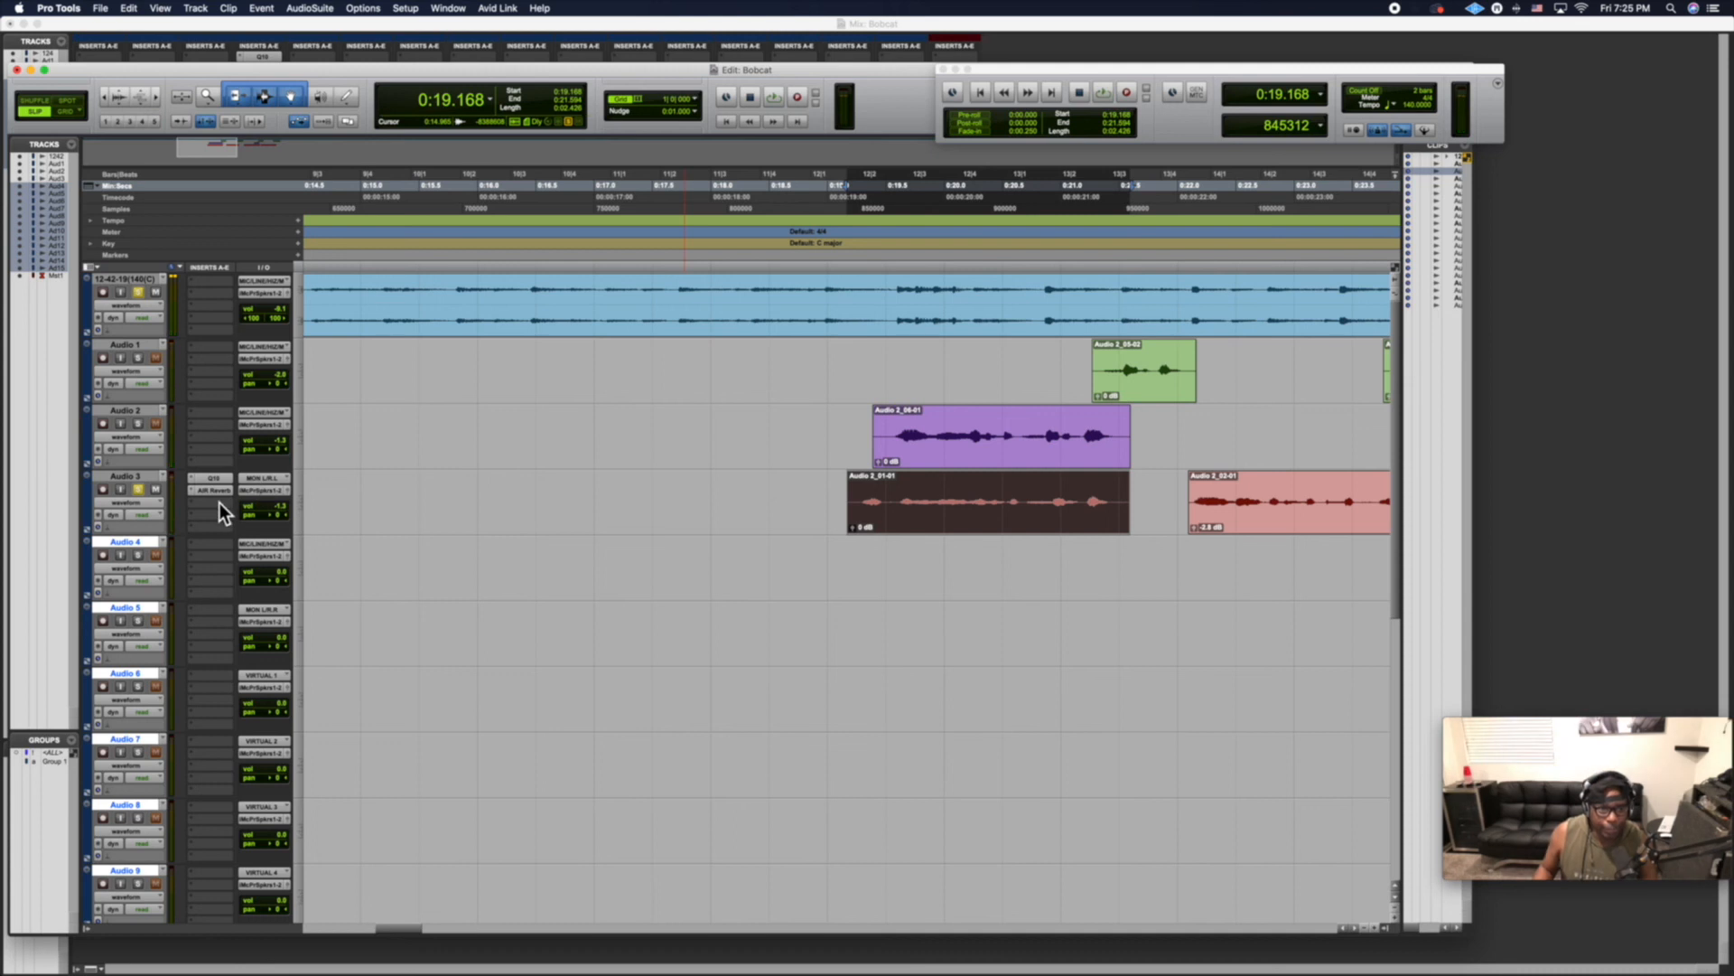
Insert the Delay (mono) plug-in in the third insert slot of Audio 3.
click(220, 502)
mouse_move(225, 506)
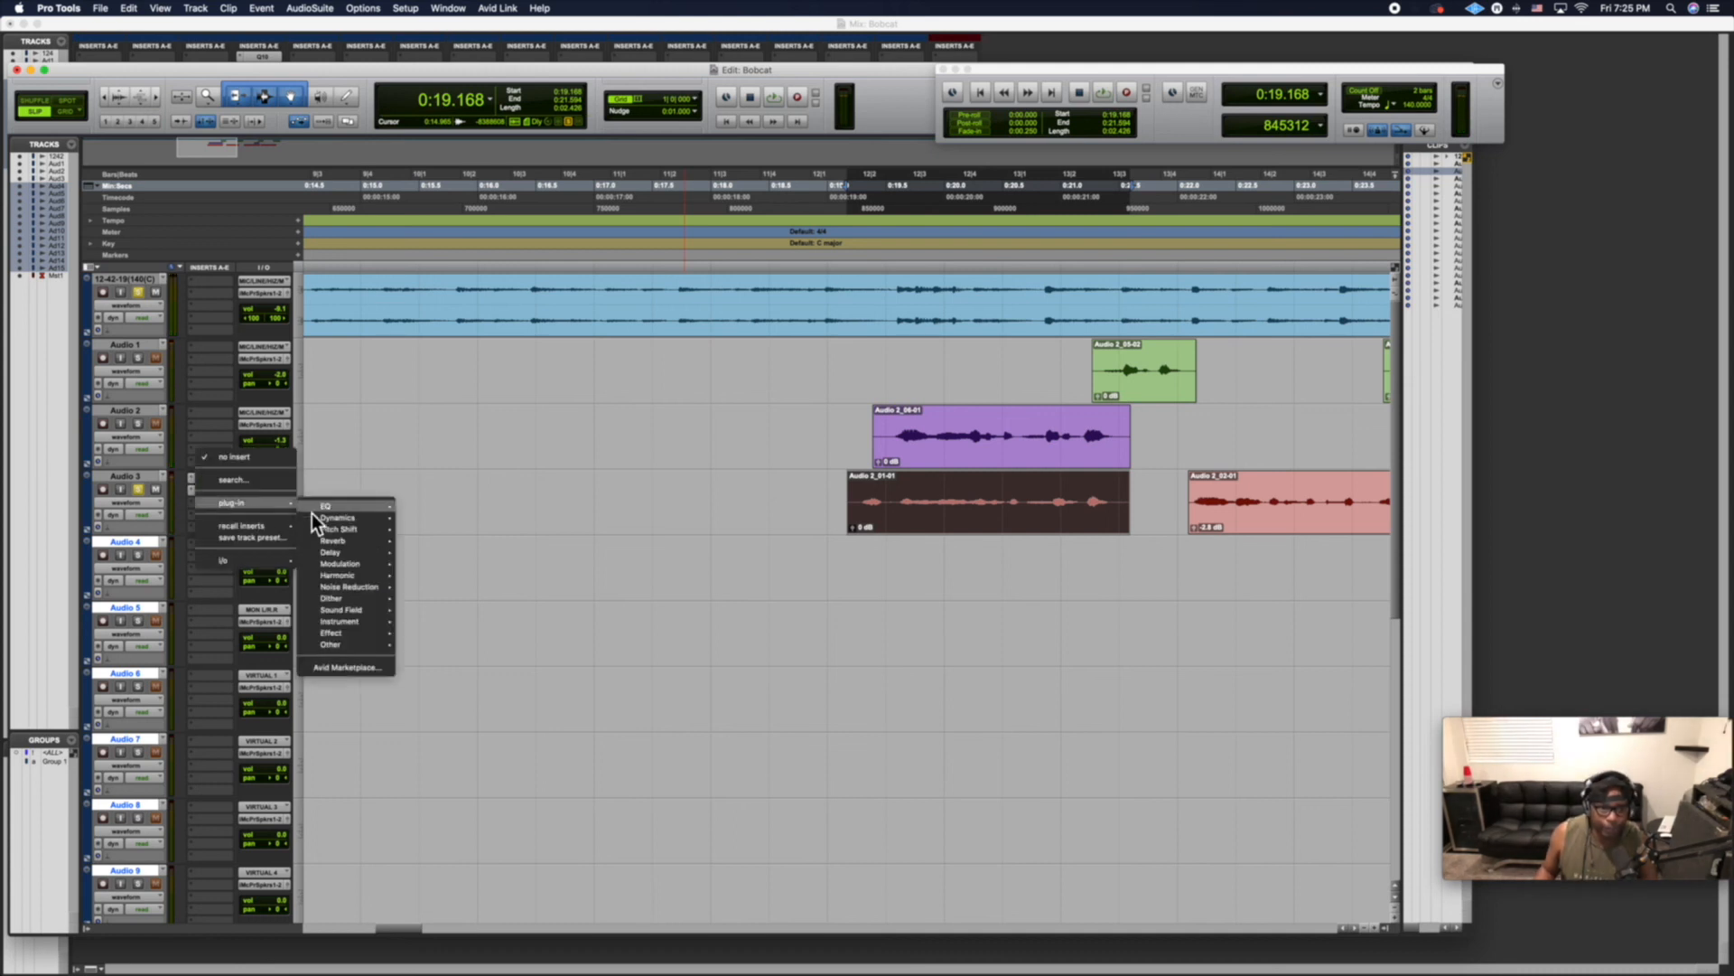
mouse_move(311, 513)
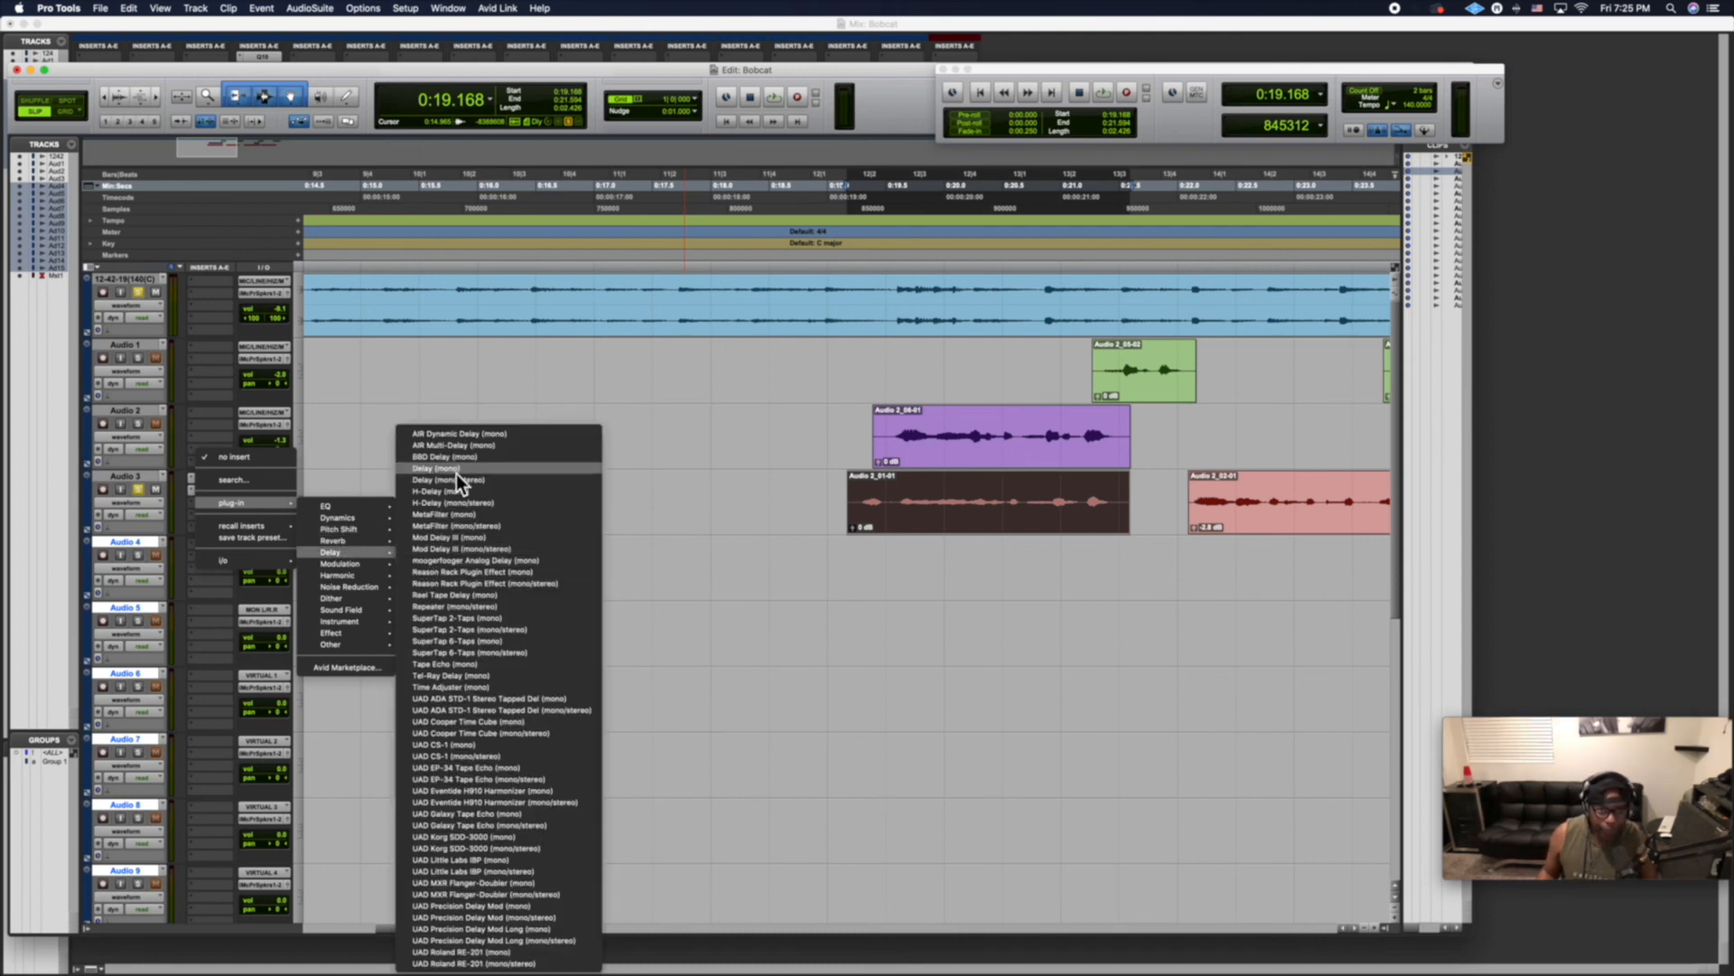
click(457, 473)
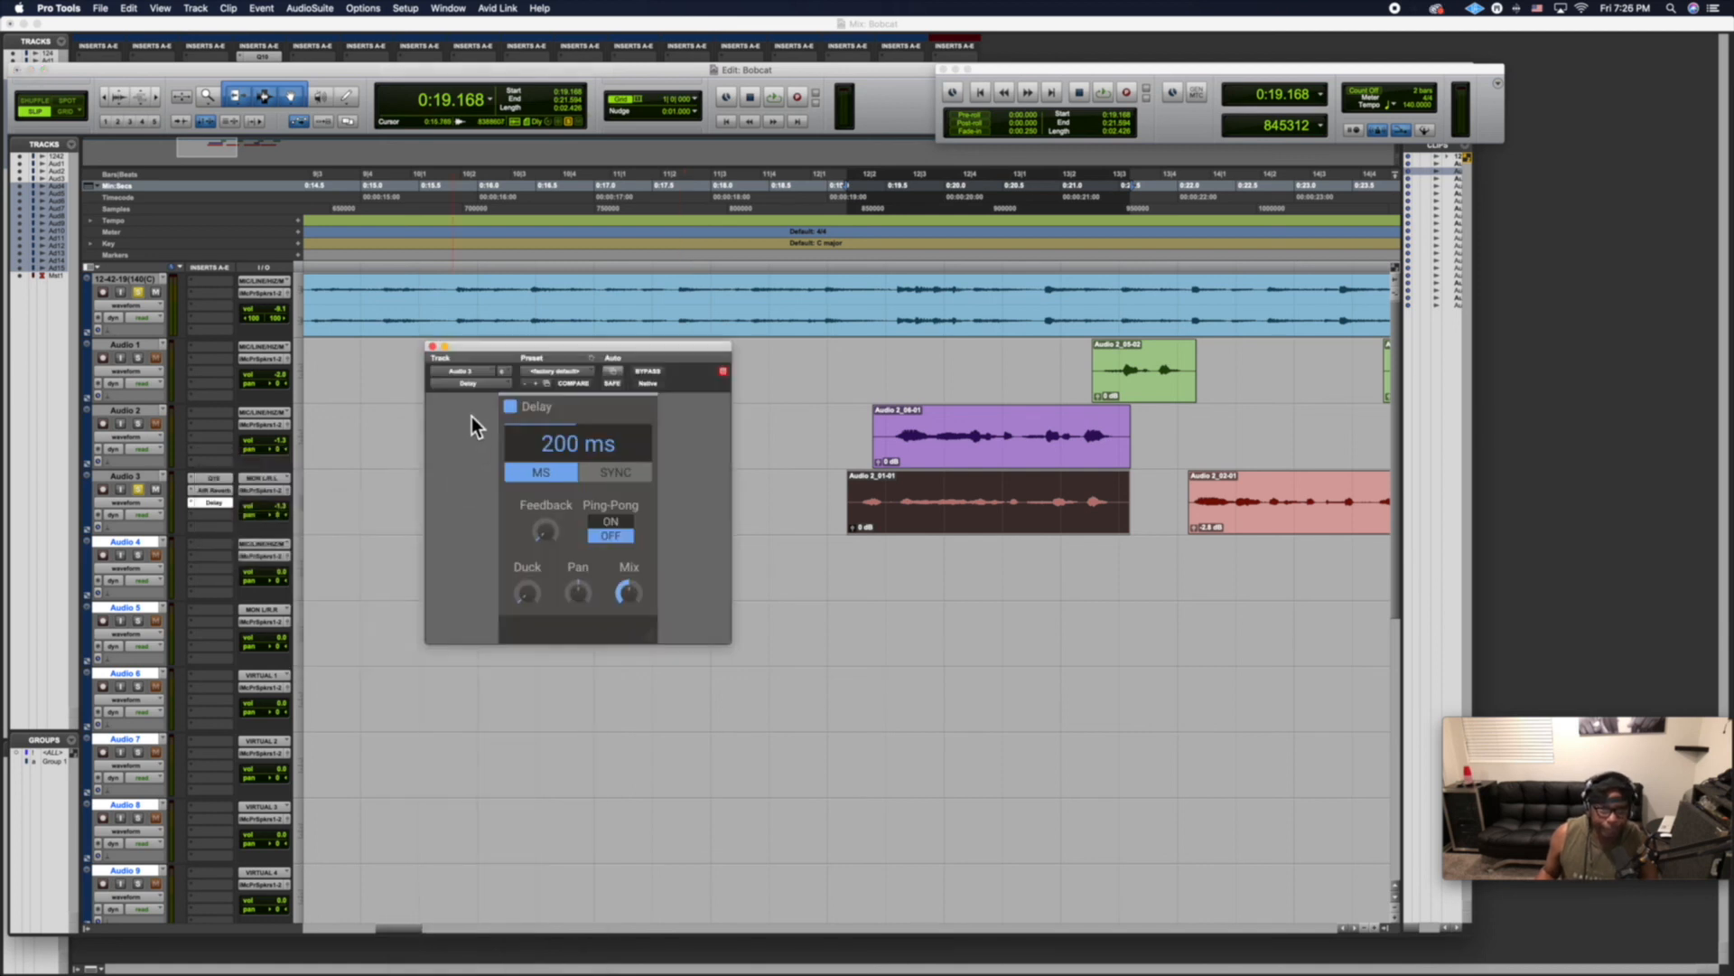
Try to replace the Delay in the third insert slot of Audio 3 with Repeater (mono).
click(469, 383)
mouse_move(477, 386)
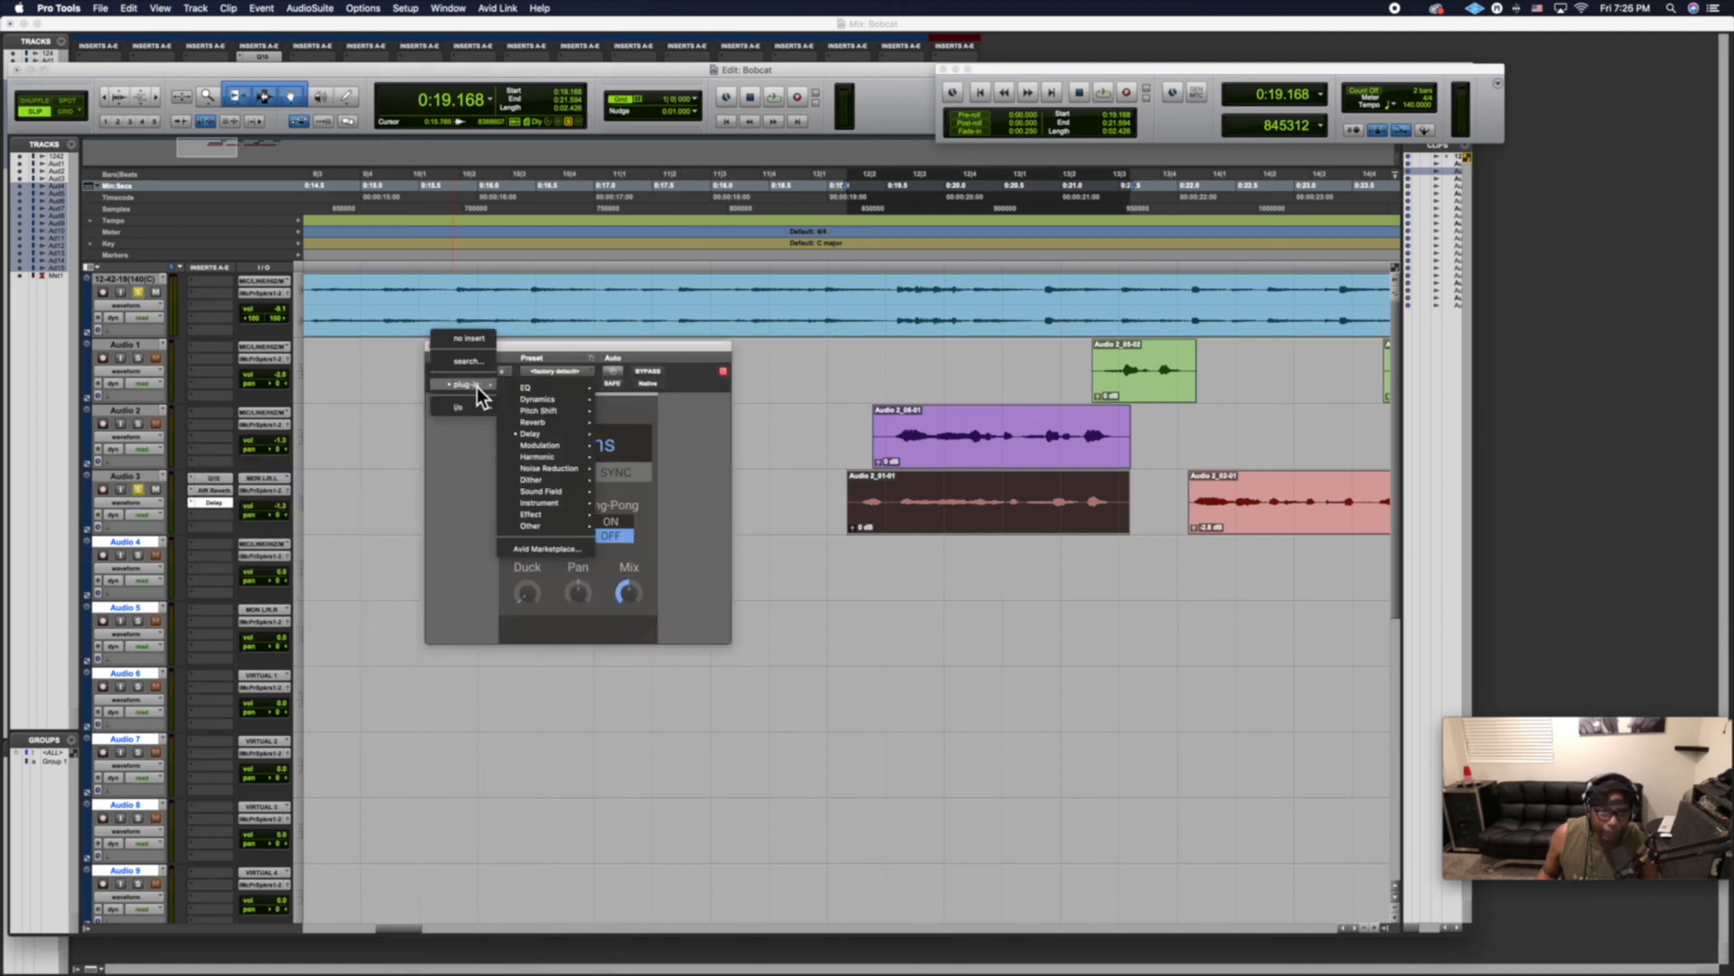
mouse_move(538, 433)
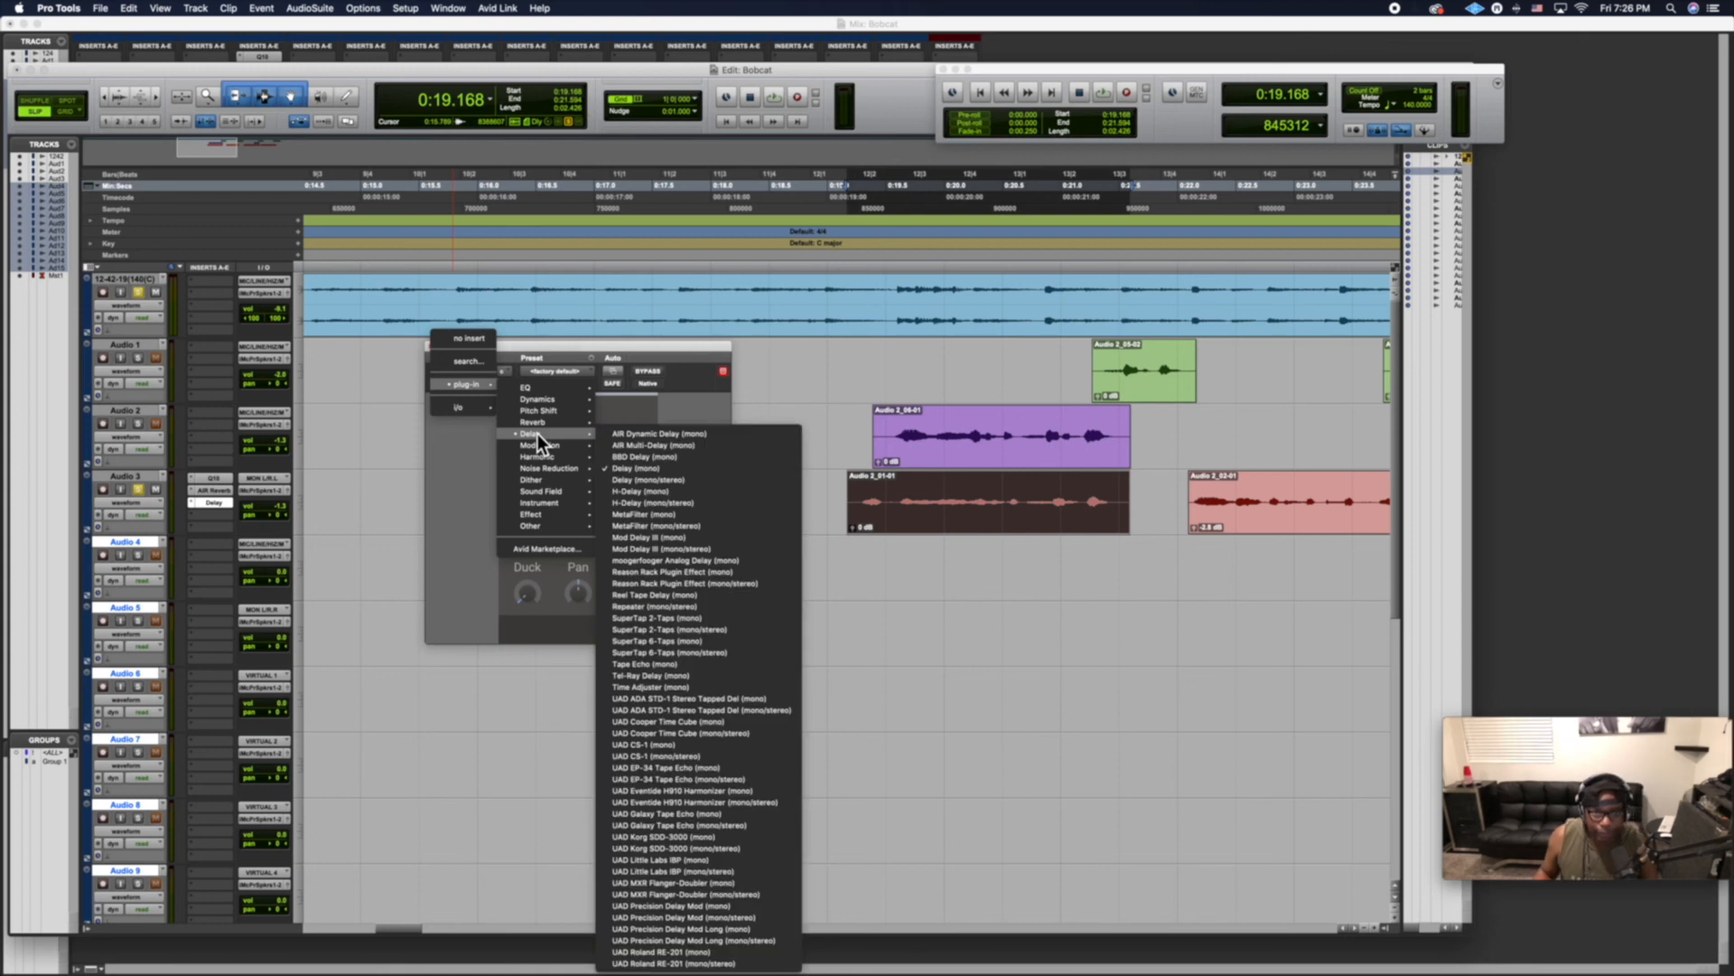
click(674, 609)
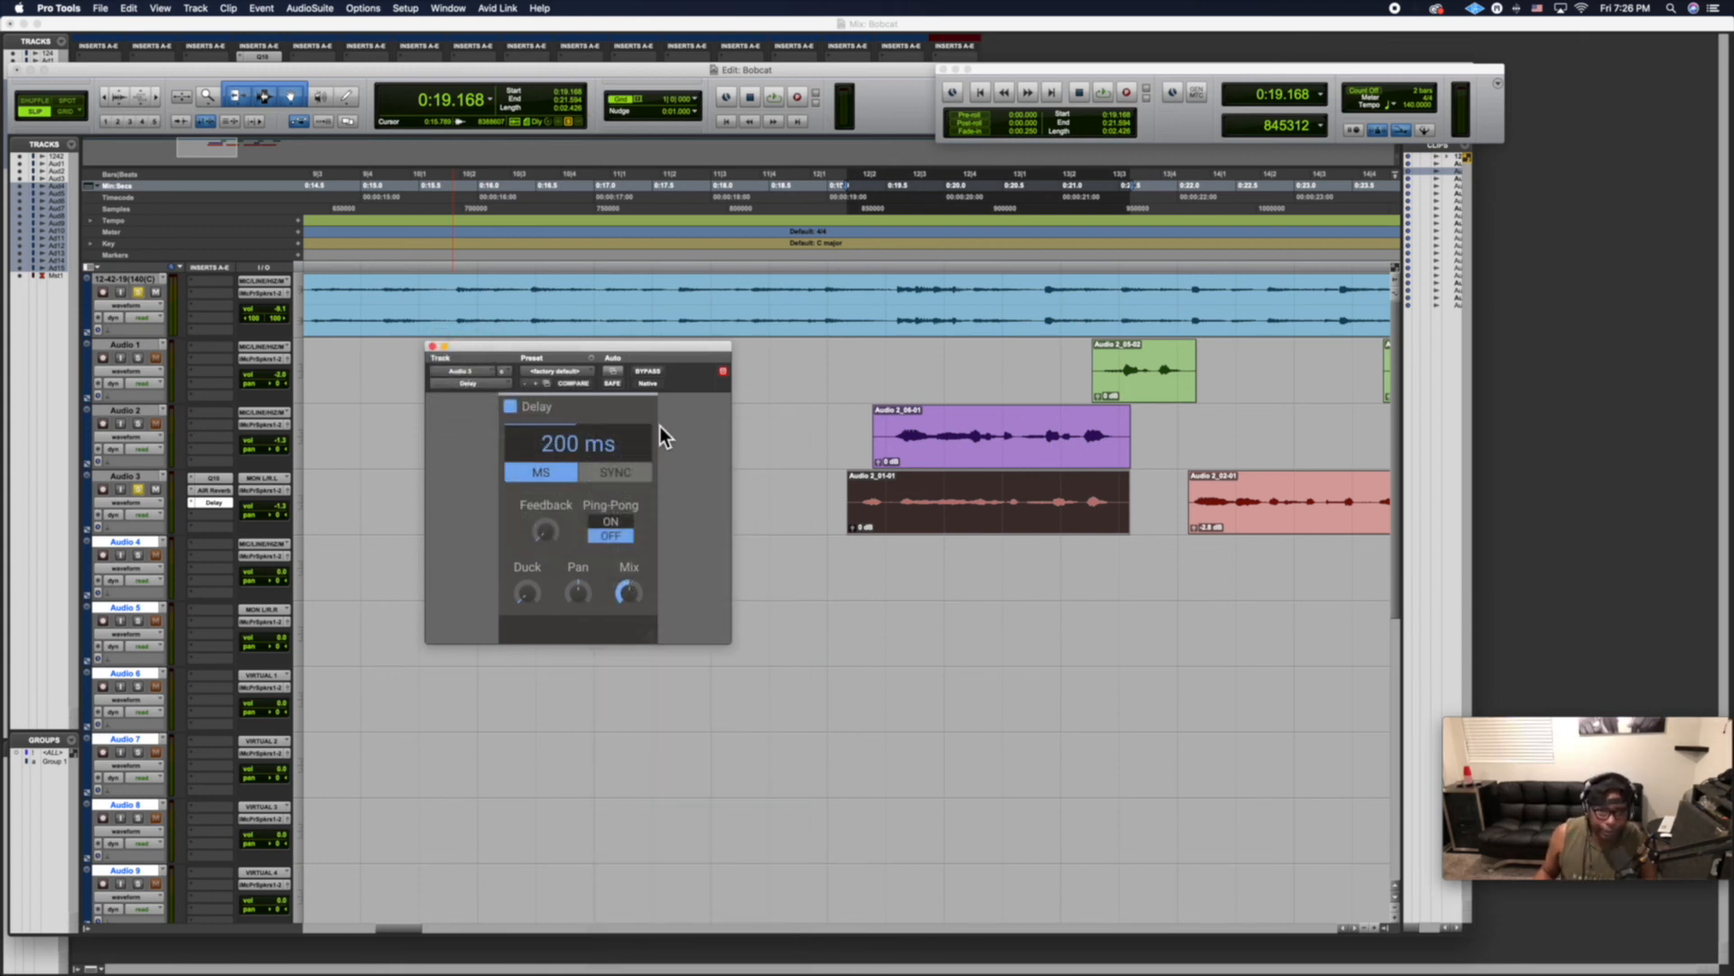
Audition the Repeater's default delay on Audio 3 and look through its delay models, keeping Digital Delay.
key(space)
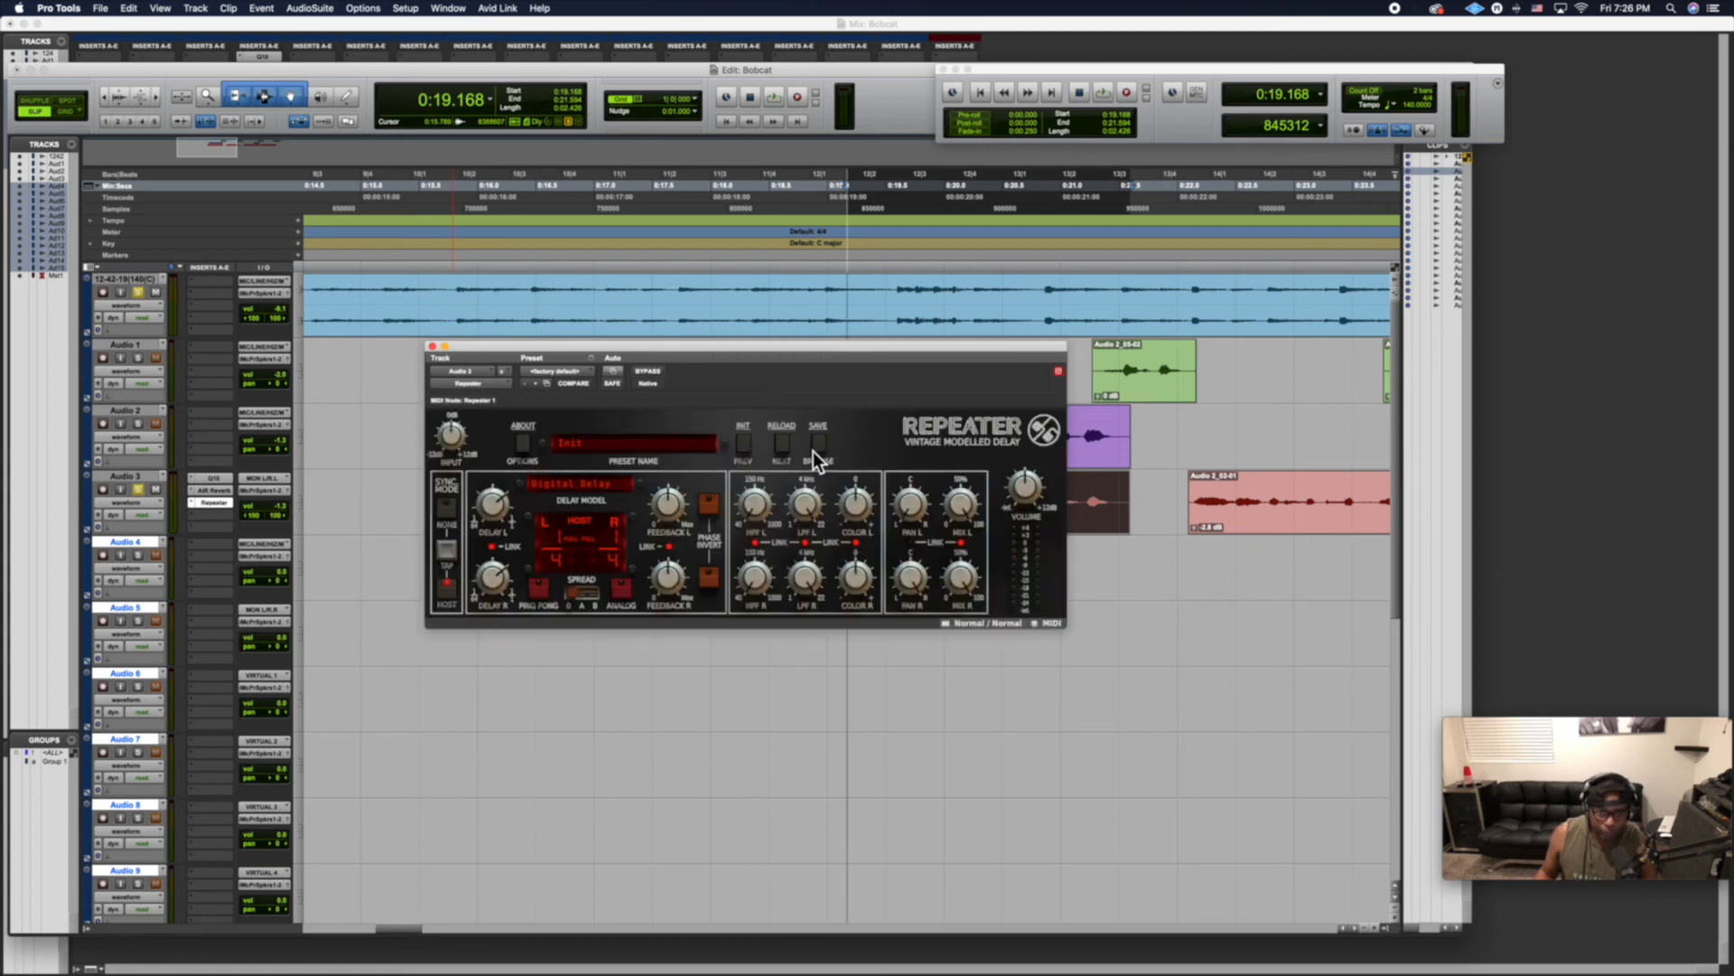
key(space)
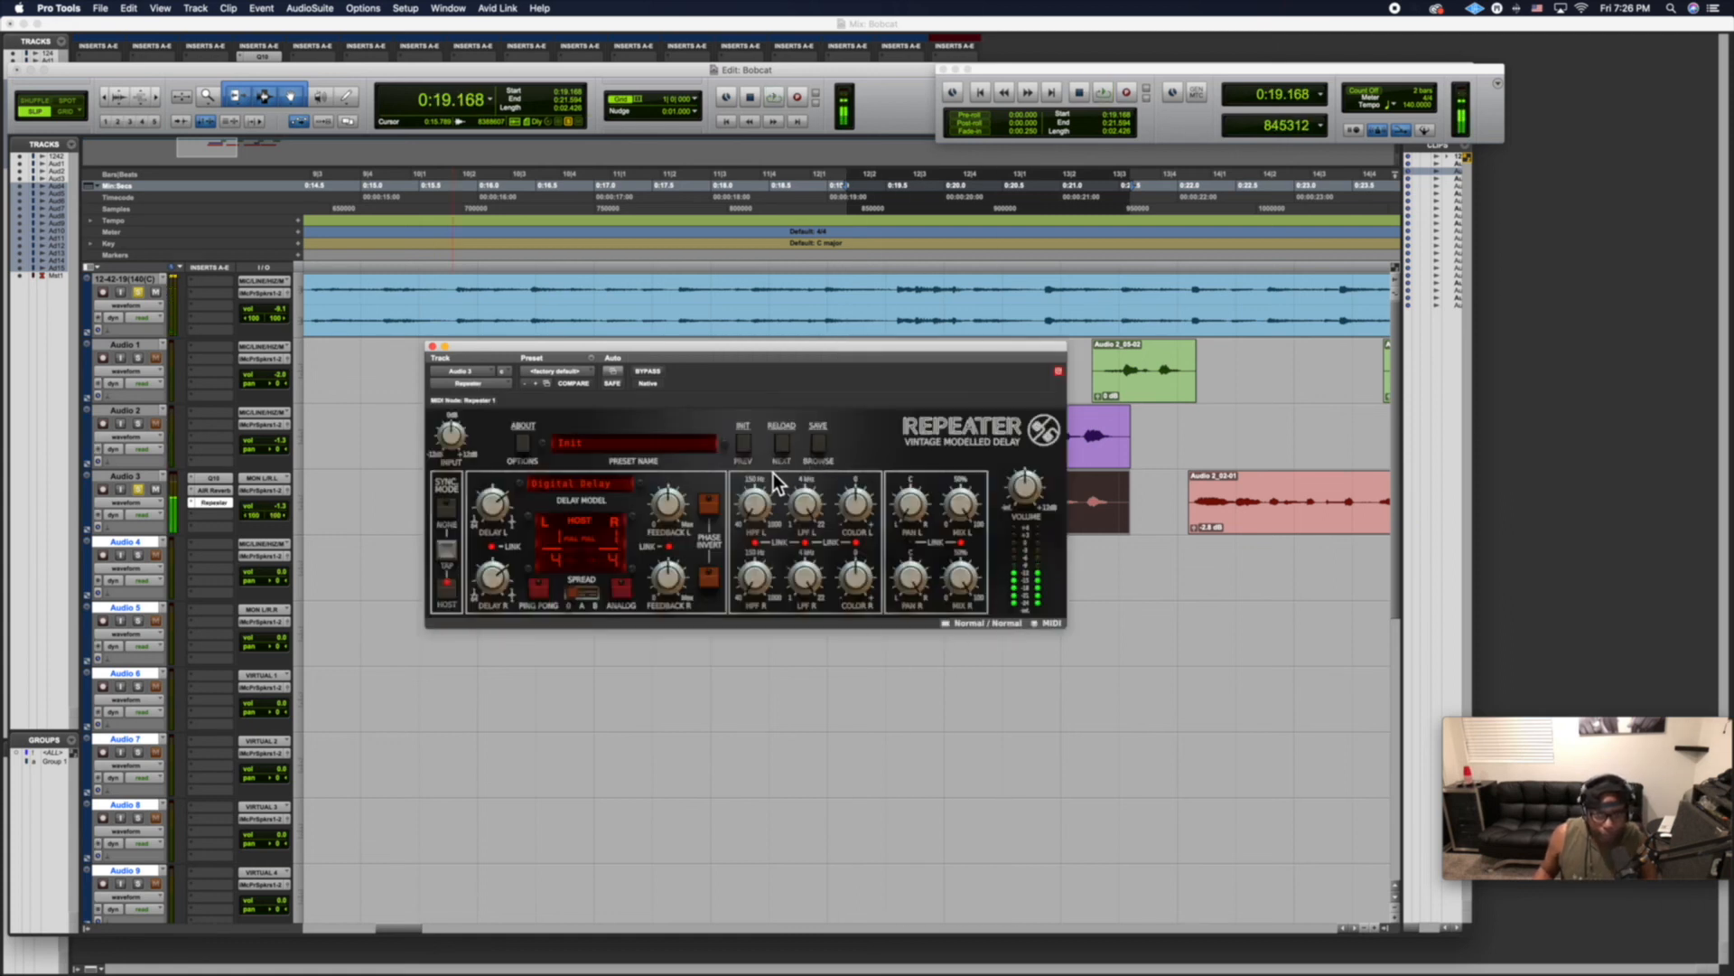
click(569, 488)
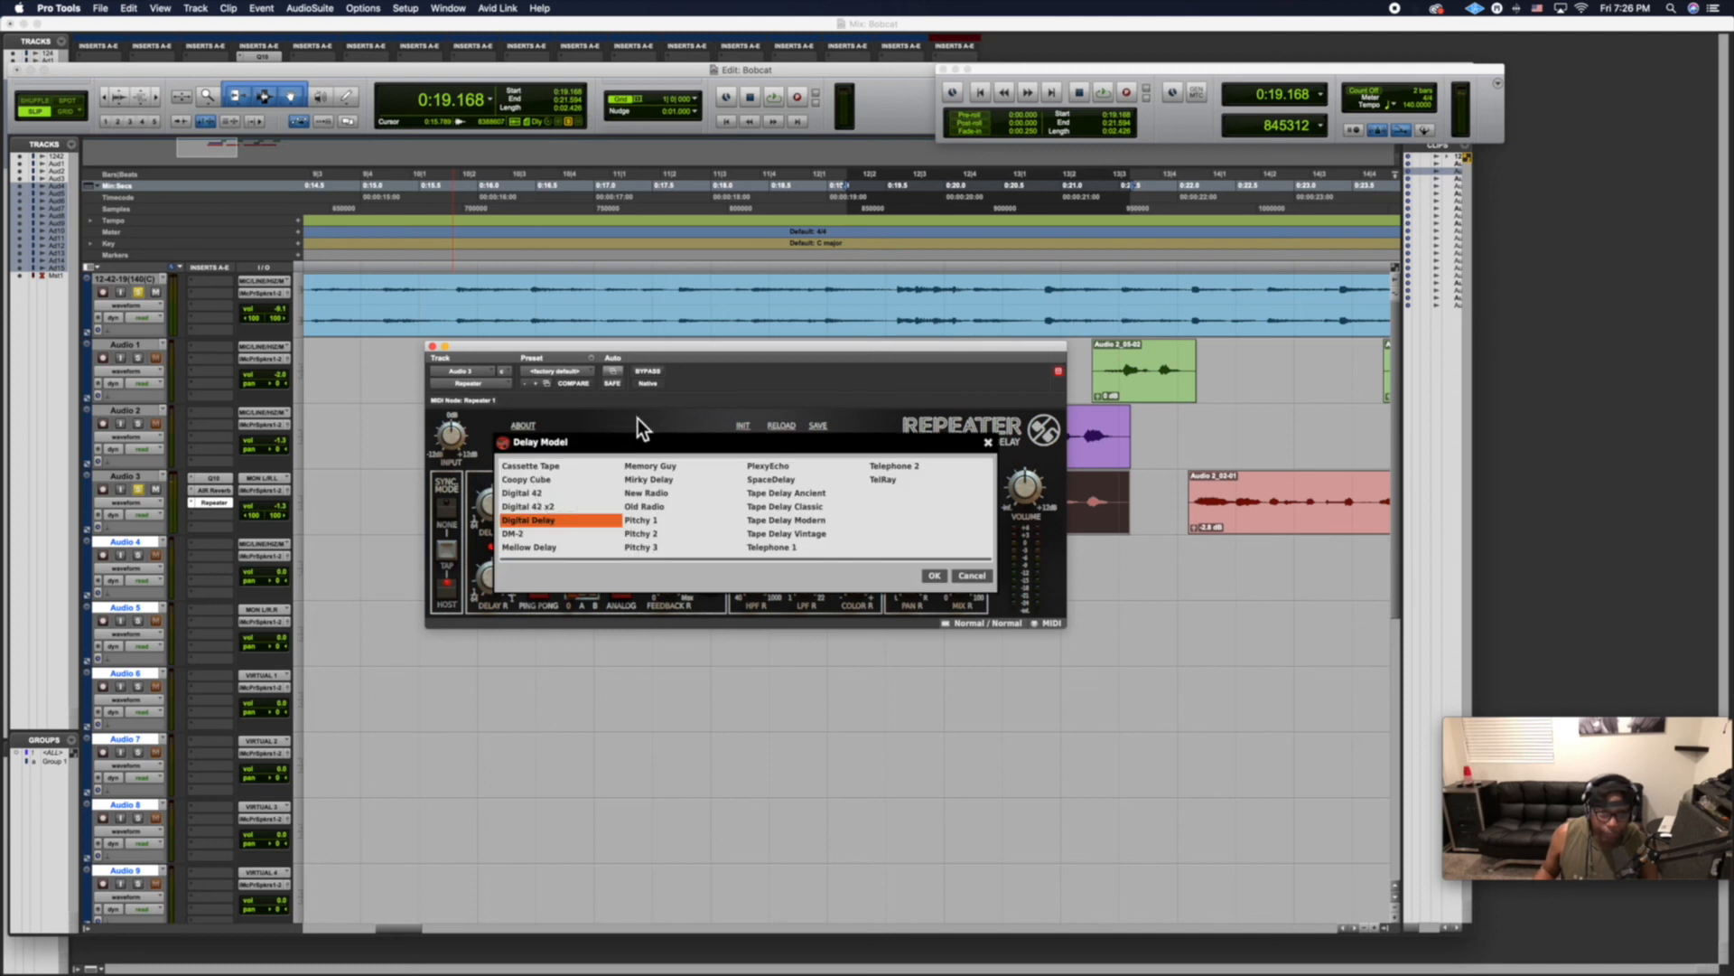
click(945, 577)
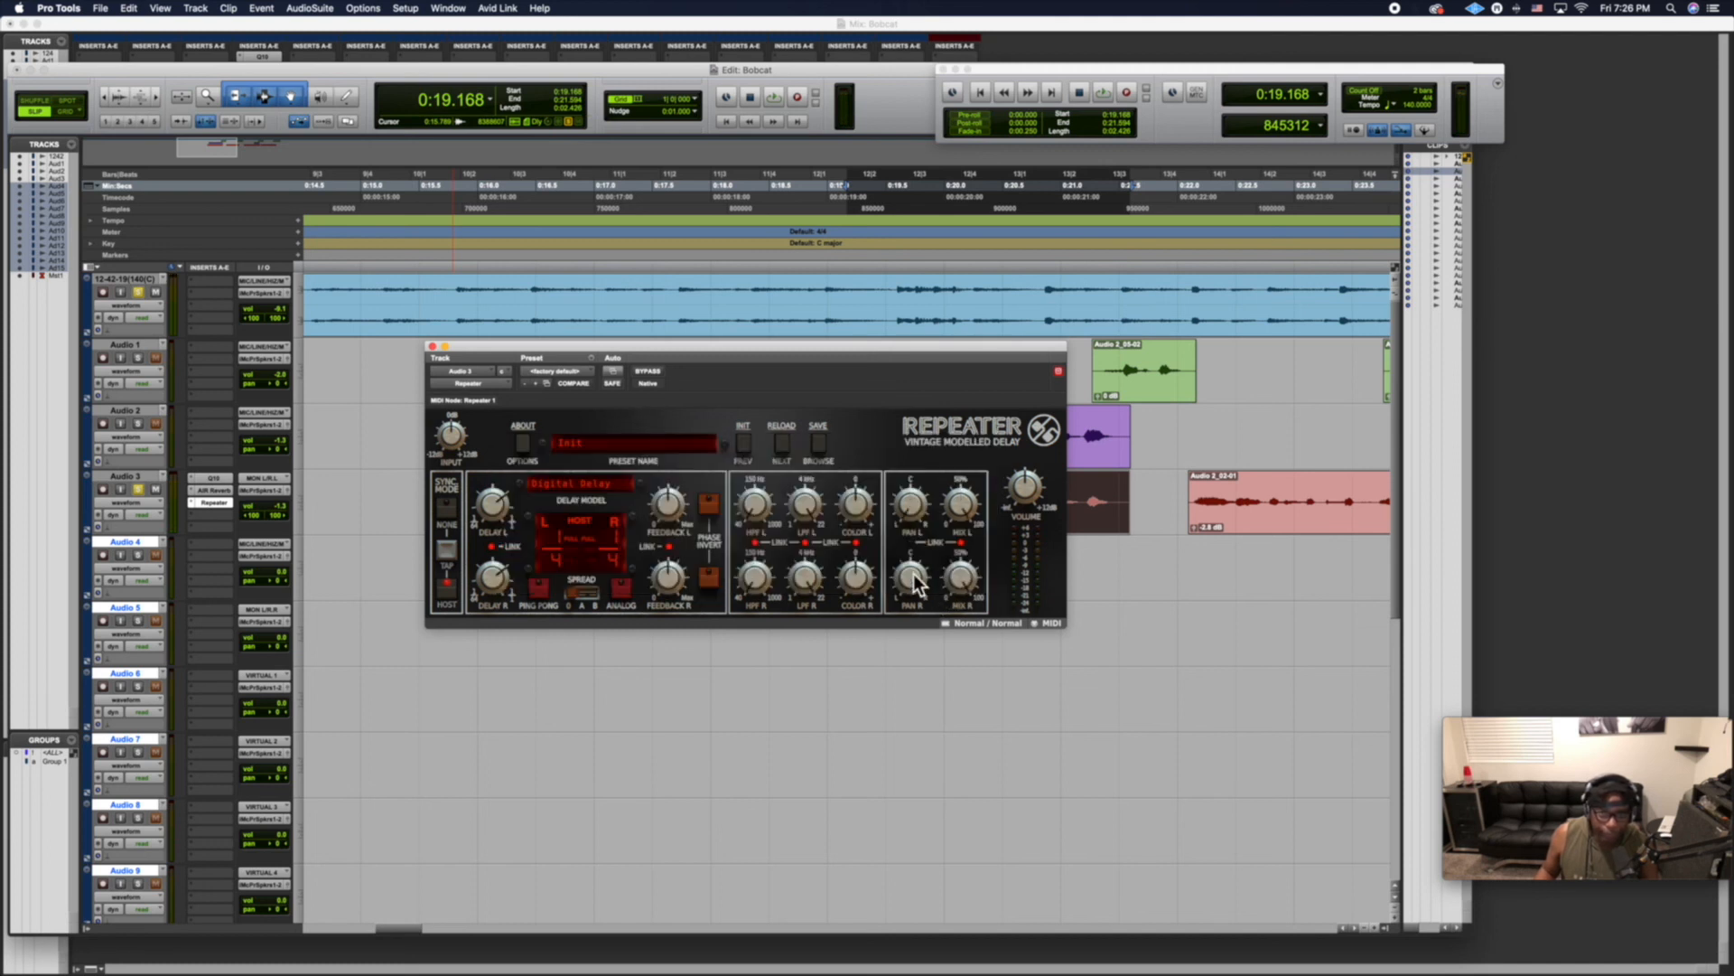
Load the 90s Rap Main Vox 1 preset in Repeater and audition it on the vocal with the beat.
click(643, 448)
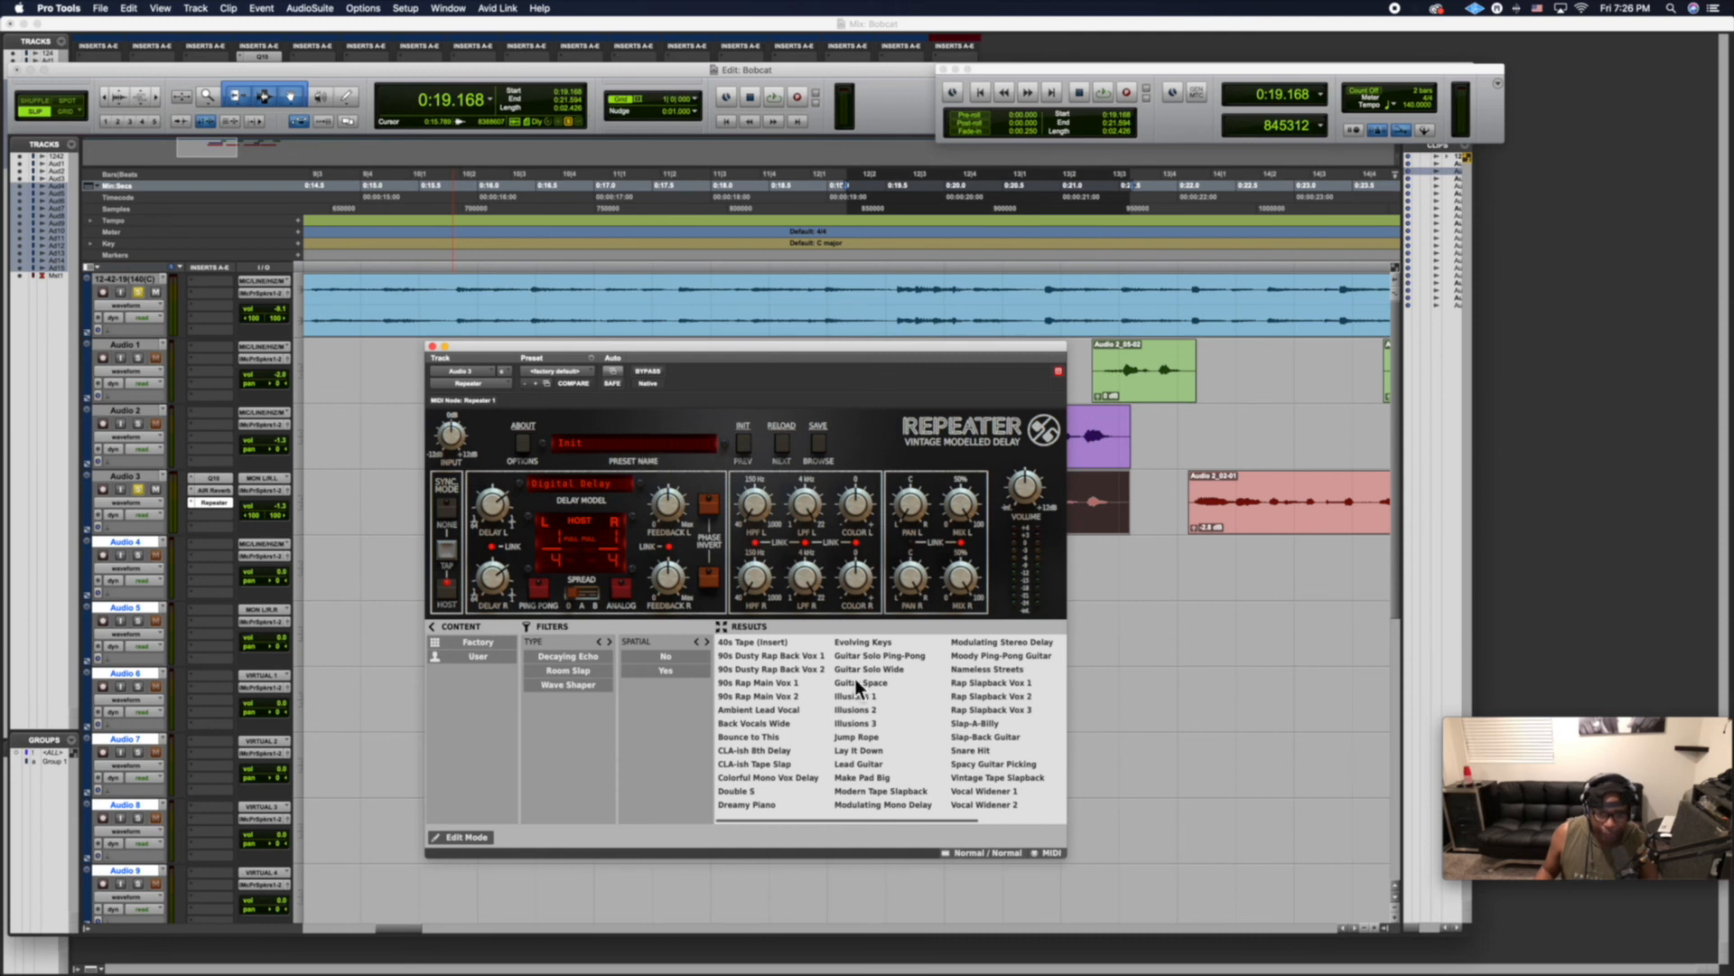
click(795, 684)
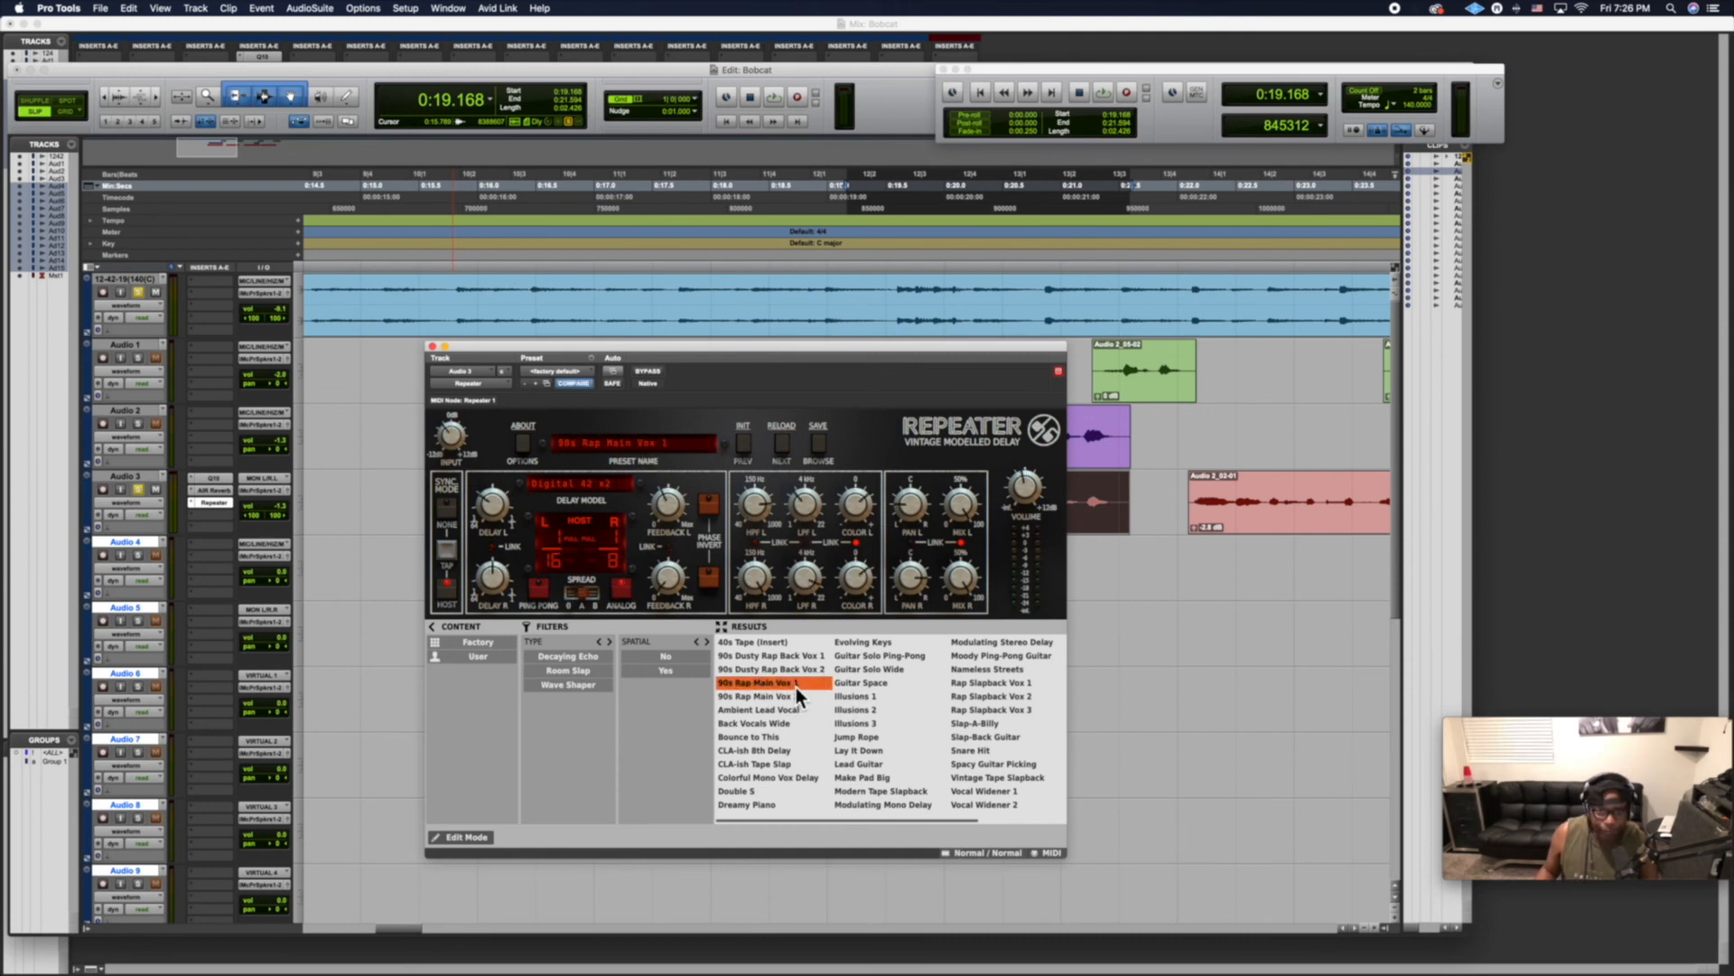
key(space)
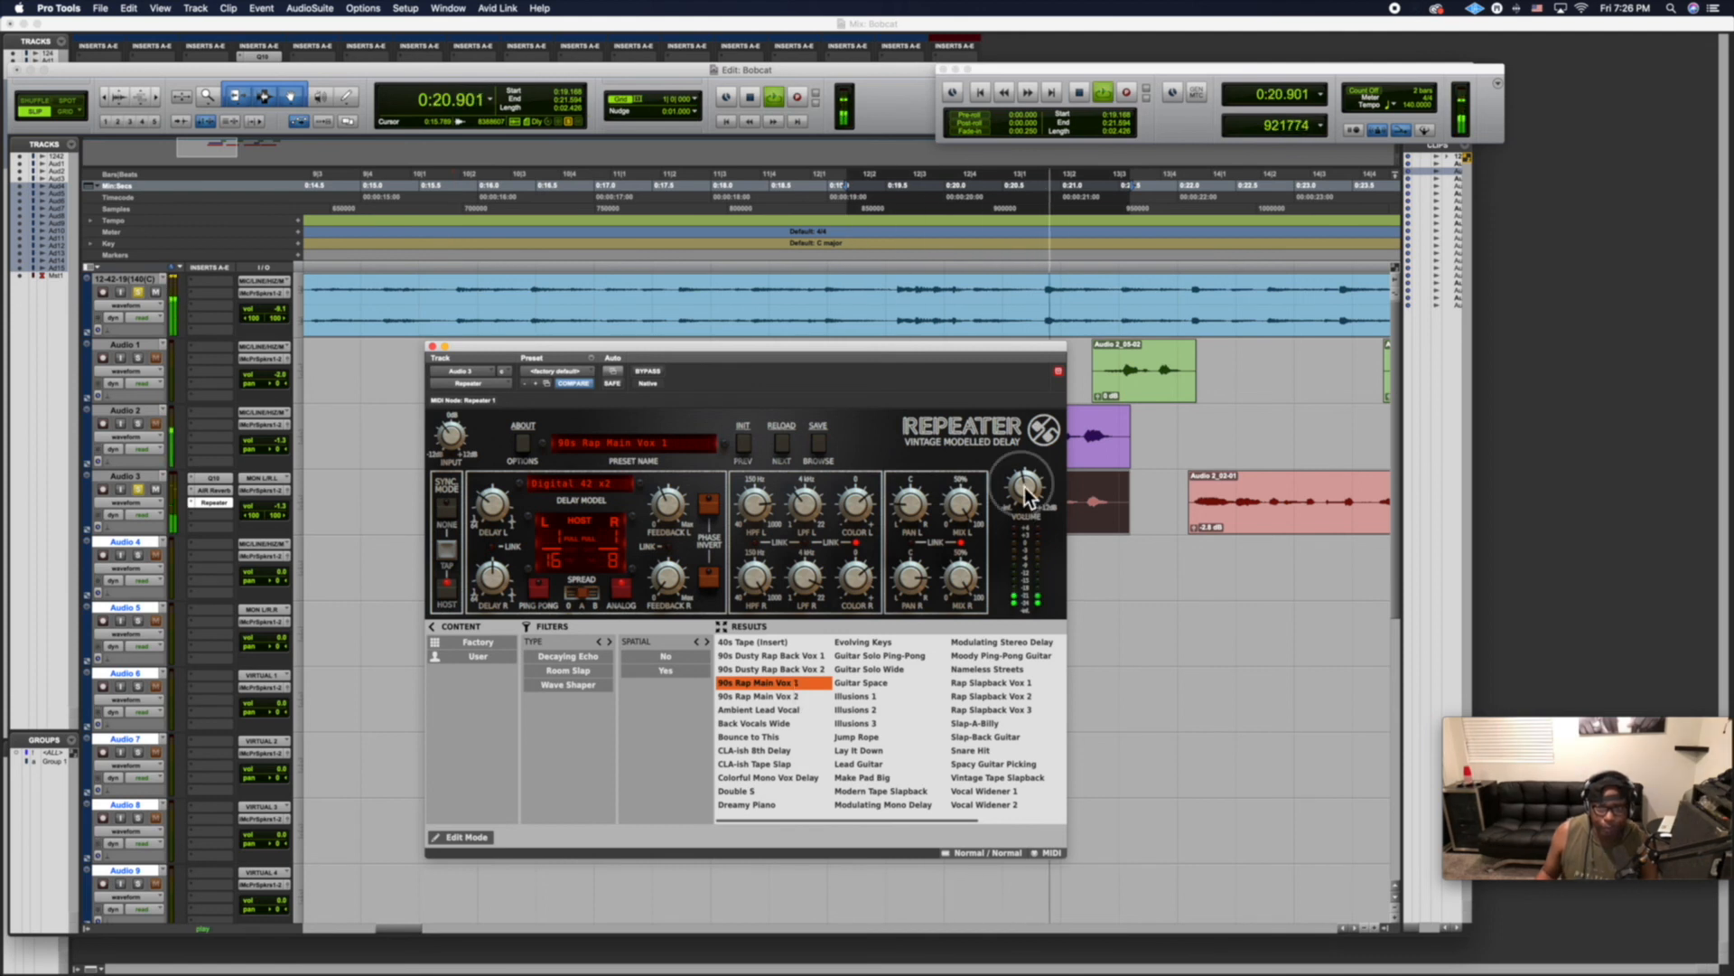
key(space)
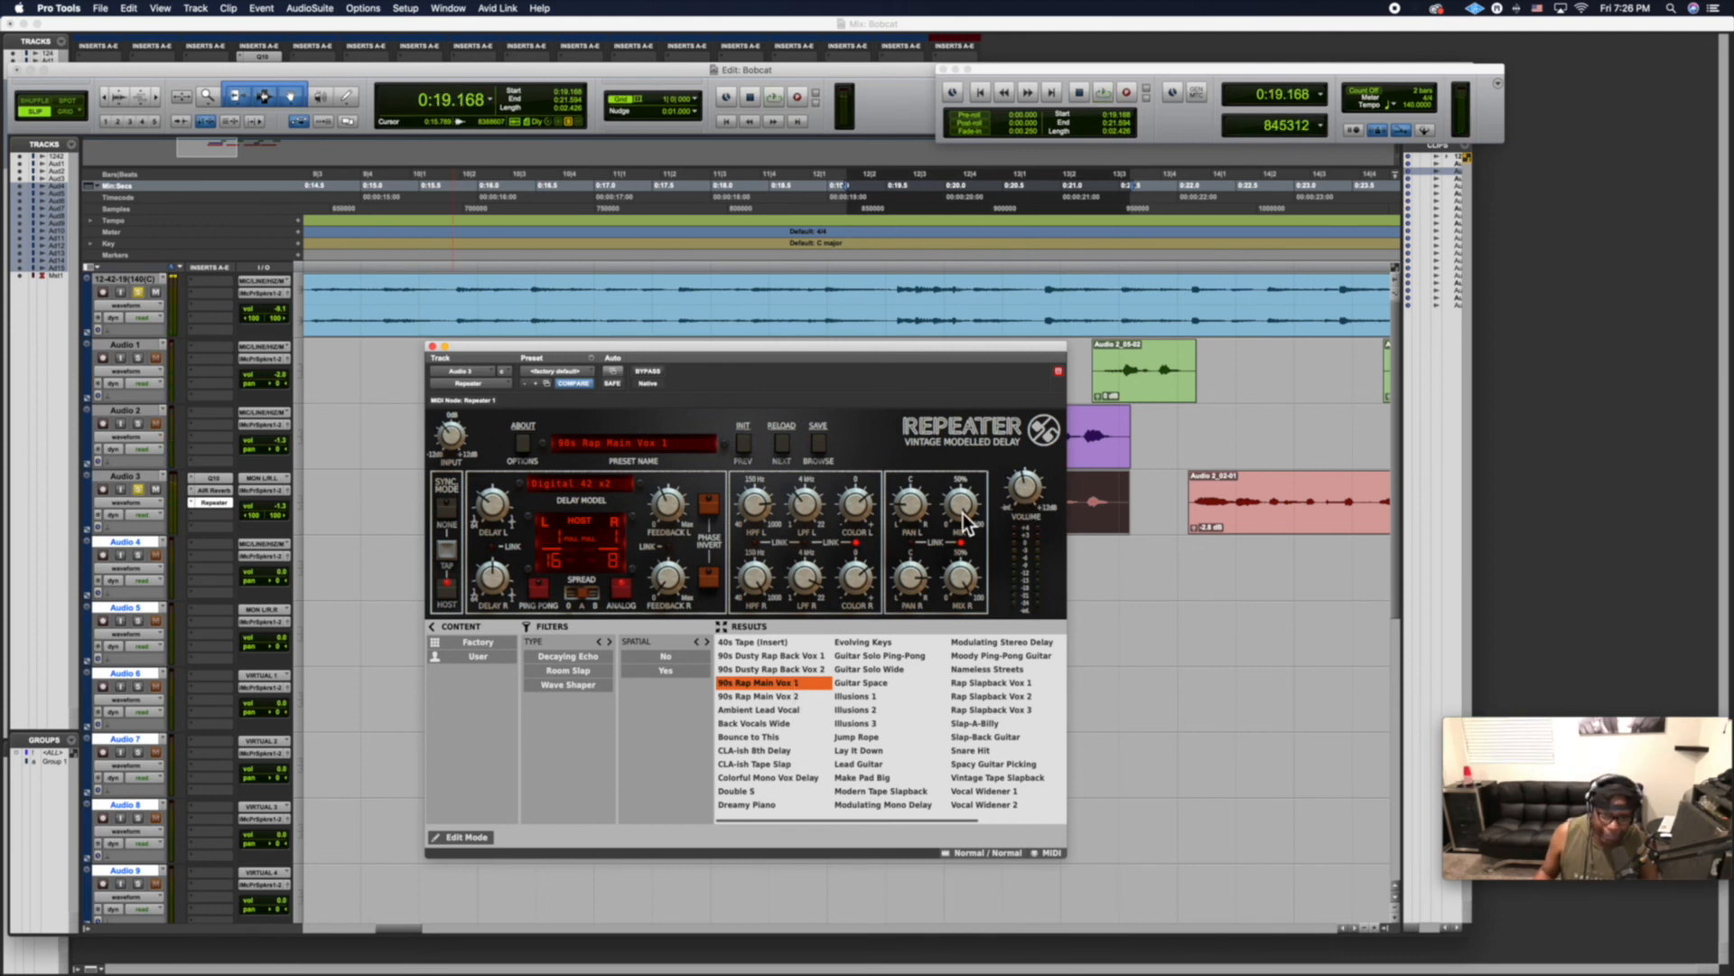
Lower Repeater's left mix to 12%, audition the vocal with it and close the plug-in window.
drag(964, 522, 958, 605)
key(space)
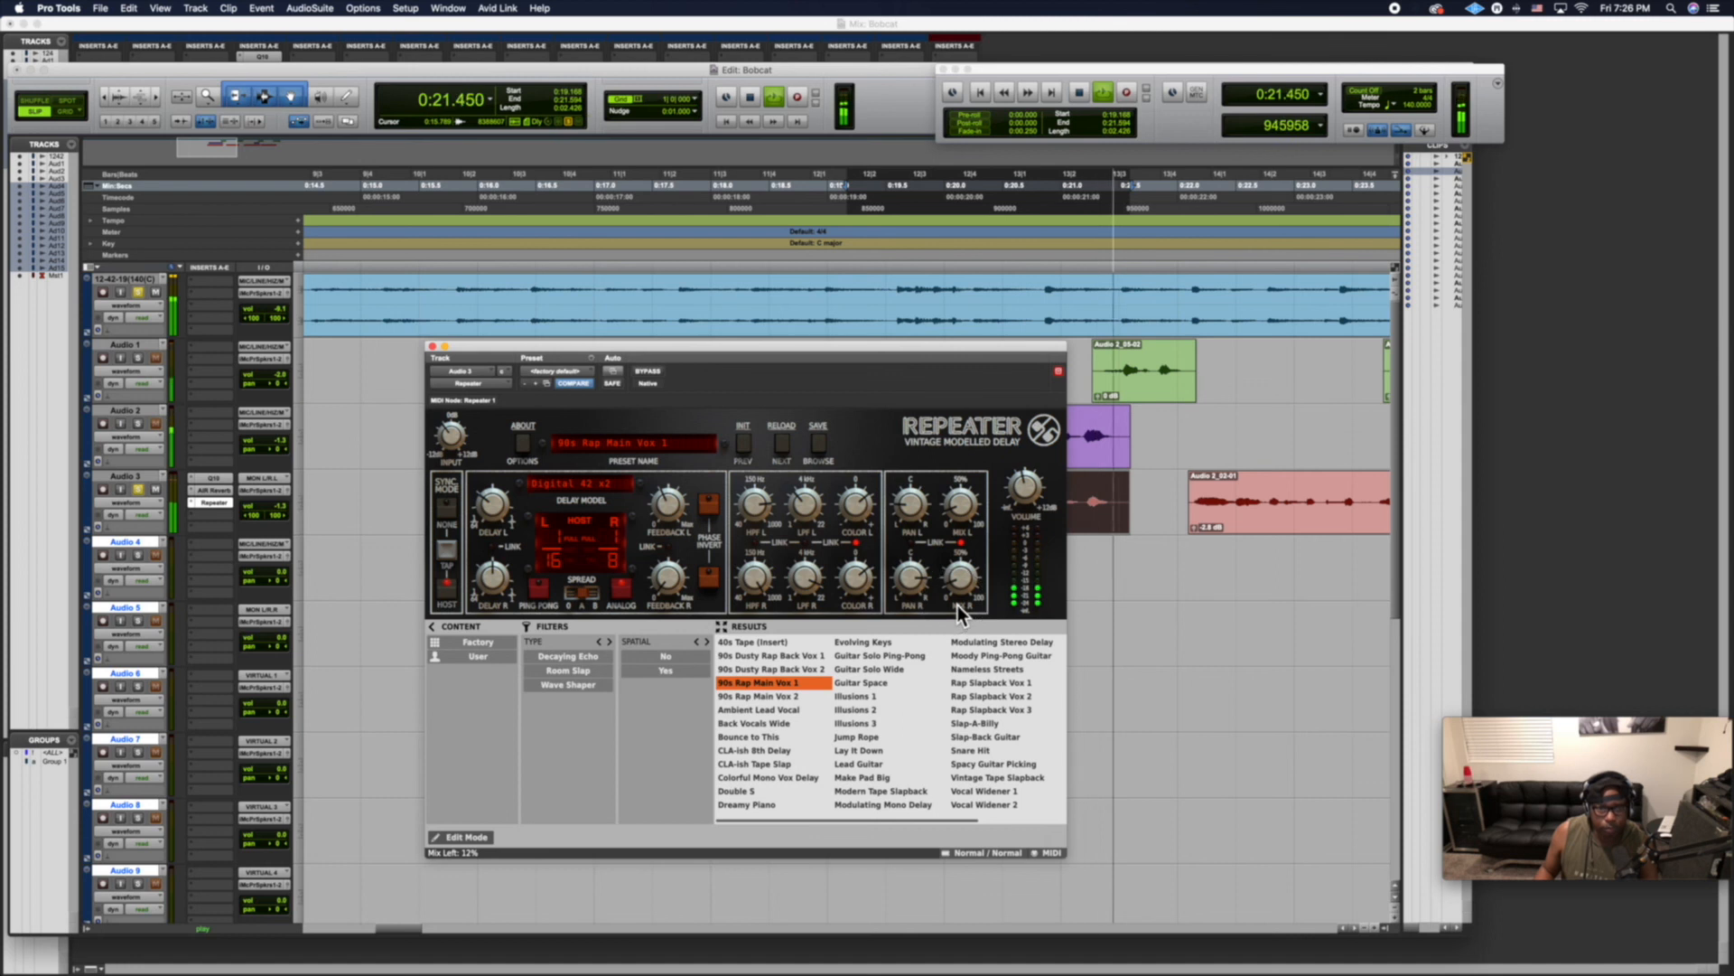
click(432, 346)
key(space)
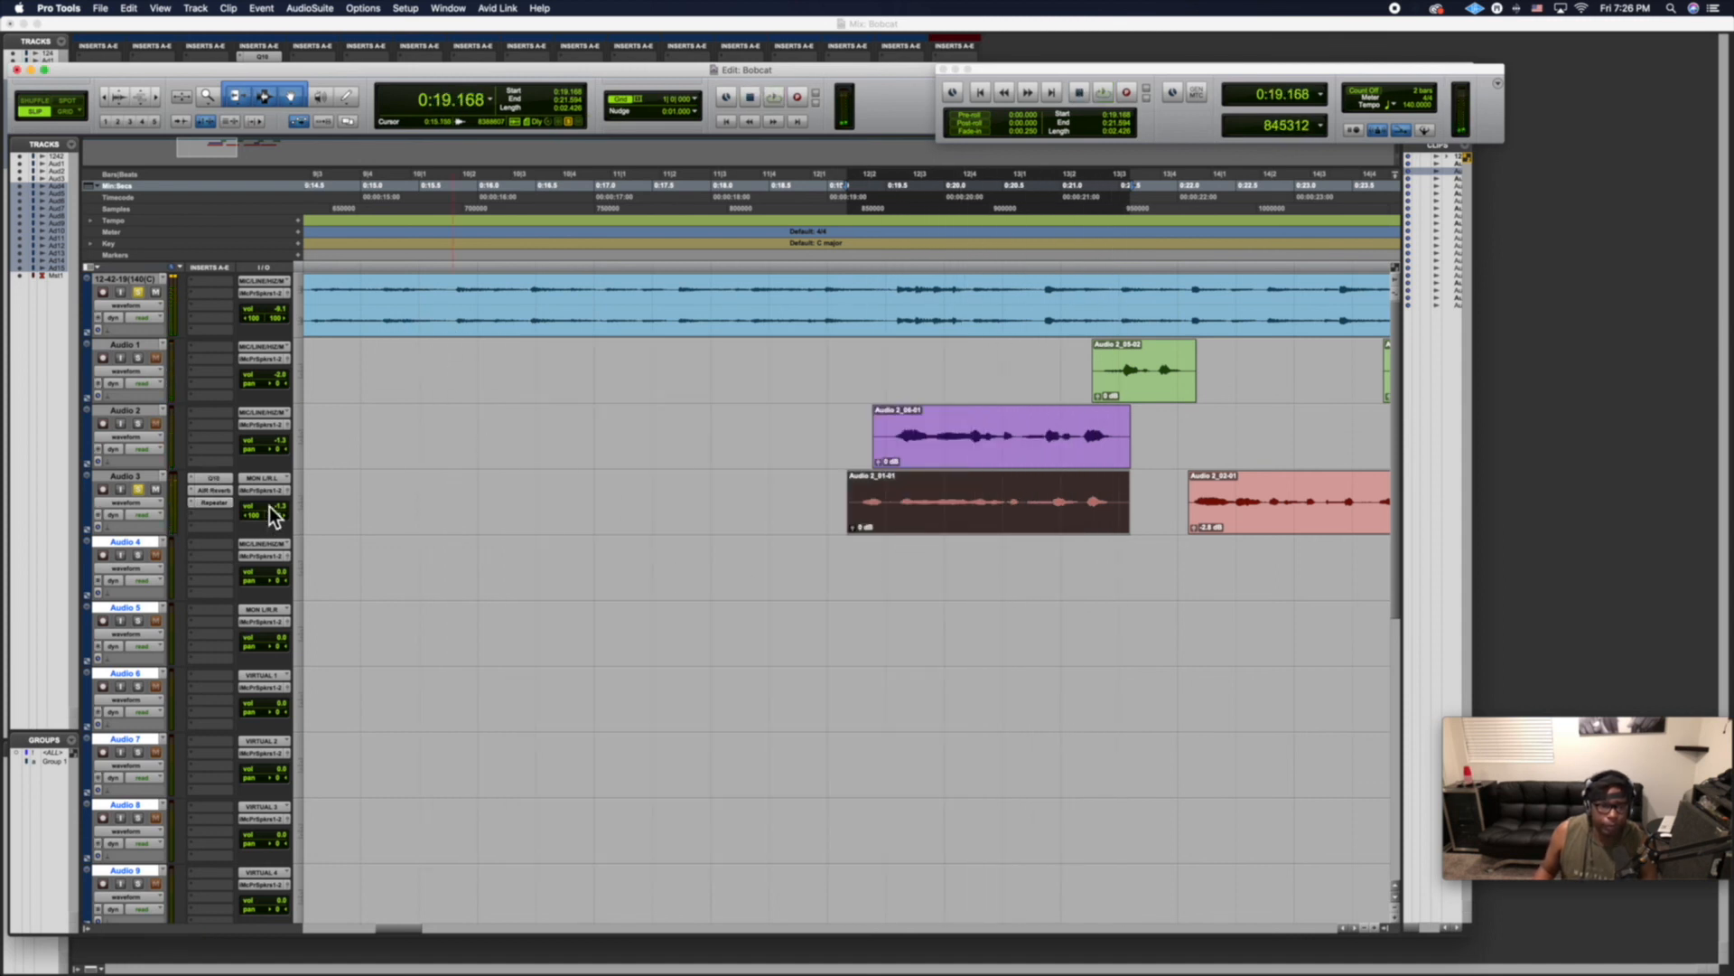
Raise the Audio 3 track volume to +4.2 dB while listening to the vocal over the beat.
key(space)
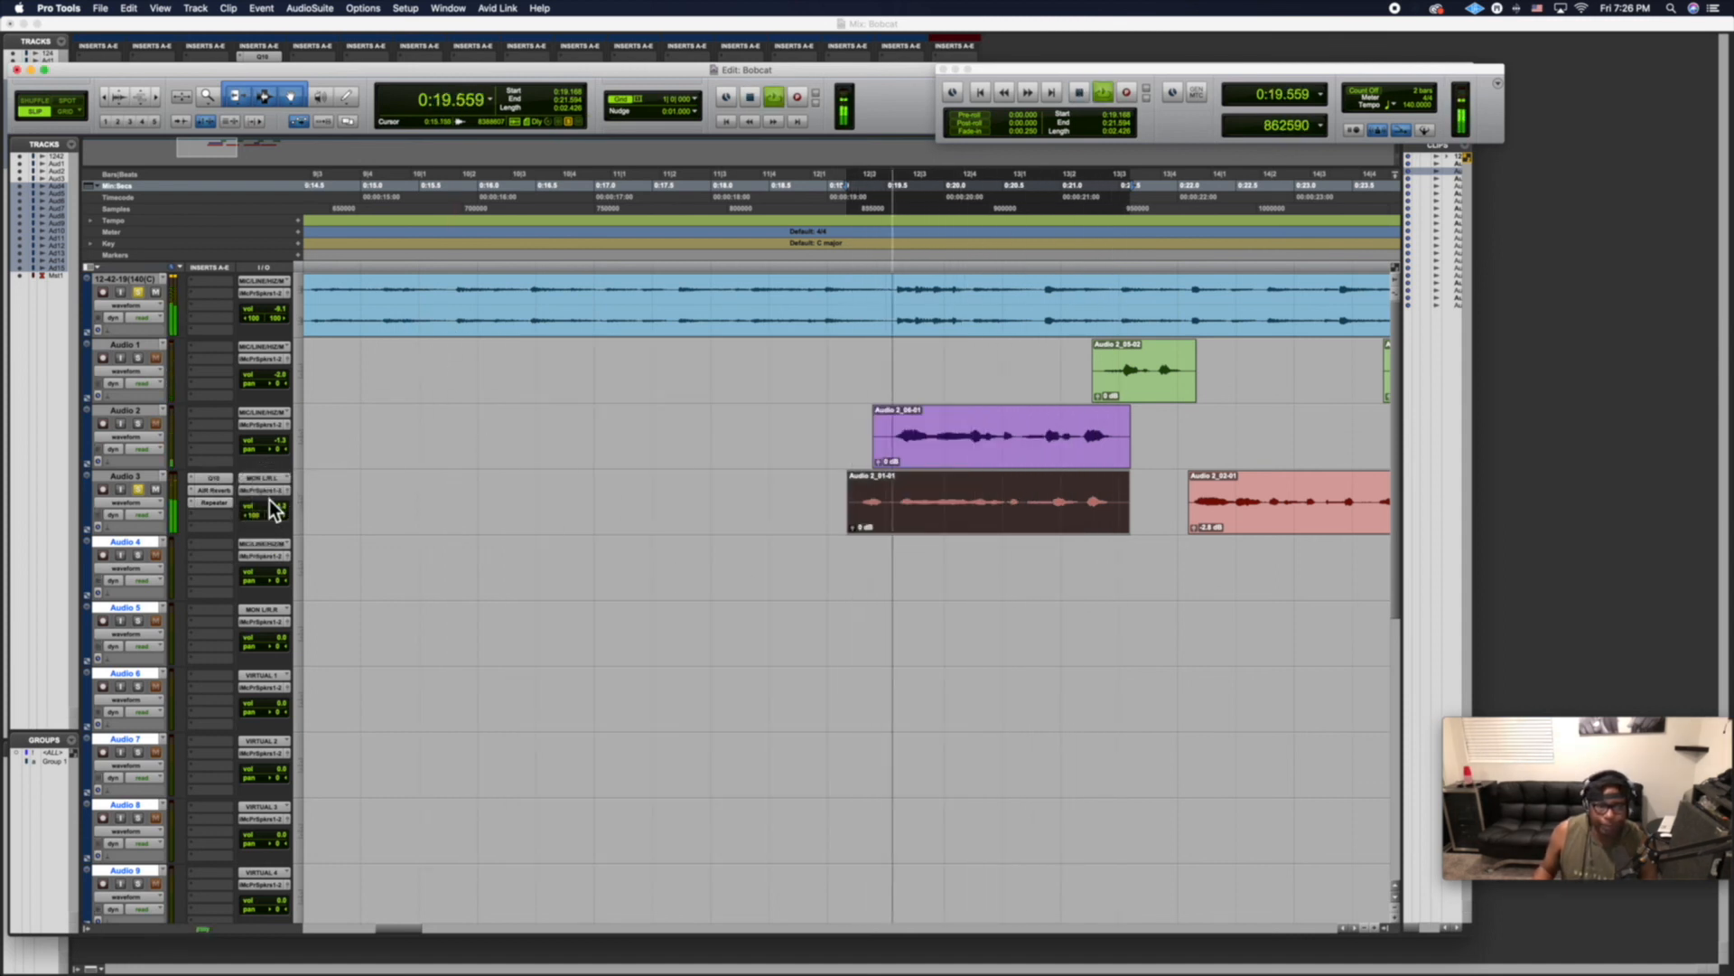
key(space)
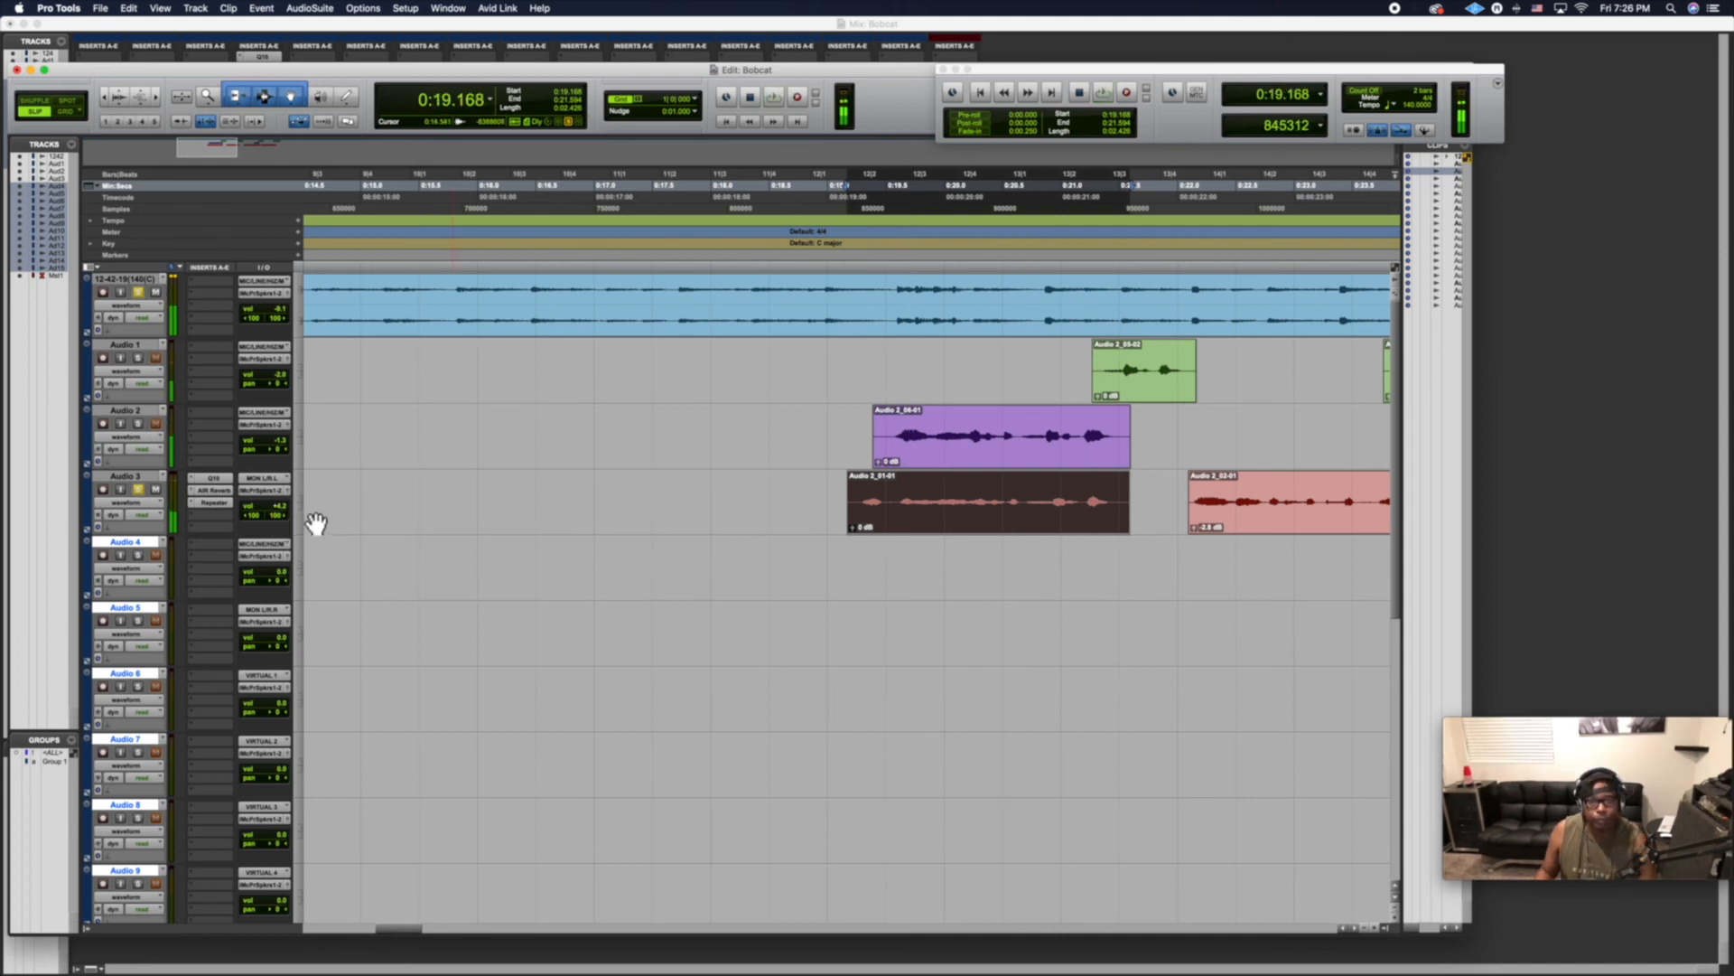
Reopen Repeater on Audio 3, set its left mix to 17%, audition the vocal and close the plug-in.
click(226, 504)
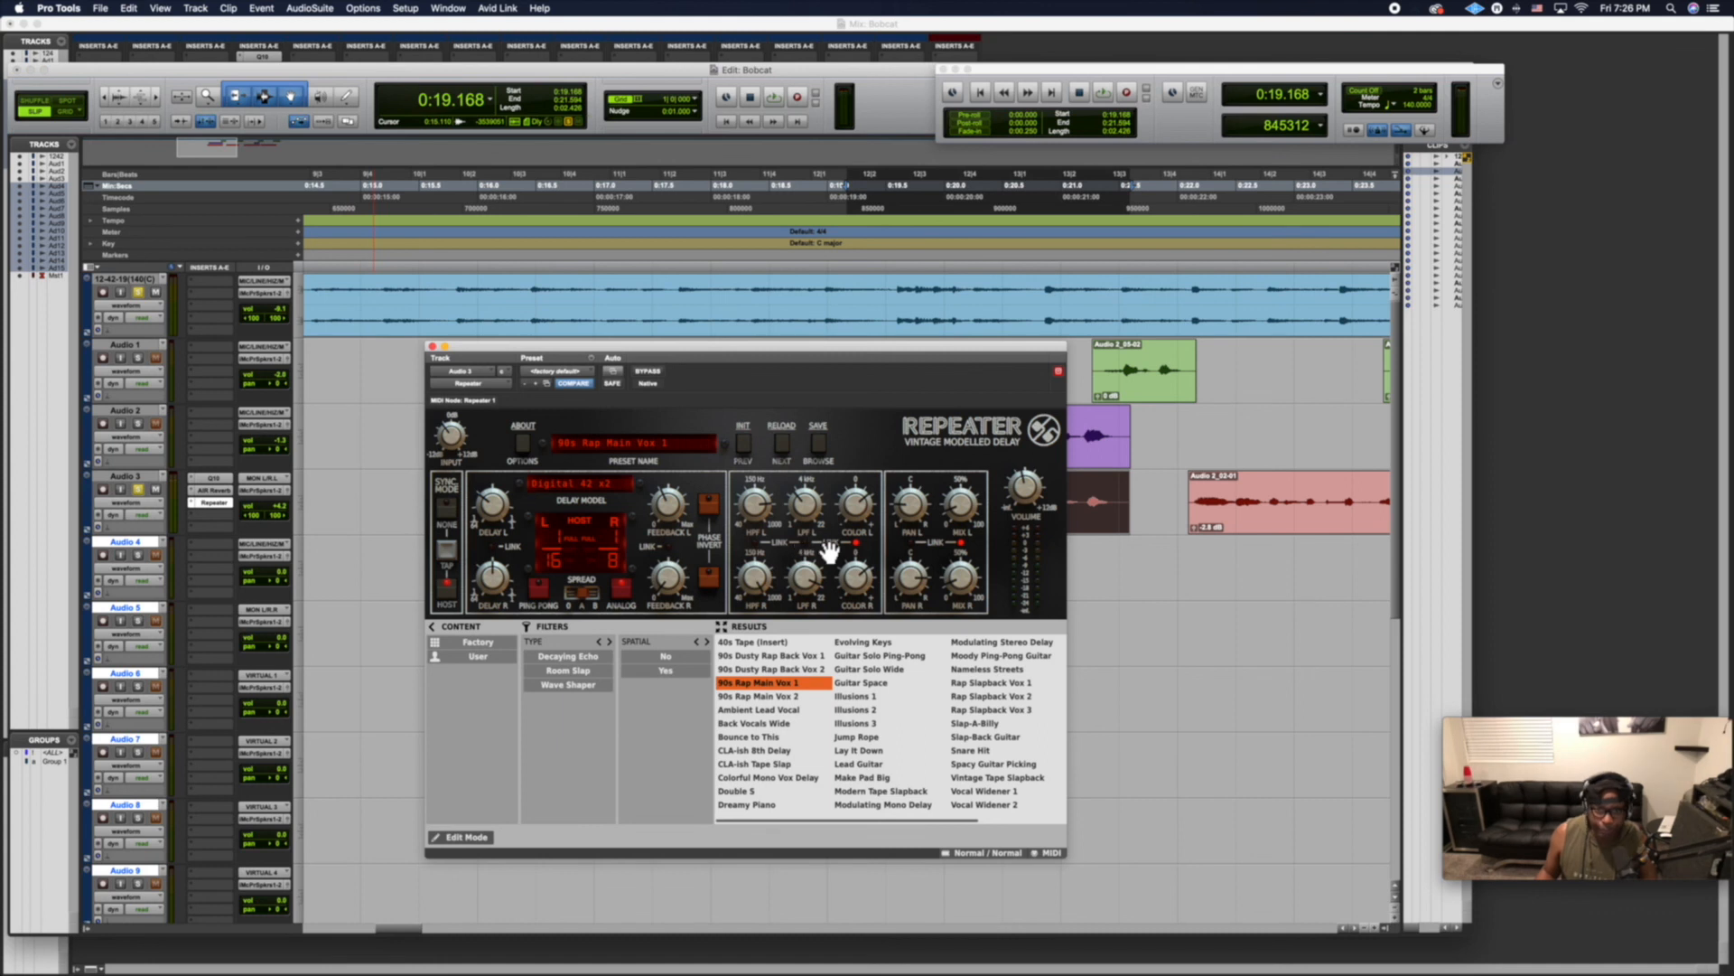
key(space)
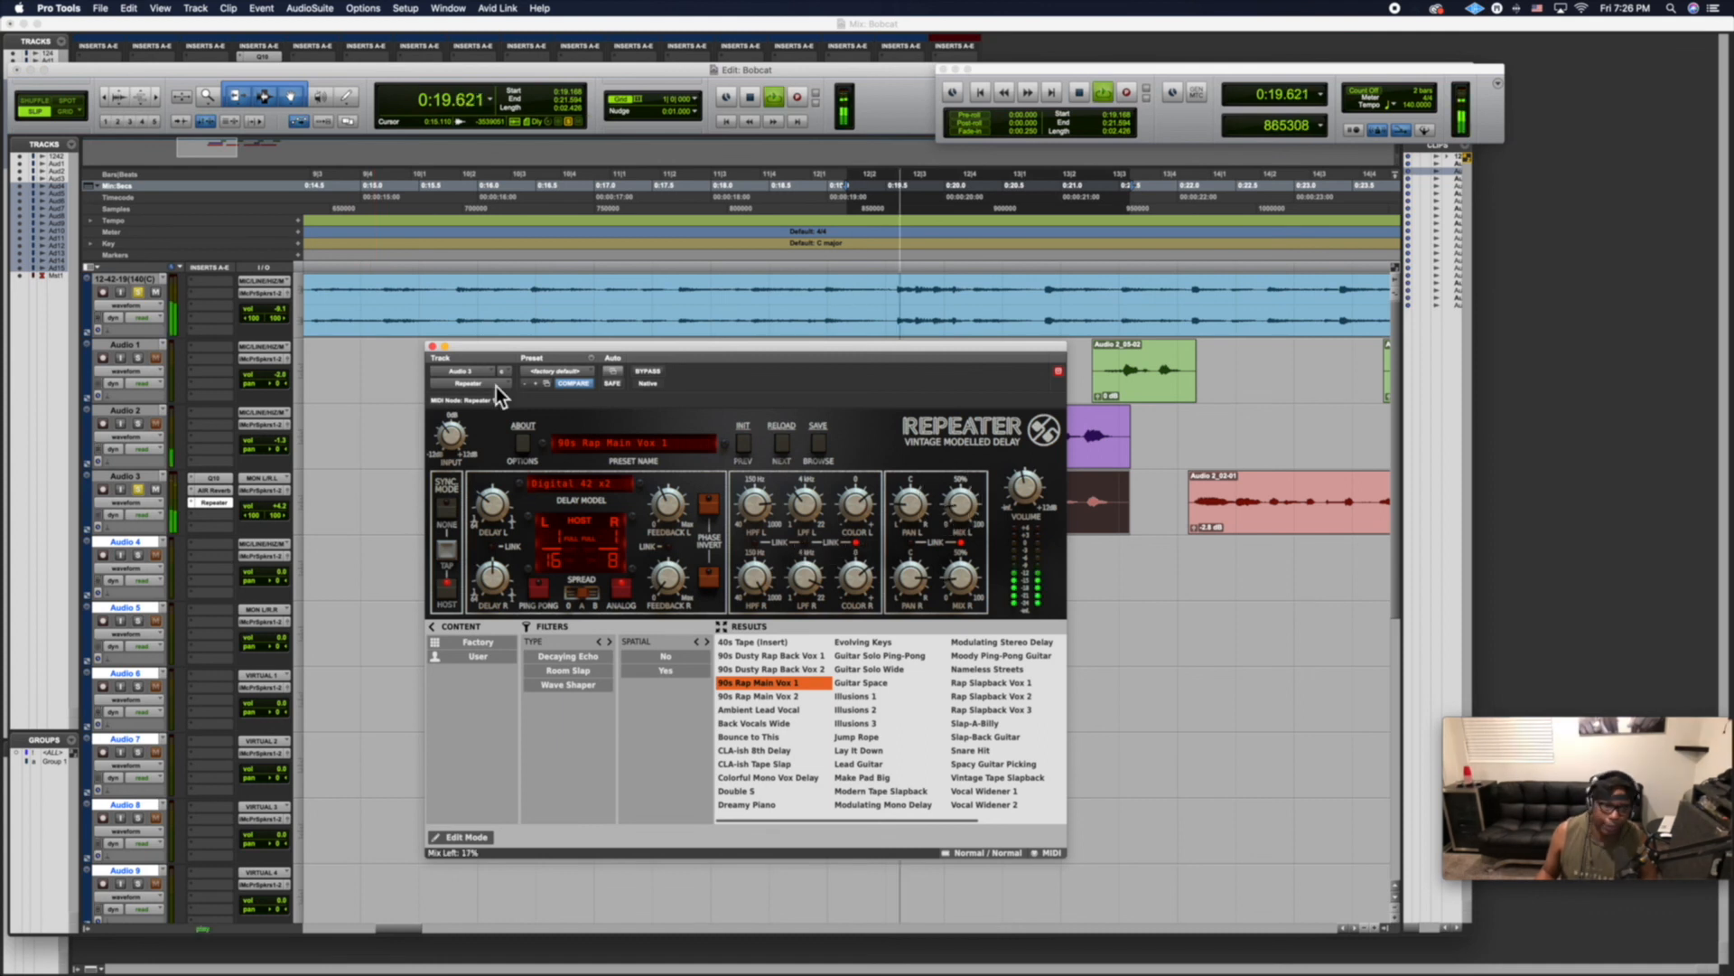
key(space)
click(433, 347)
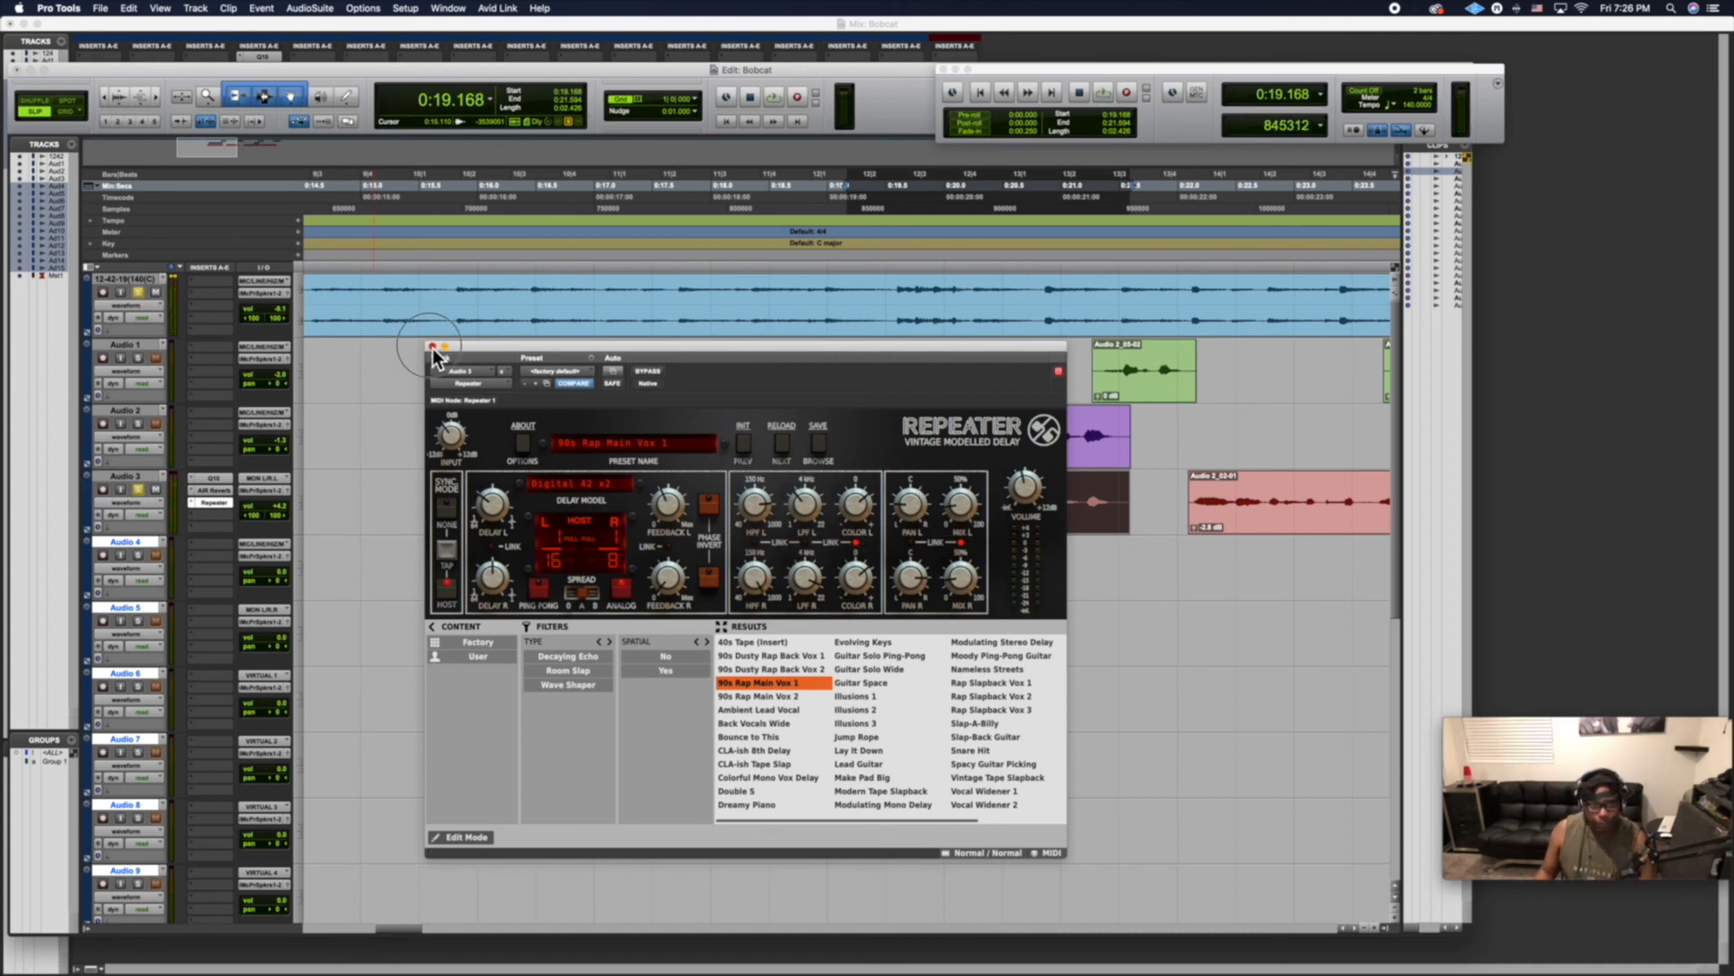